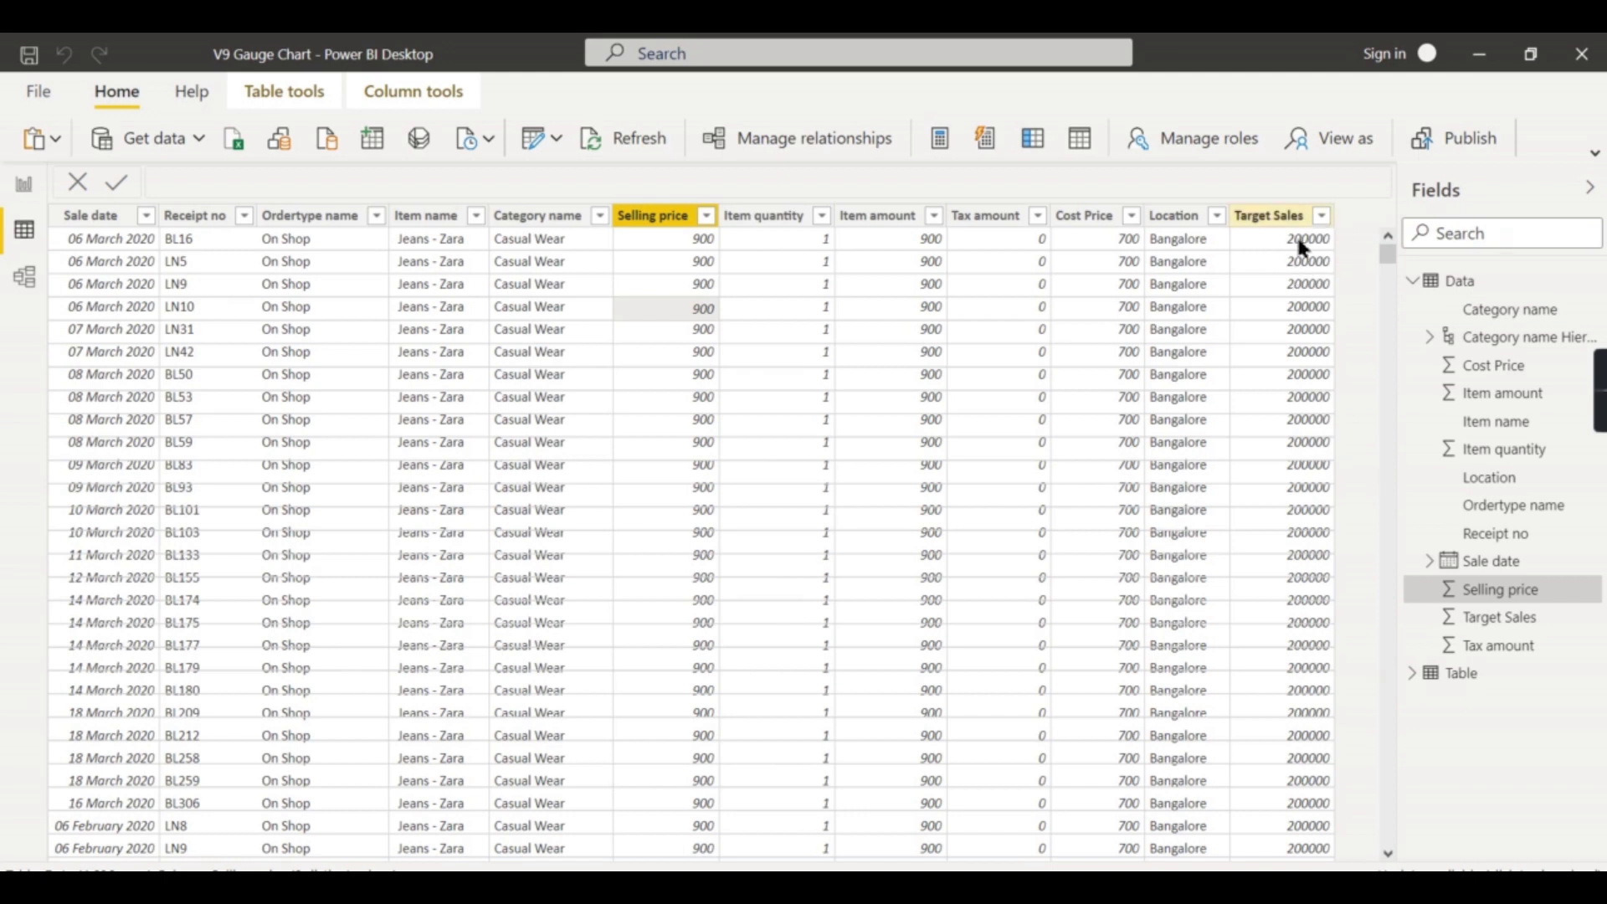
# - On the Gauge Chart page, hide the Filters pane, then place and enlarge a new gauge visual
pyautogui.scroll(-5, 1234, 606)
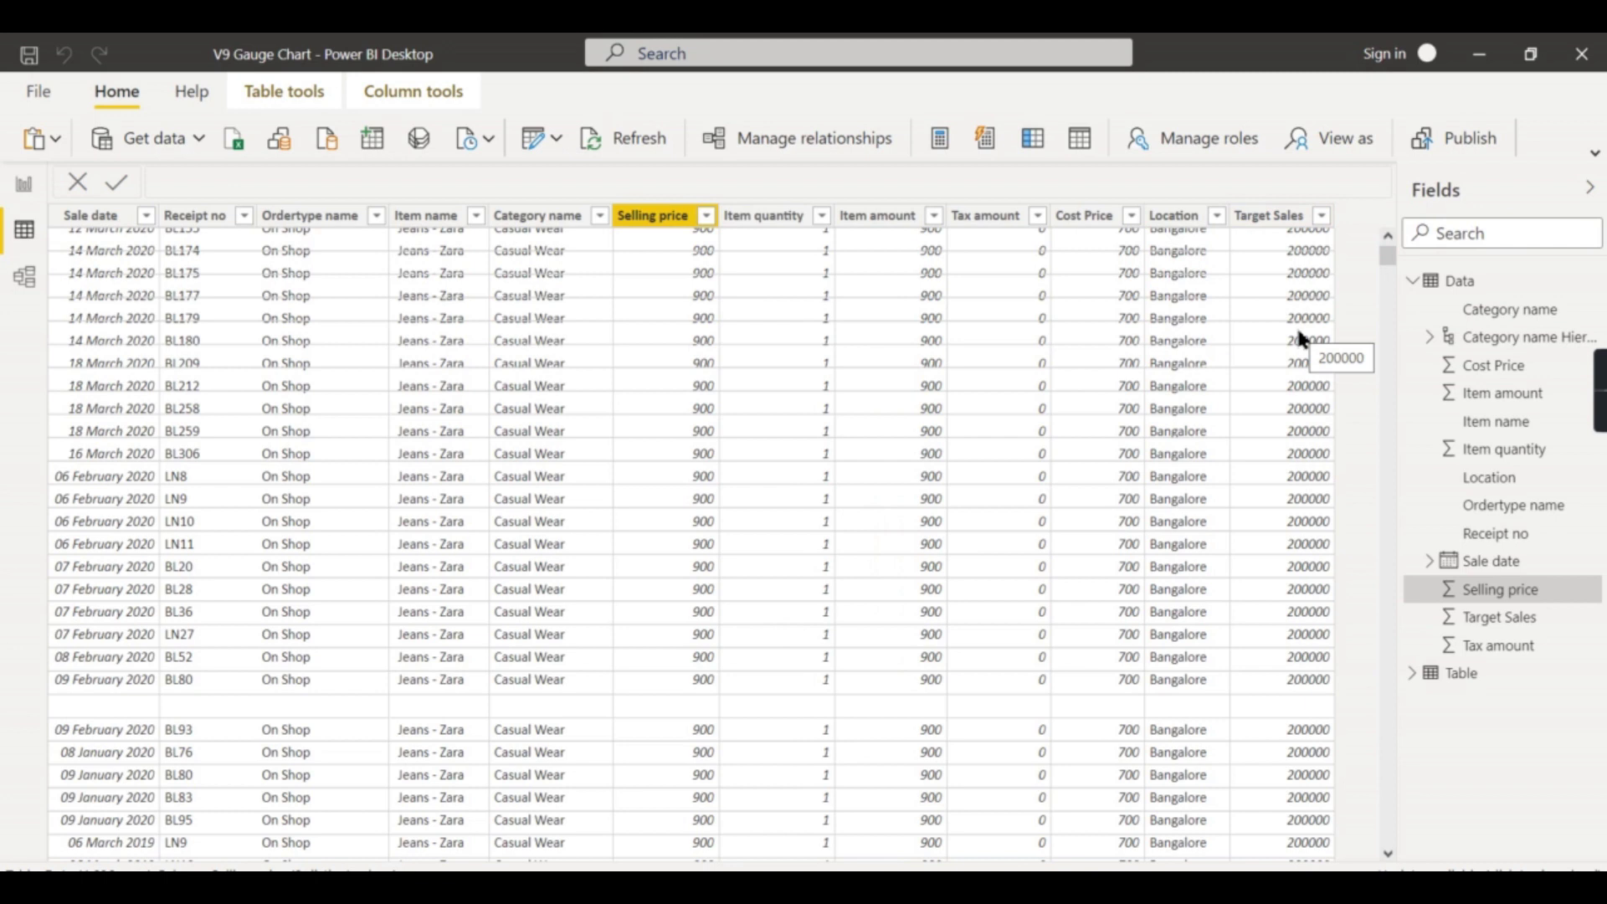
pyautogui.scroll(5, 1296, 329)
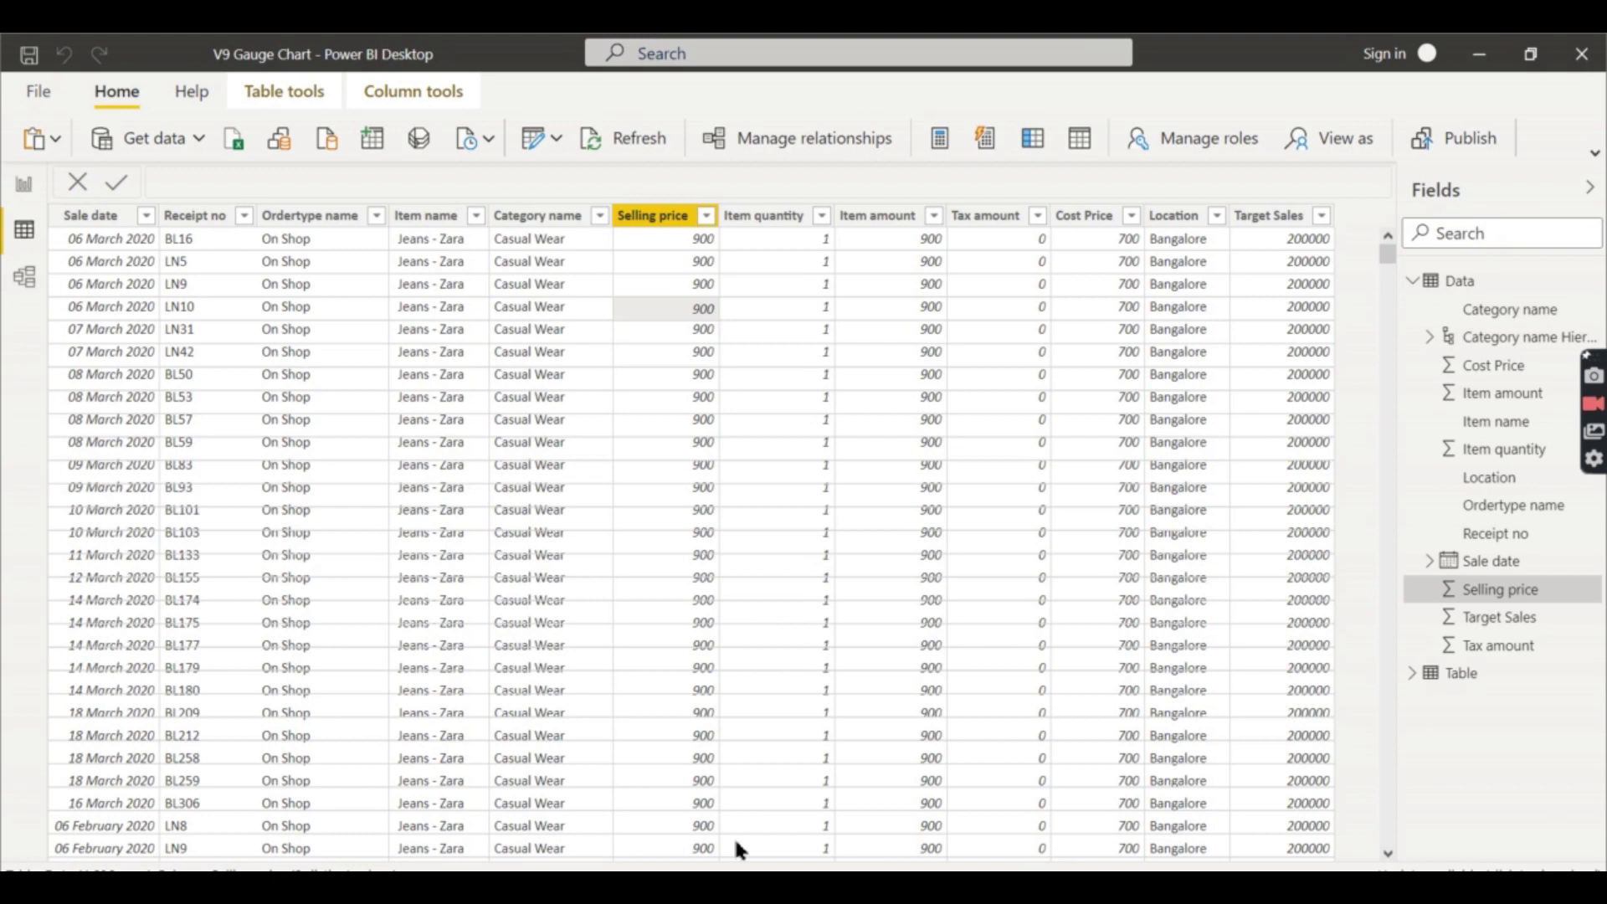
pyautogui.click(28, 188)
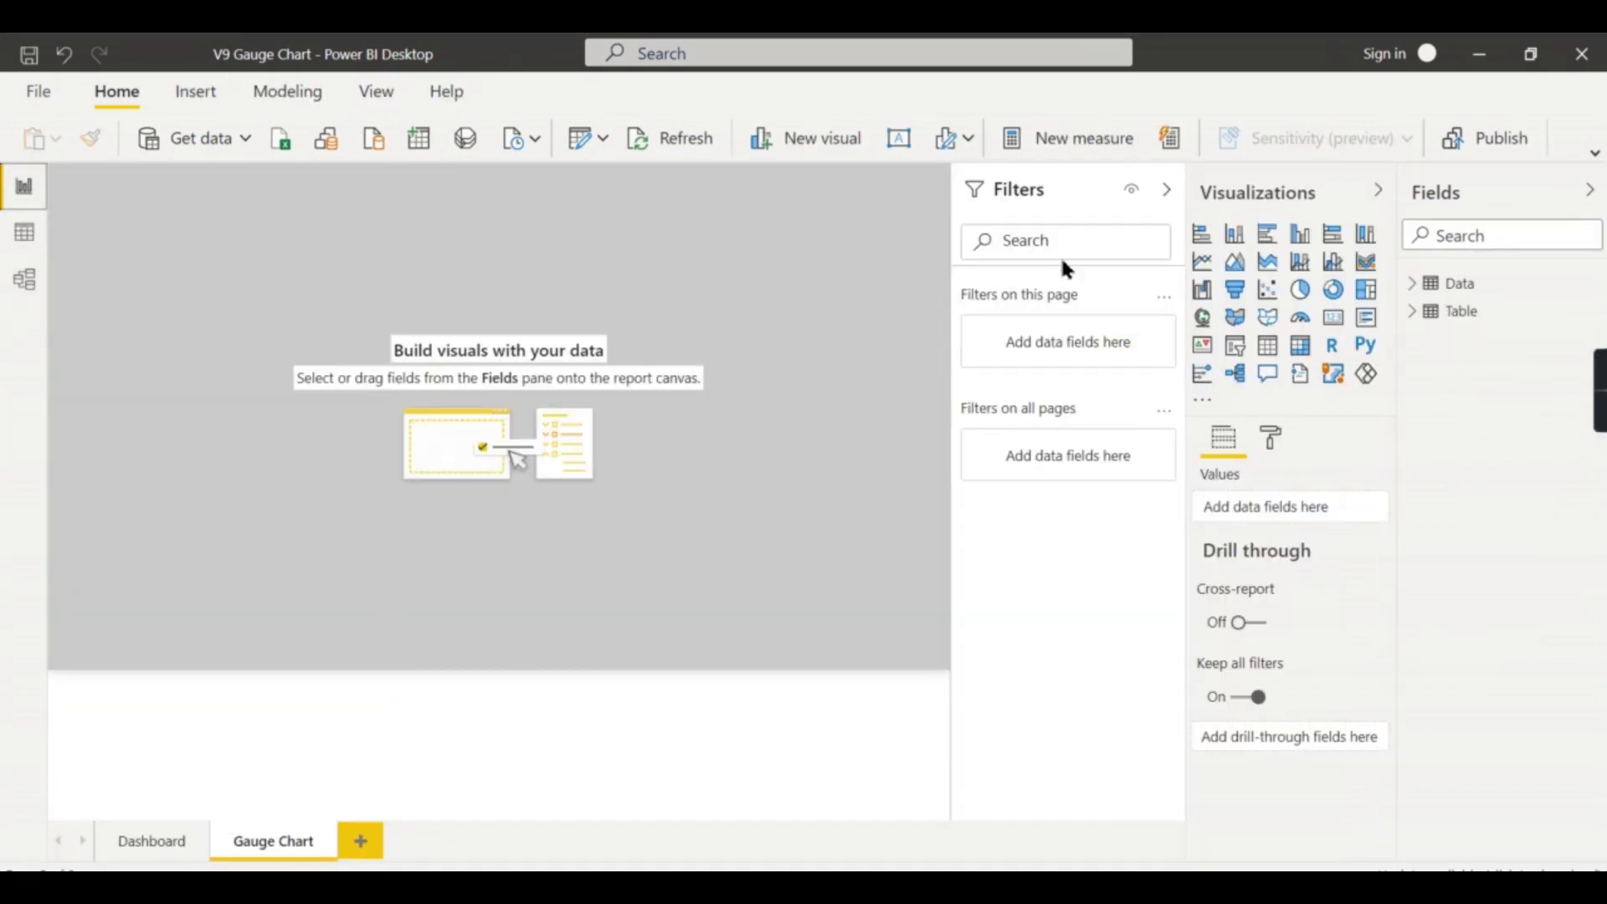
pyautogui.click(1167, 189)
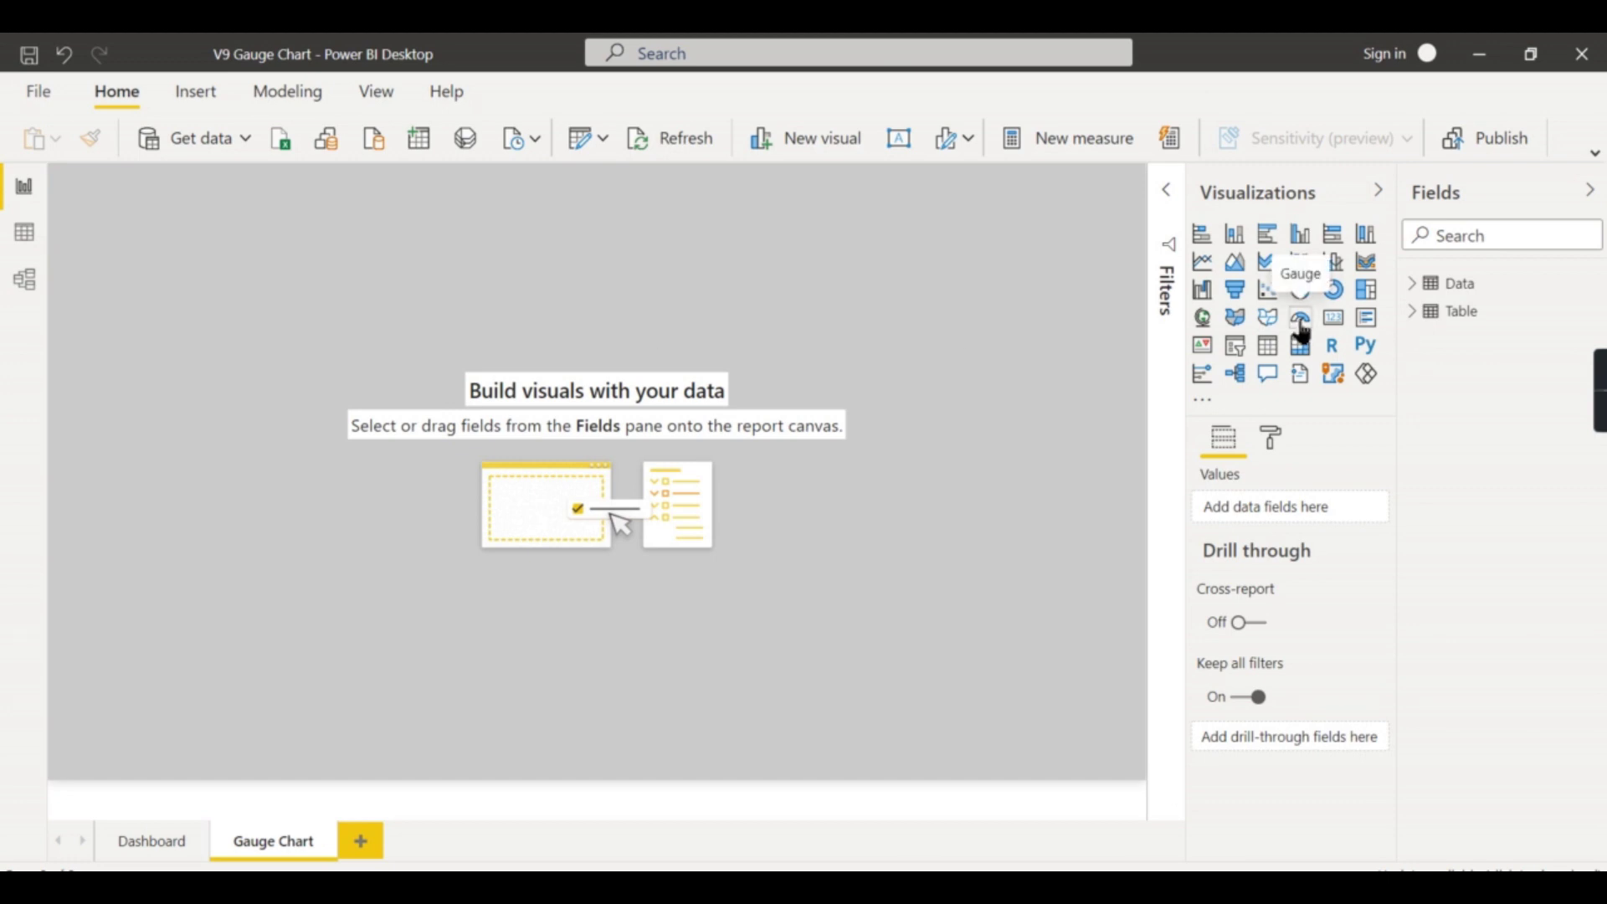
pyautogui.moveTo(202, 292); pyautogui.dragTo(247, 352)
pyautogui.moveTo(352, 471); pyautogui.dragTo(722, 559)
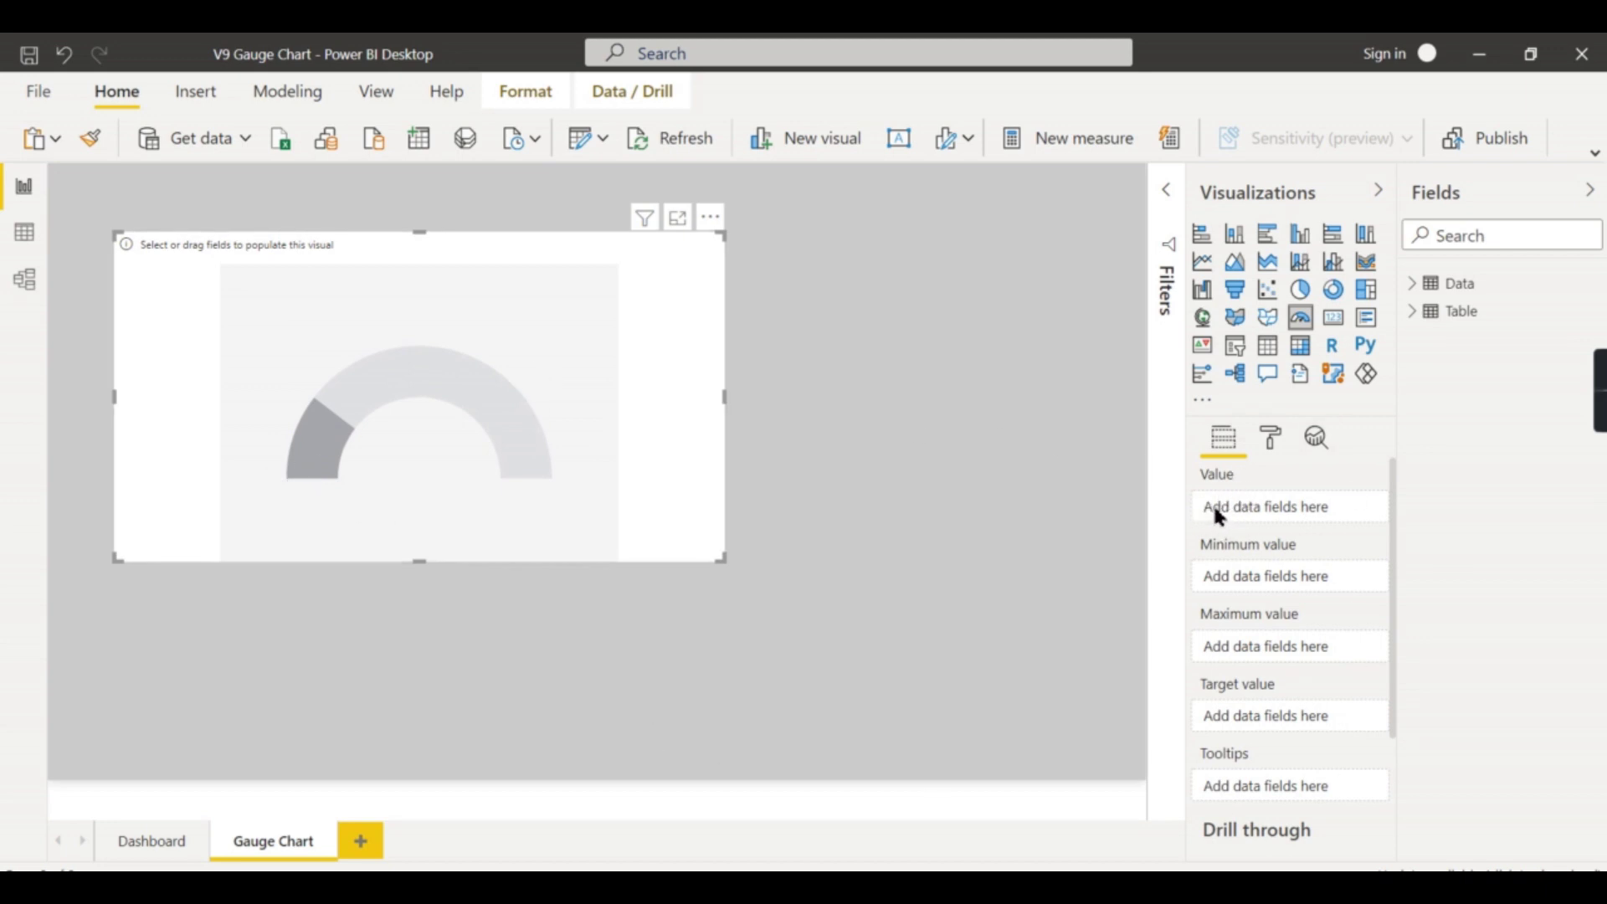
# - Set Item amount as the gauge value and Target Sales as its target, then view the data table
pyautogui.click(1413, 285)
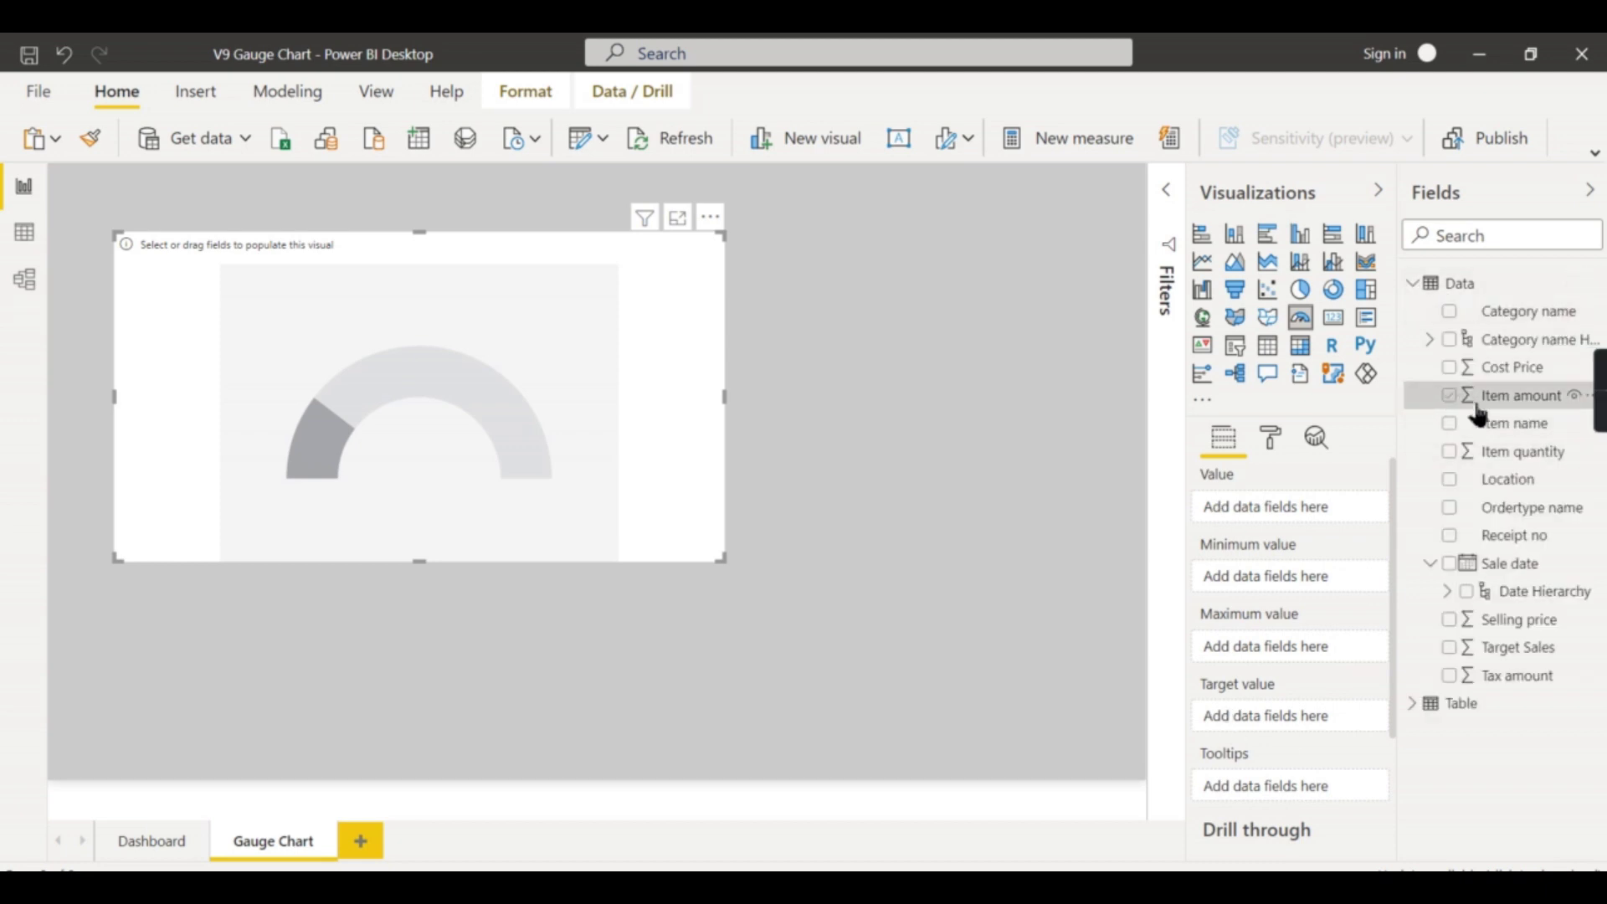
pyautogui.click(1450, 396)
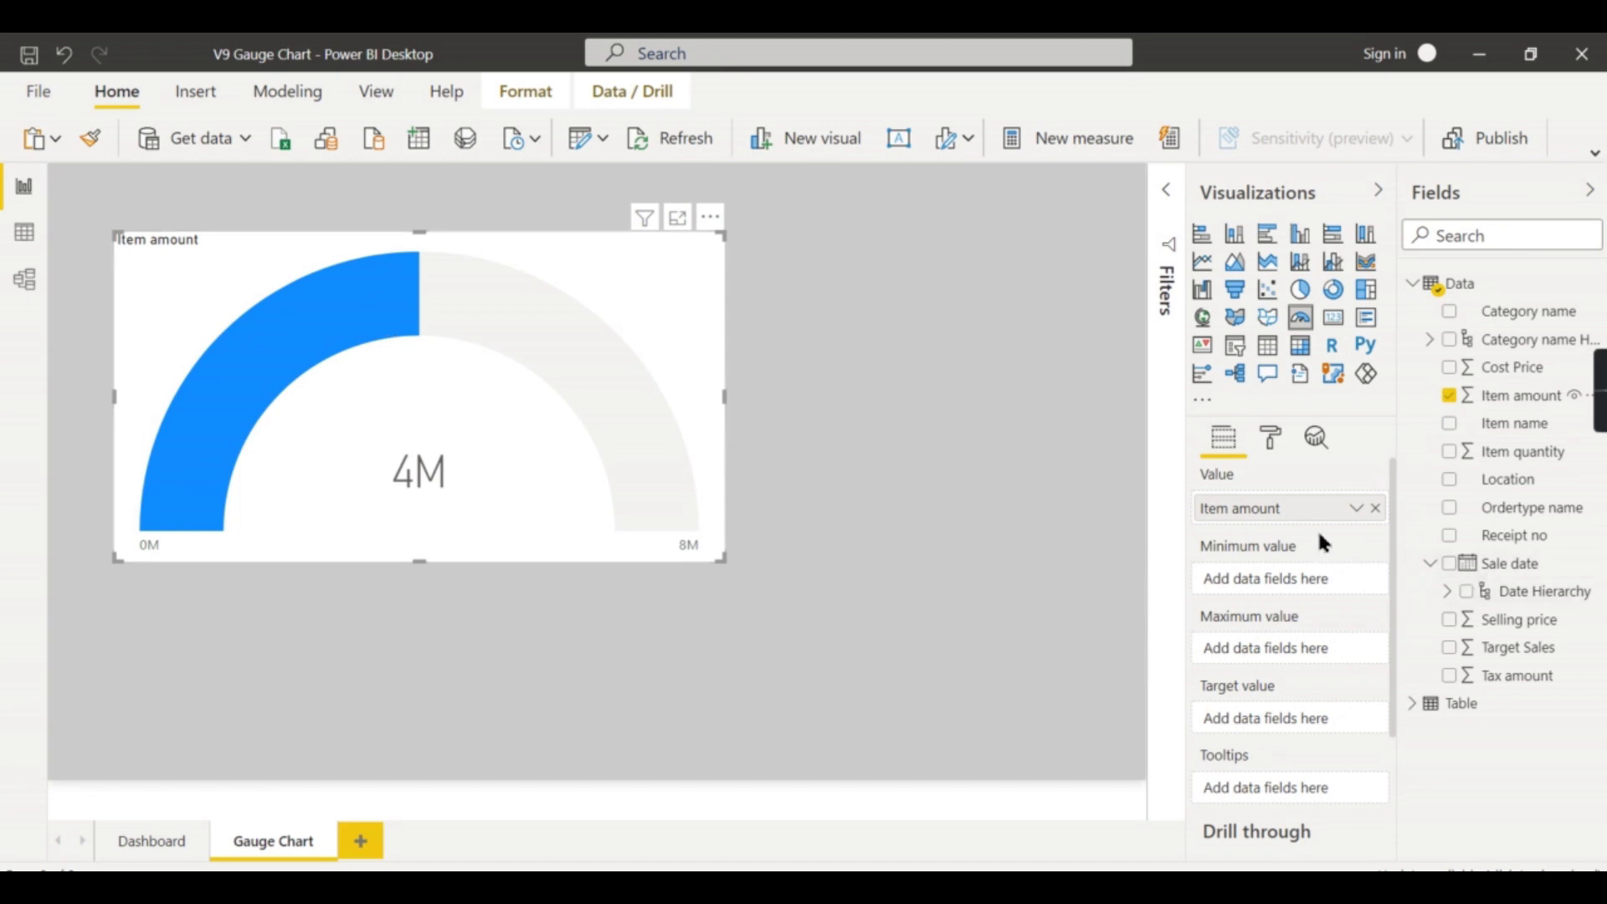
pyautogui.moveTo(1447, 667); pyautogui.dragTo(1280, 579)
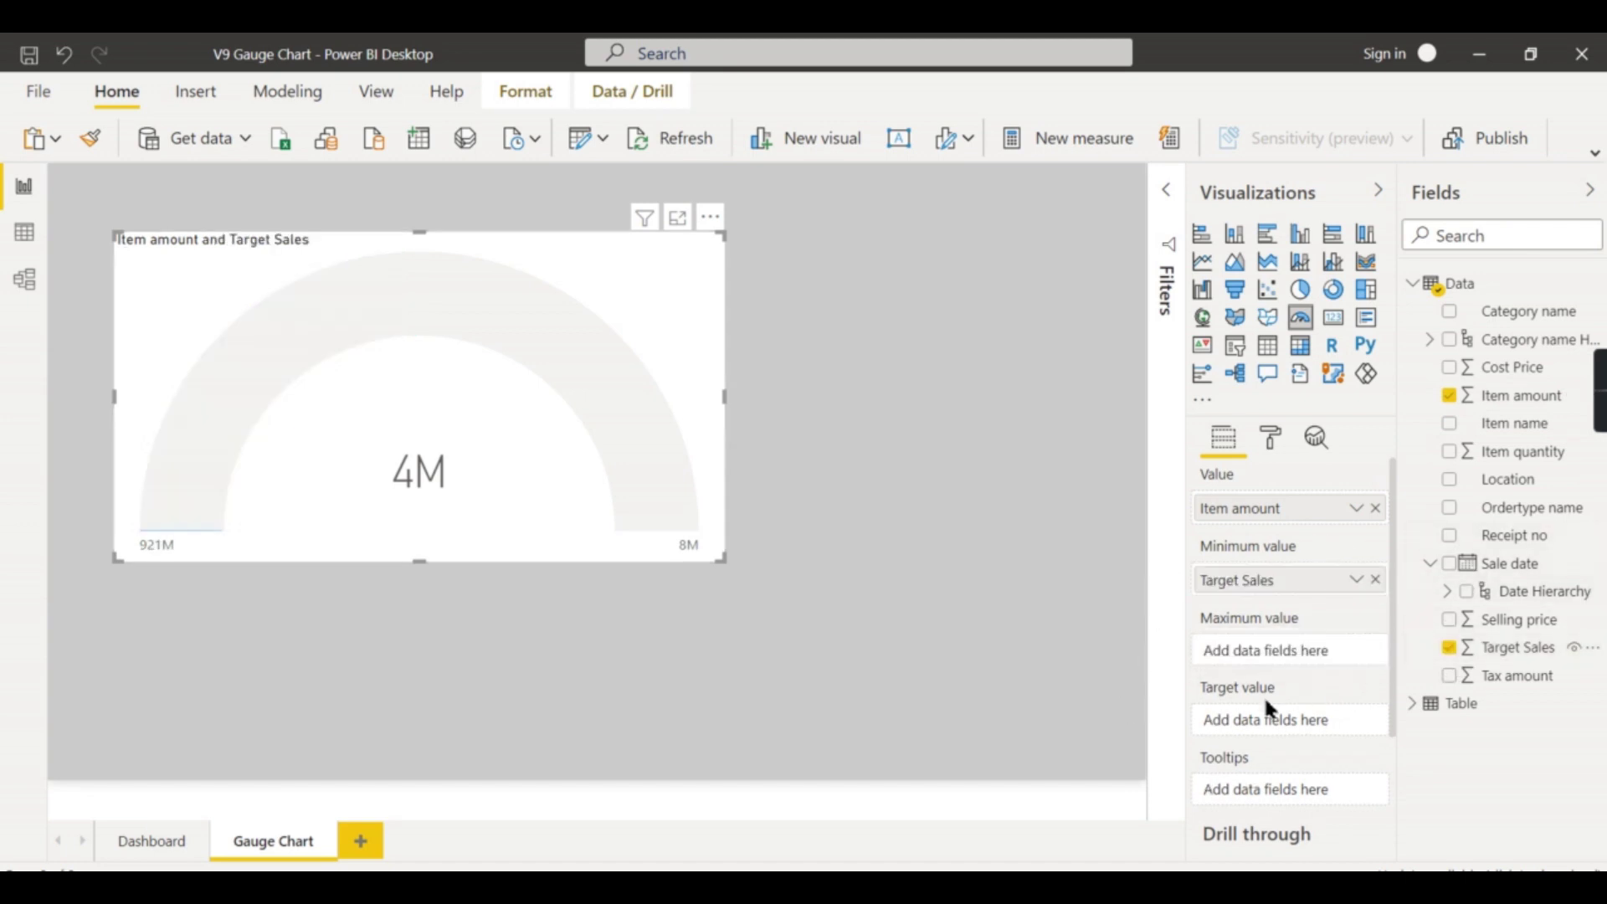
pyautogui.click(1375, 579)
pyautogui.moveTo(1507, 653); pyautogui.dragTo(1293, 720)
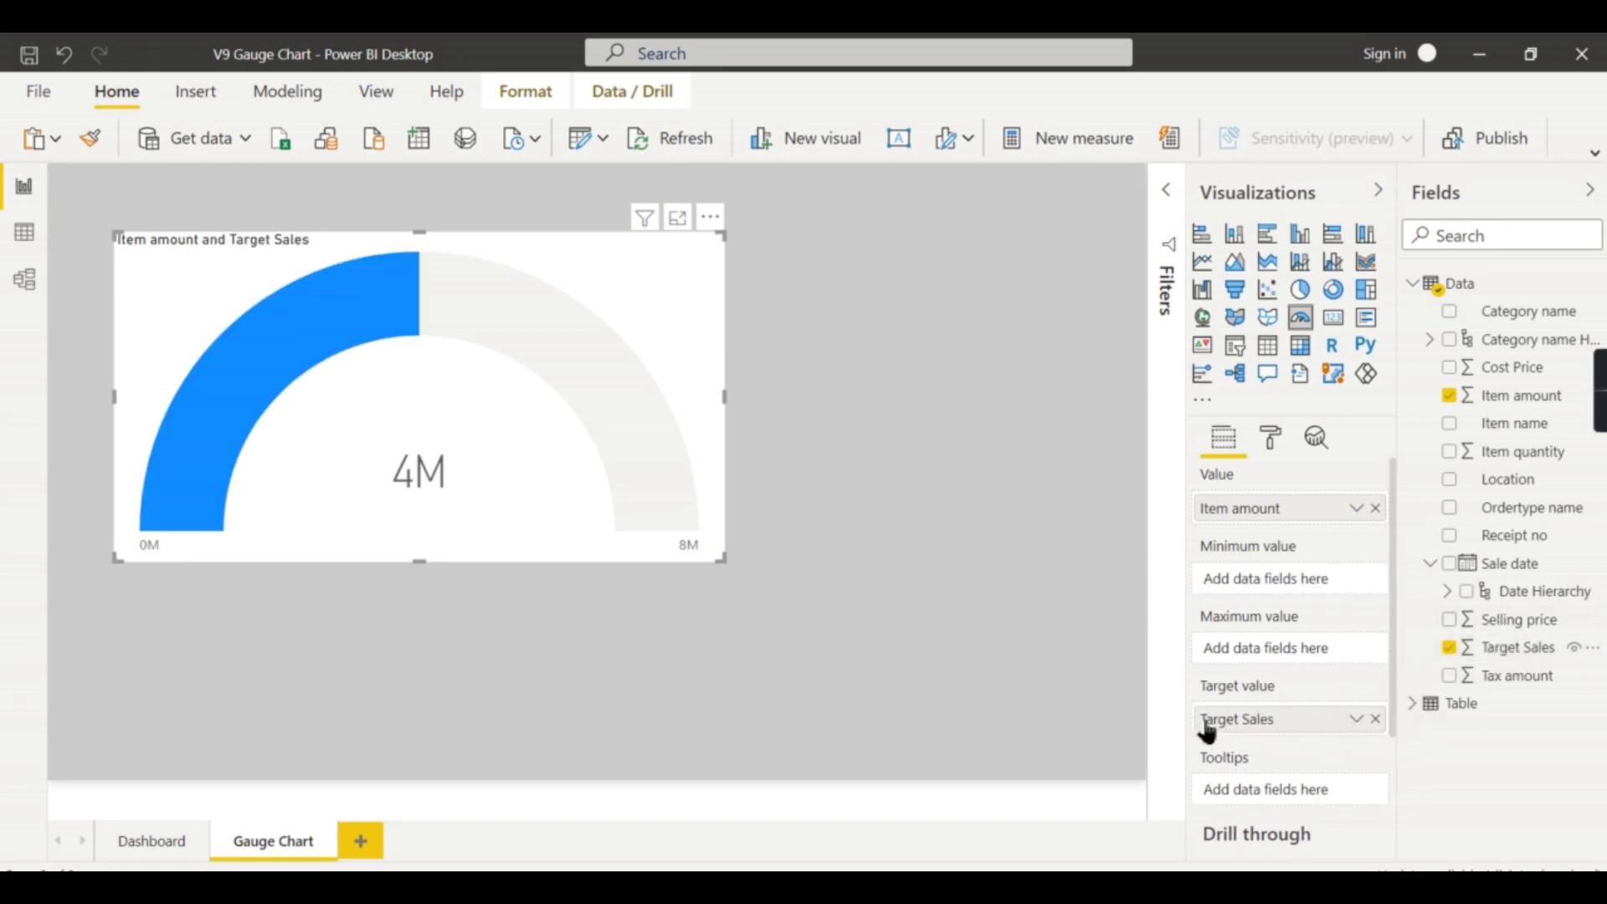
pyautogui.click(1356, 719)
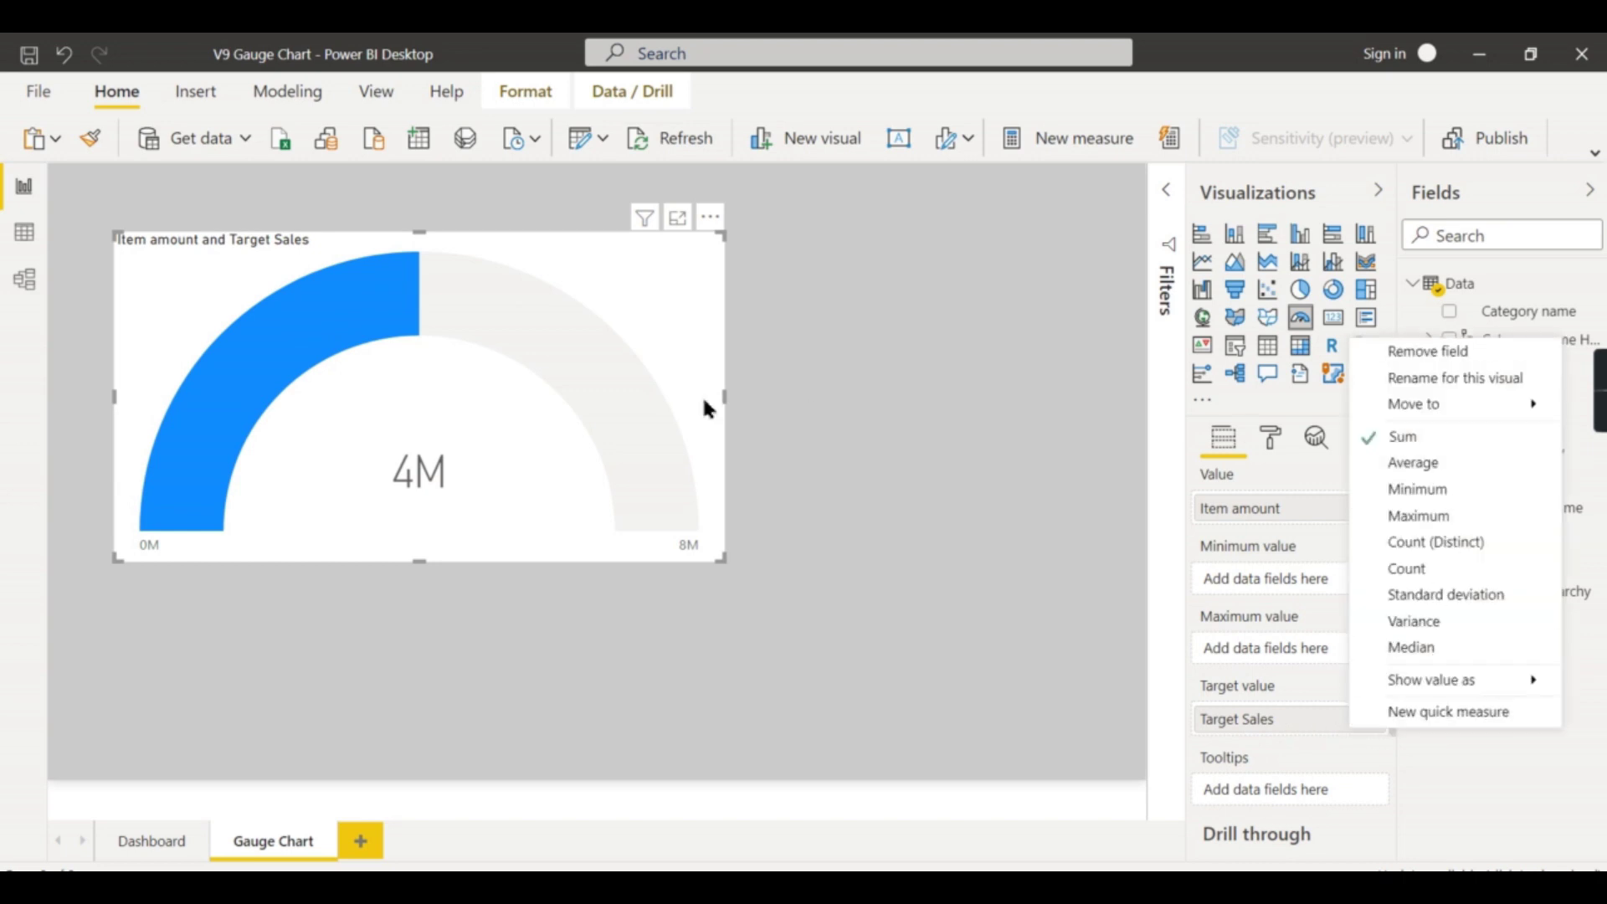
pyautogui.click(24, 231)
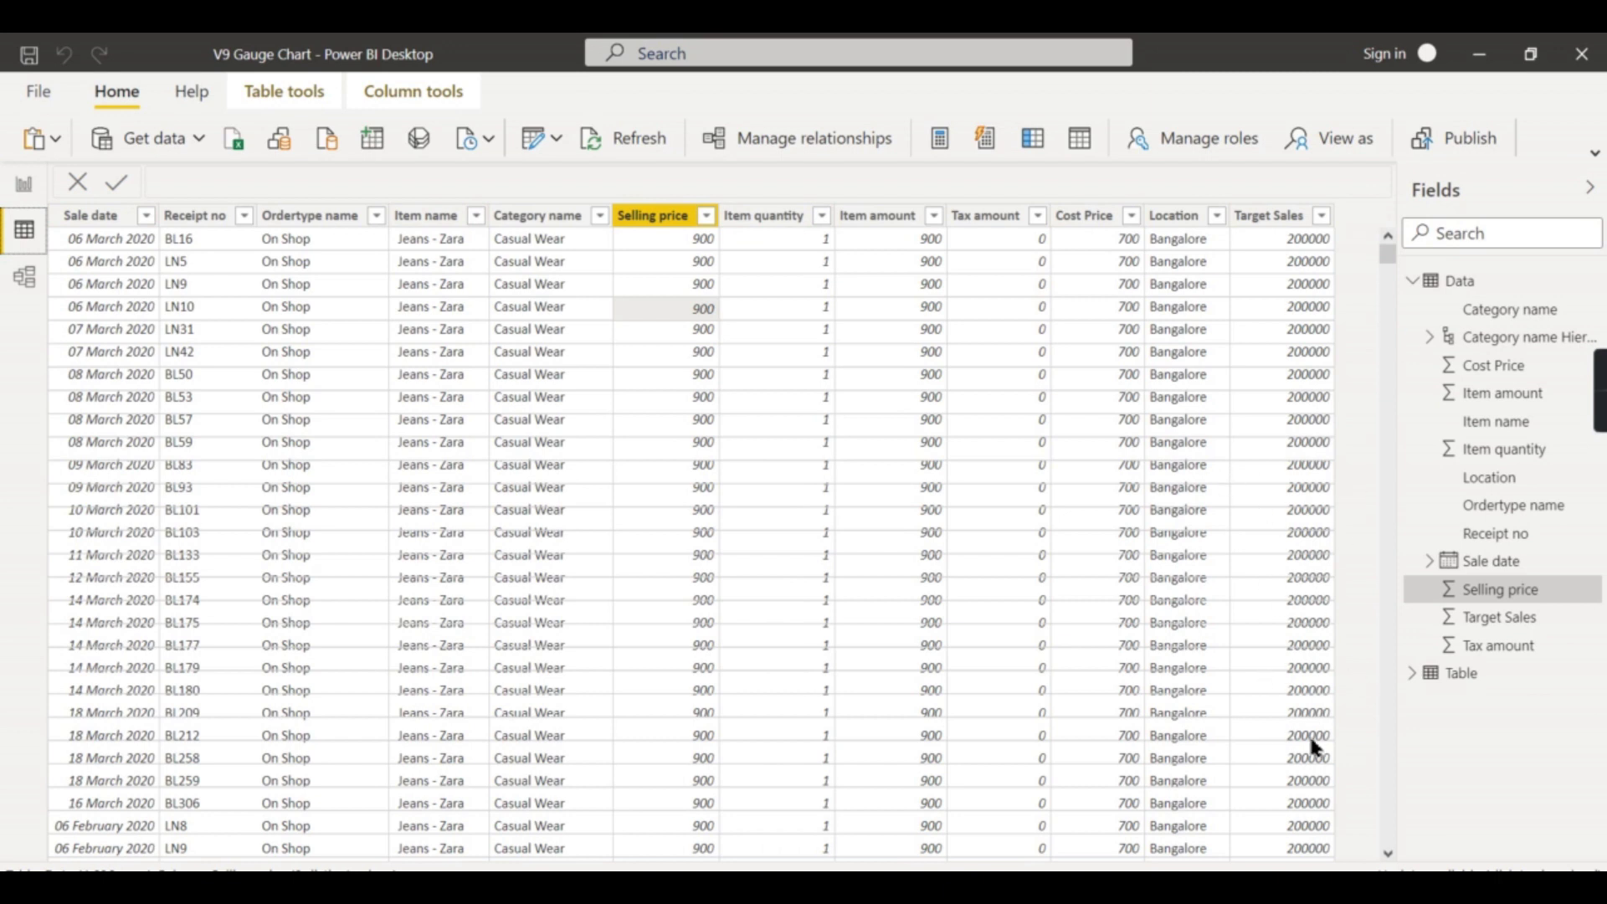
# - After checking Target Sales in the table, set the gauge target to Maximum of Target Sales (200K)
pyautogui.click(32, 184)
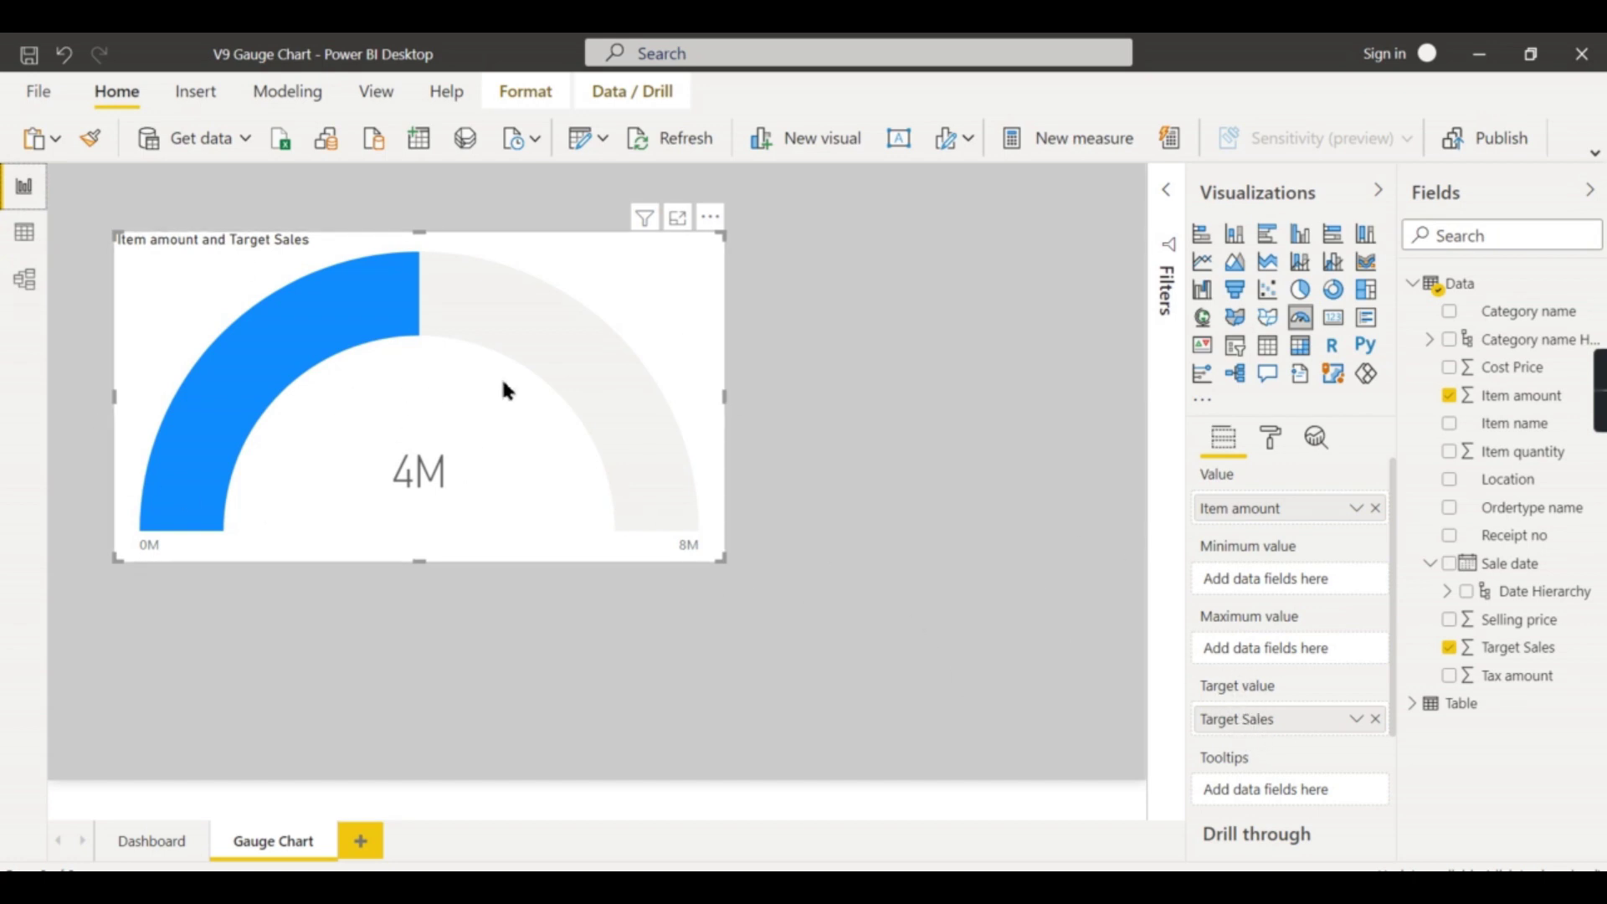
pyautogui.click(24, 232)
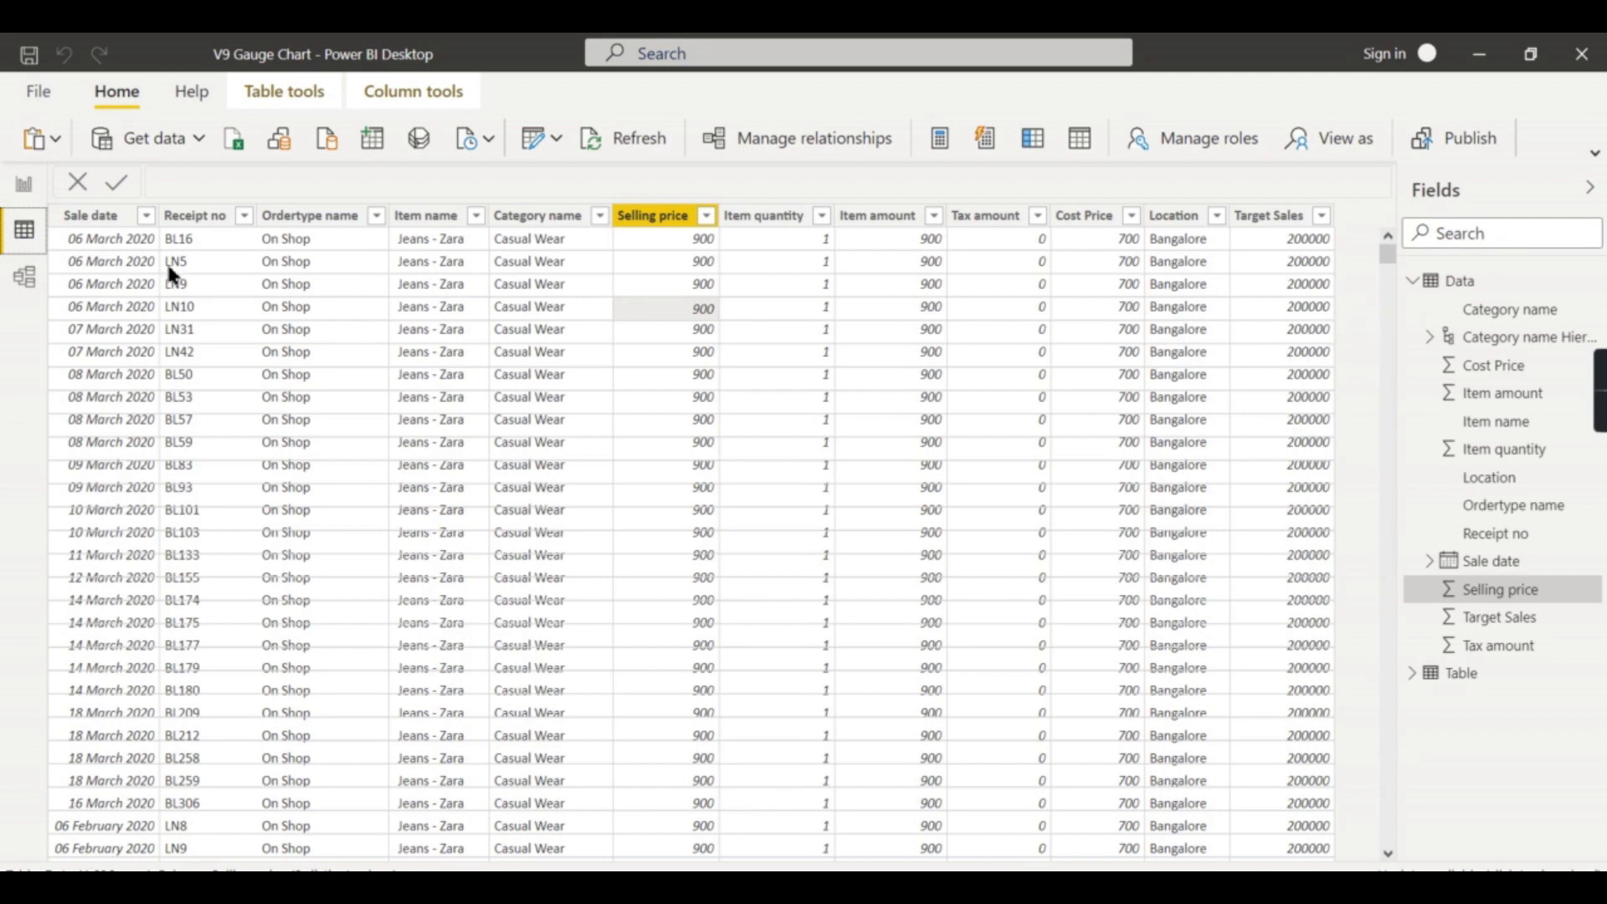
pyautogui.click(24, 184)
pyautogui.click(1356, 718)
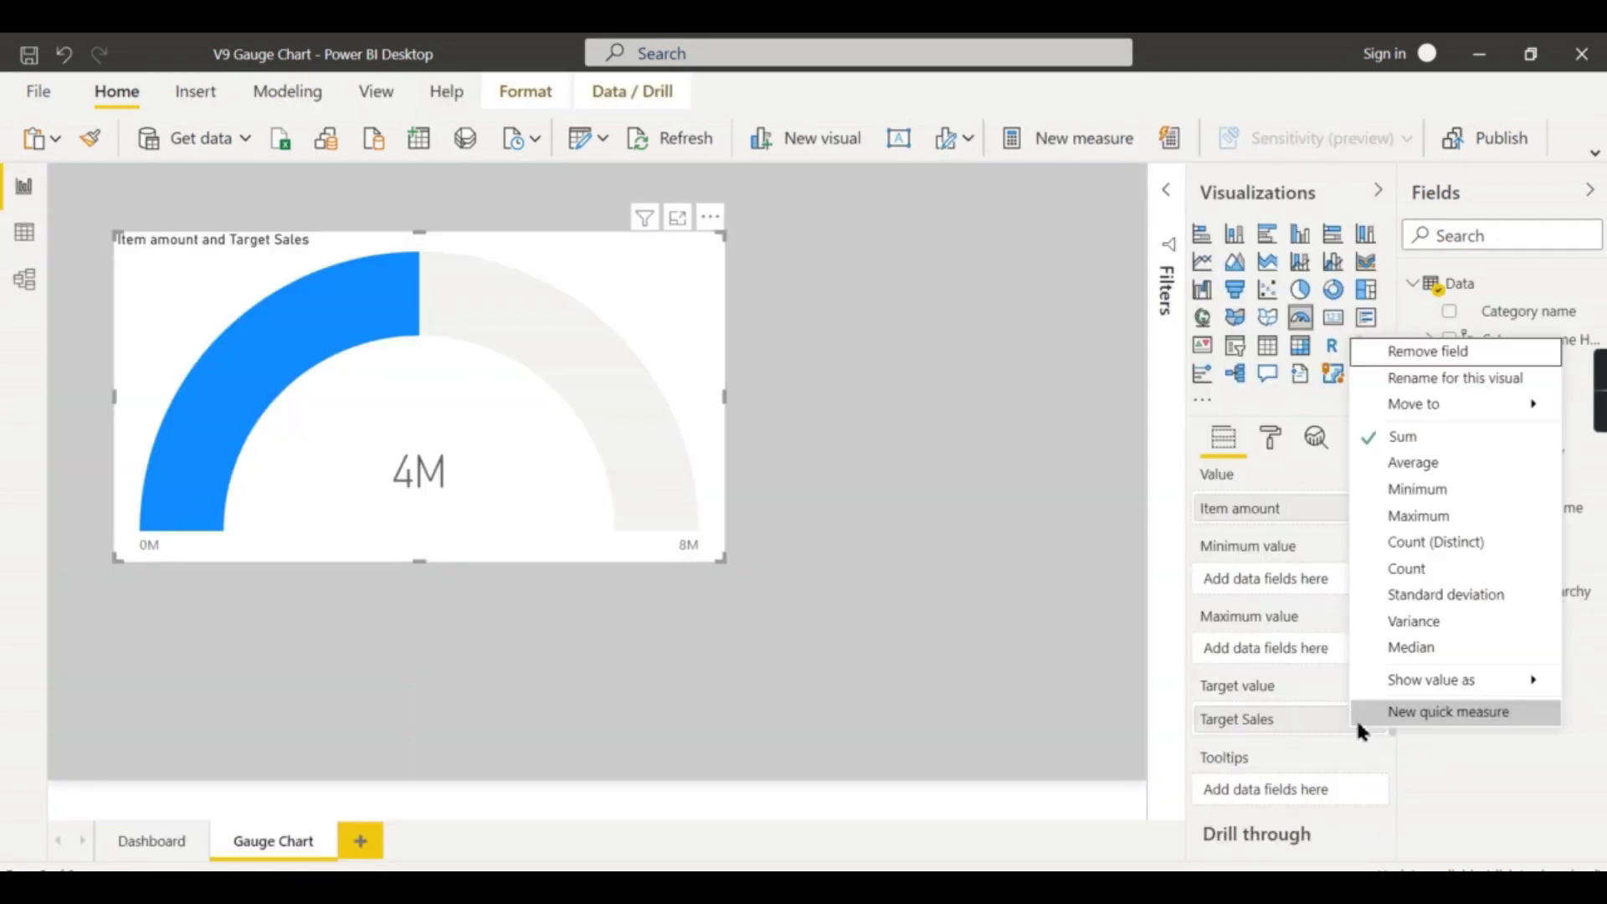
pyautogui.click(1418, 516)
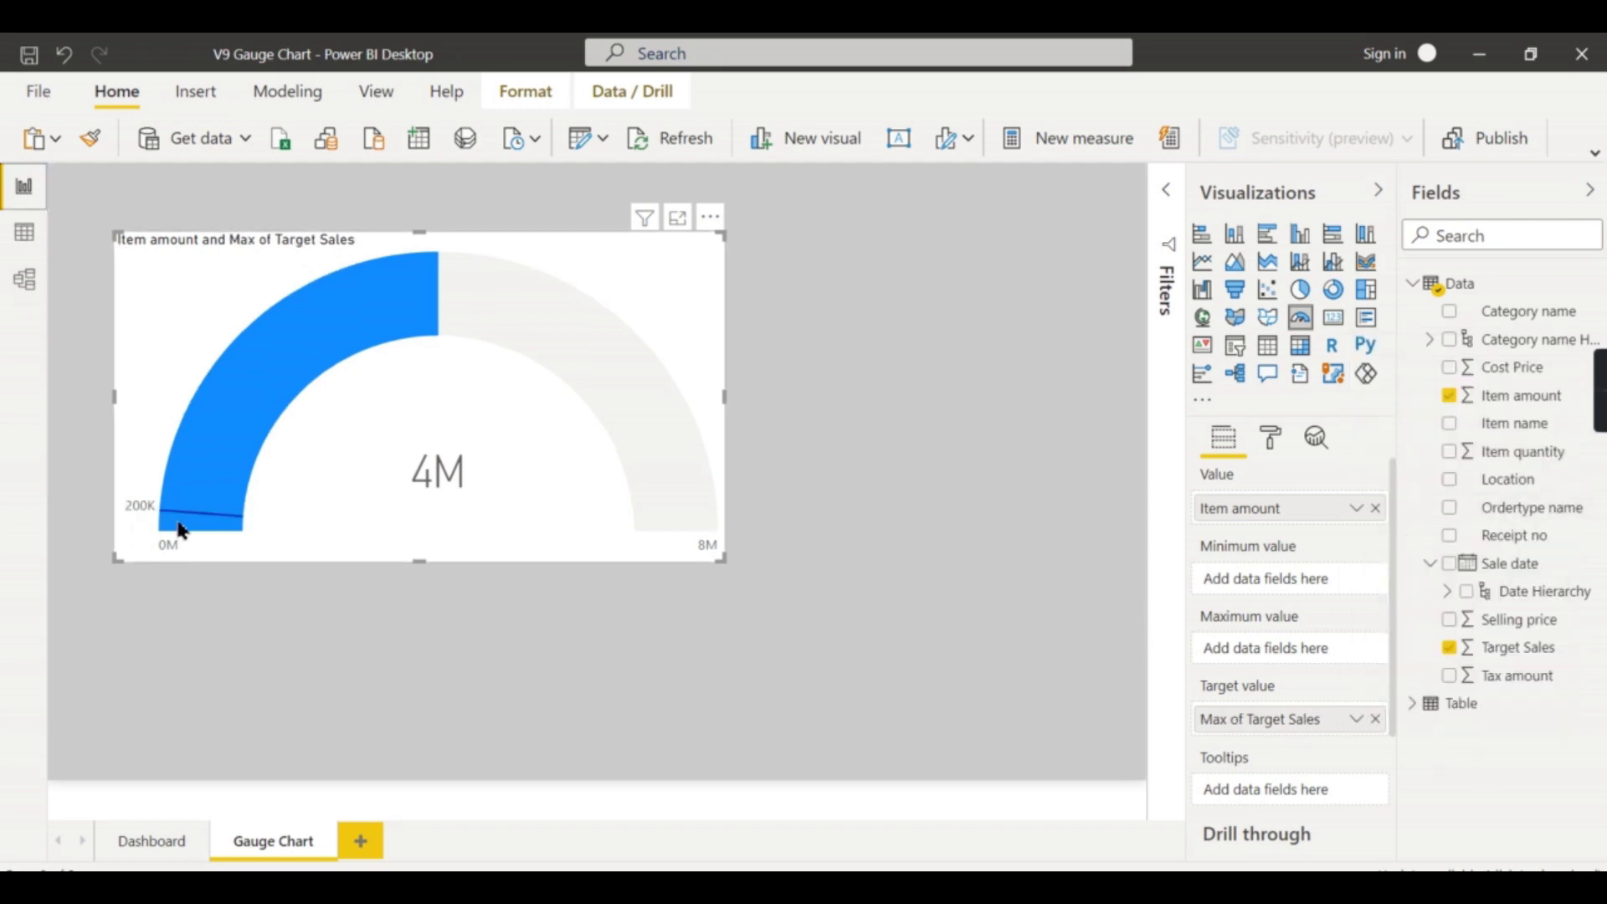
pyautogui.moveTo(172, 527)
# - Shrink the gauge and add a new slicer visual sized at the top right of the page
pyautogui.moveTo(721, 566); pyautogui.dragTo(496, 452)
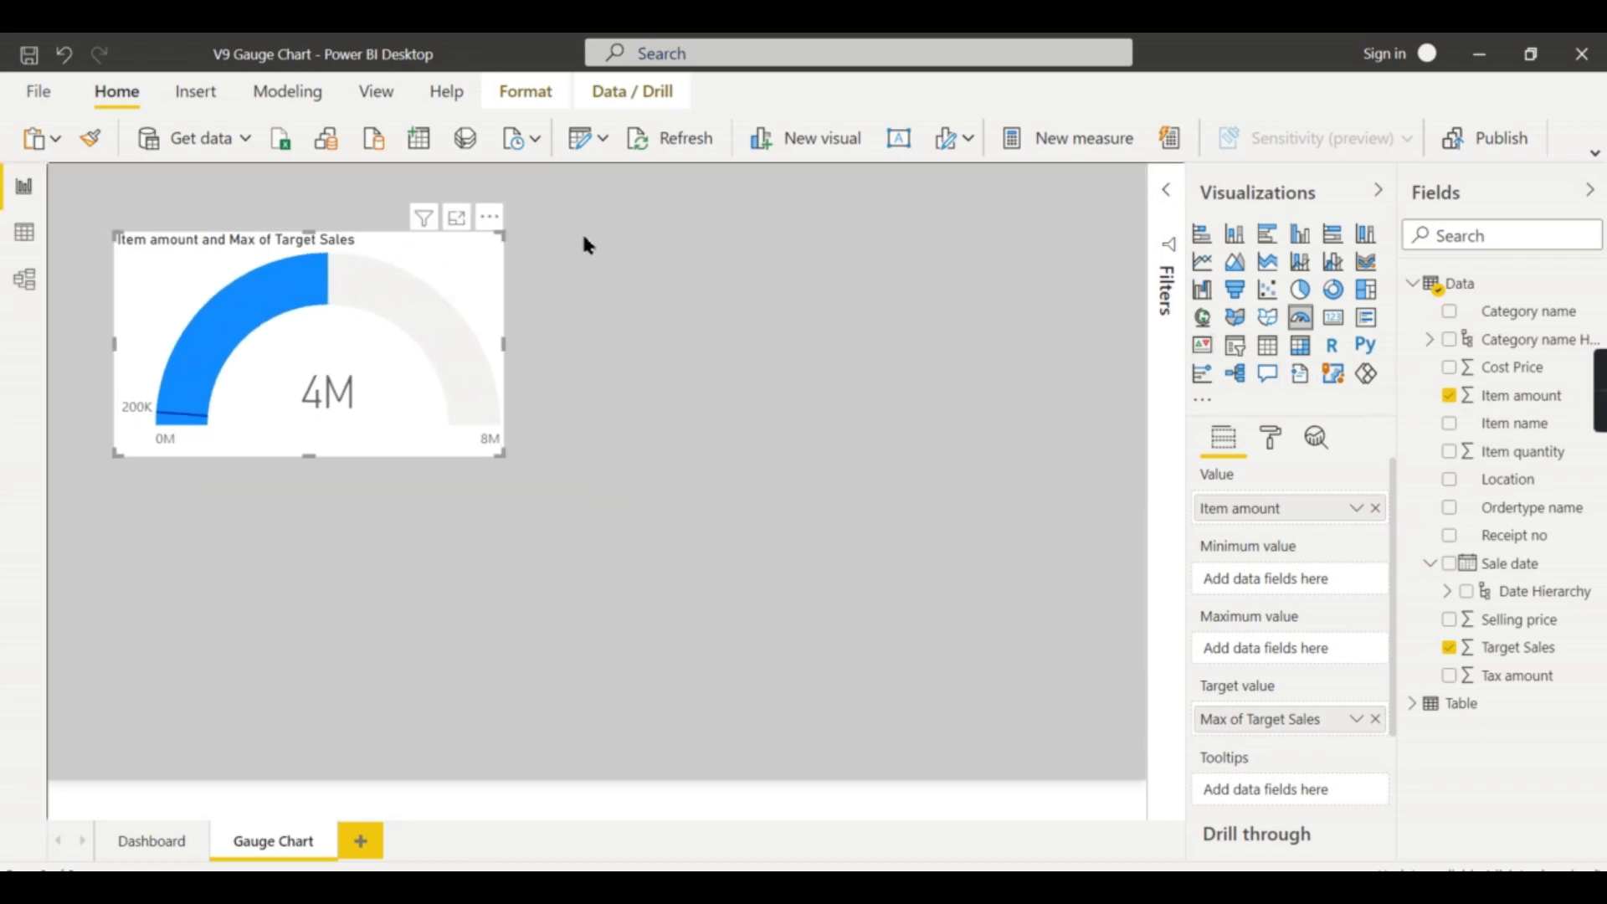
pyautogui.click(1169, 207)
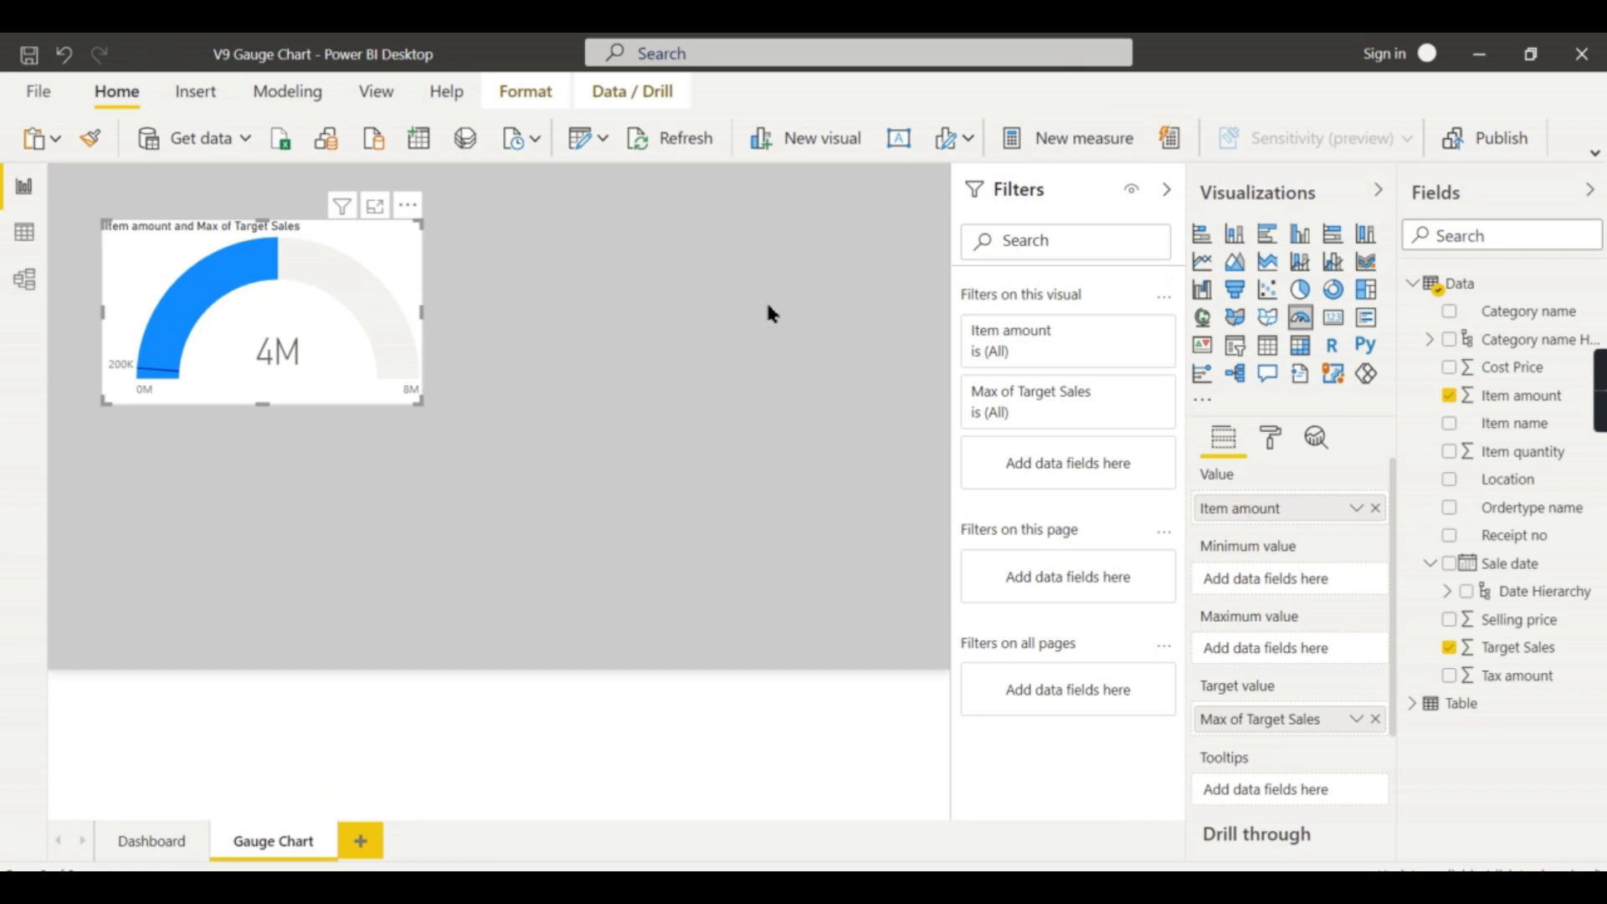
pyautogui.click(1300, 318)
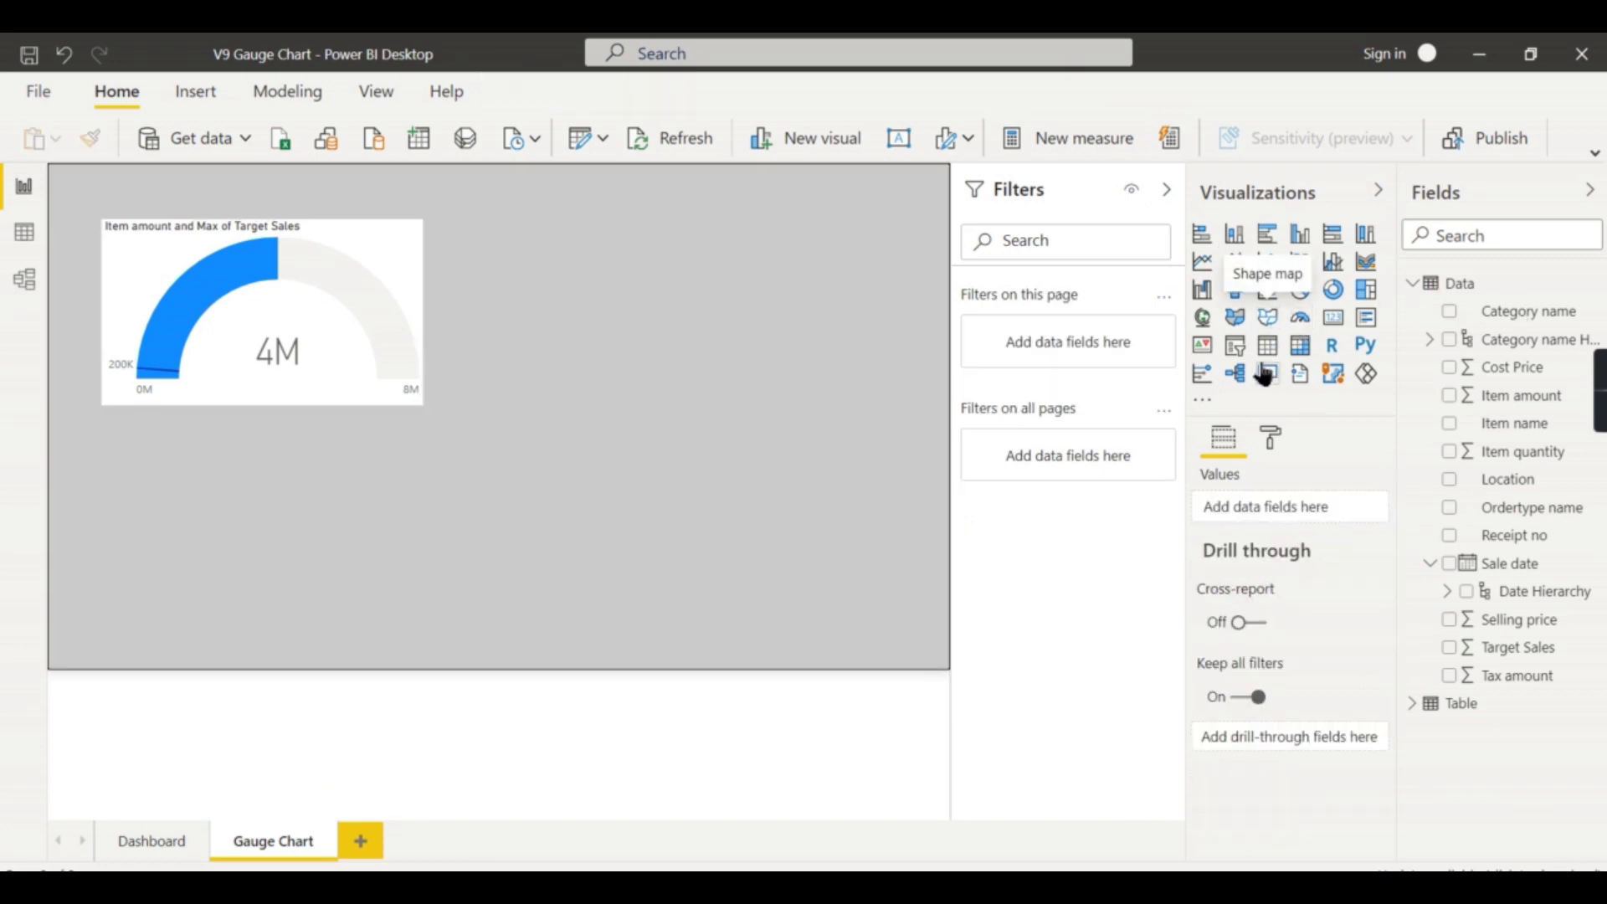
pyautogui.click(1239, 349)
pyautogui.moveTo(306, 448); pyautogui.dragTo(832, 201)
pyautogui.moveTo(634, 376); pyautogui.dragTo(678, 360)
pyautogui.moveTo(820, 234); pyautogui.dragTo(899, 215)
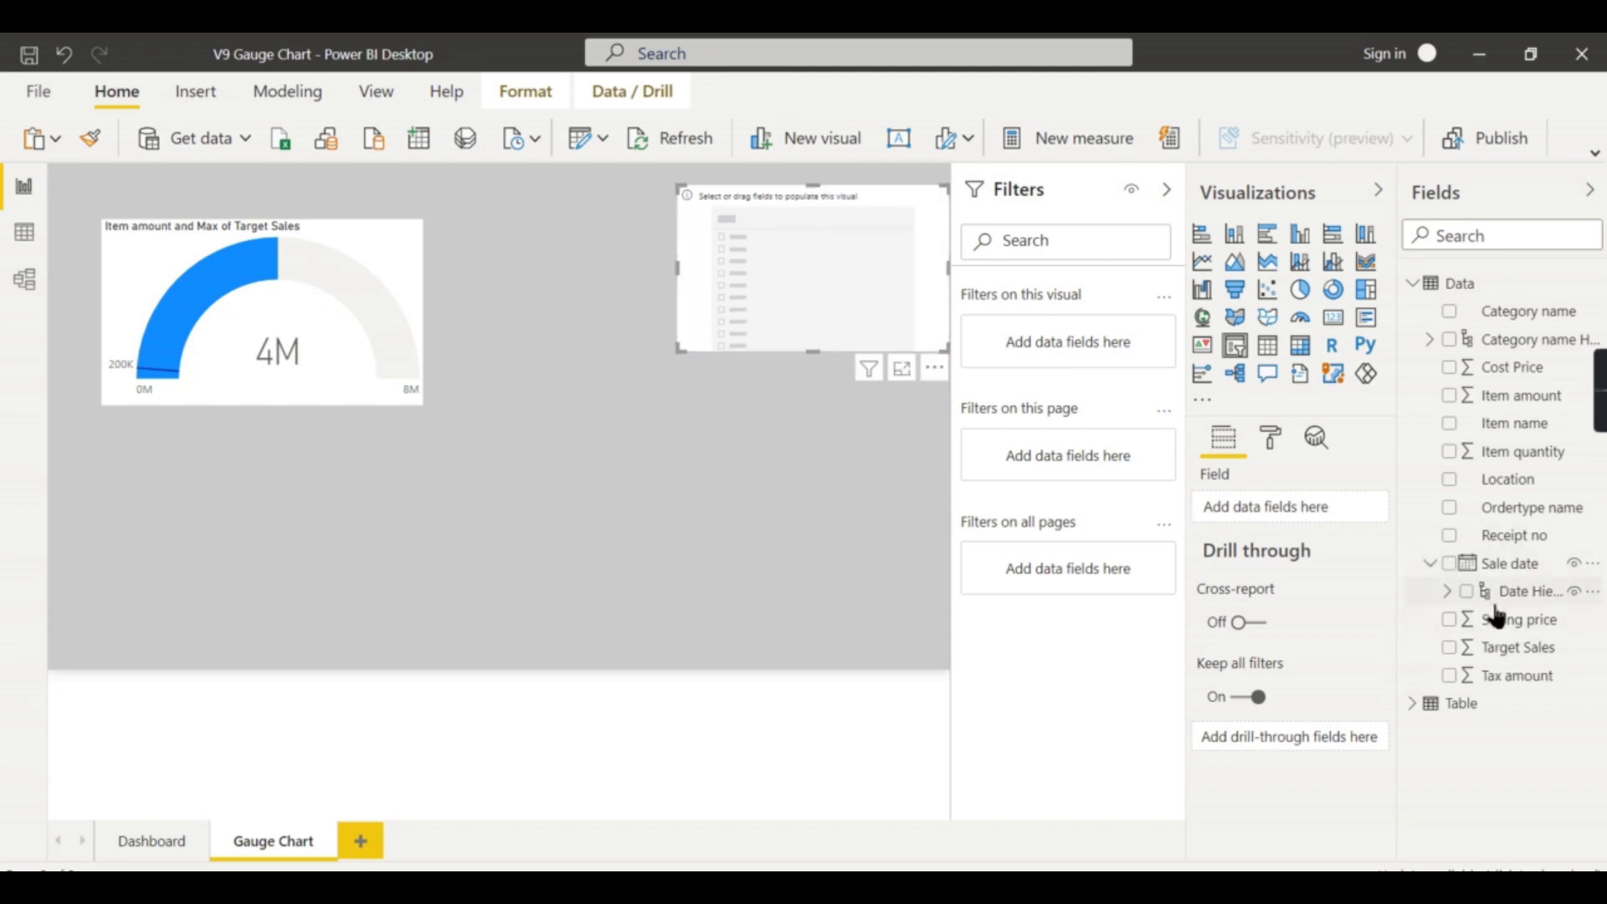
# - Fill the slicer with the Sale date hierarchy and set its Items text size to 18 pt
pyautogui.click(1467, 591)
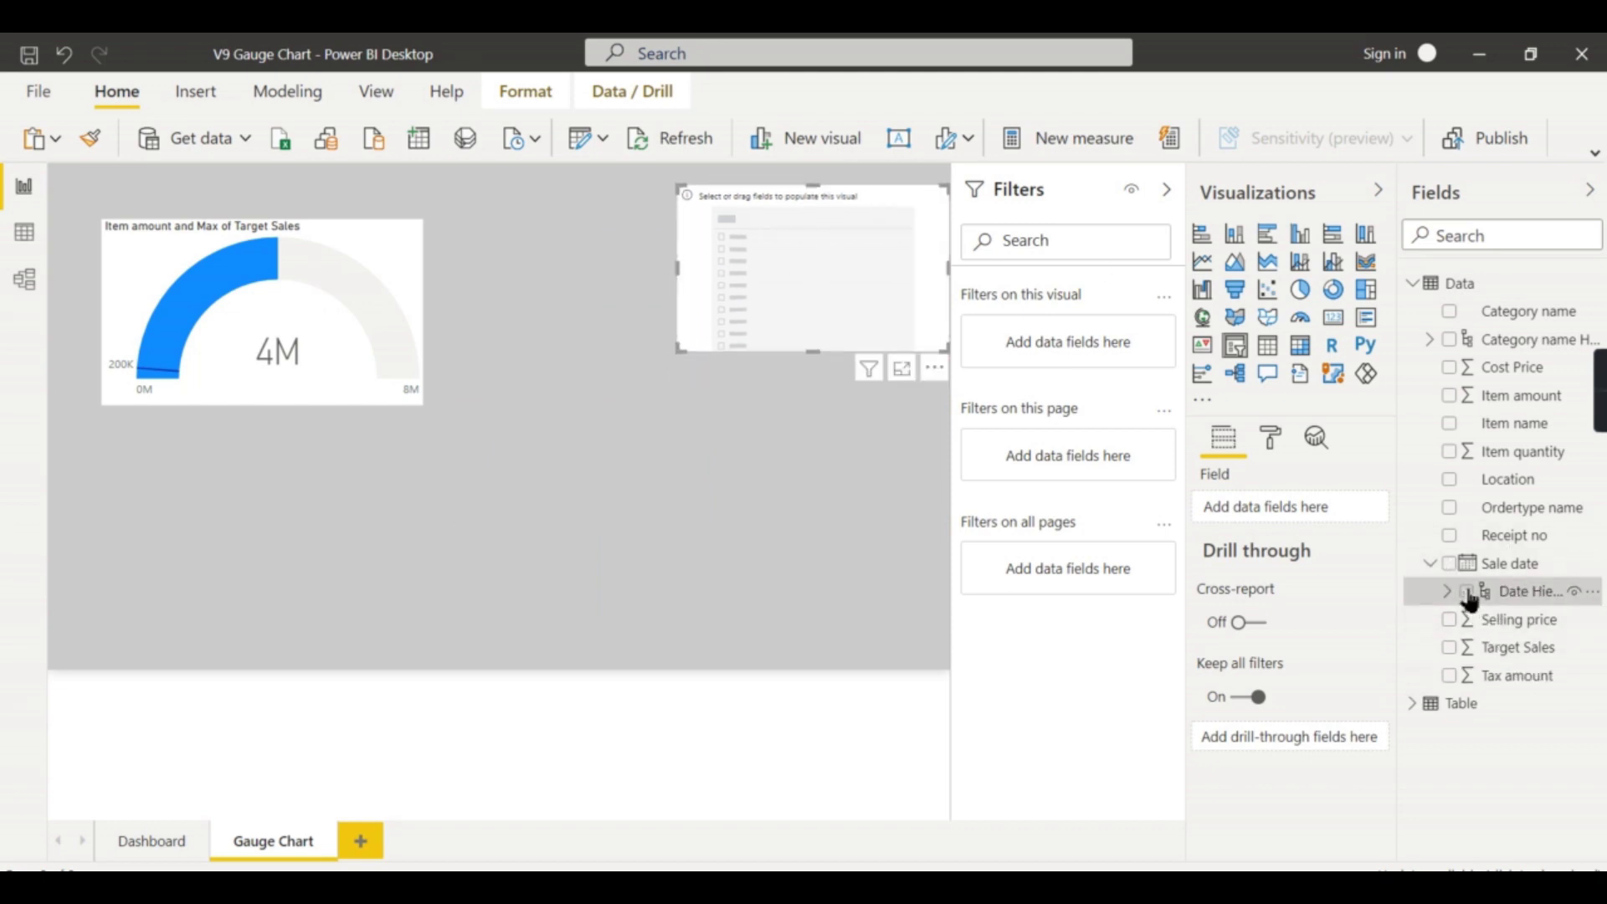
pyautogui.click(1271, 439)
pyautogui.click(1298, 661)
pyautogui.scroll(-3, 1293, 718)
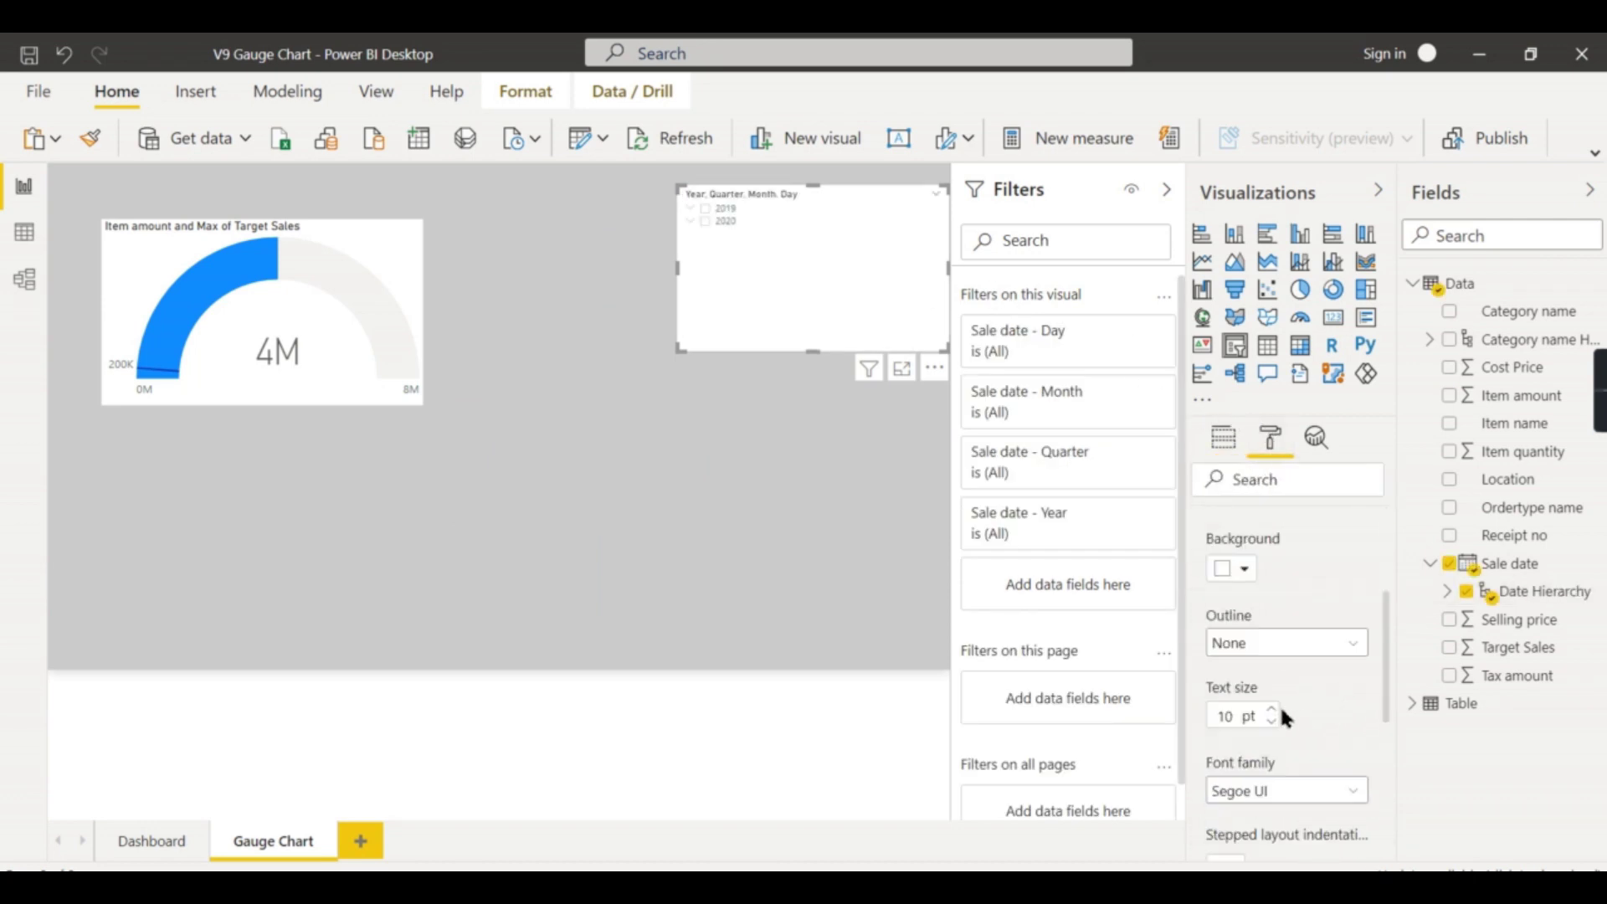
pyautogui.click(1271, 708)
pyautogui.click(1271, 708)
pyautogui.click(1271, 708)
pyautogui.click(1271, 708)
pyautogui.click(1271, 708)
pyautogui.click(1271, 708)
pyautogui.click(1271, 708)
pyautogui.click(1271, 708)
pyautogui.click(1377, 191)
pyautogui.click(1385, 194)
pyautogui.click(1589, 190)
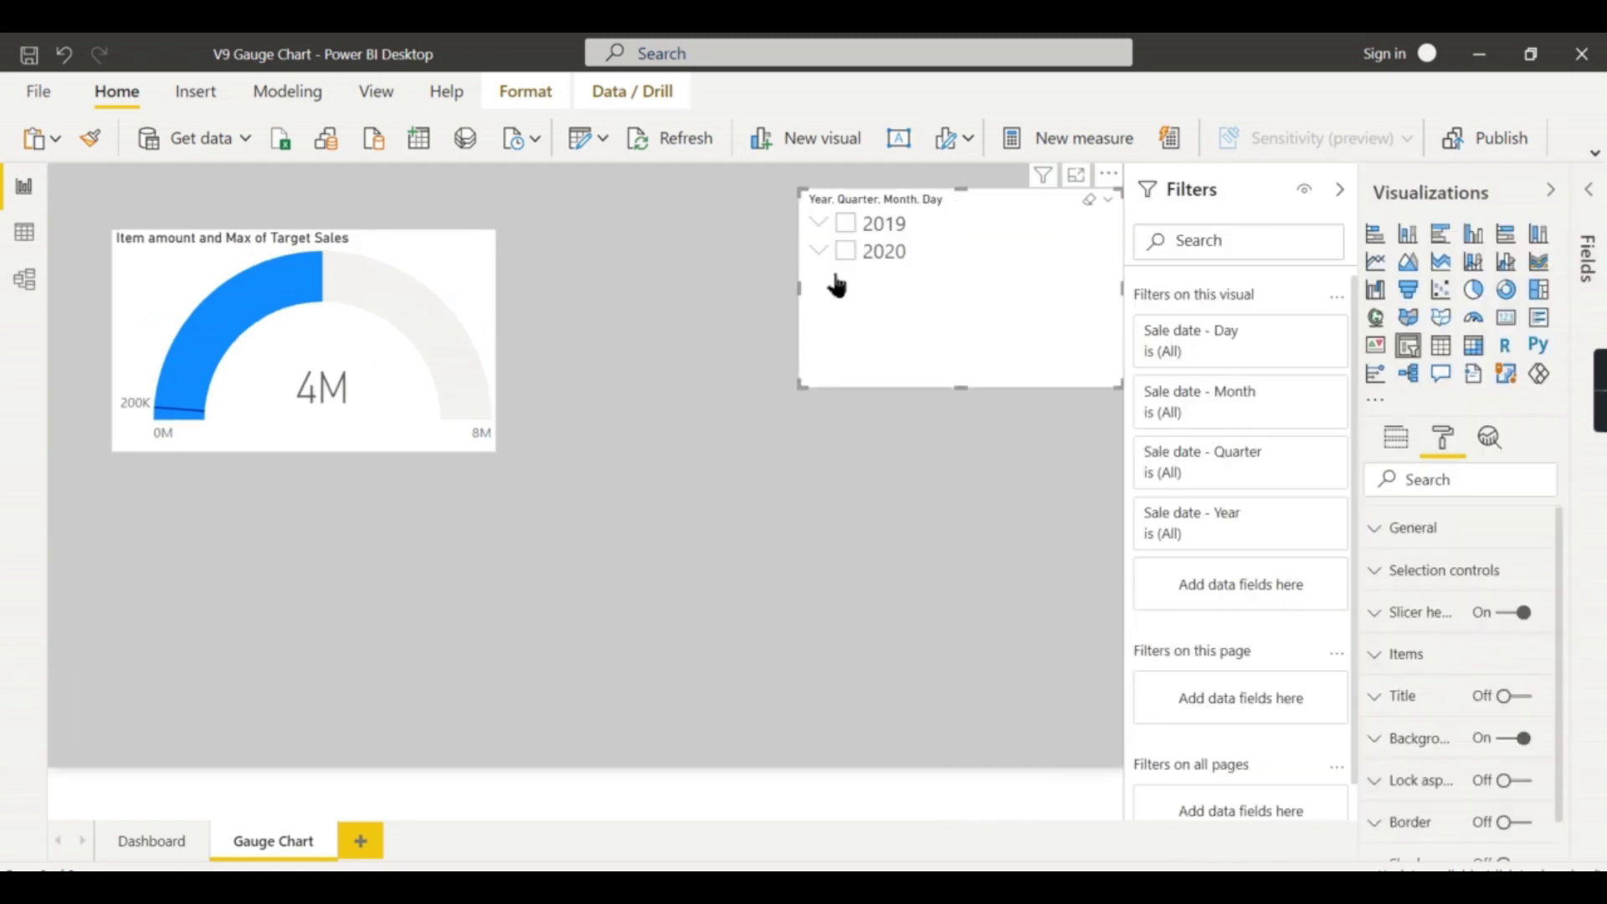
# - Filter the slicer to February 2020 (gauge 307K), then narrow and reposition the slicer
pyautogui.click(819, 251)
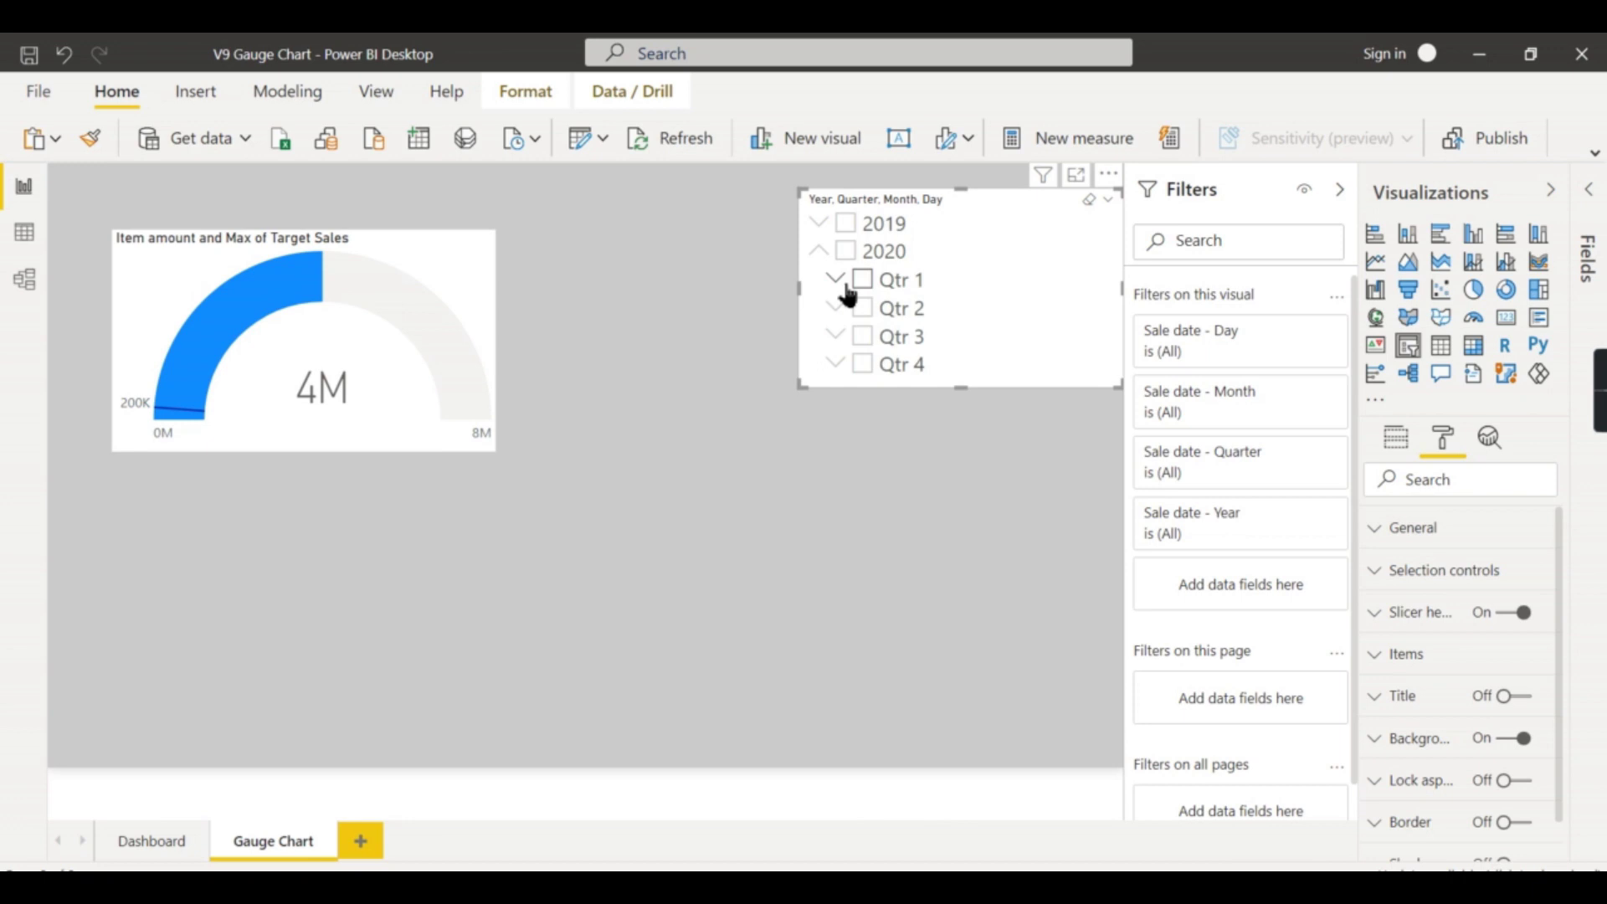
pyautogui.click(835, 278)
pyautogui.click(878, 337)
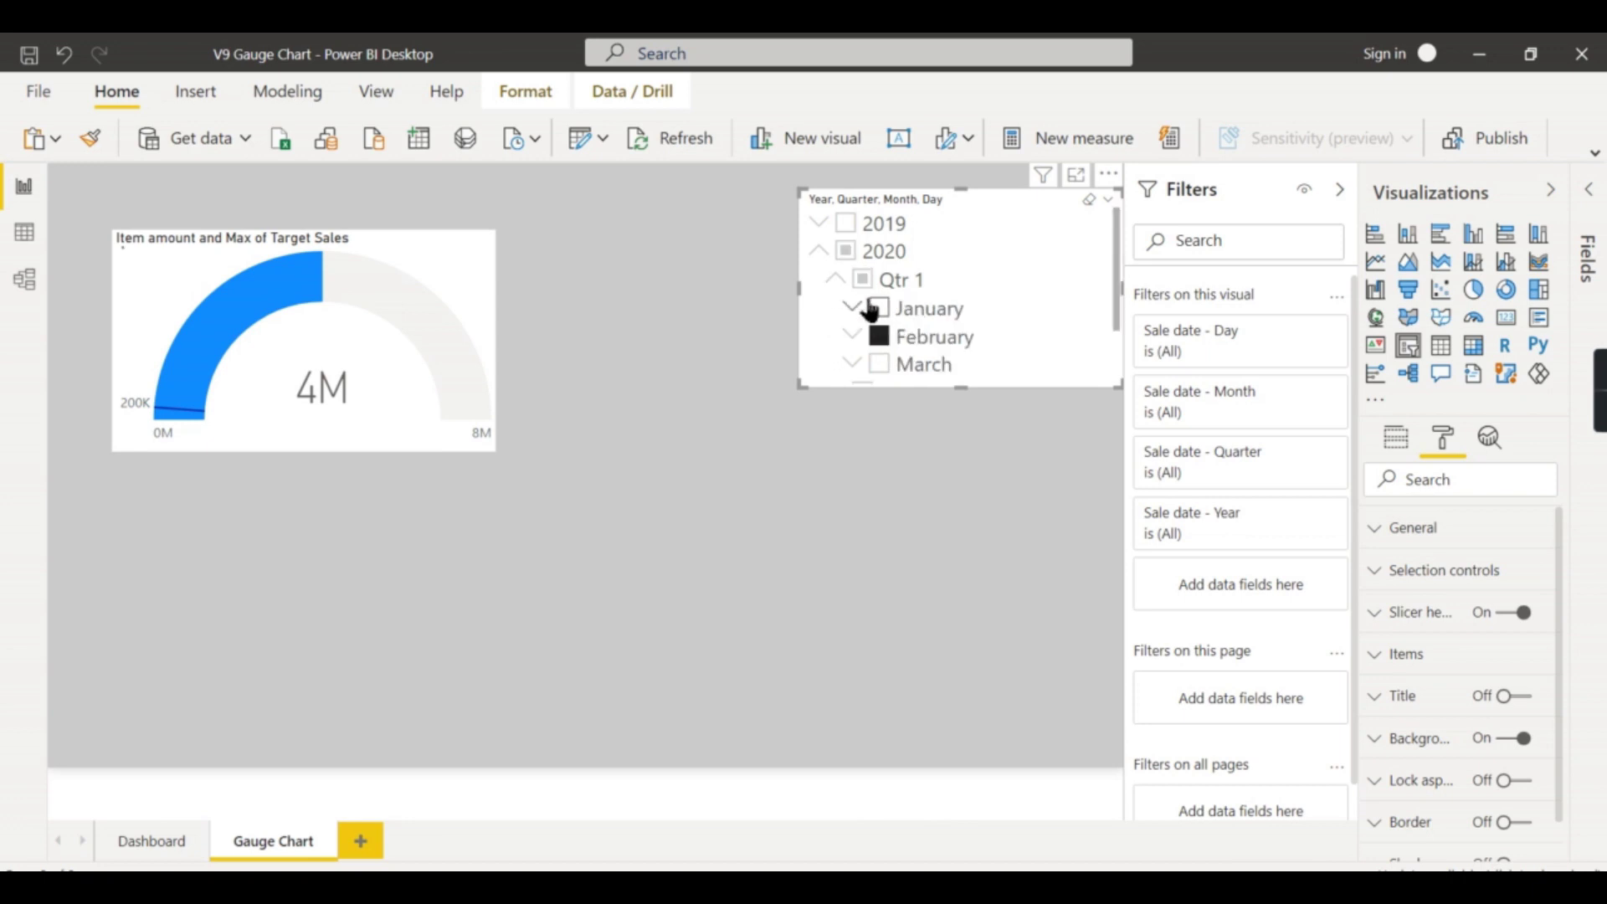
pyautogui.click(835, 278)
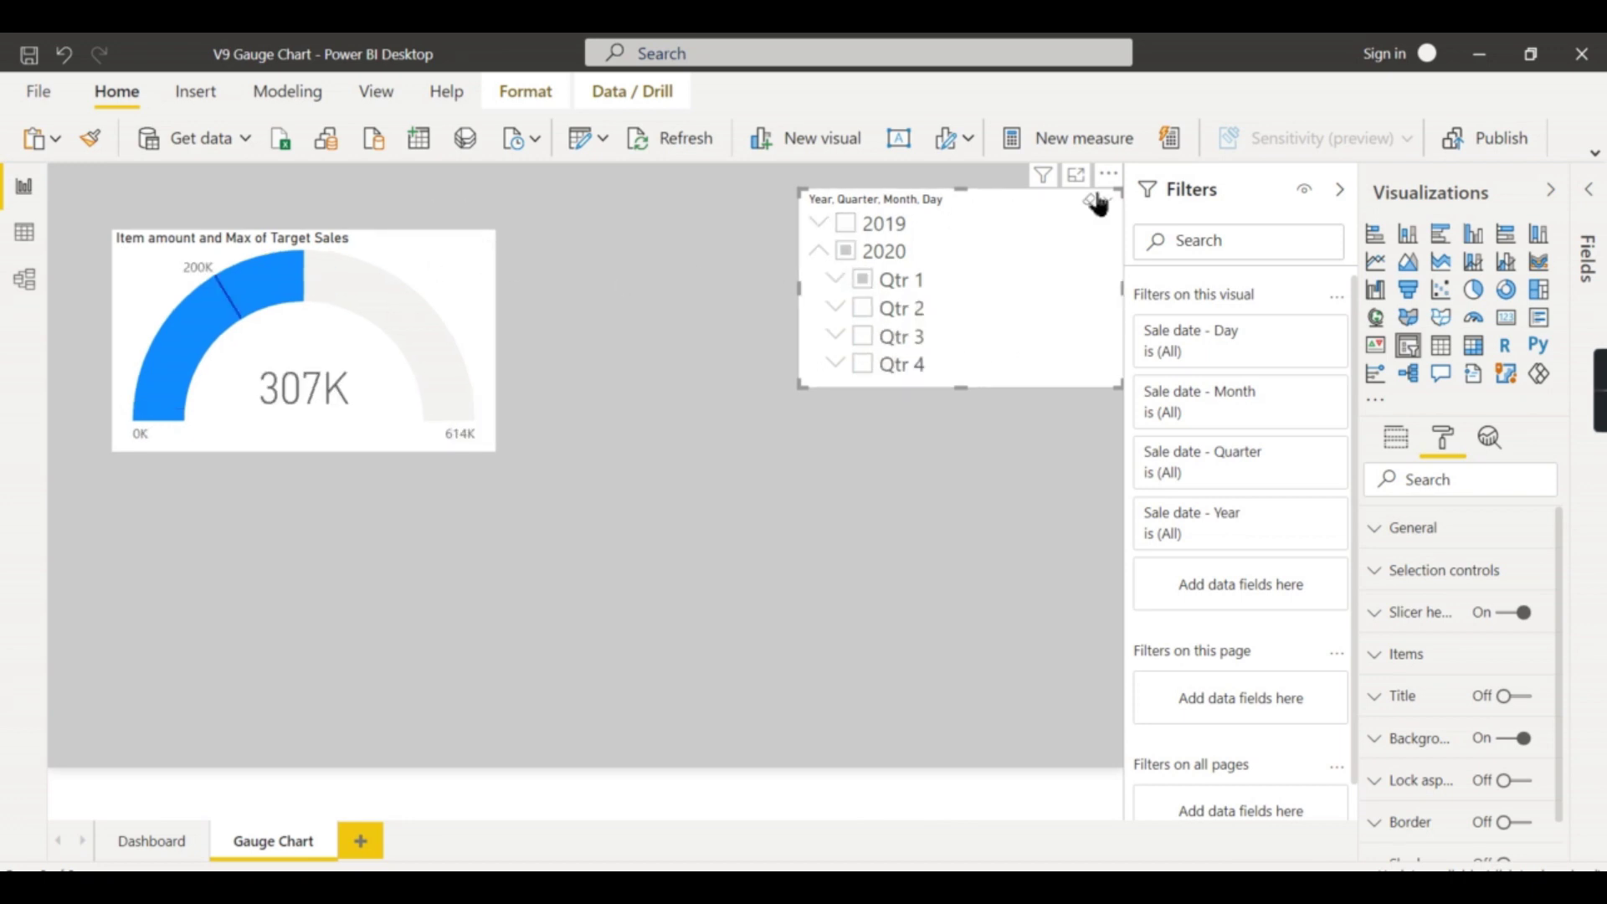
pyautogui.moveTo(1119, 195); pyautogui.dragTo(1047, 178)
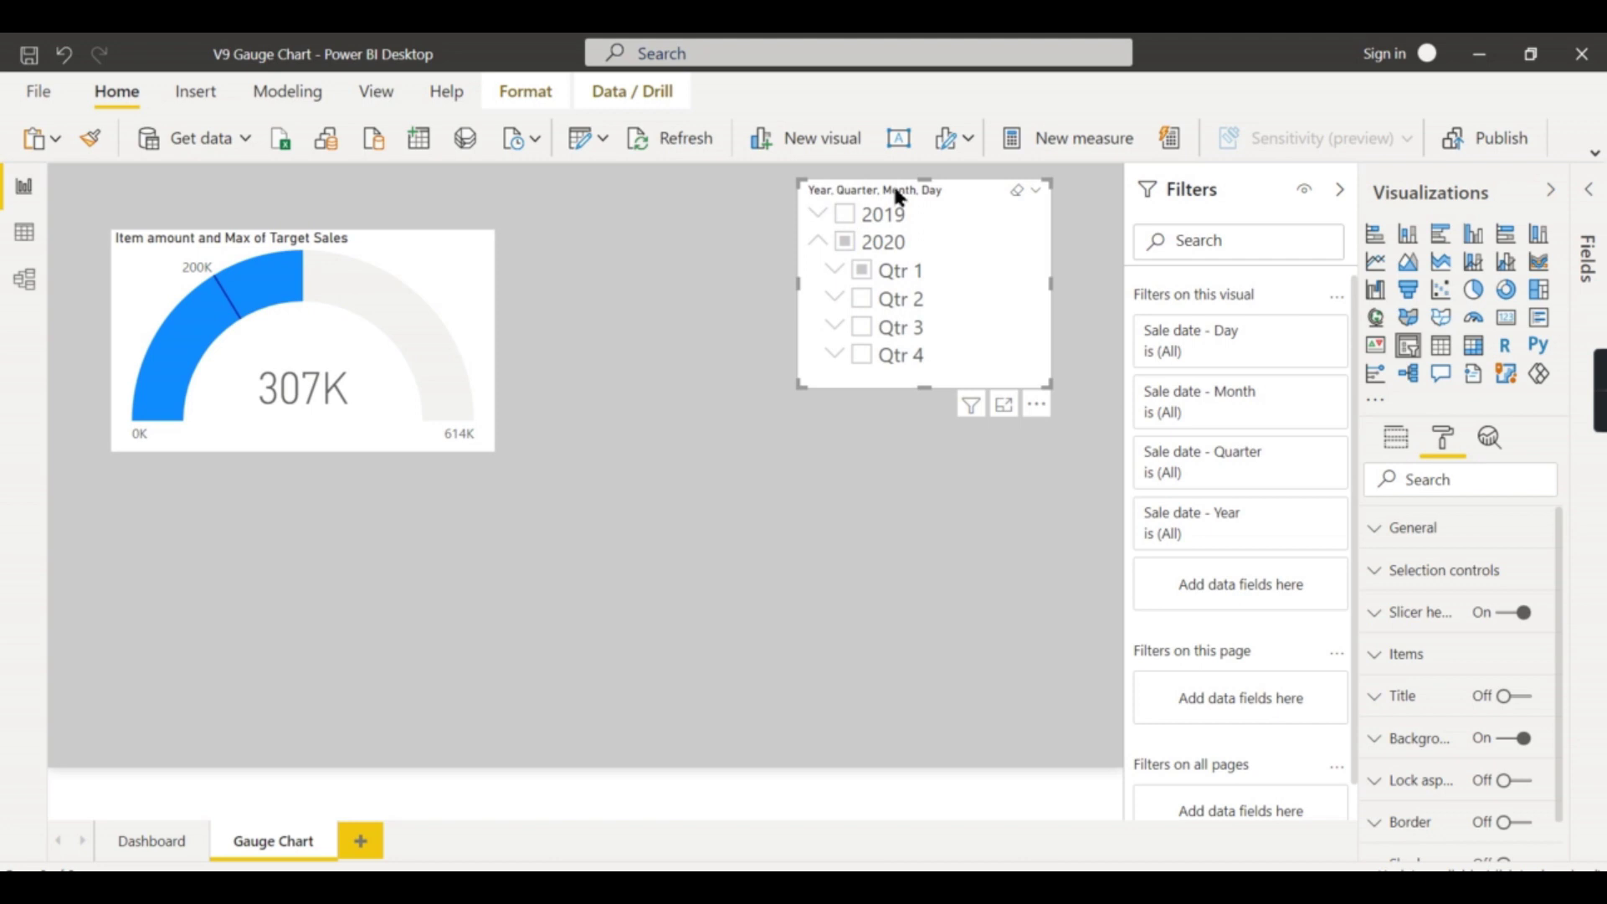
pyautogui.moveTo(892, 182); pyautogui.dragTo(967, 188)
pyautogui.click(465, 246)
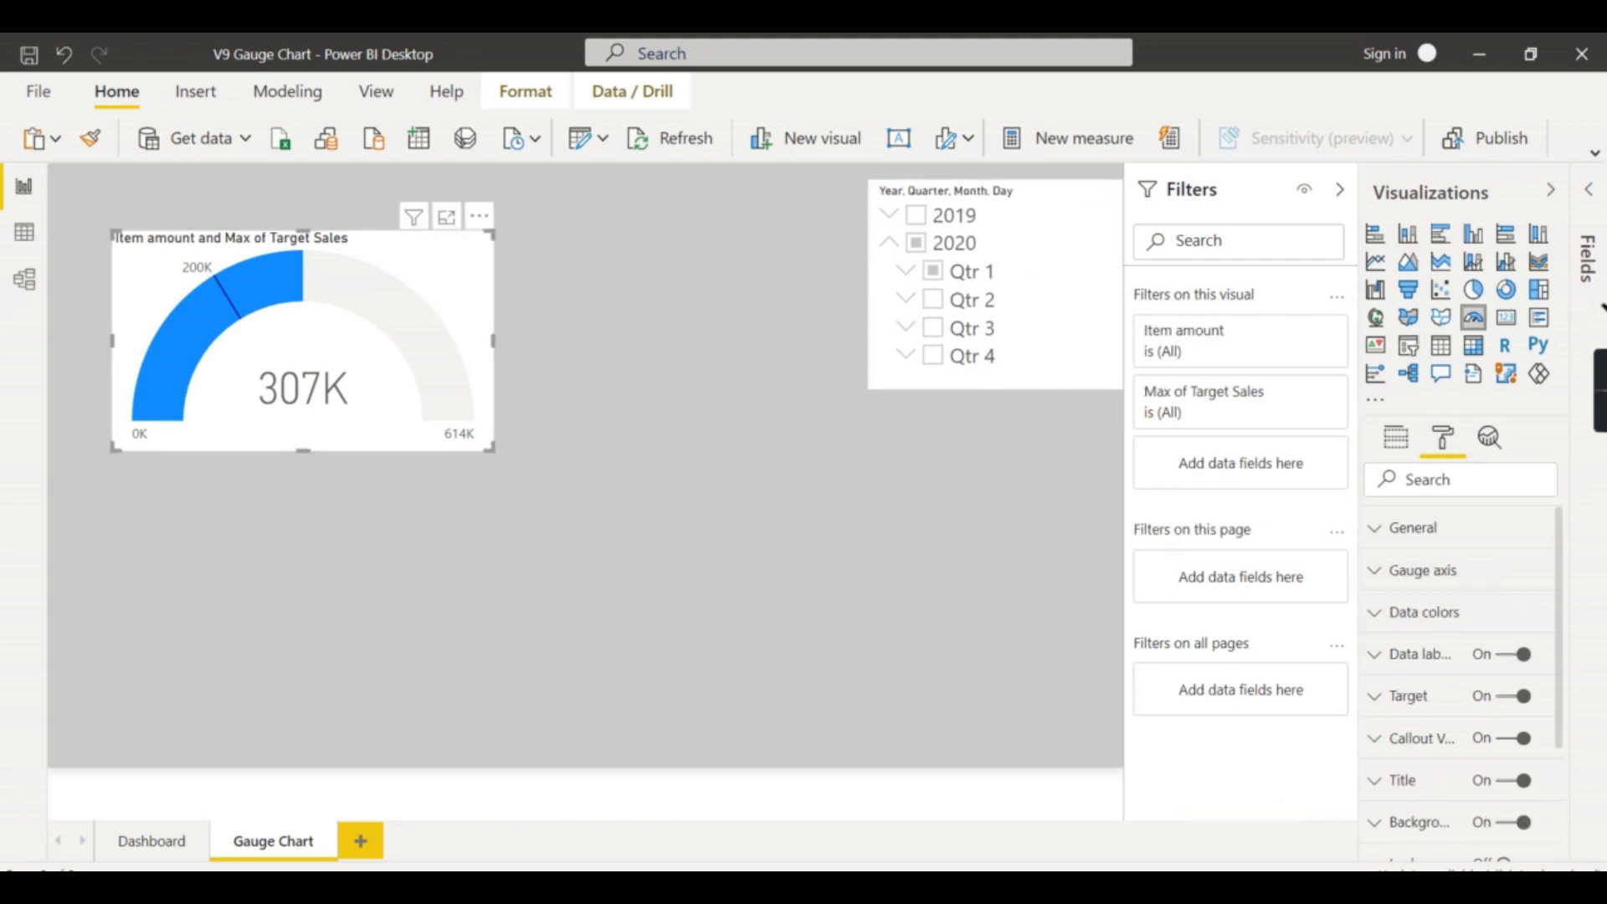
# - Add Location as a gauge filter limited to Chennai, showing 115K against 200K
pyautogui.click(1590, 194)
pyautogui.click(1414, 284)
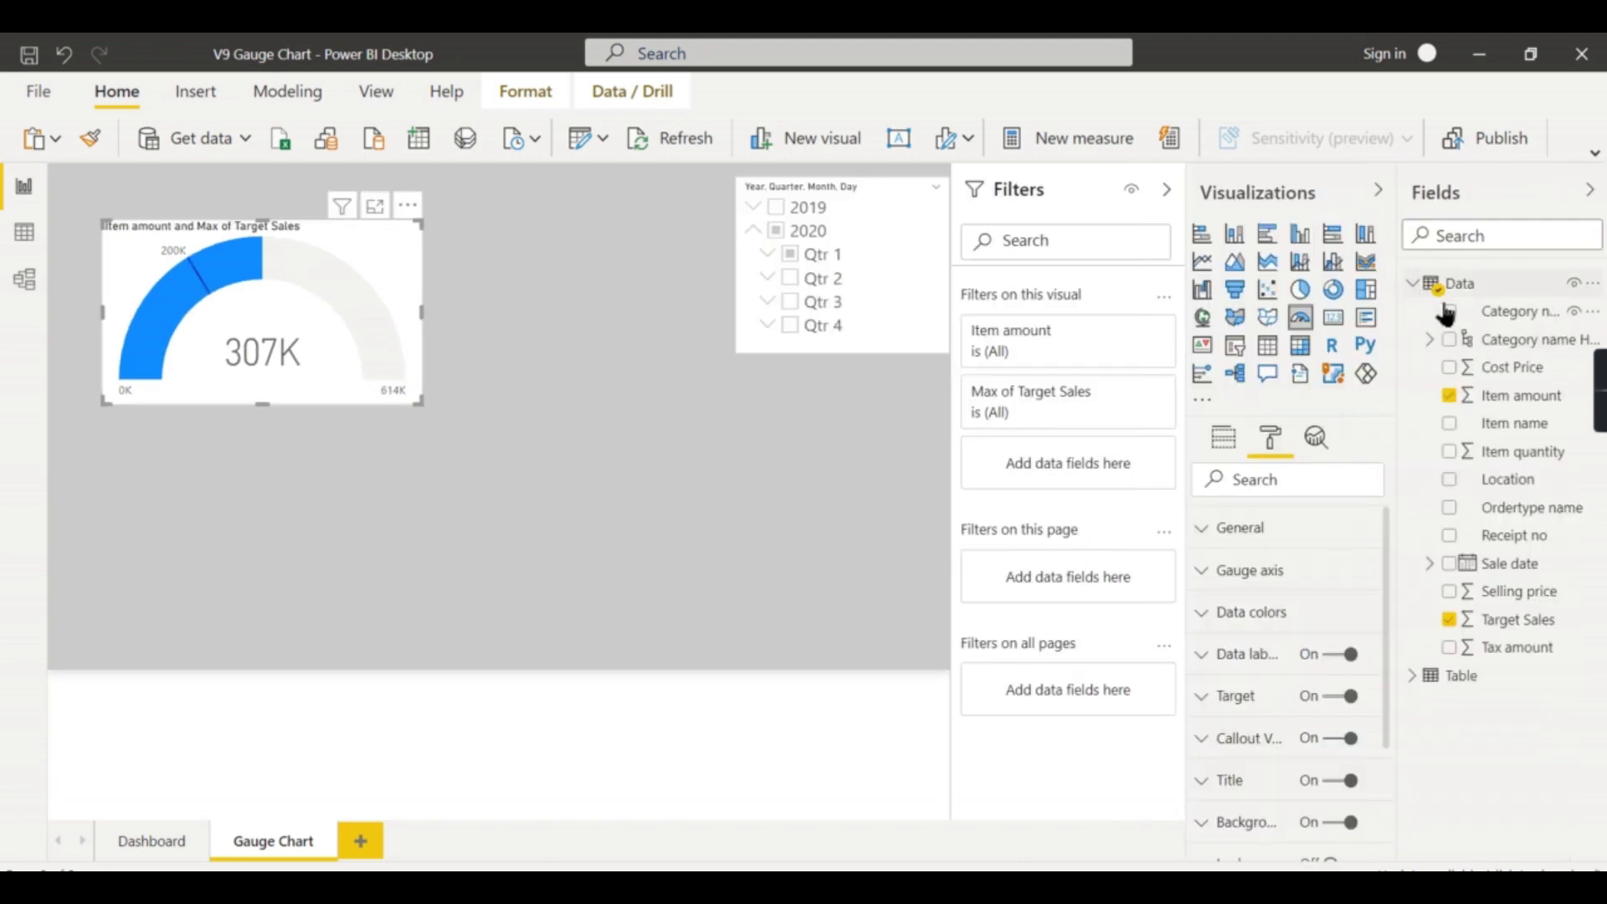
pyautogui.moveTo(1503, 481); pyautogui.dragTo(1063, 468)
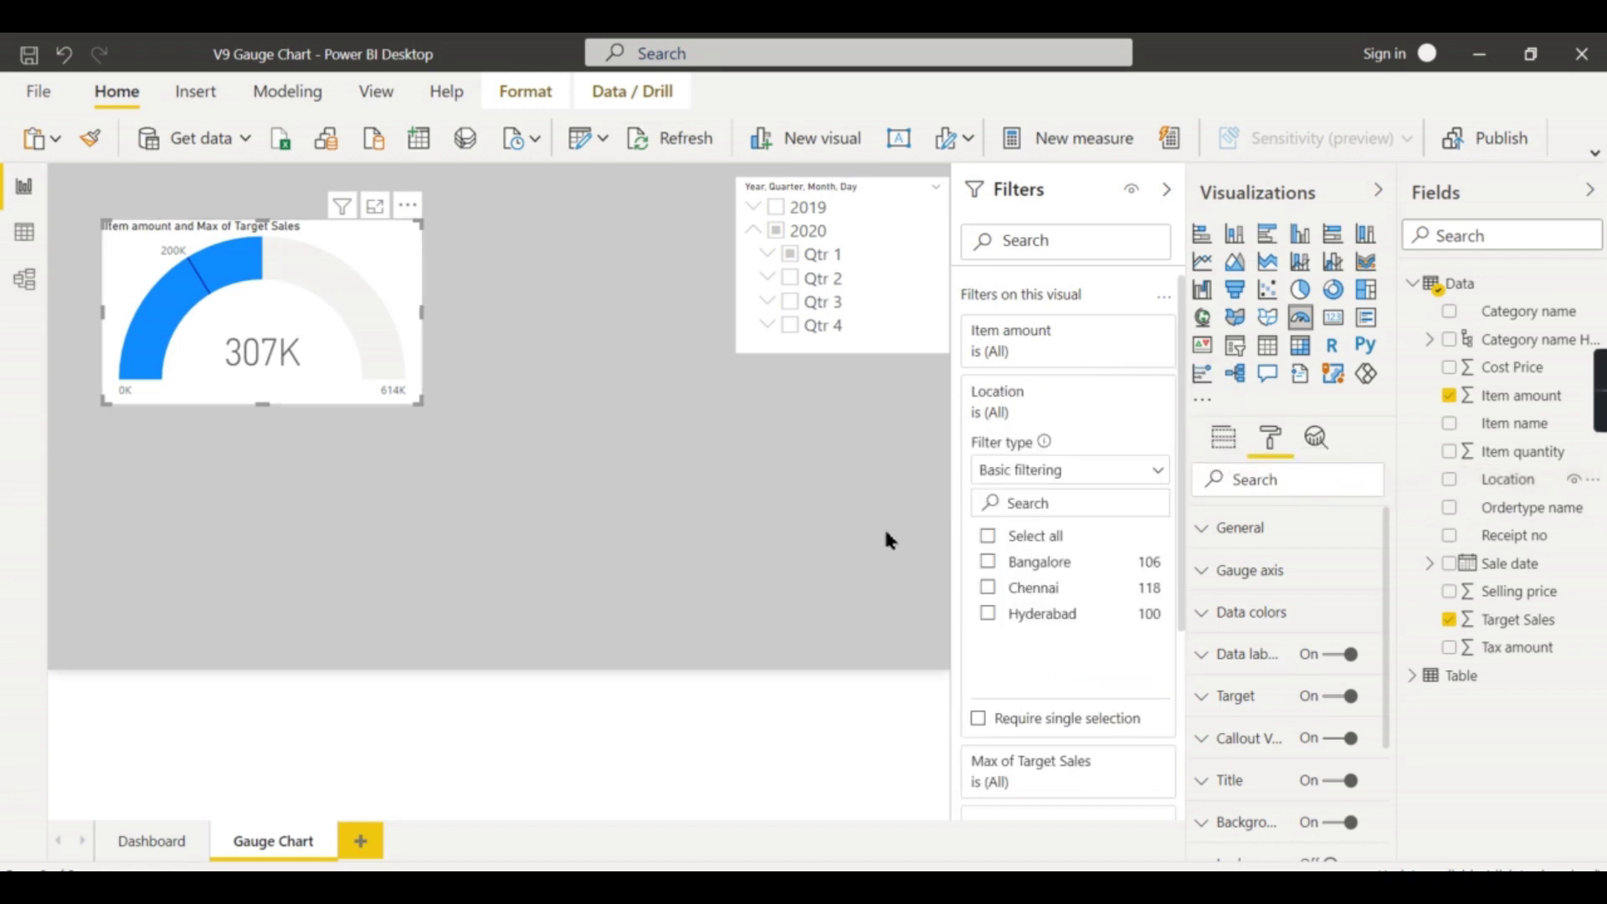
pyautogui.click(1034, 588)
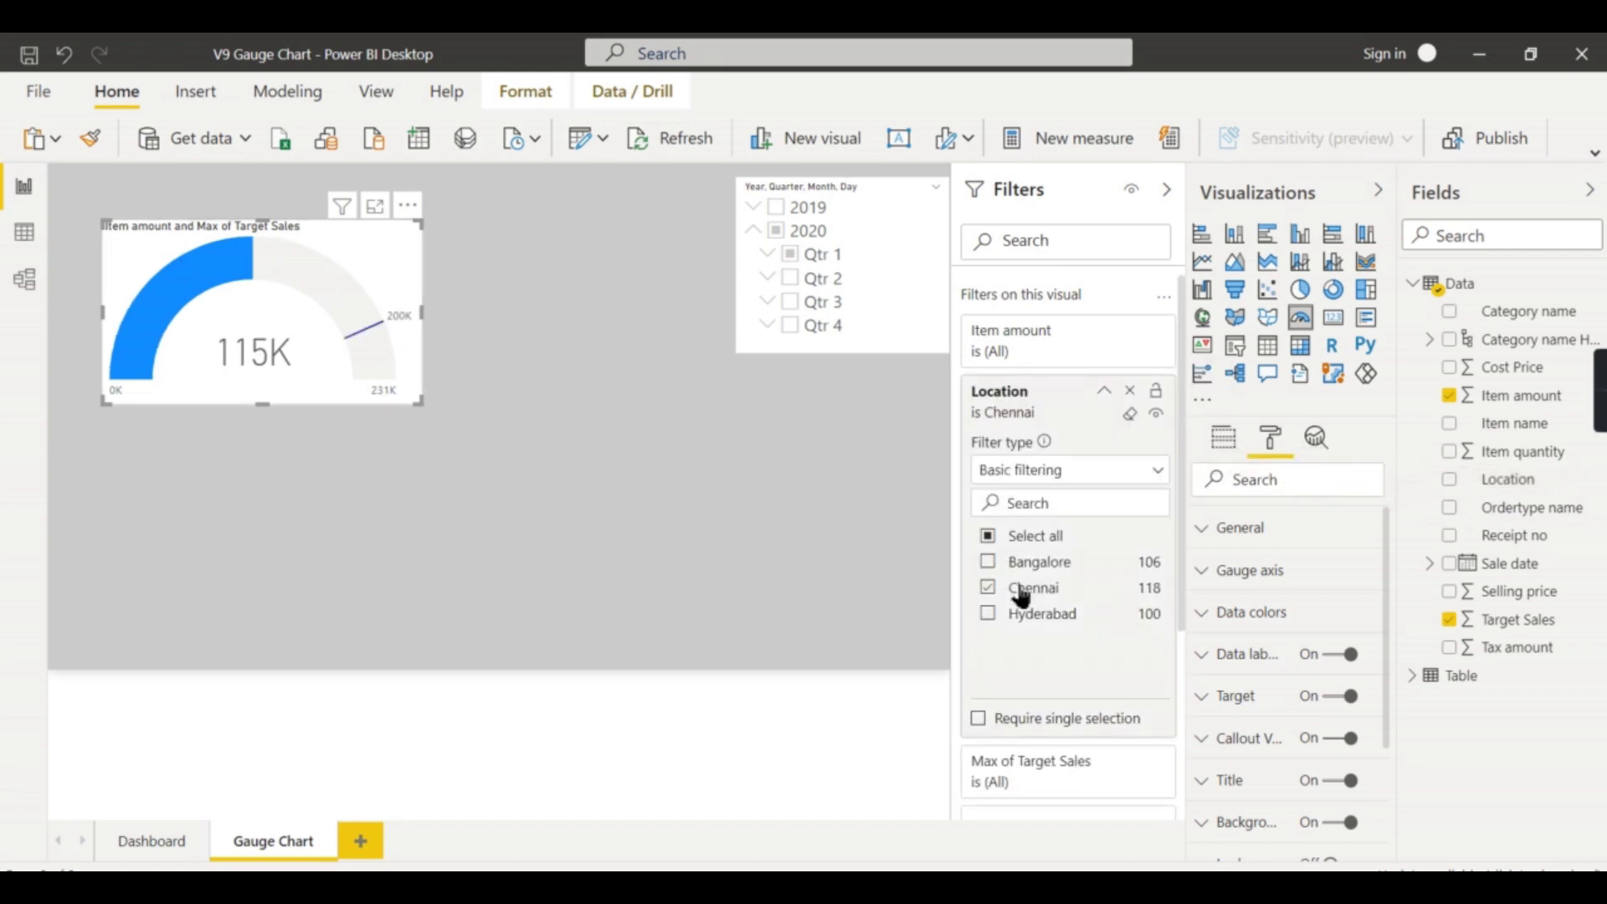
# - Toggle the Visualizations, Fields and Filters panes and briefly check the Data view
pyautogui.click(1379, 190)
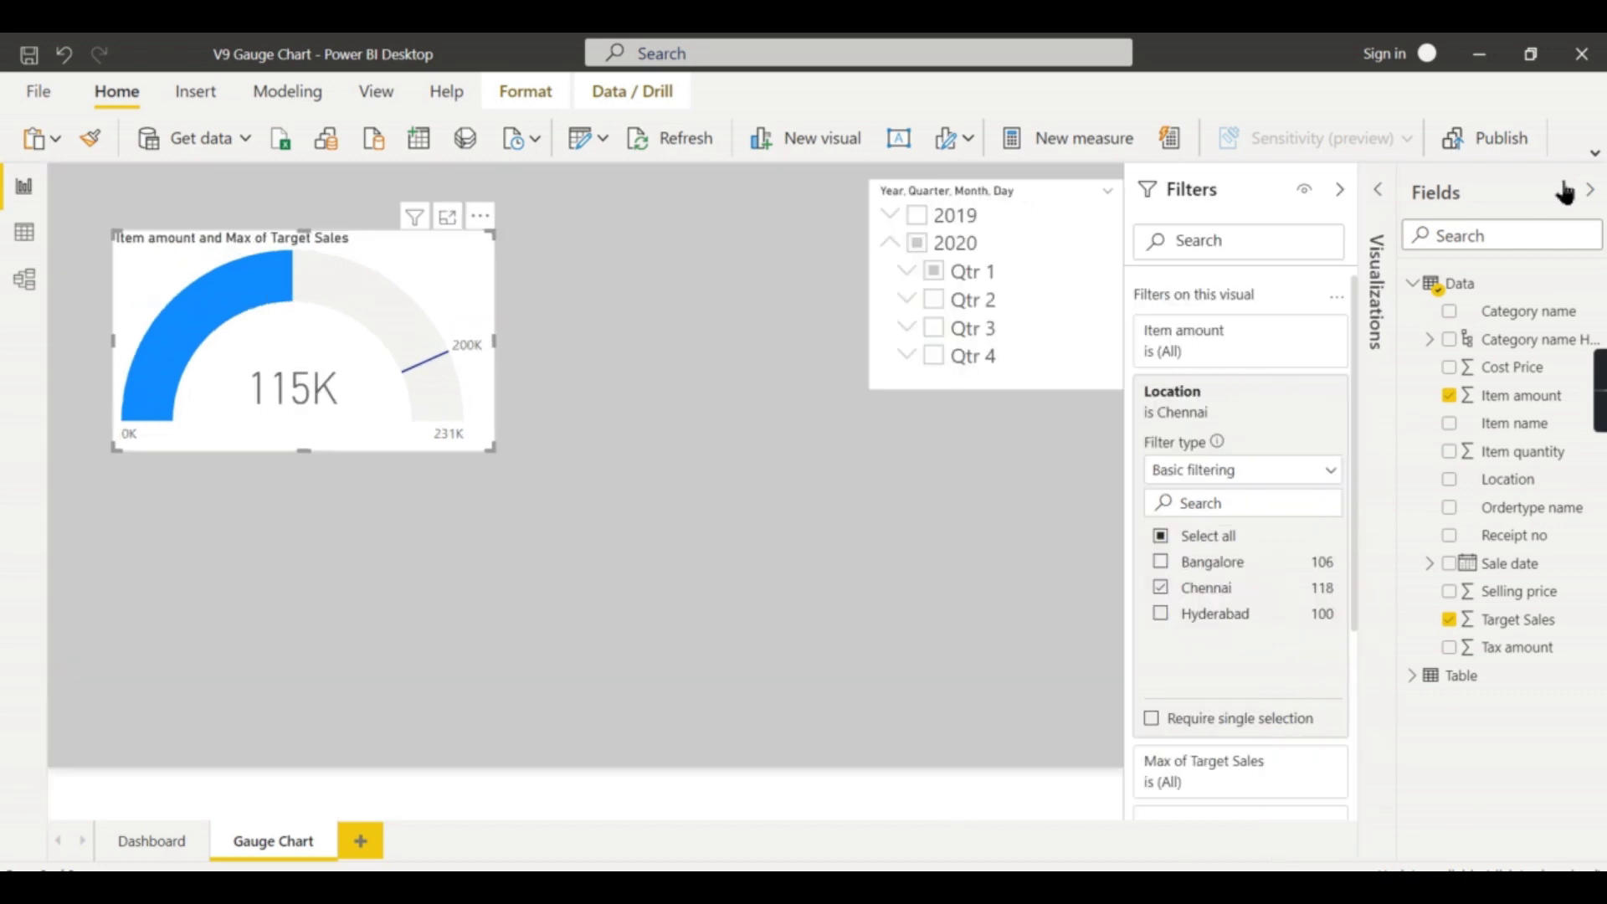
pyautogui.click(1589, 190)
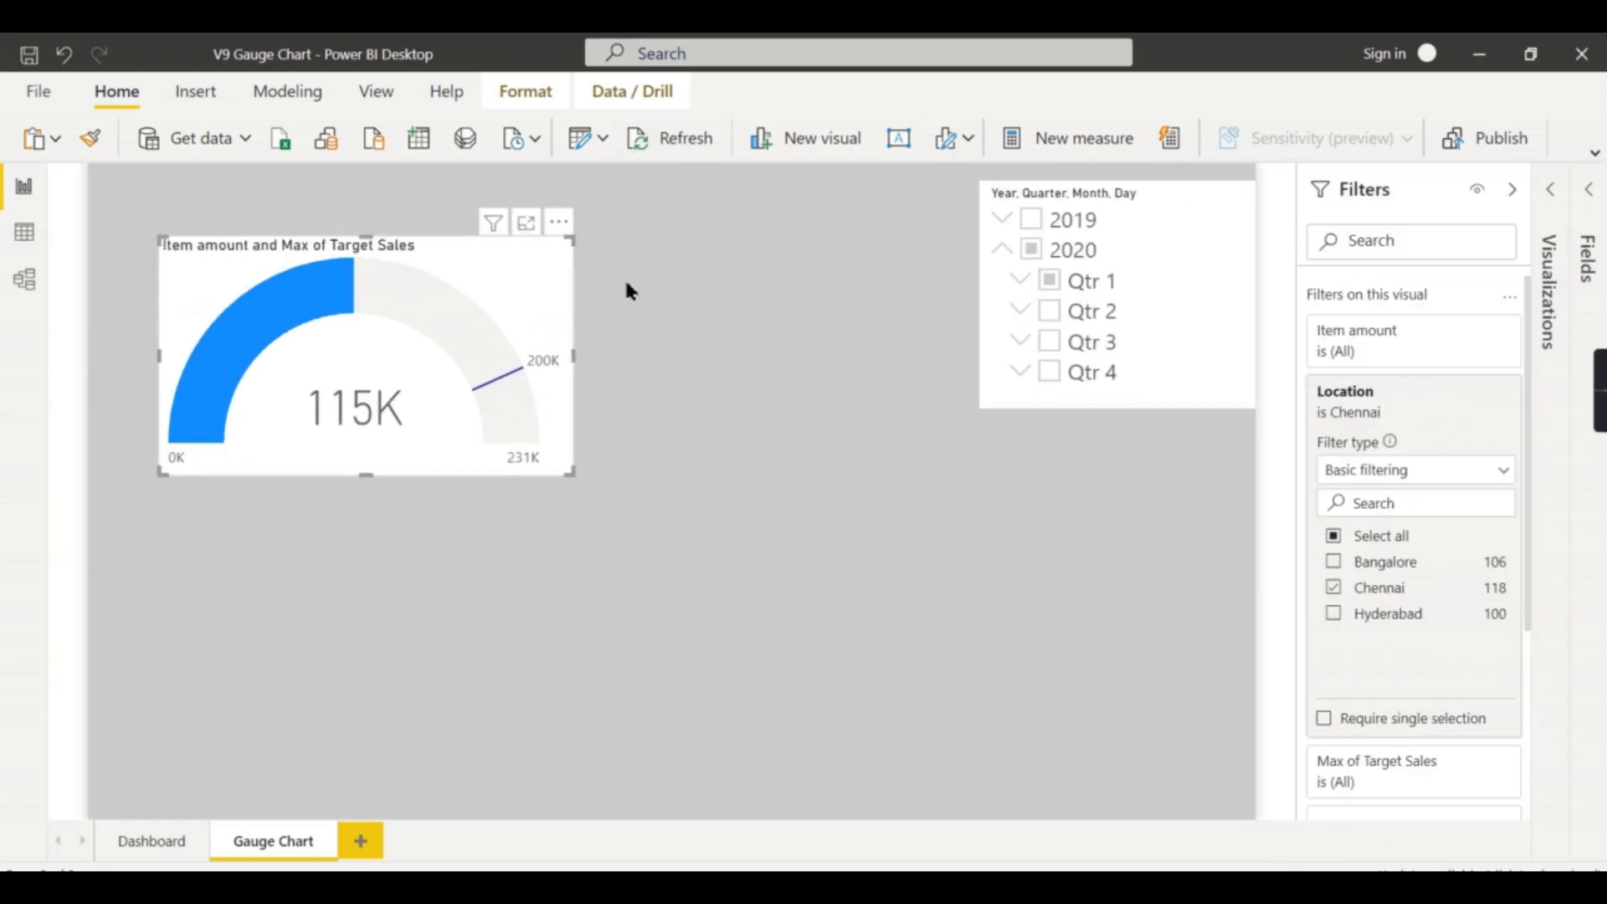
pyautogui.click(481, 490)
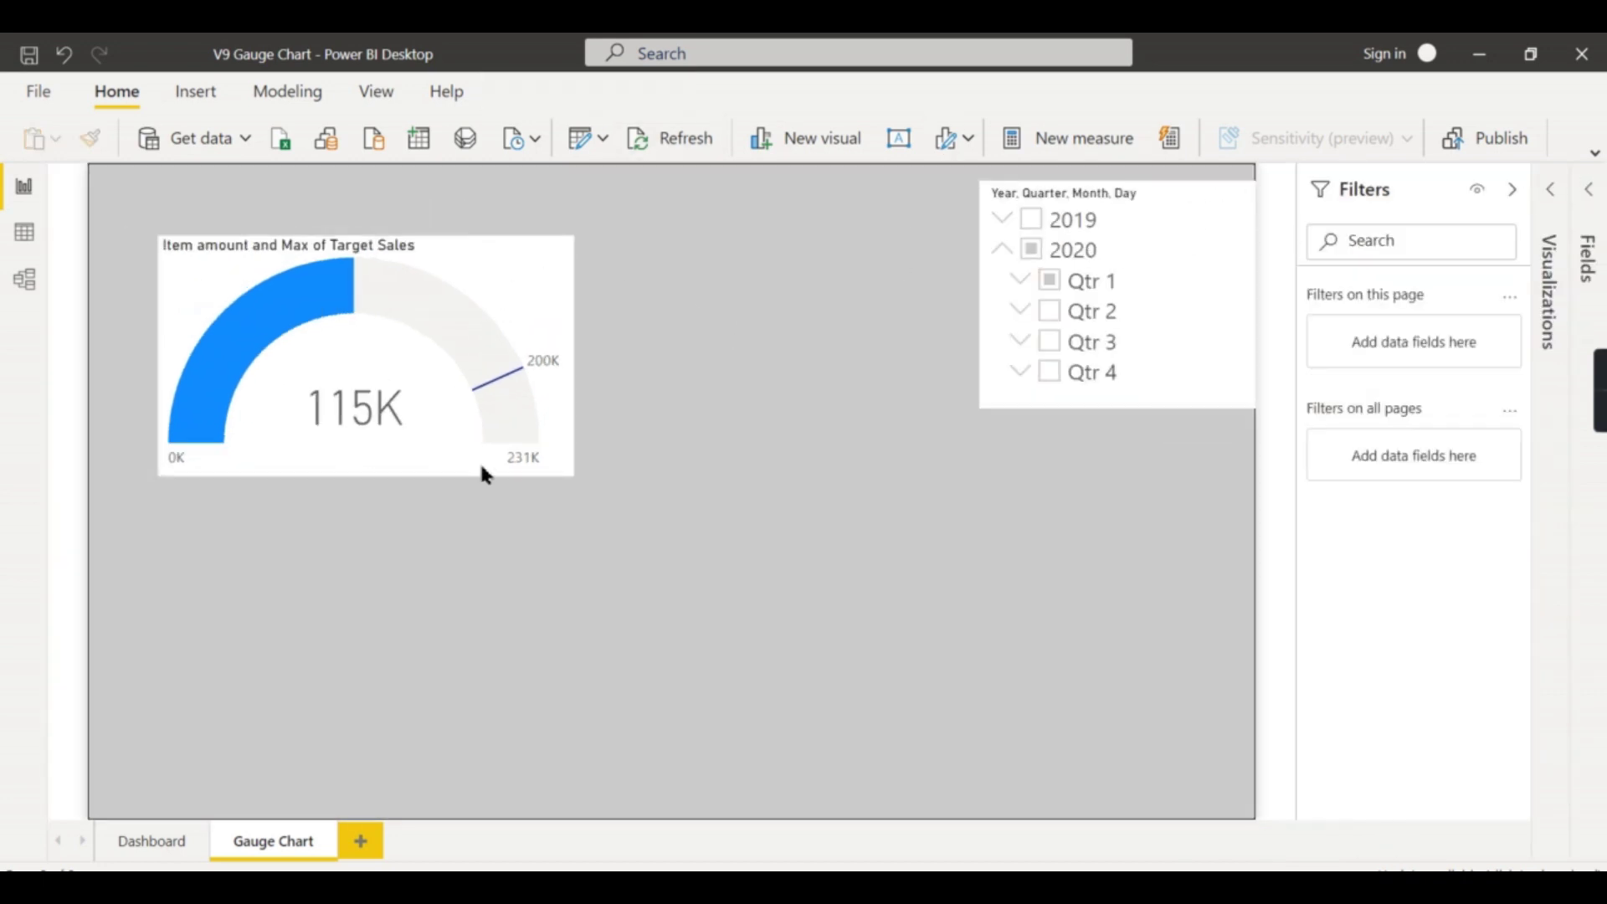
pyautogui.click(1522, 194)
pyautogui.click(24, 232)
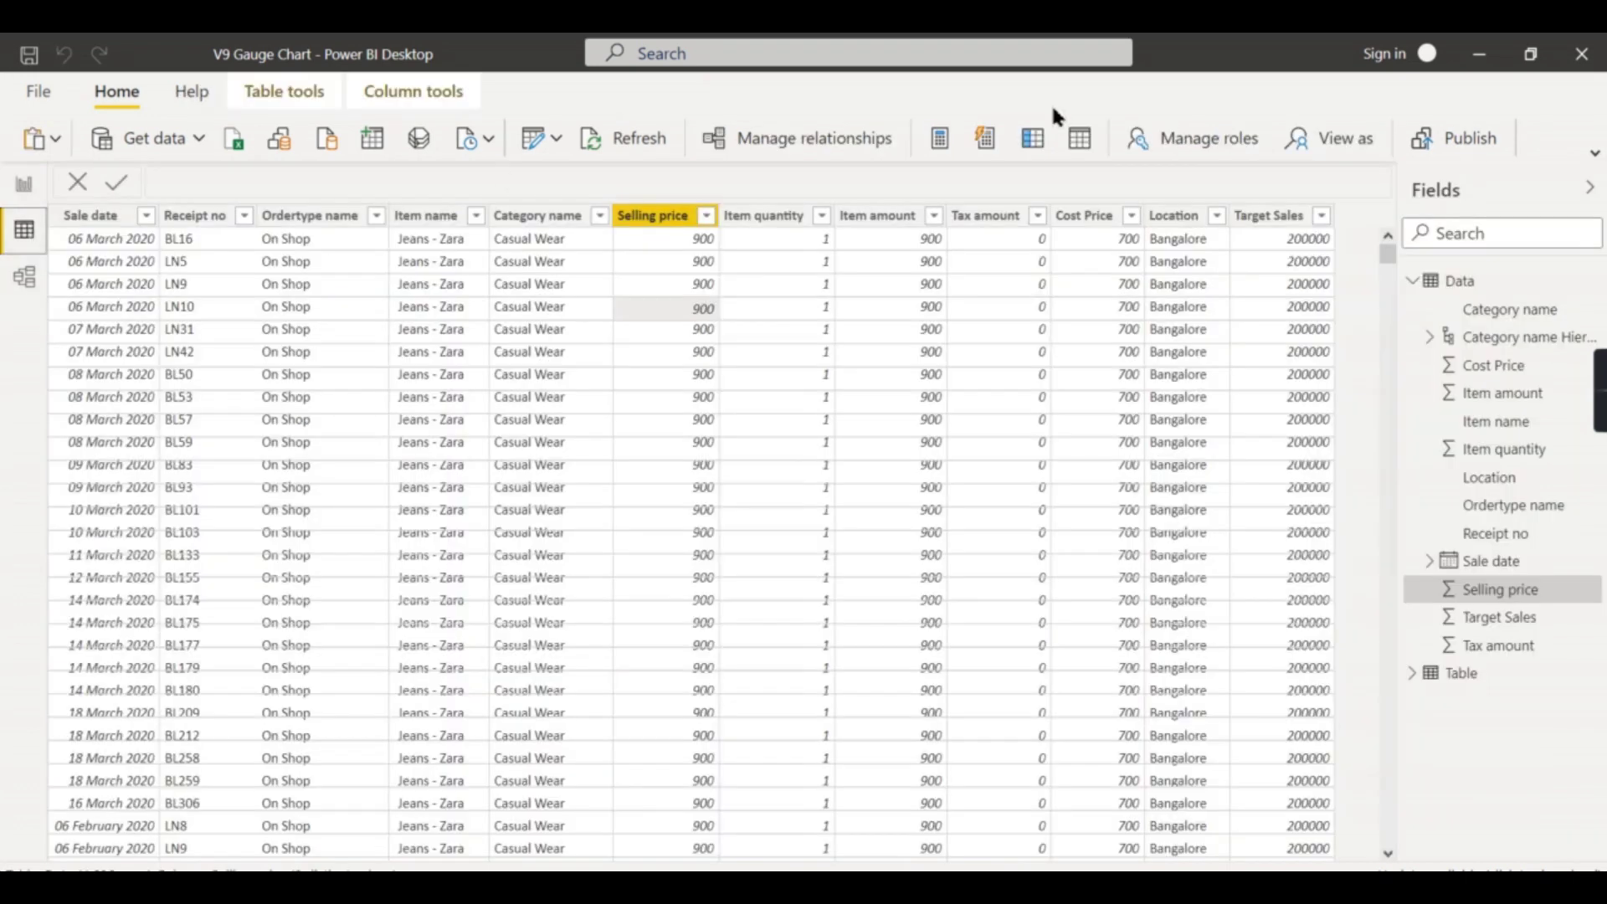
pyautogui.click(24, 185)
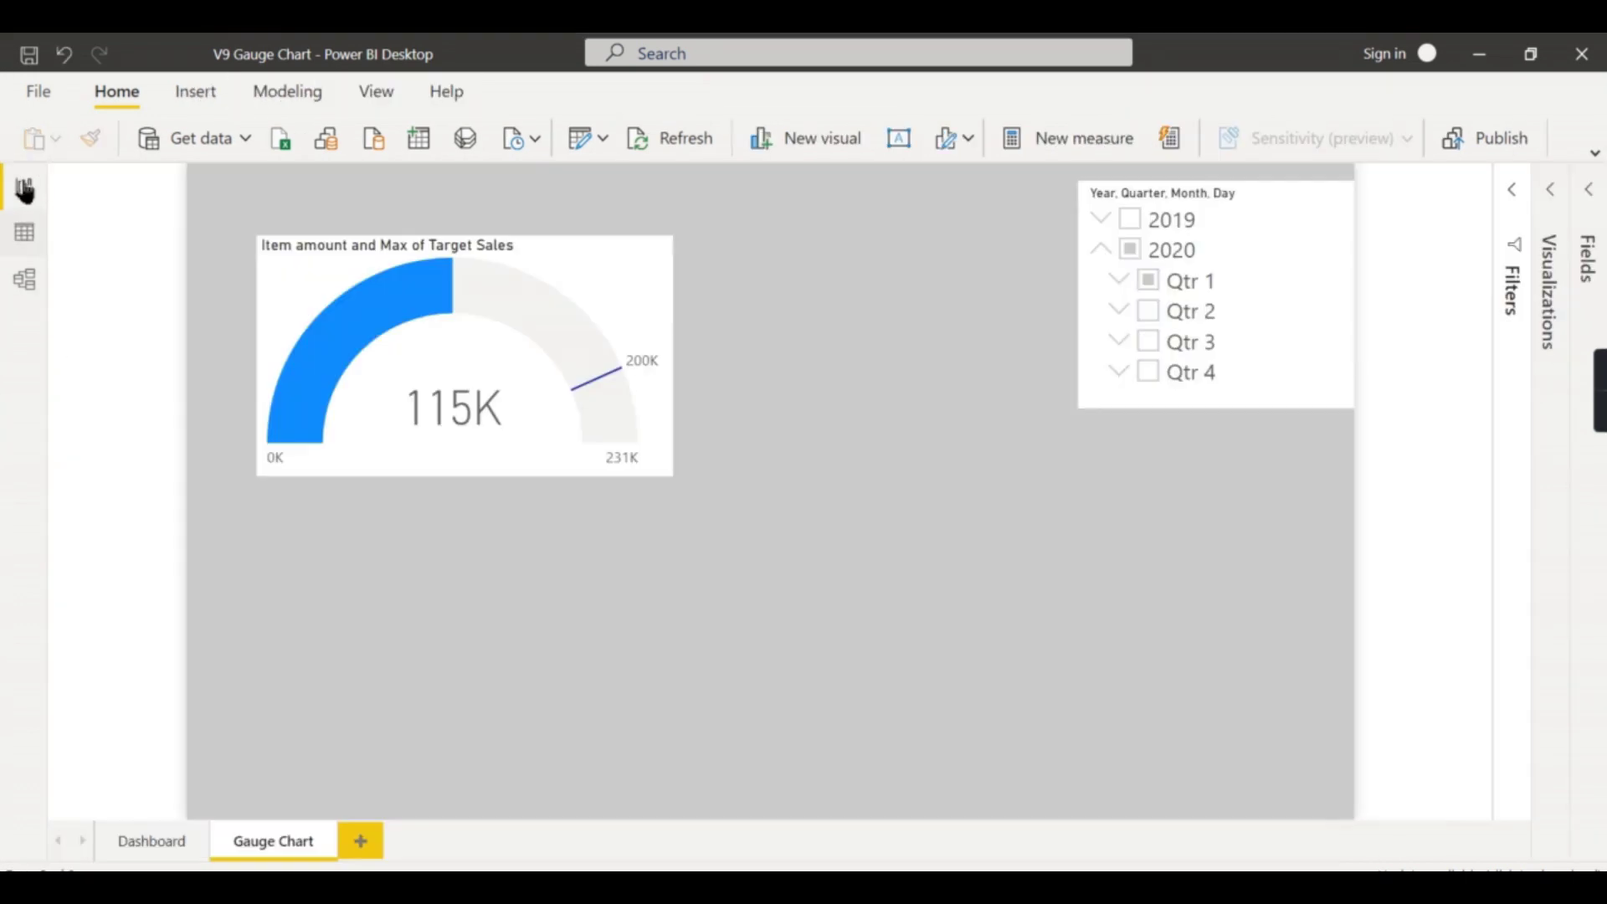
pyautogui.click(1554, 193)
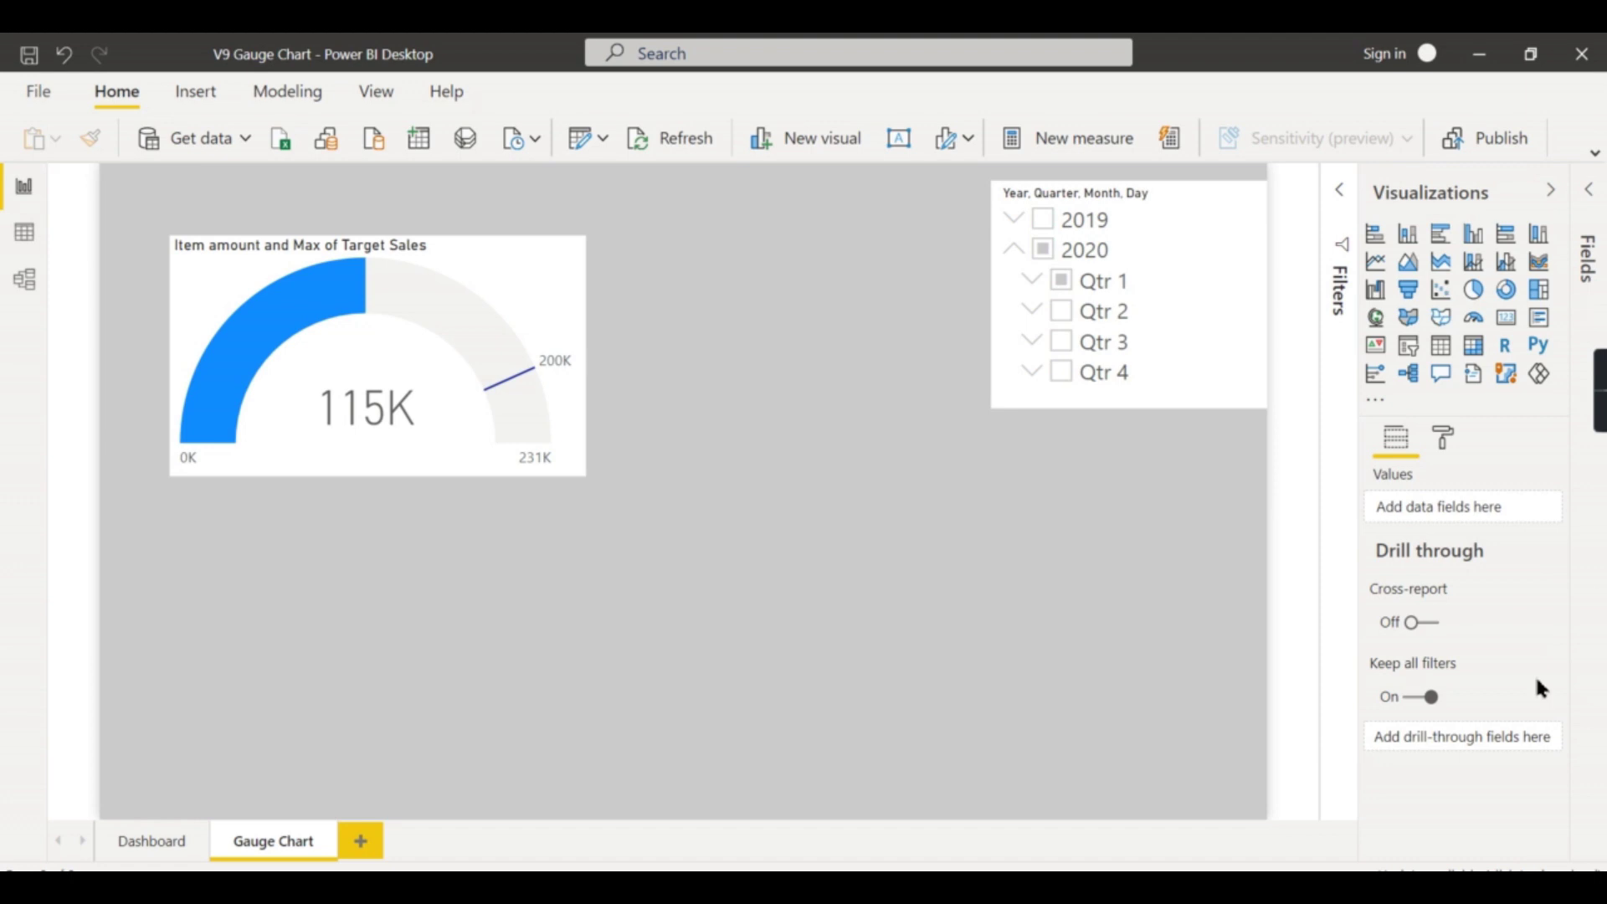
pyautogui.click(1338, 199)
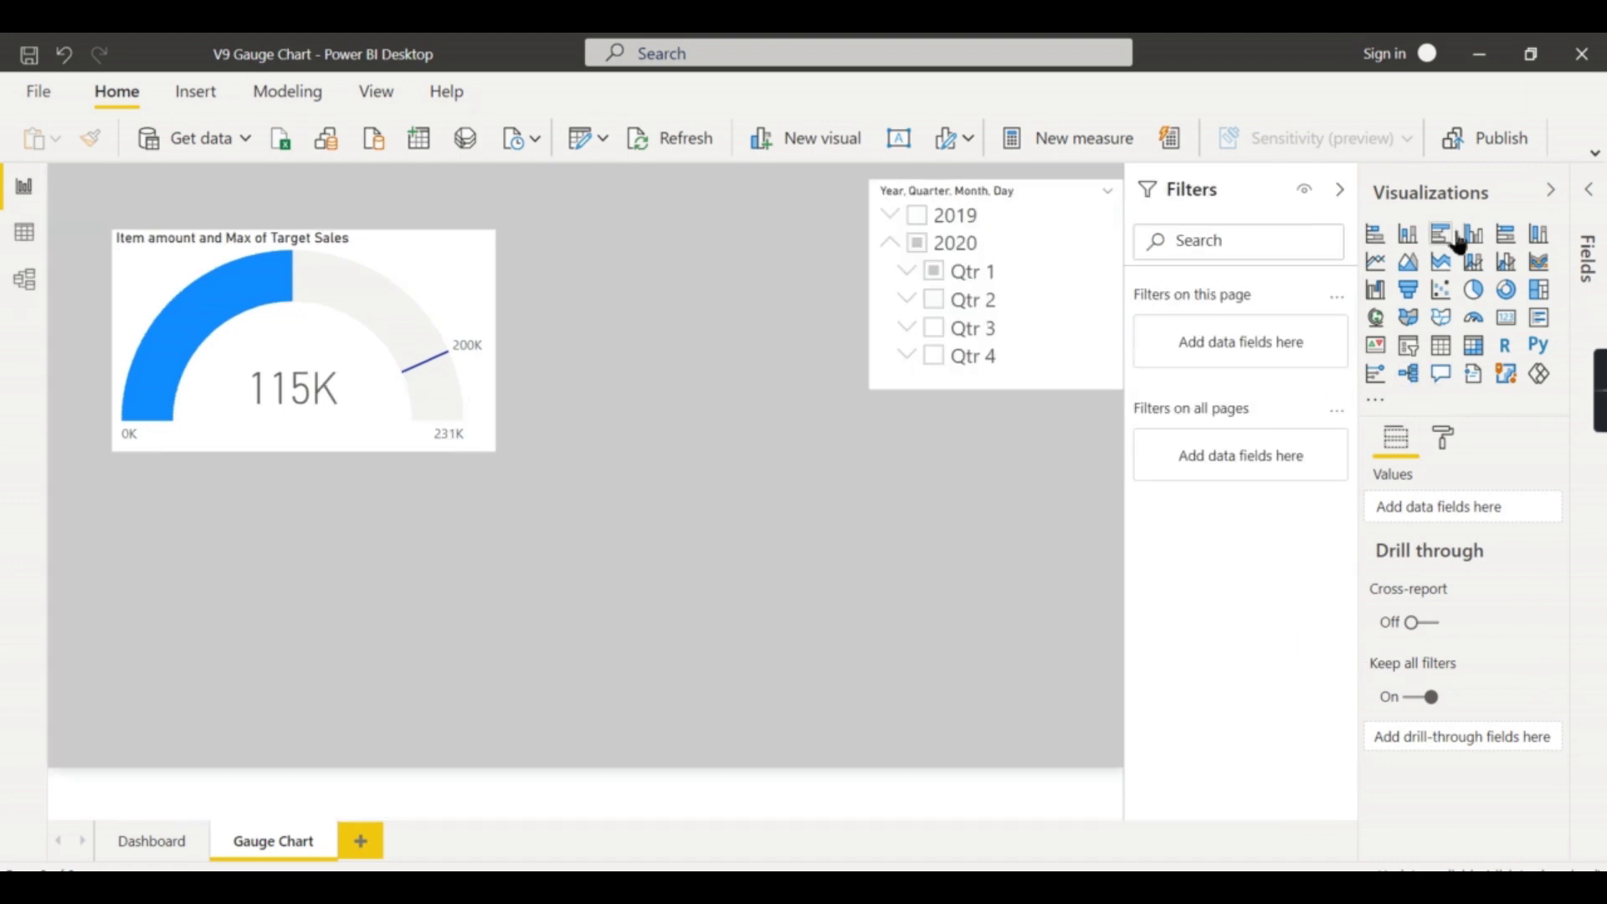
pyautogui.click(1557, 193)
pyautogui.click(1588, 192)
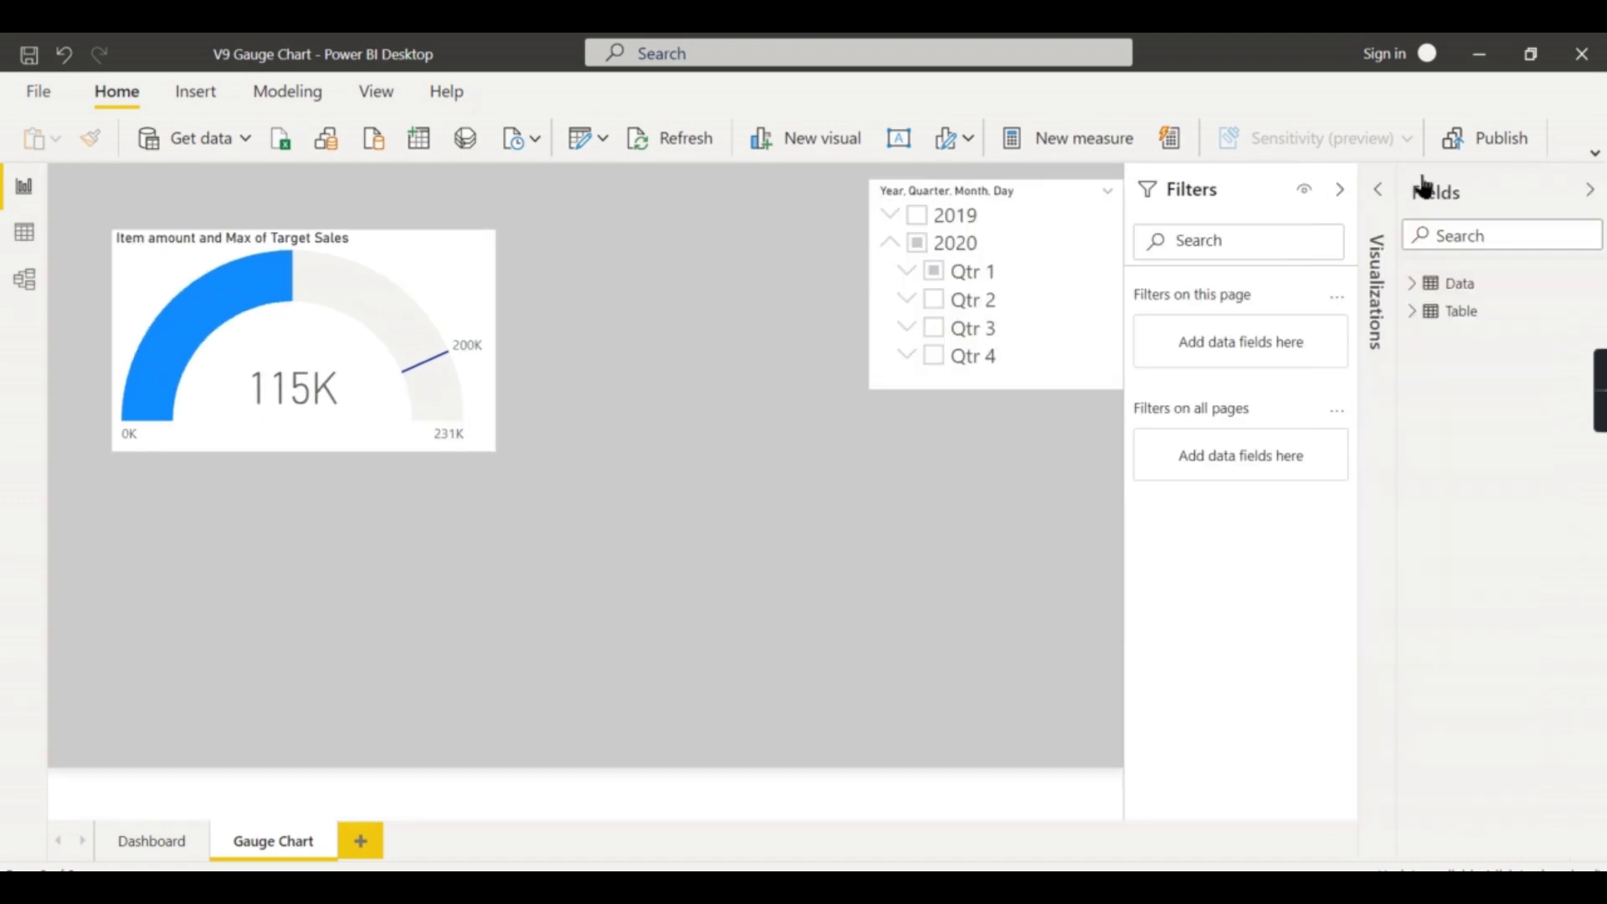
# - With side panes hidden, set the date slicer to February under Qtr 1 2020, keeping Chennai filtered
pyautogui.click(1377, 195)
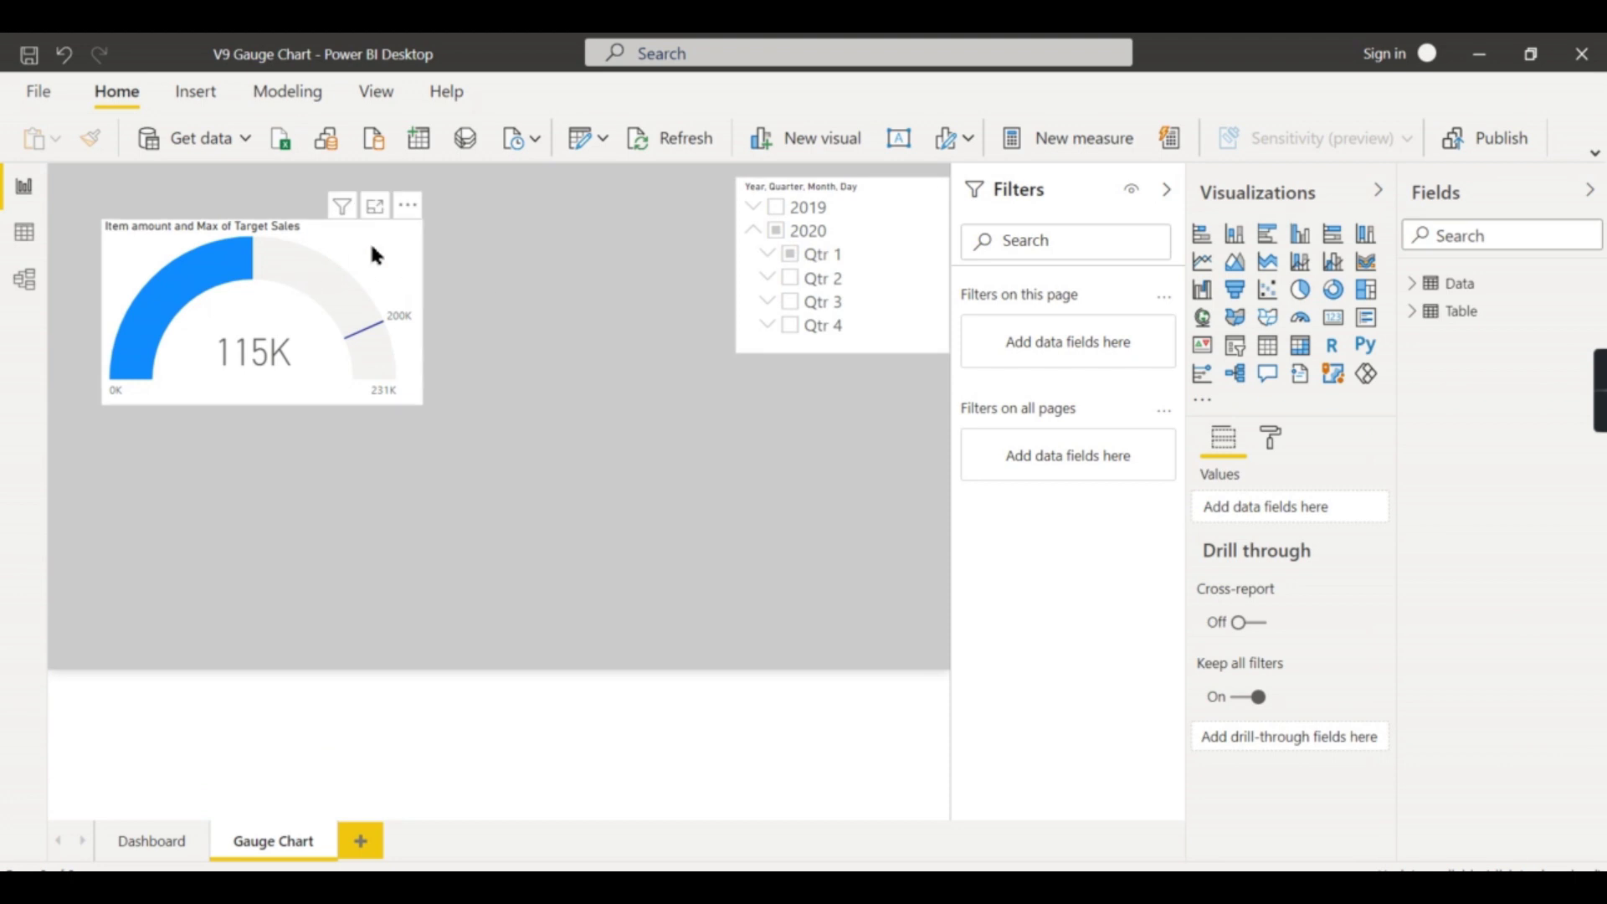
pyautogui.click(419, 289)
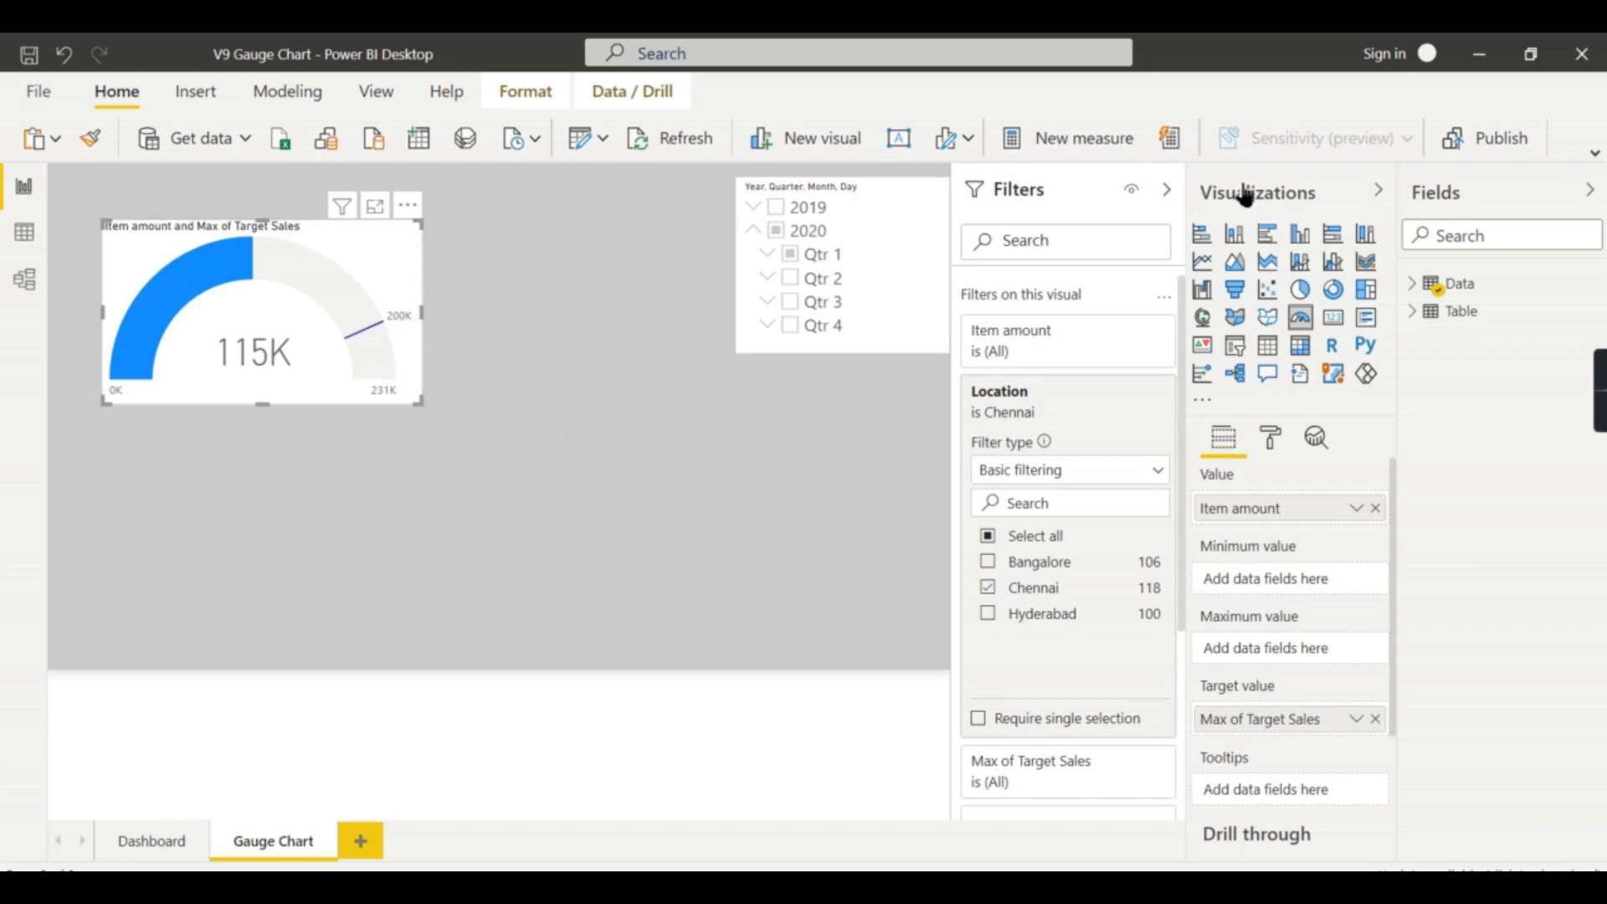
pyautogui.click(1168, 189)
pyautogui.click(1377, 191)
pyautogui.click(1589, 191)
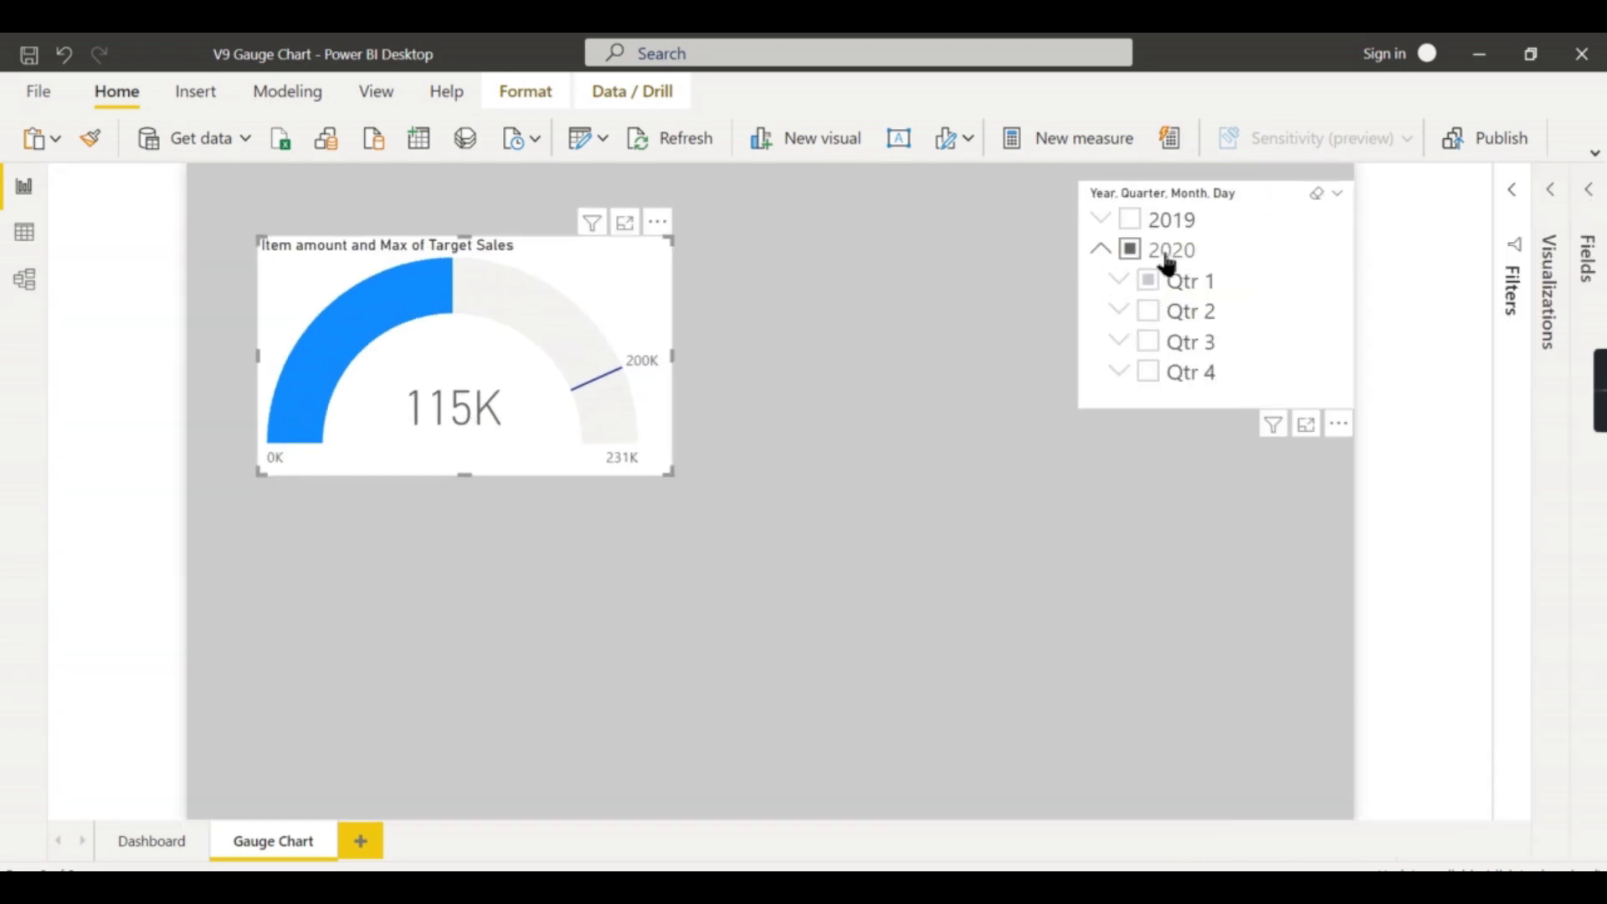
pyautogui.click(1147, 278)
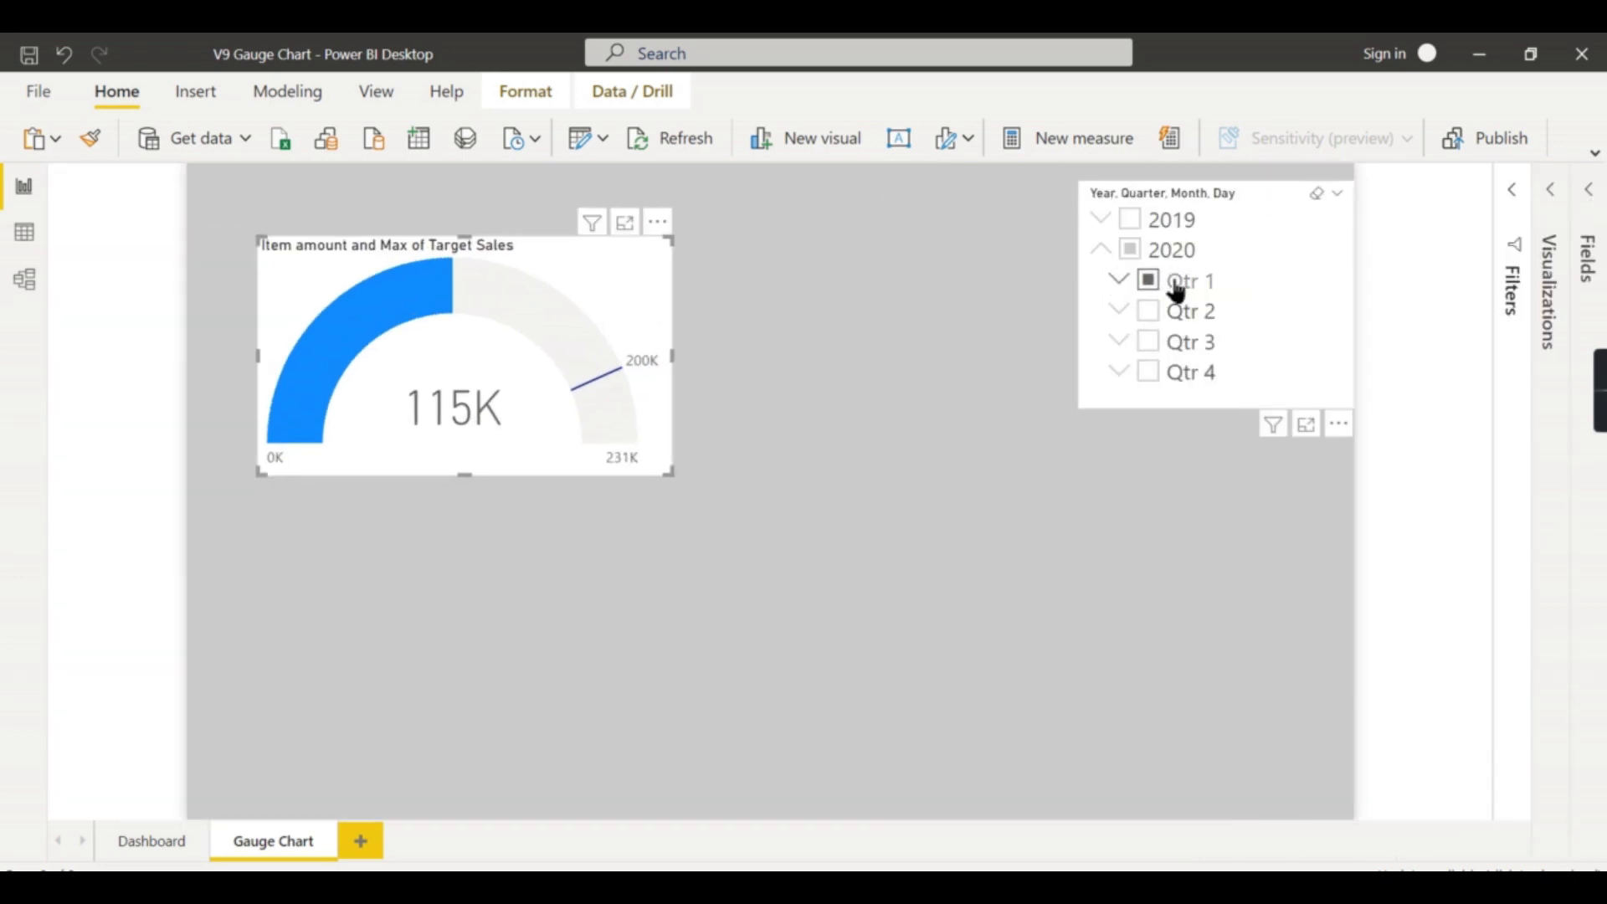
pyautogui.click(1123, 282)
pyautogui.click(1165, 340)
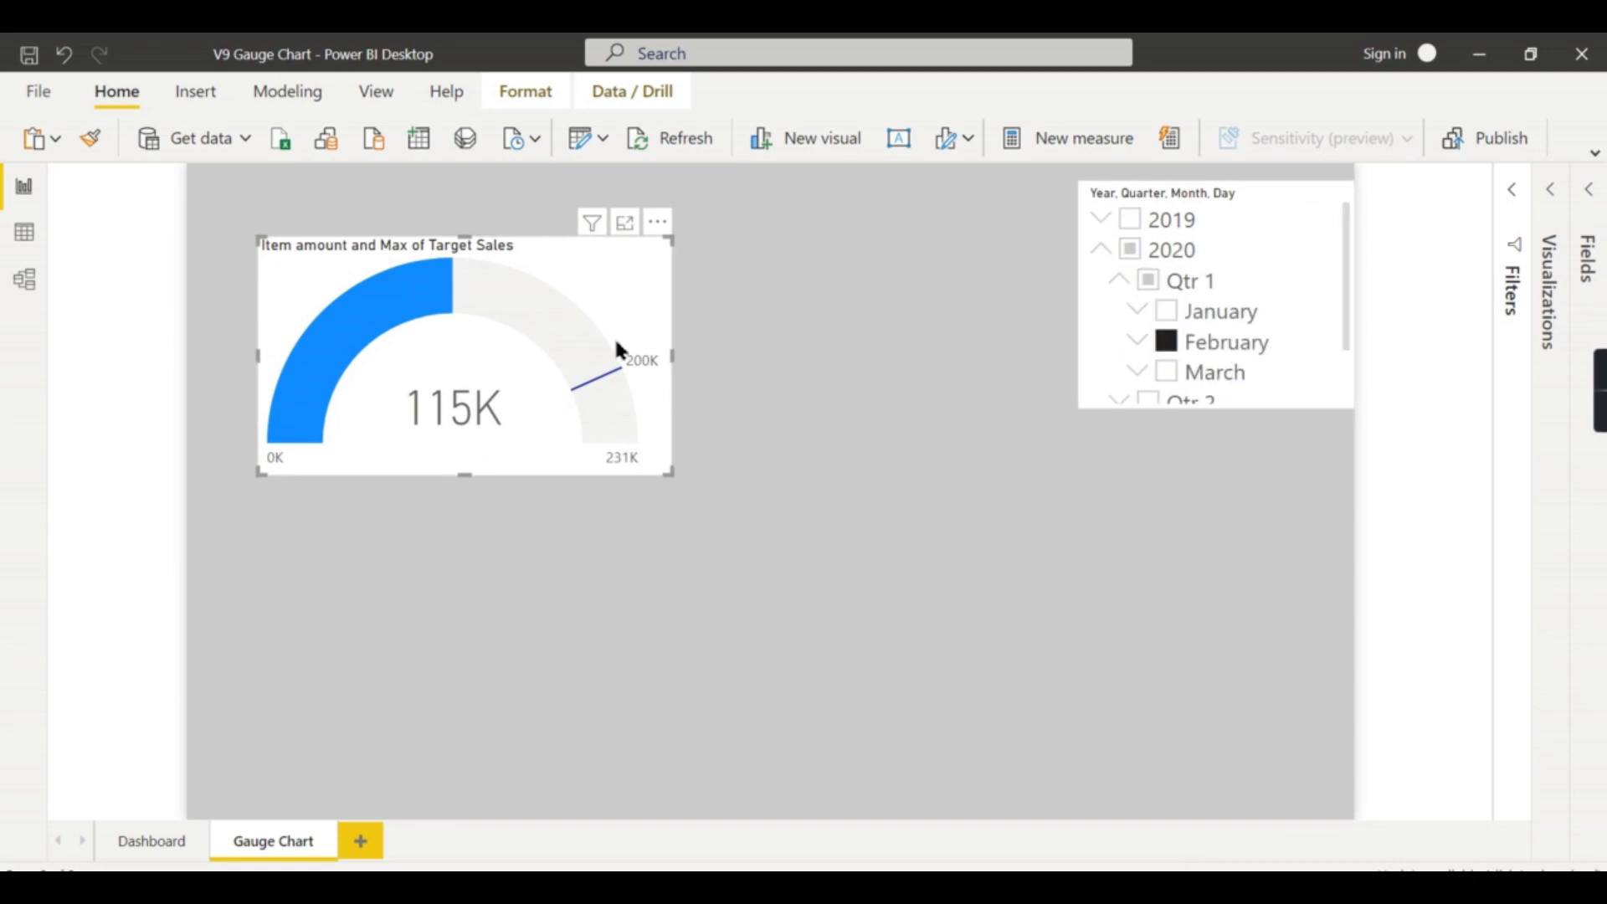
pyautogui.click(1515, 189)
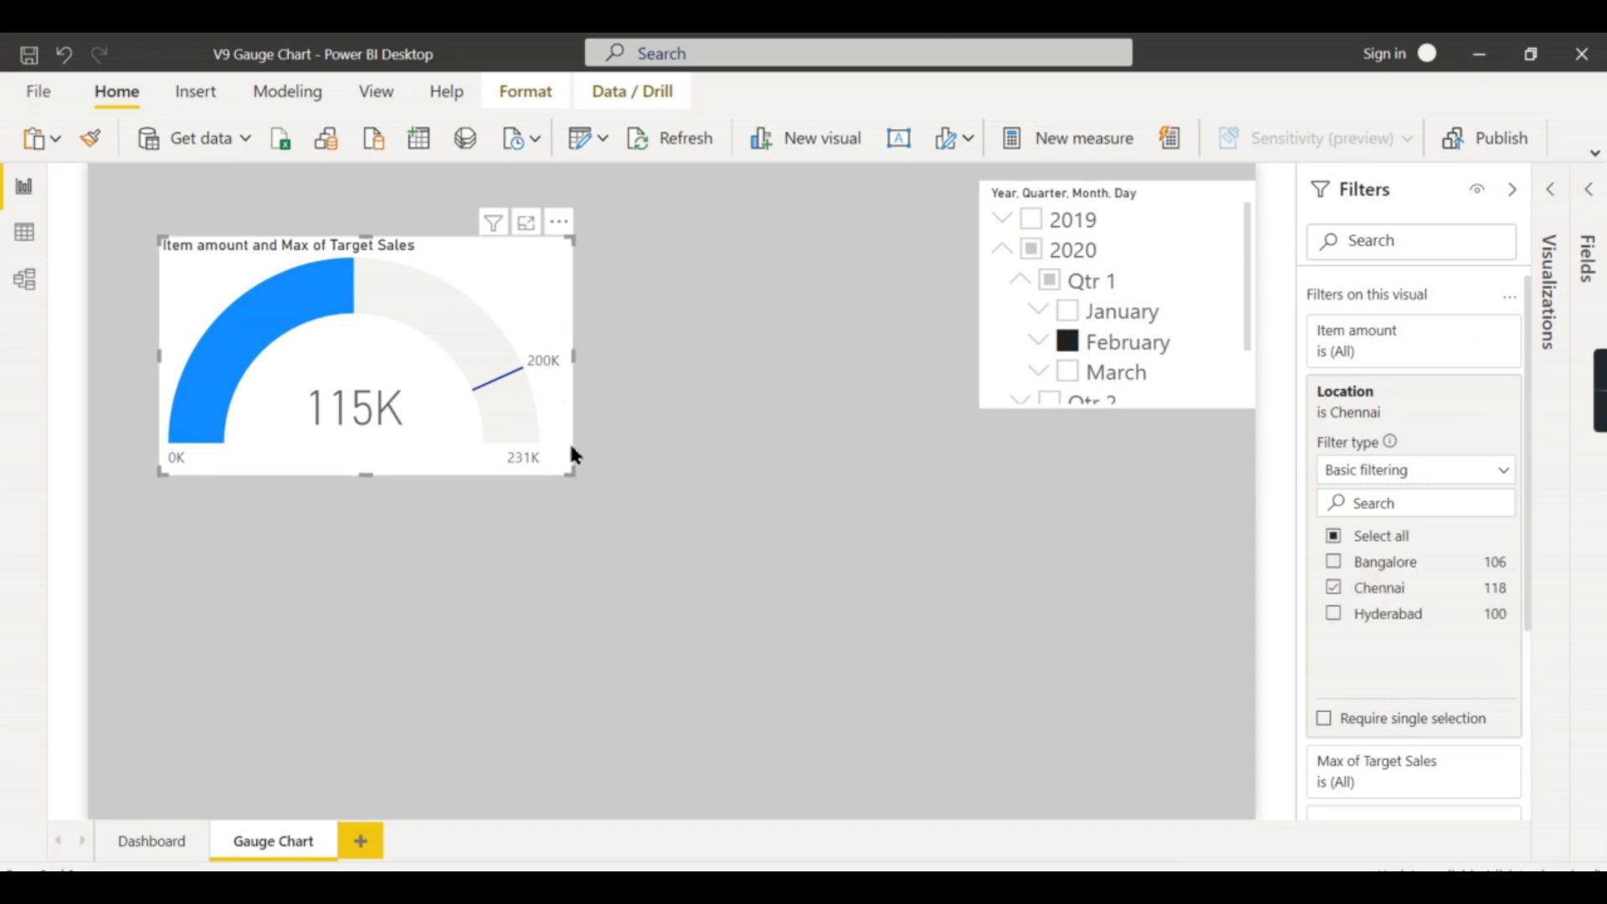
pyautogui.click(24, 233)
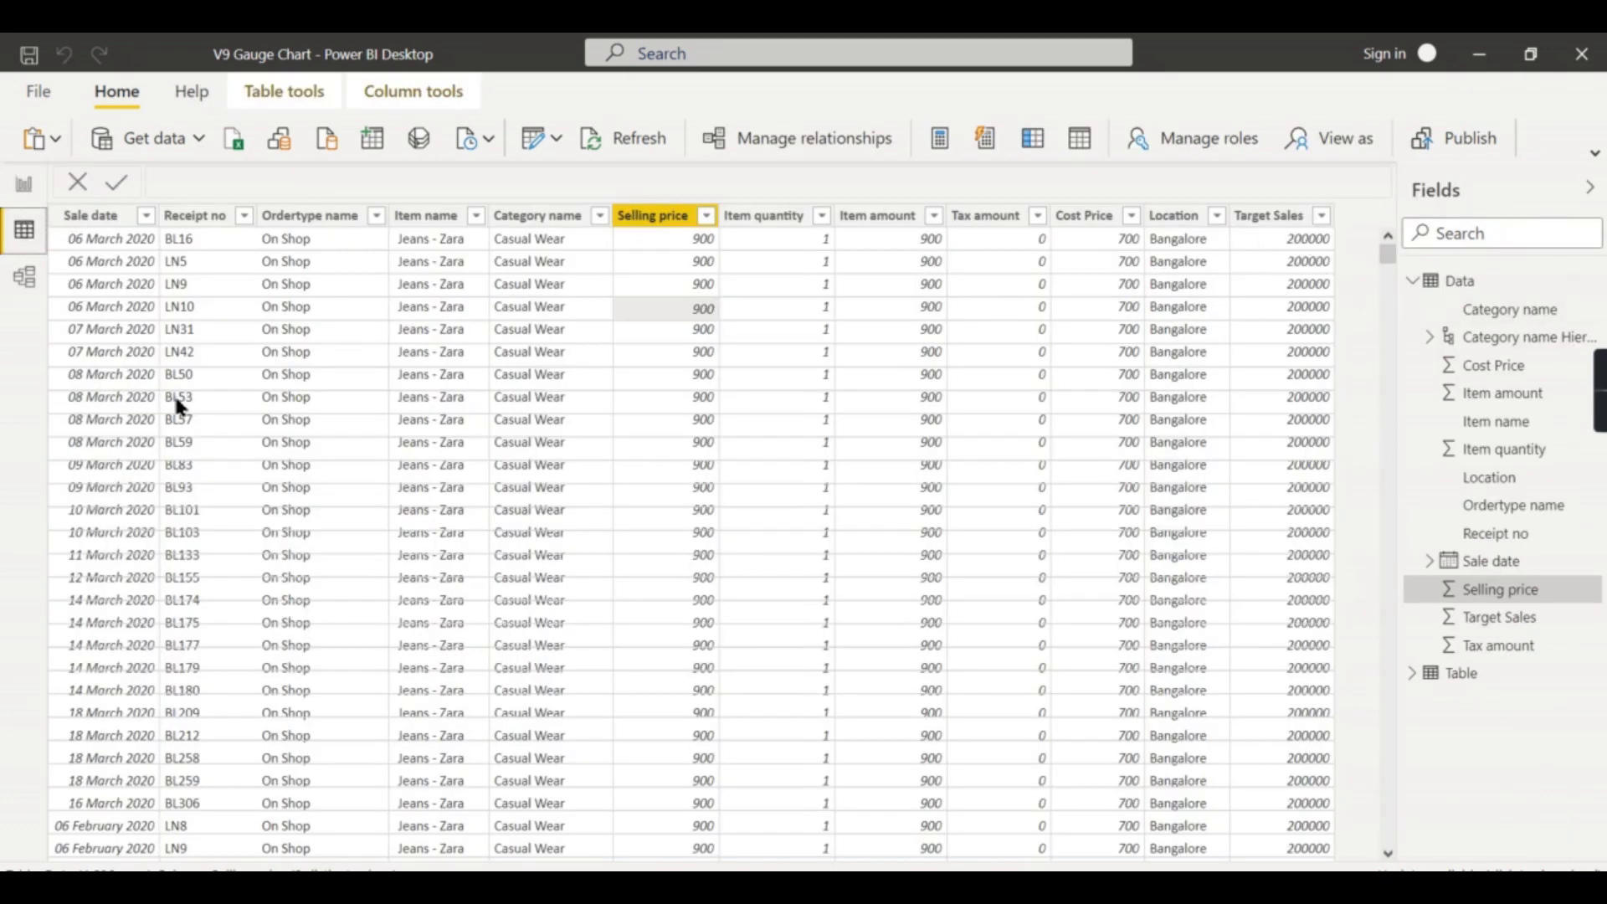
pyautogui.click(25, 184)
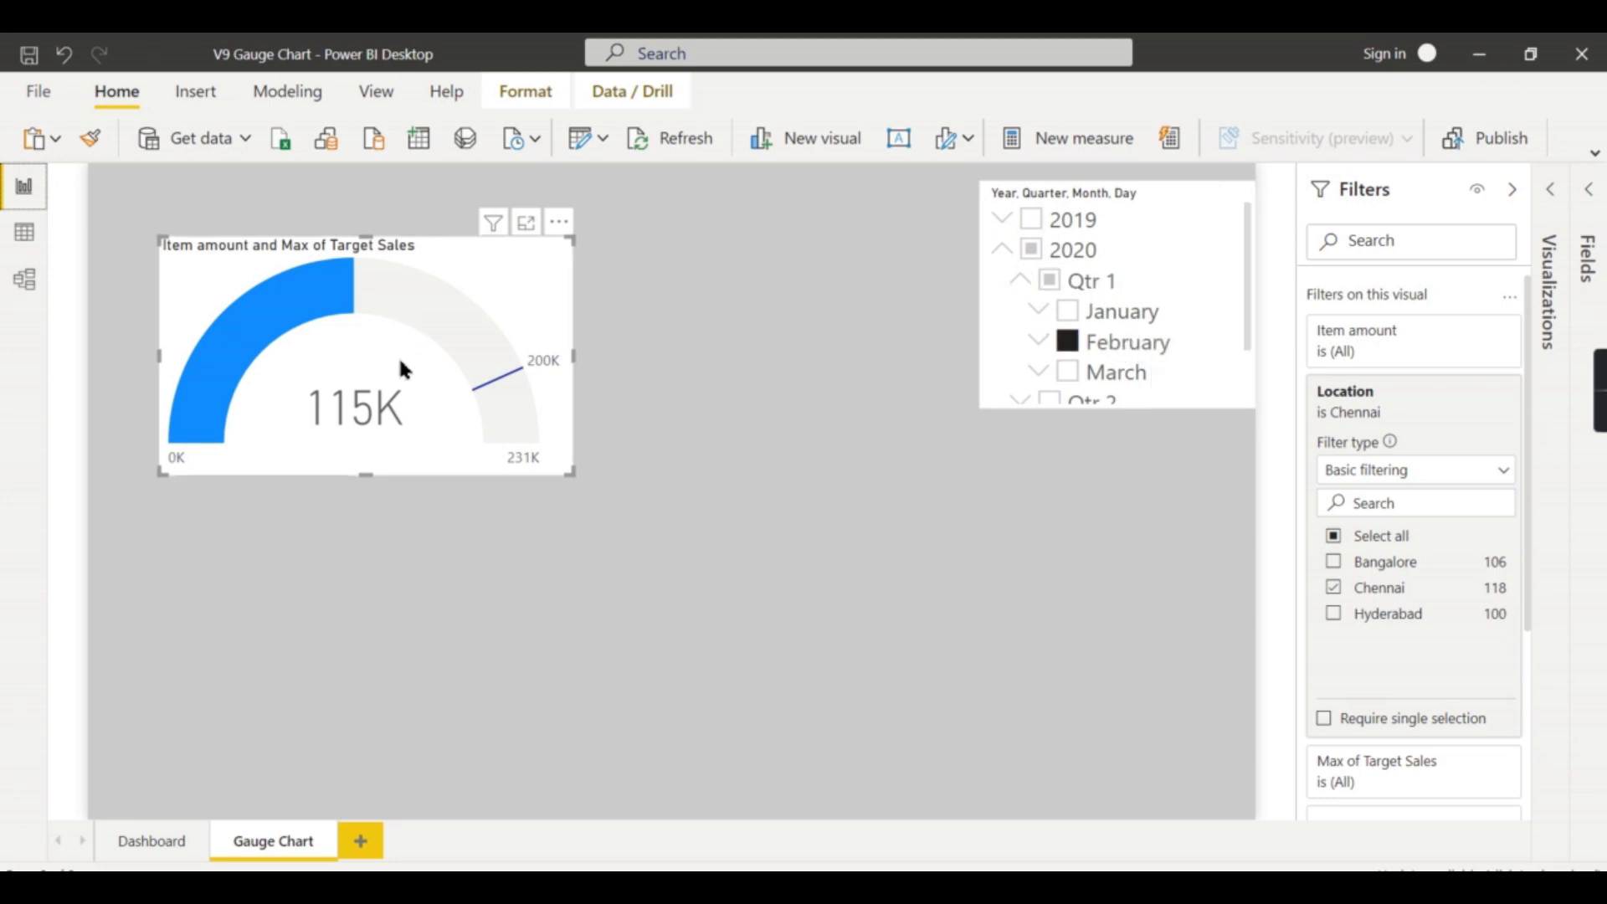
pyautogui.moveTo(479, 382)
pyautogui.moveTo(319, 428)
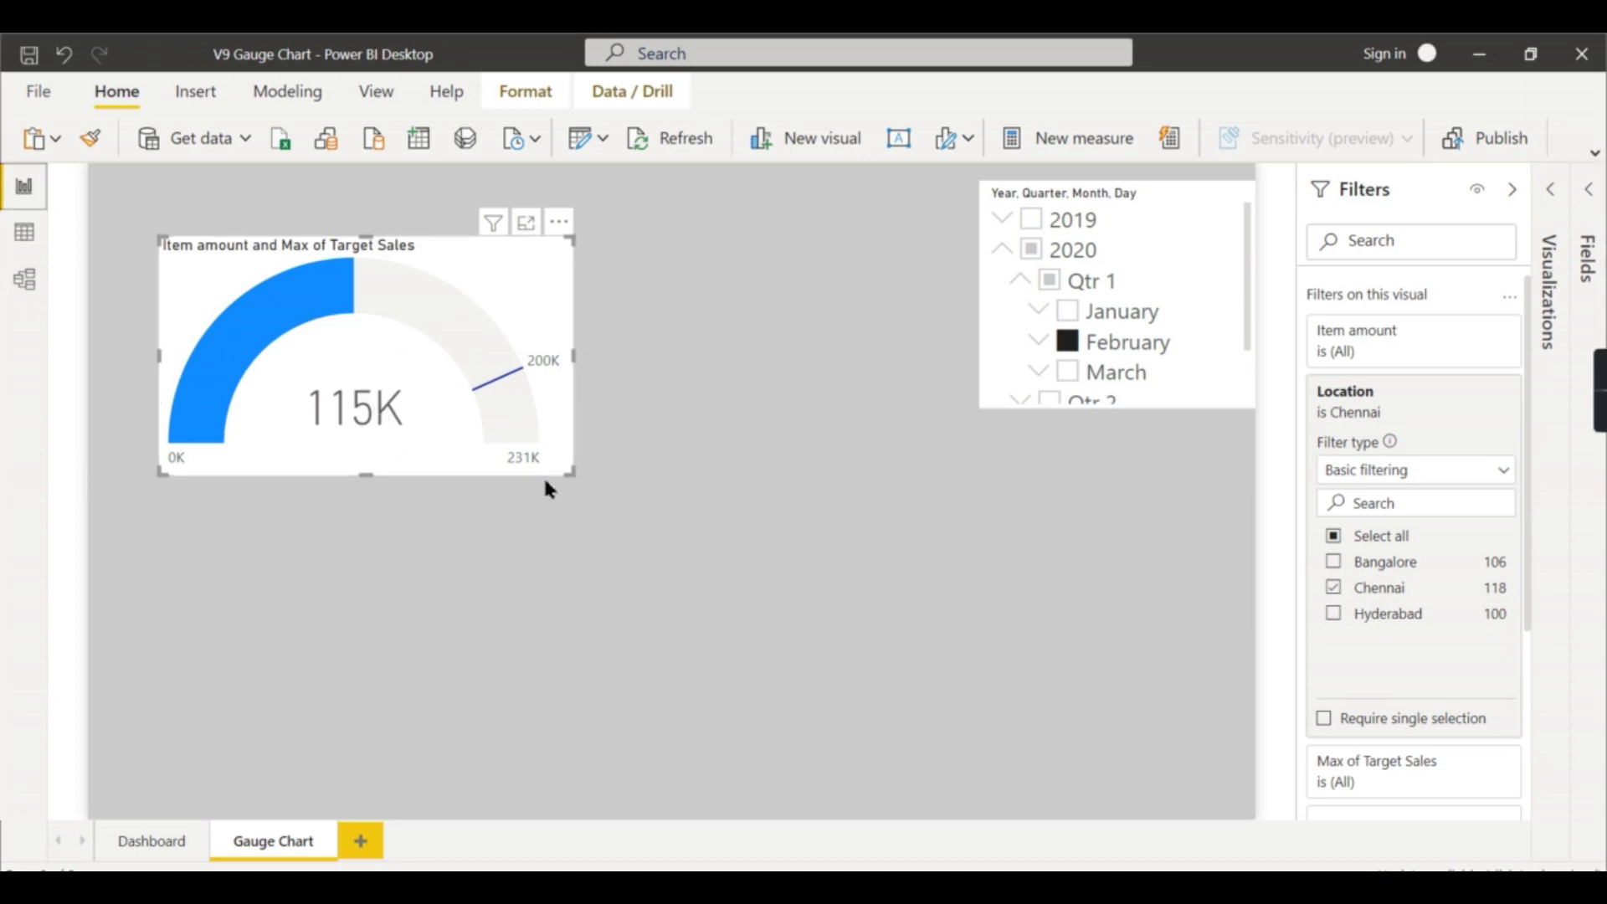
# - Shrink the gauge, move it toward the top-left, and leave it selected
pyautogui.moveTo(569, 474); pyautogui.dragTo(475, 415)
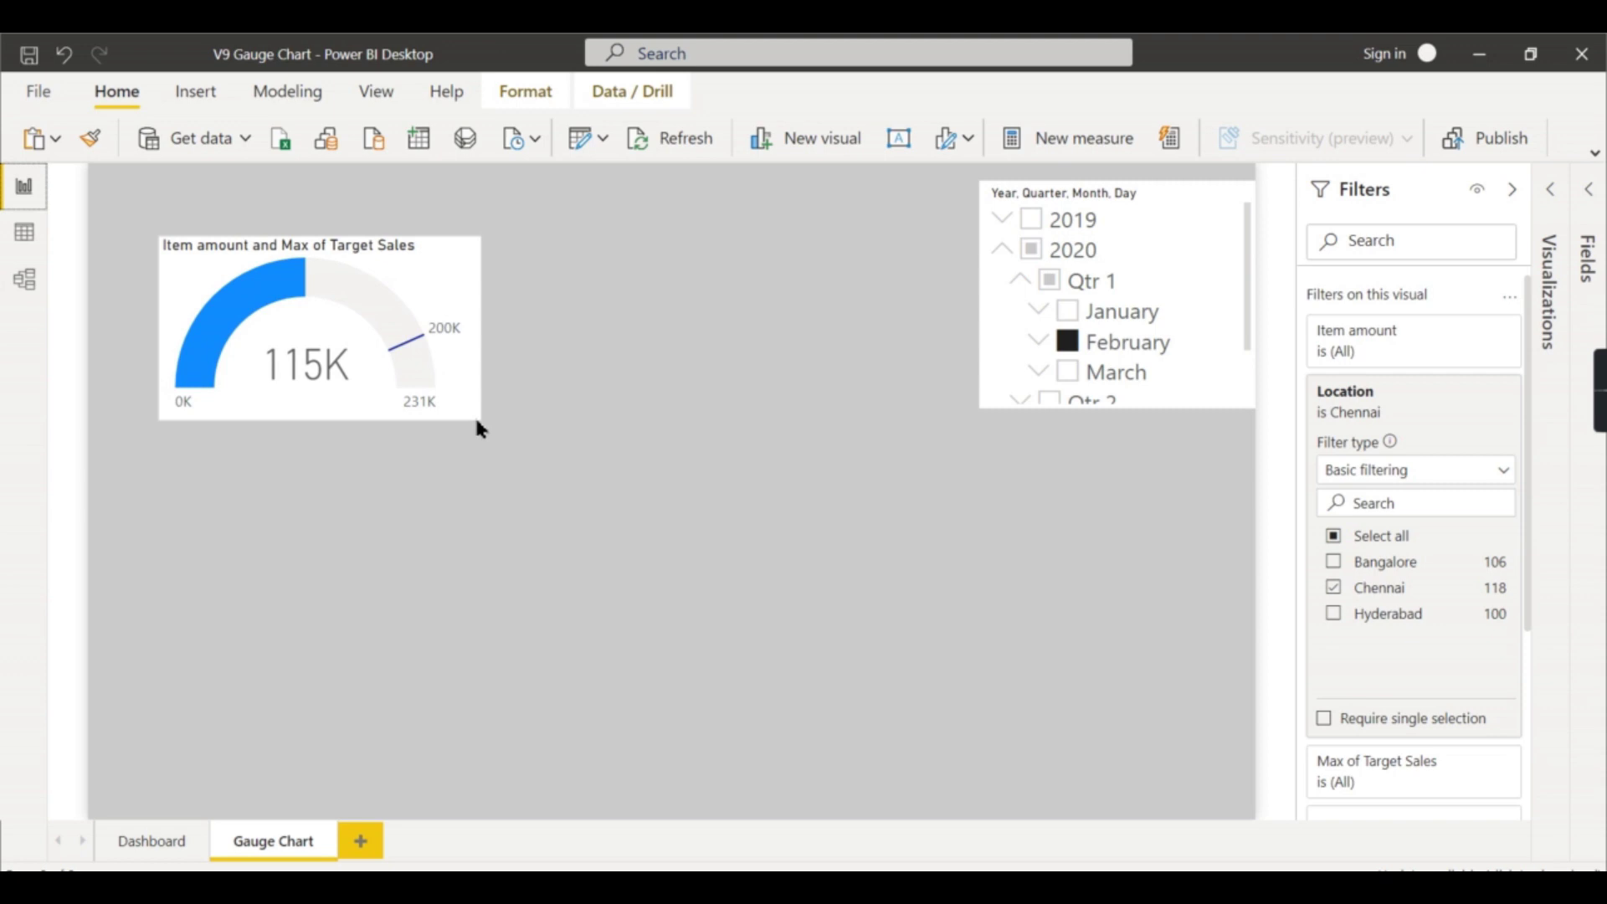
pyautogui.moveTo(395, 248); pyautogui.dragTo(385, 225)
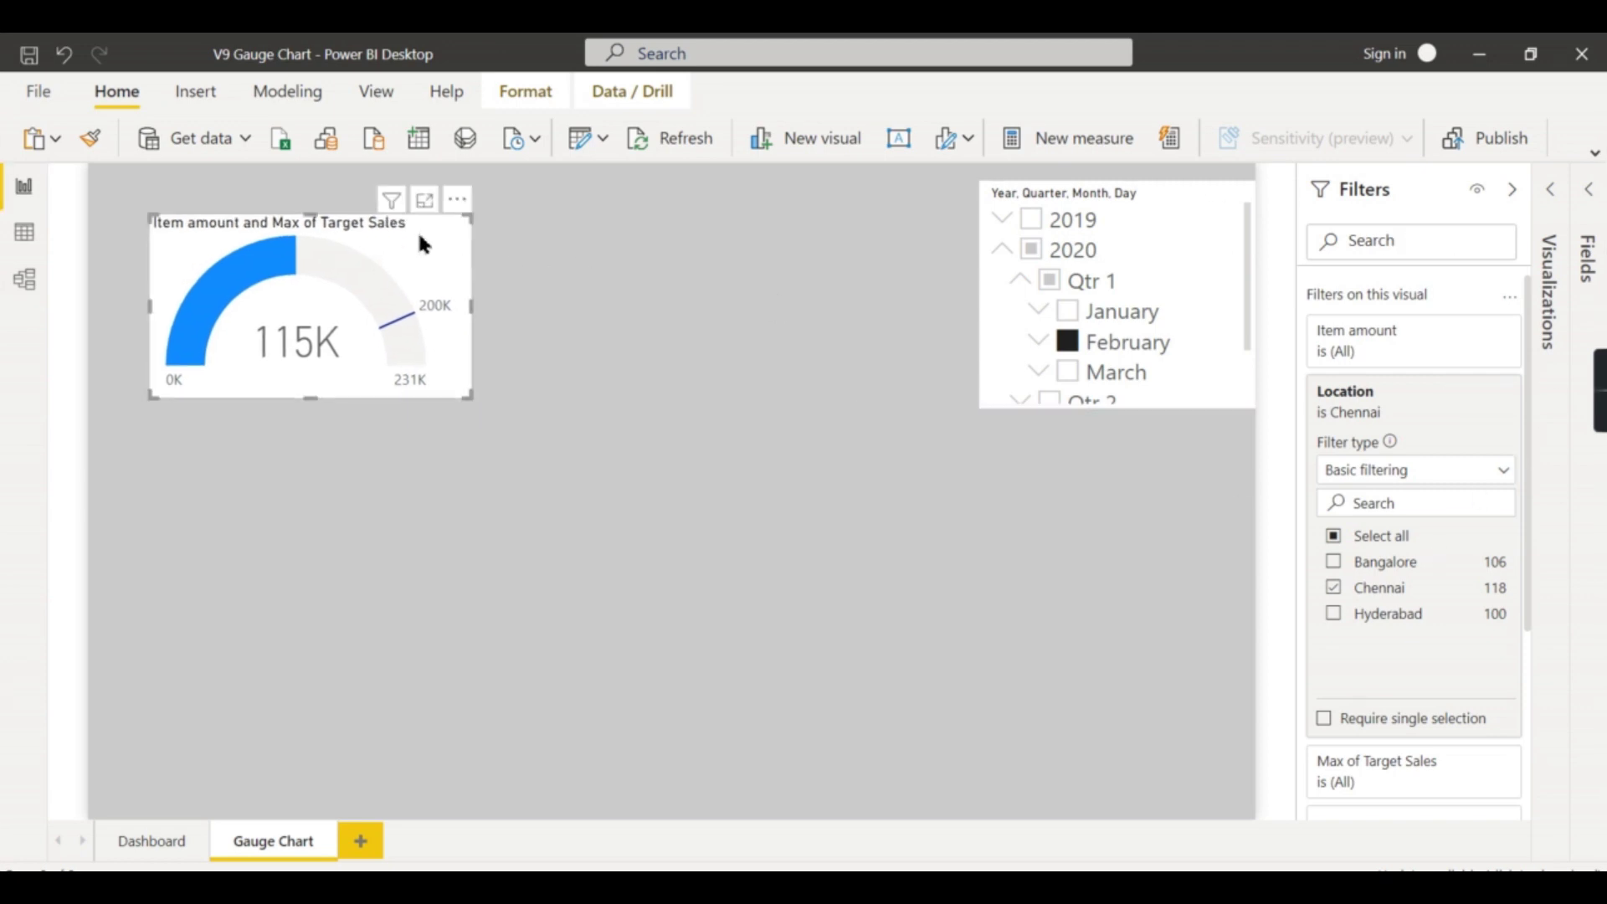
pyautogui.click(543, 282)
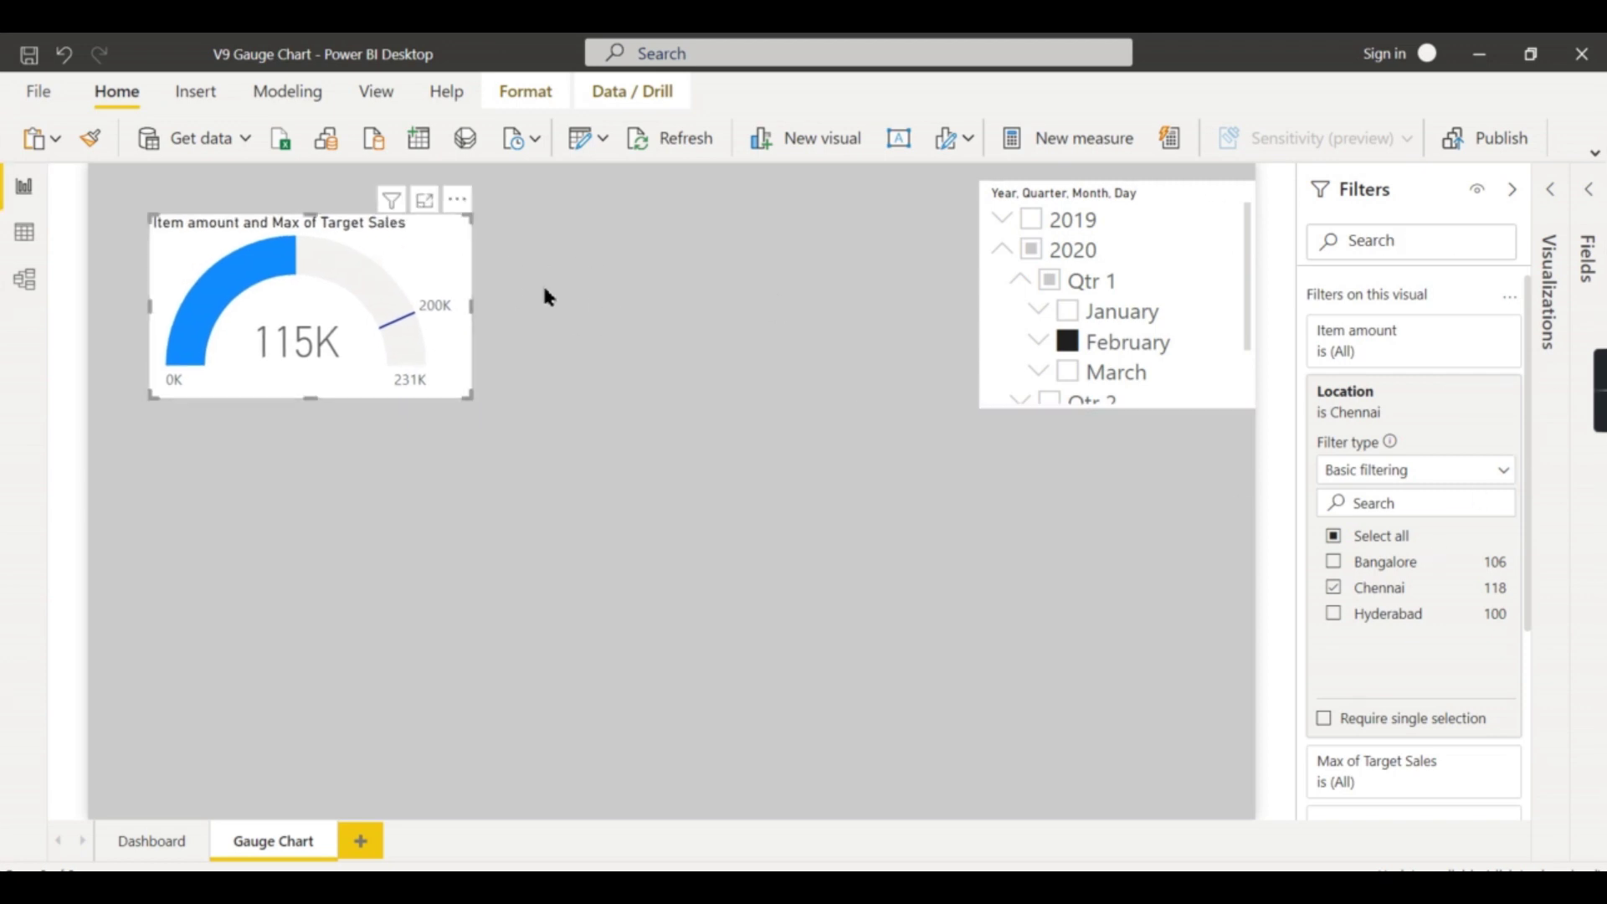
pyautogui.click(425, 256)
pyautogui.click(667, 433)
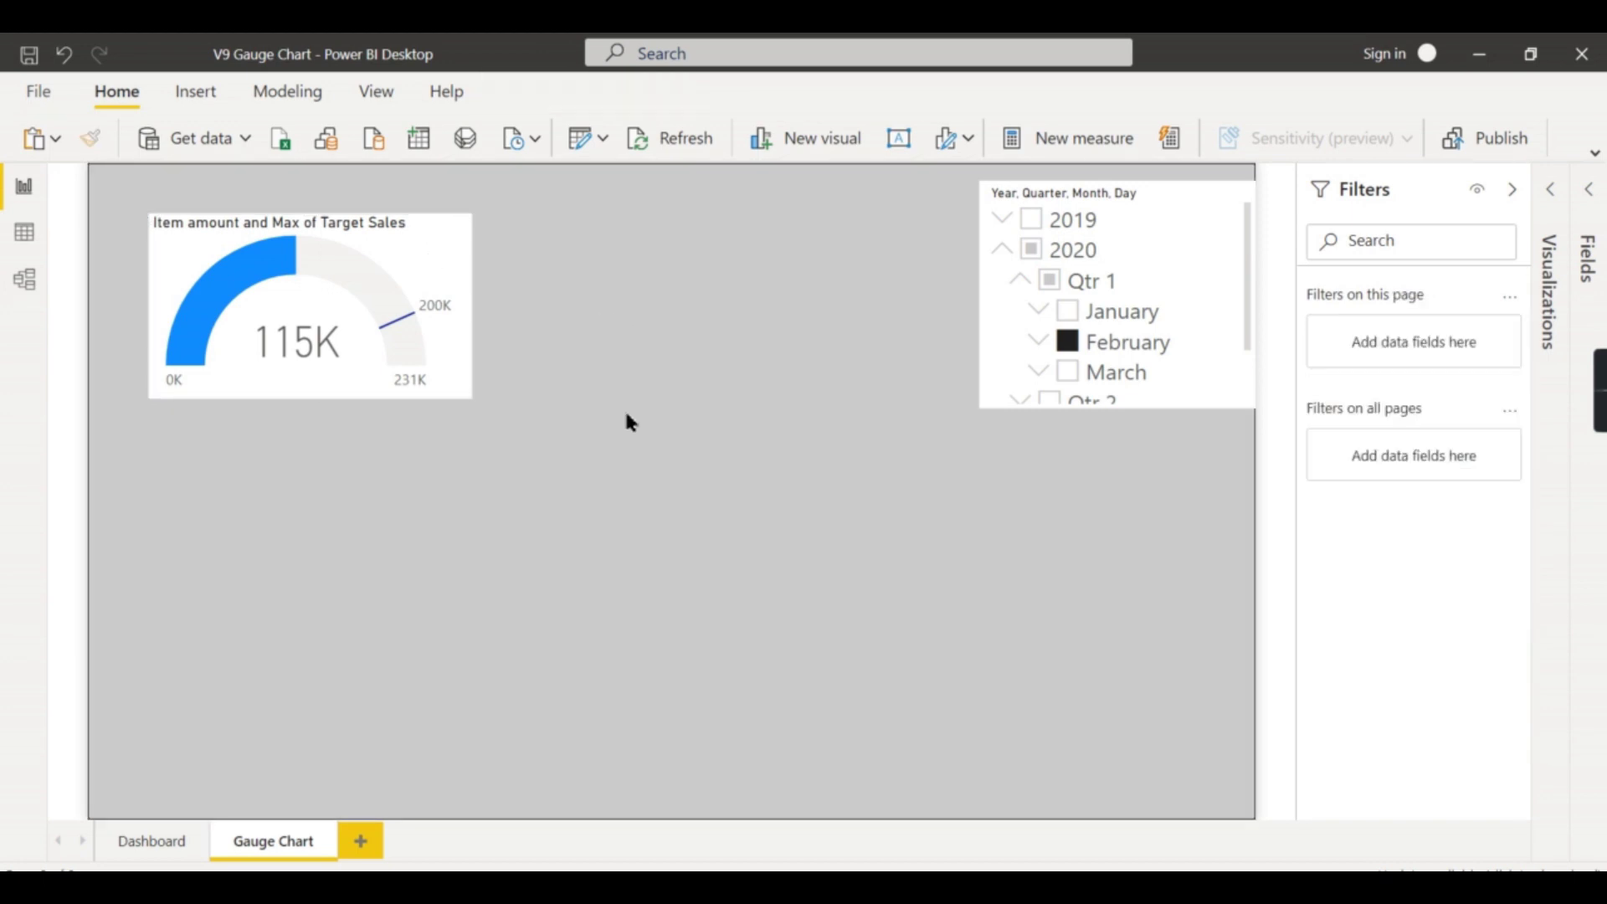
pyautogui.click(430, 256)
# - Paste a gauge copy below the original and change its Location filter to Bangalore (94K)
pyautogui.hotkey('ctrl', 'c')
pyautogui.hotkey('ctrl', 'v')
pyautogui.moveTo(441, 315); pyautogui.dragTo(430, 485)
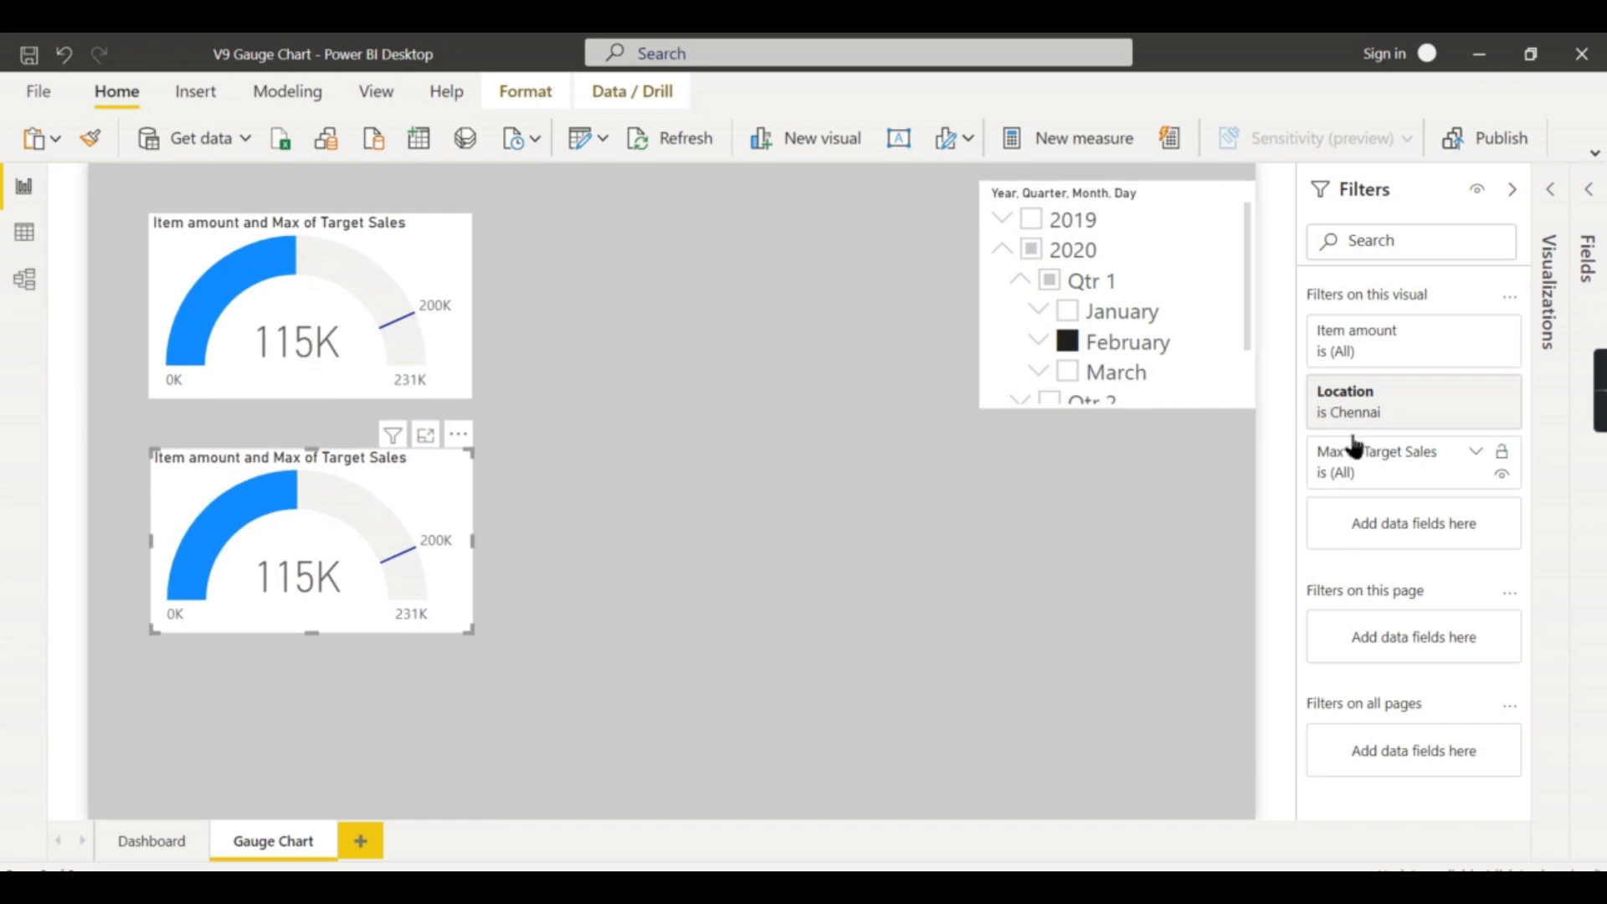
pyautogui.click(1455, 404)
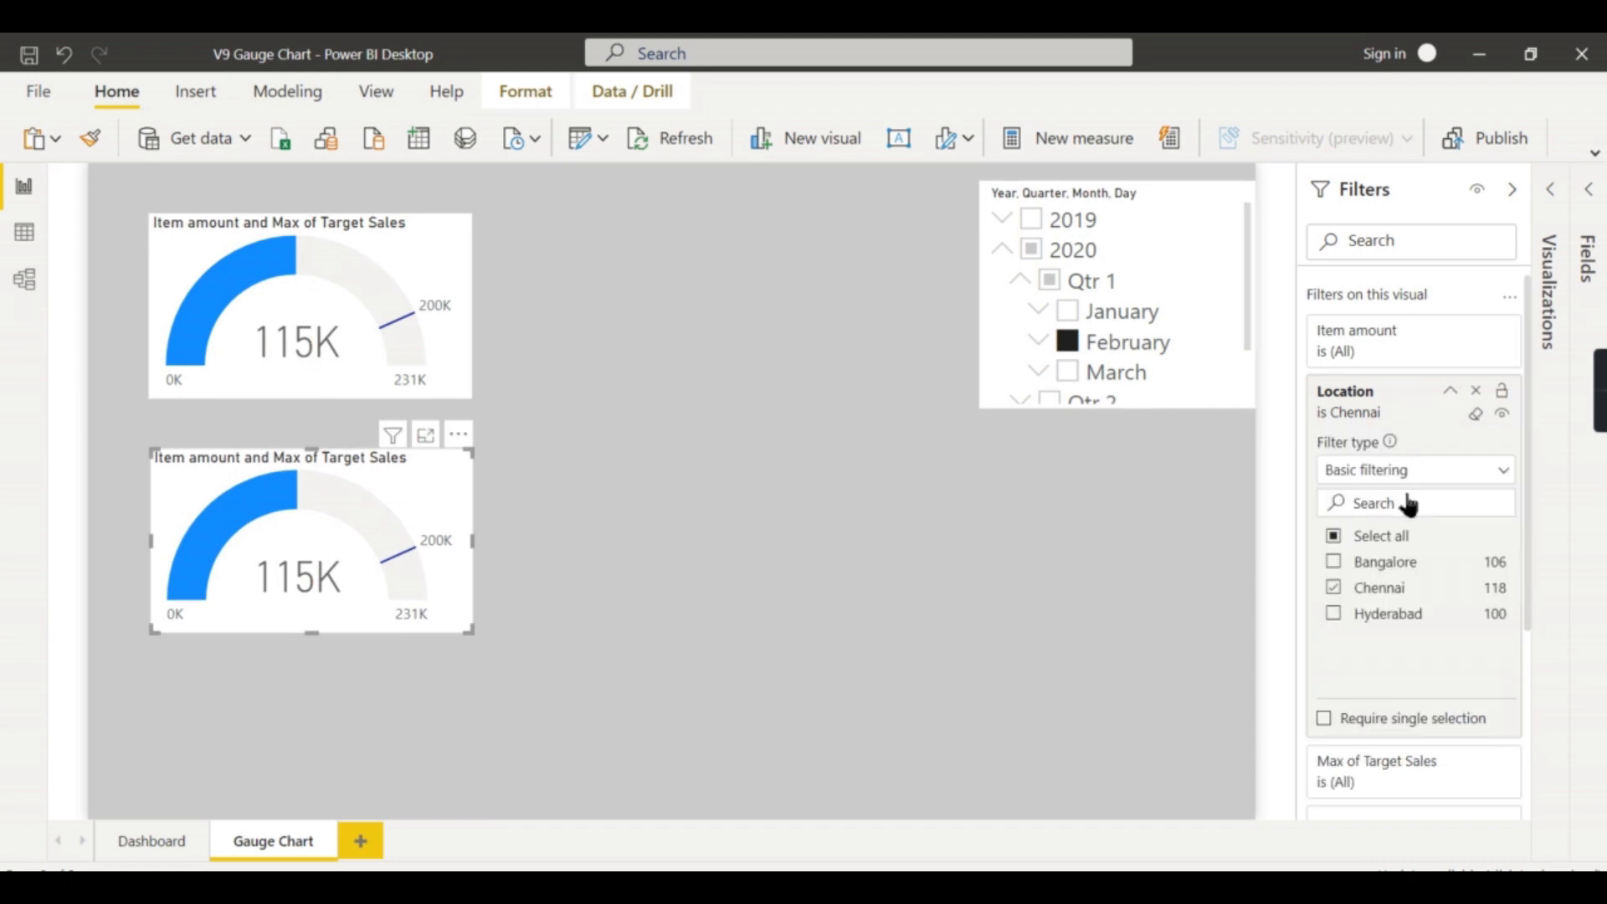
pyautogui.click(1365, 562)
pyautogui.click(1333, 588)
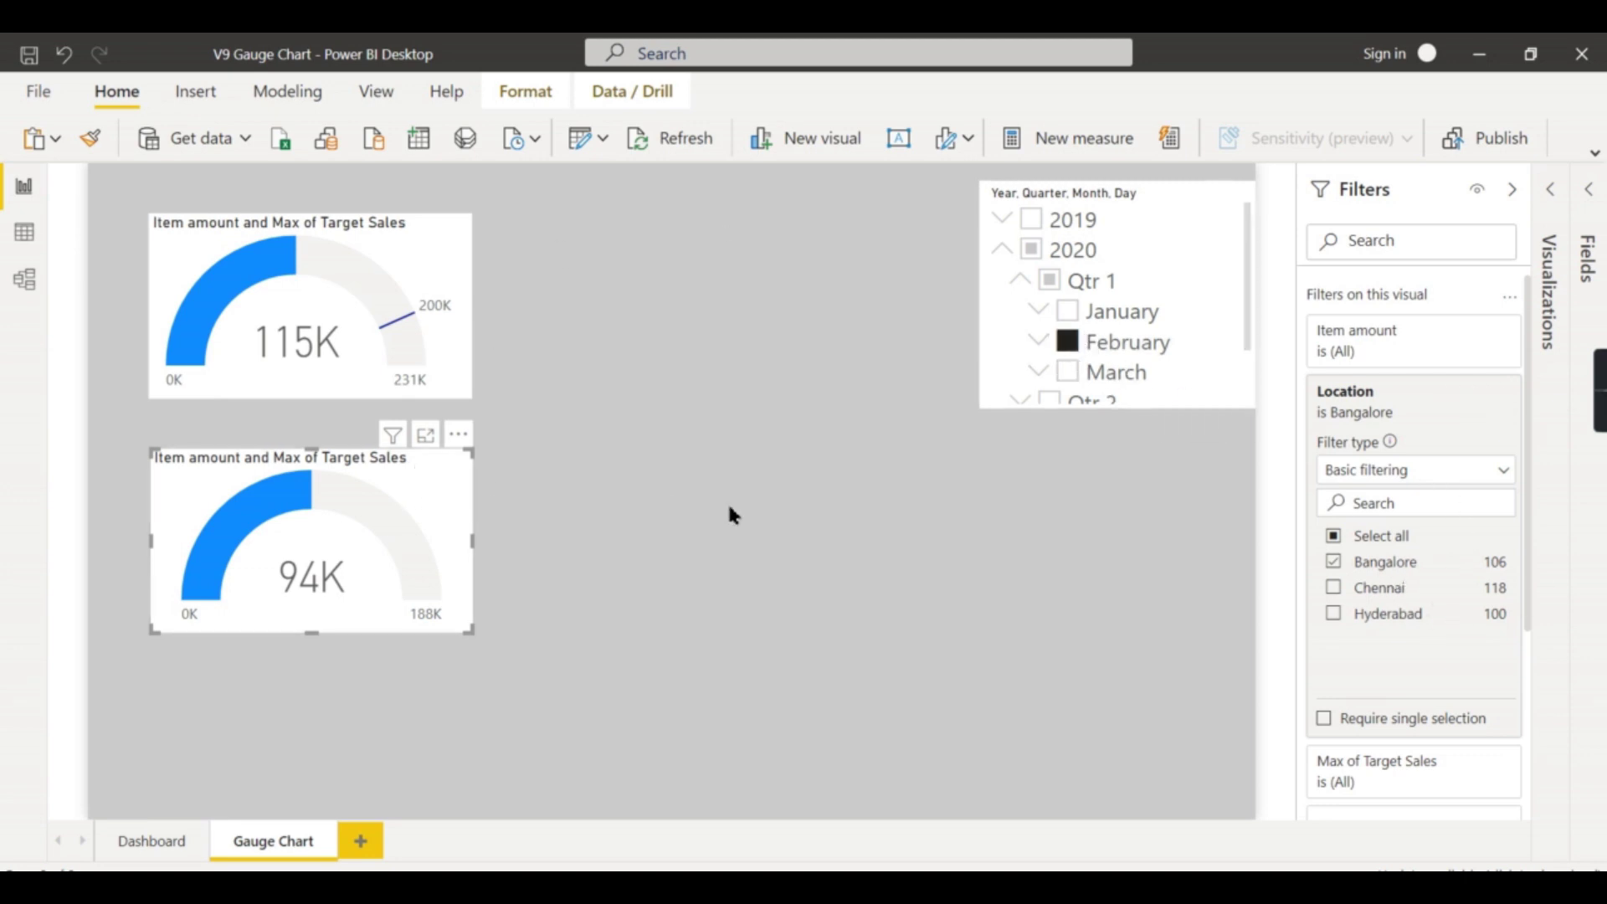
pyautogui.click(664, 450)
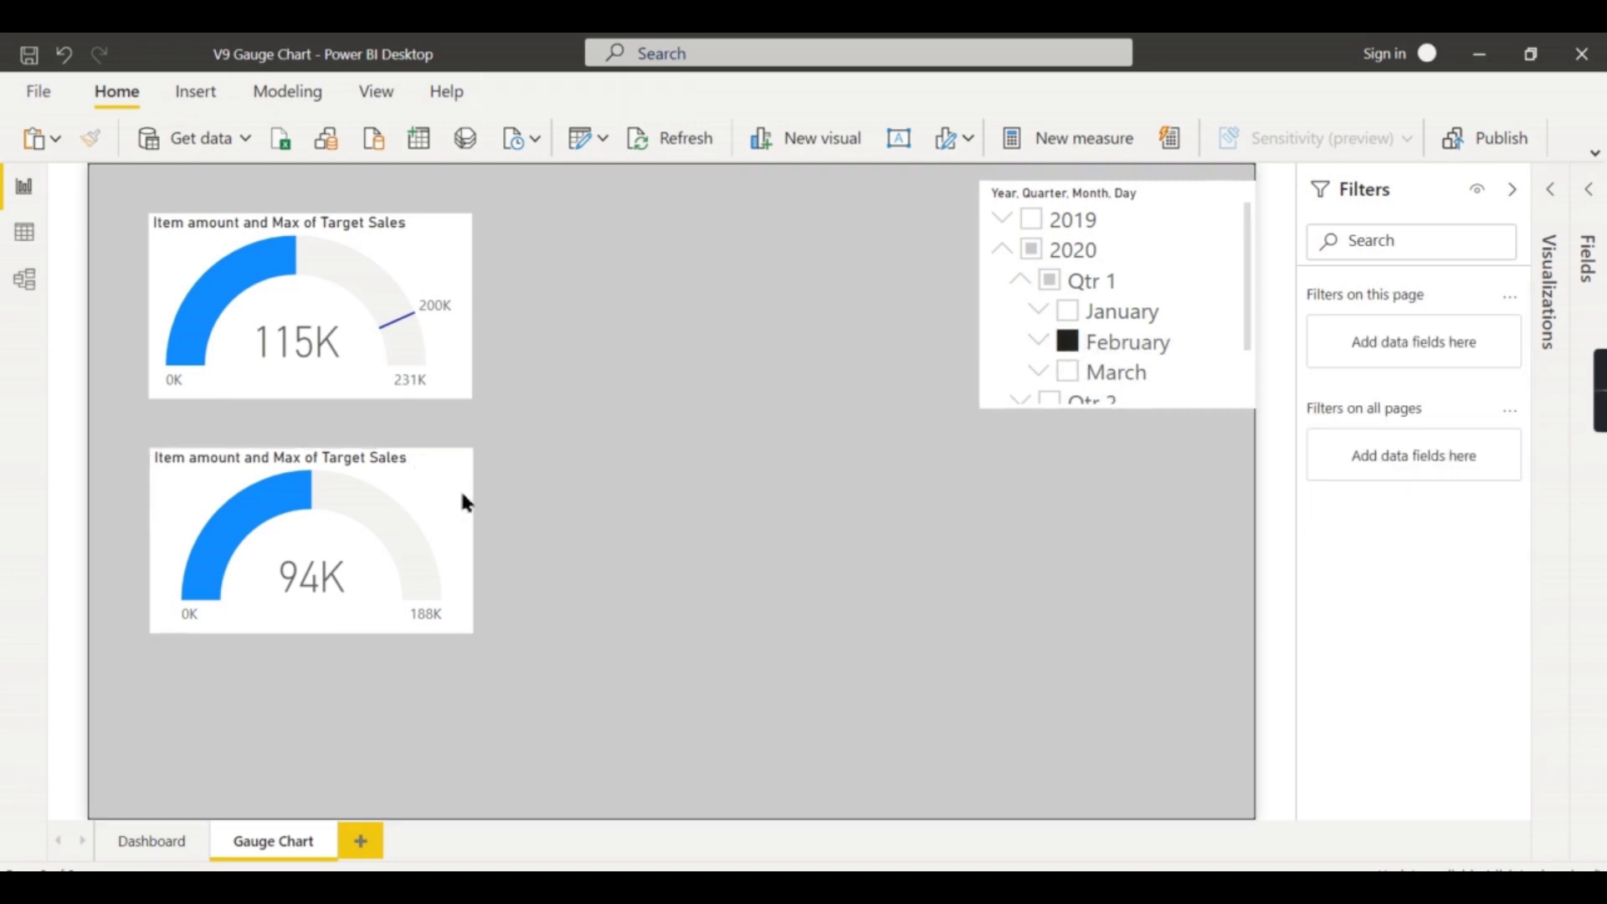
# - Paste another copy to the right and change its Location filter to Hyderabad (97K)
pyautogui.hotkey('ctrl', 'v')
pyautogui.moveTo(419, 474); pyautogui.dragTo(754, 474)
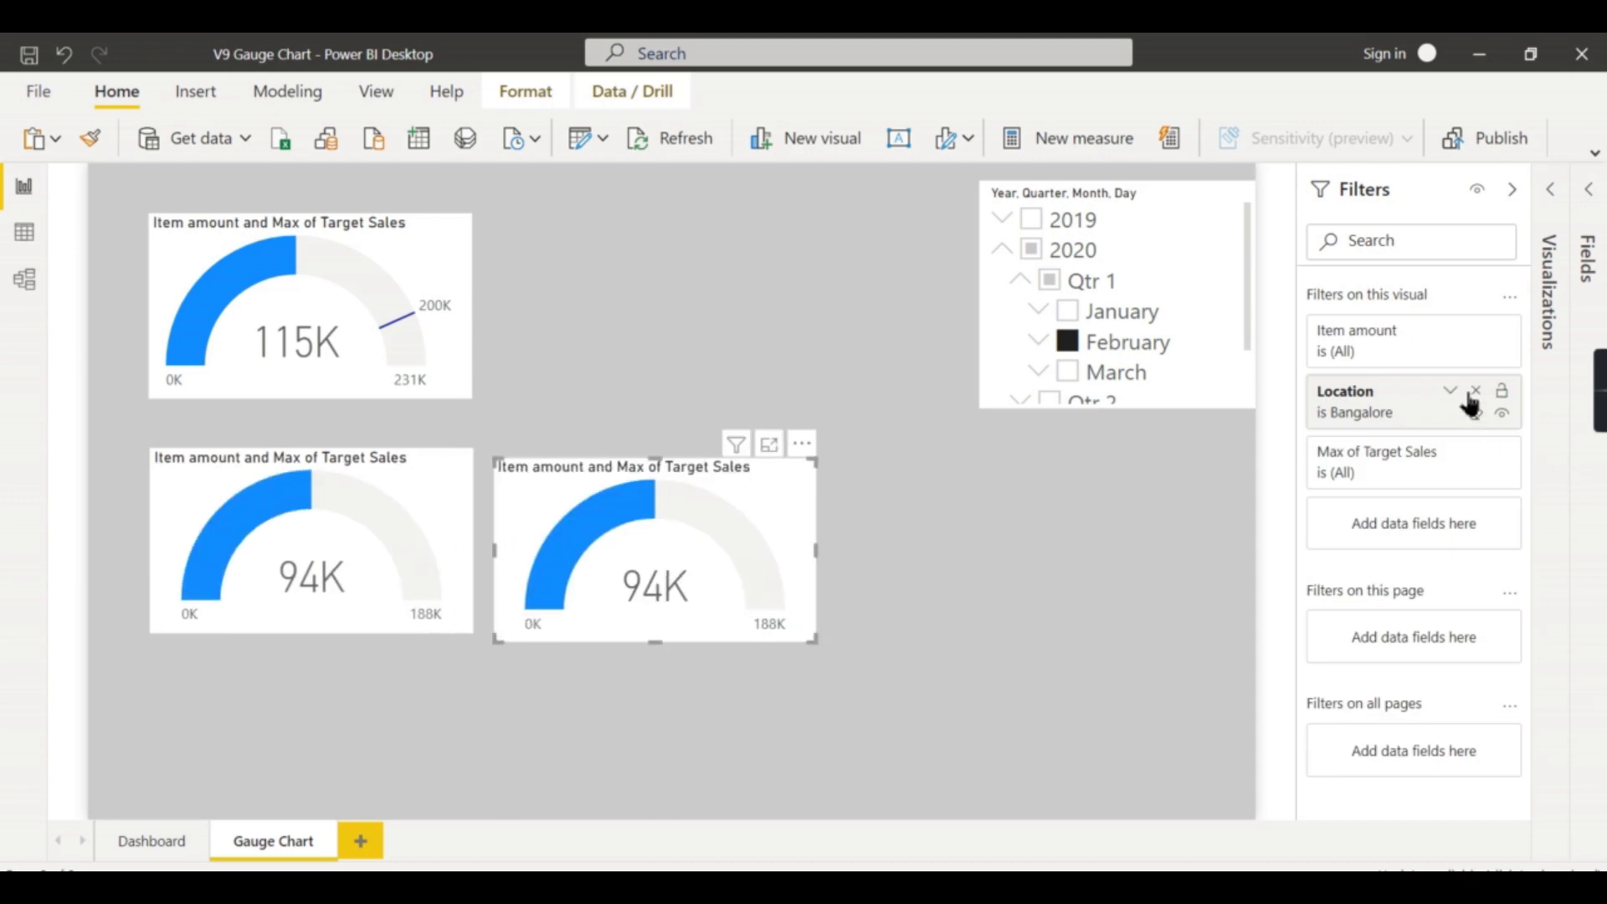
pyautogui.click(1466, 424)
pyautogui.click(1380, 615)
pyautogui.click(1334, 562)
pyautogui.moveTo(771, 556); pyautogui.dragTo(821, 556)
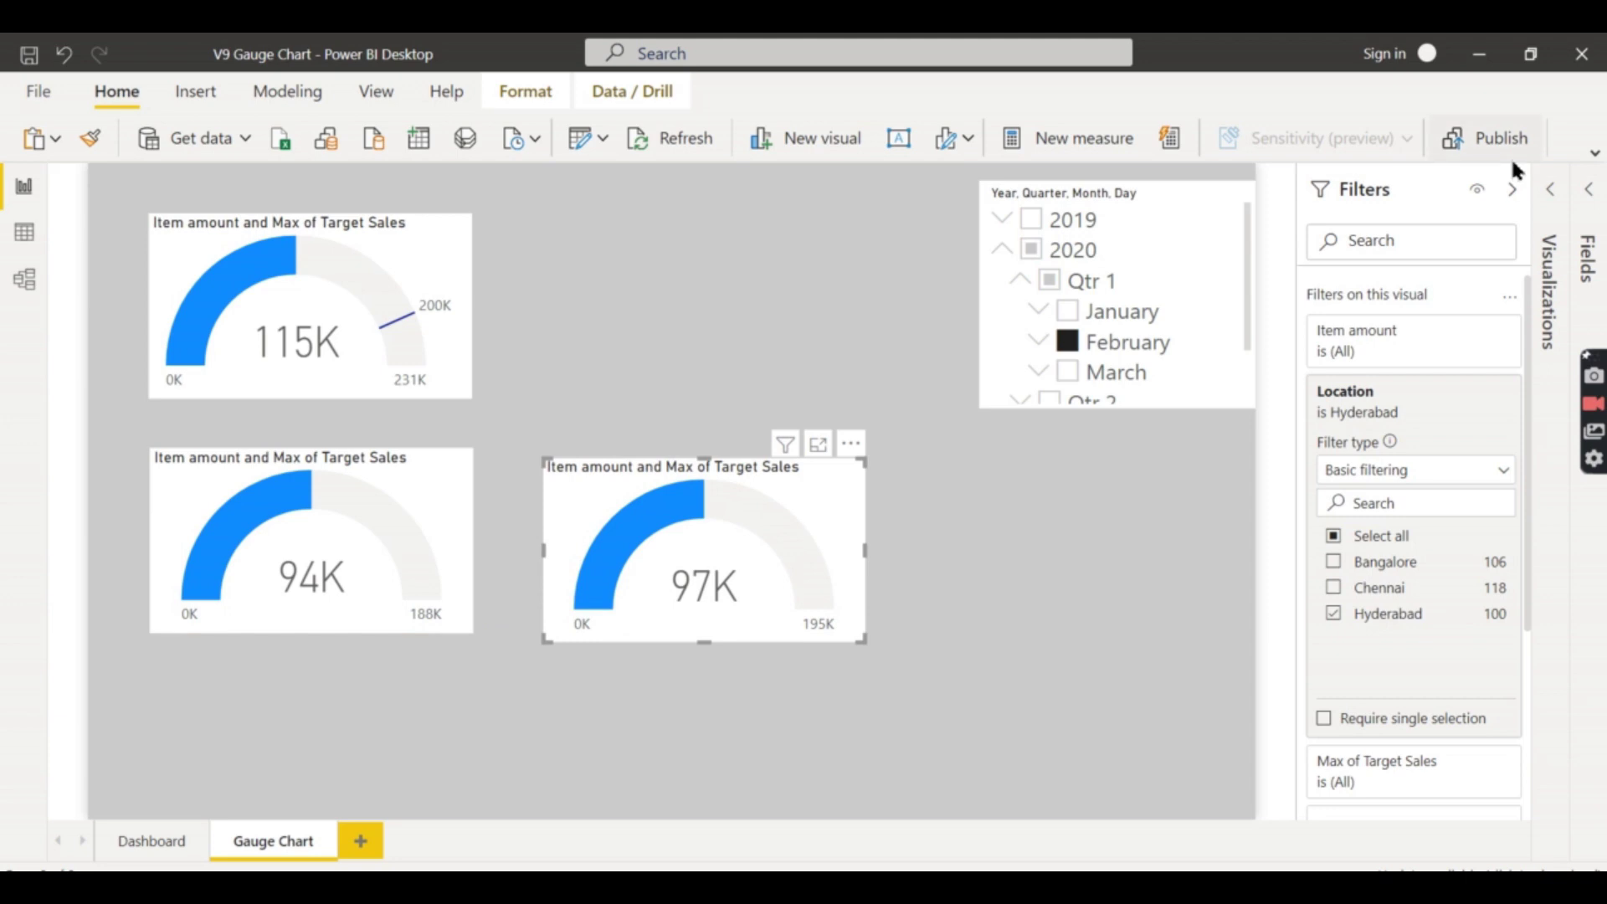
pyautogui.click(1559, 185)
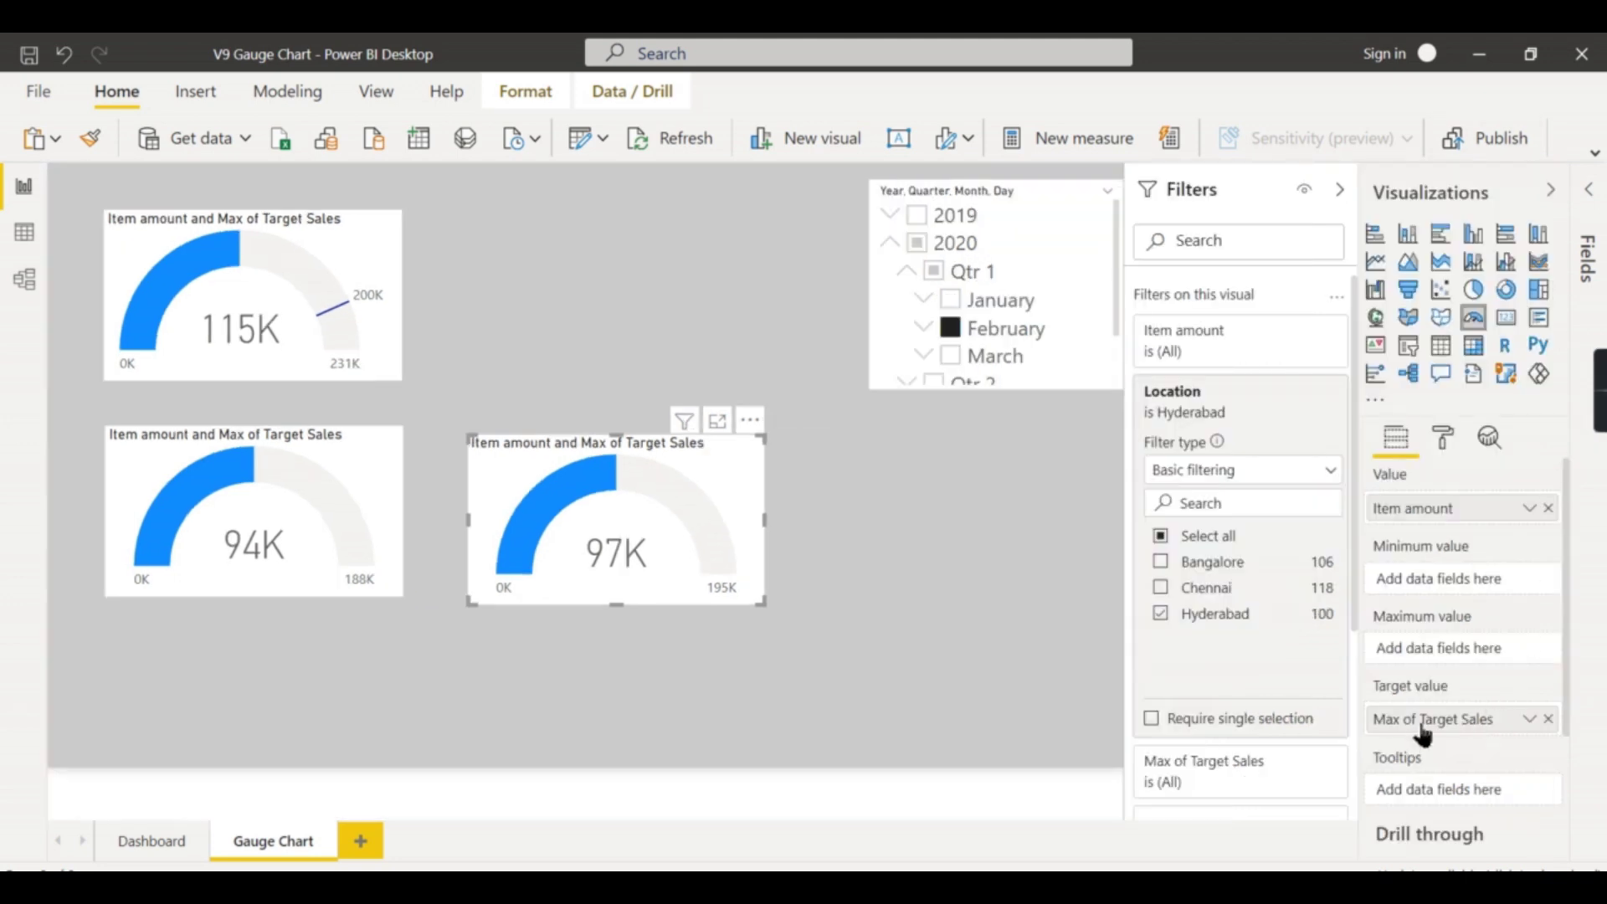
# - Try January, February and all of Qtr 1 2020 in the date slicer, then clear the selection
pyautogui.click(969, 303)
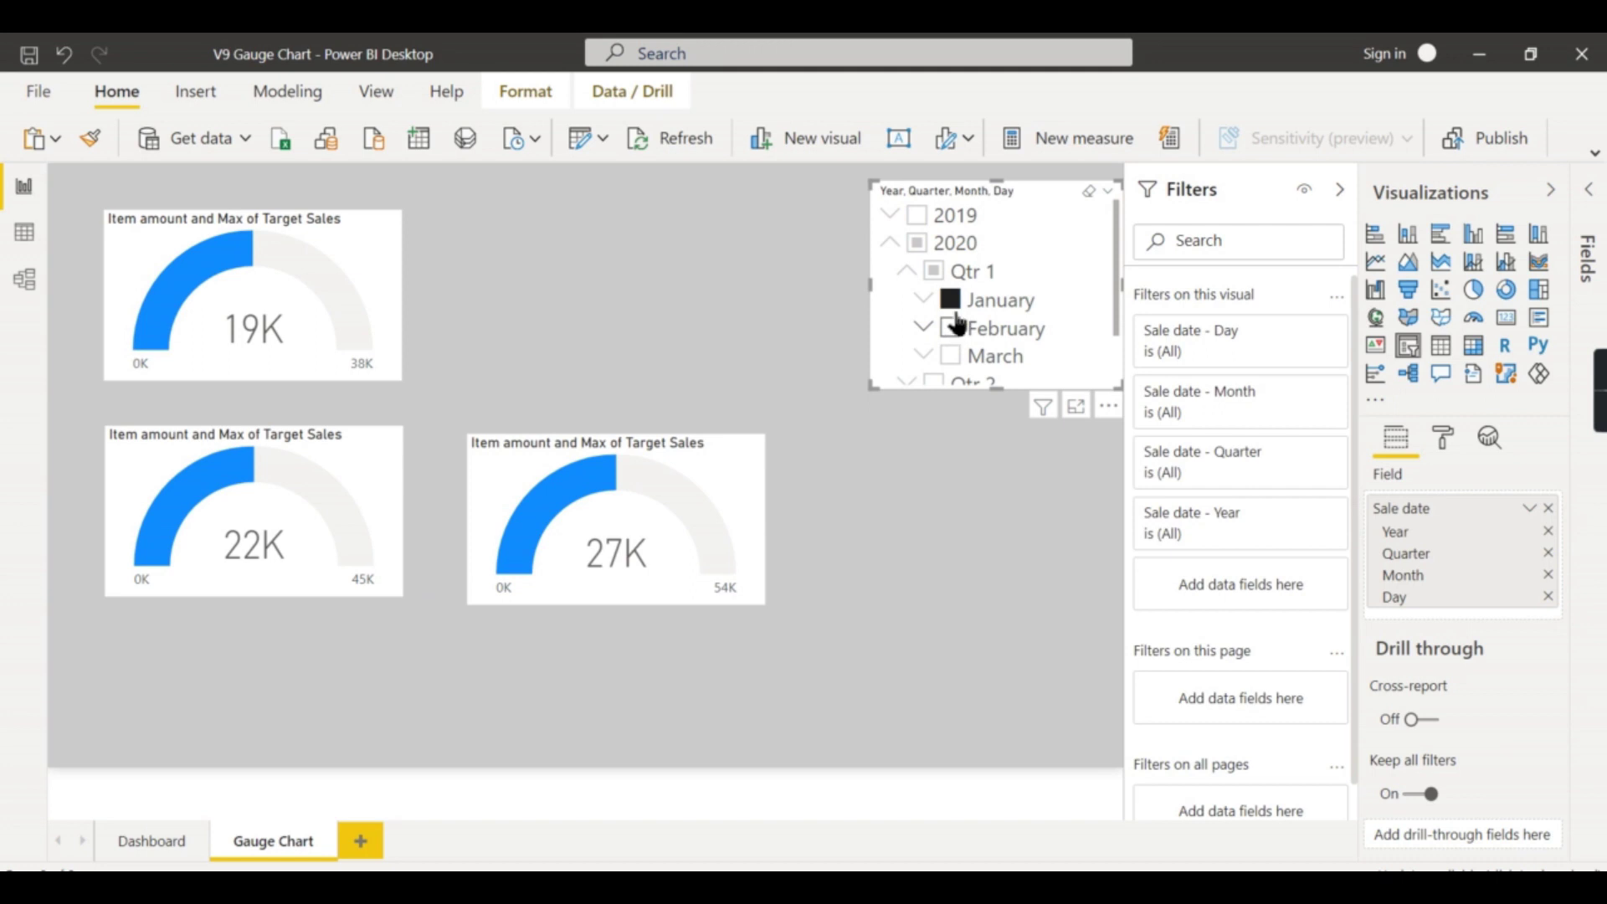
pyautogui.click(953, 330)
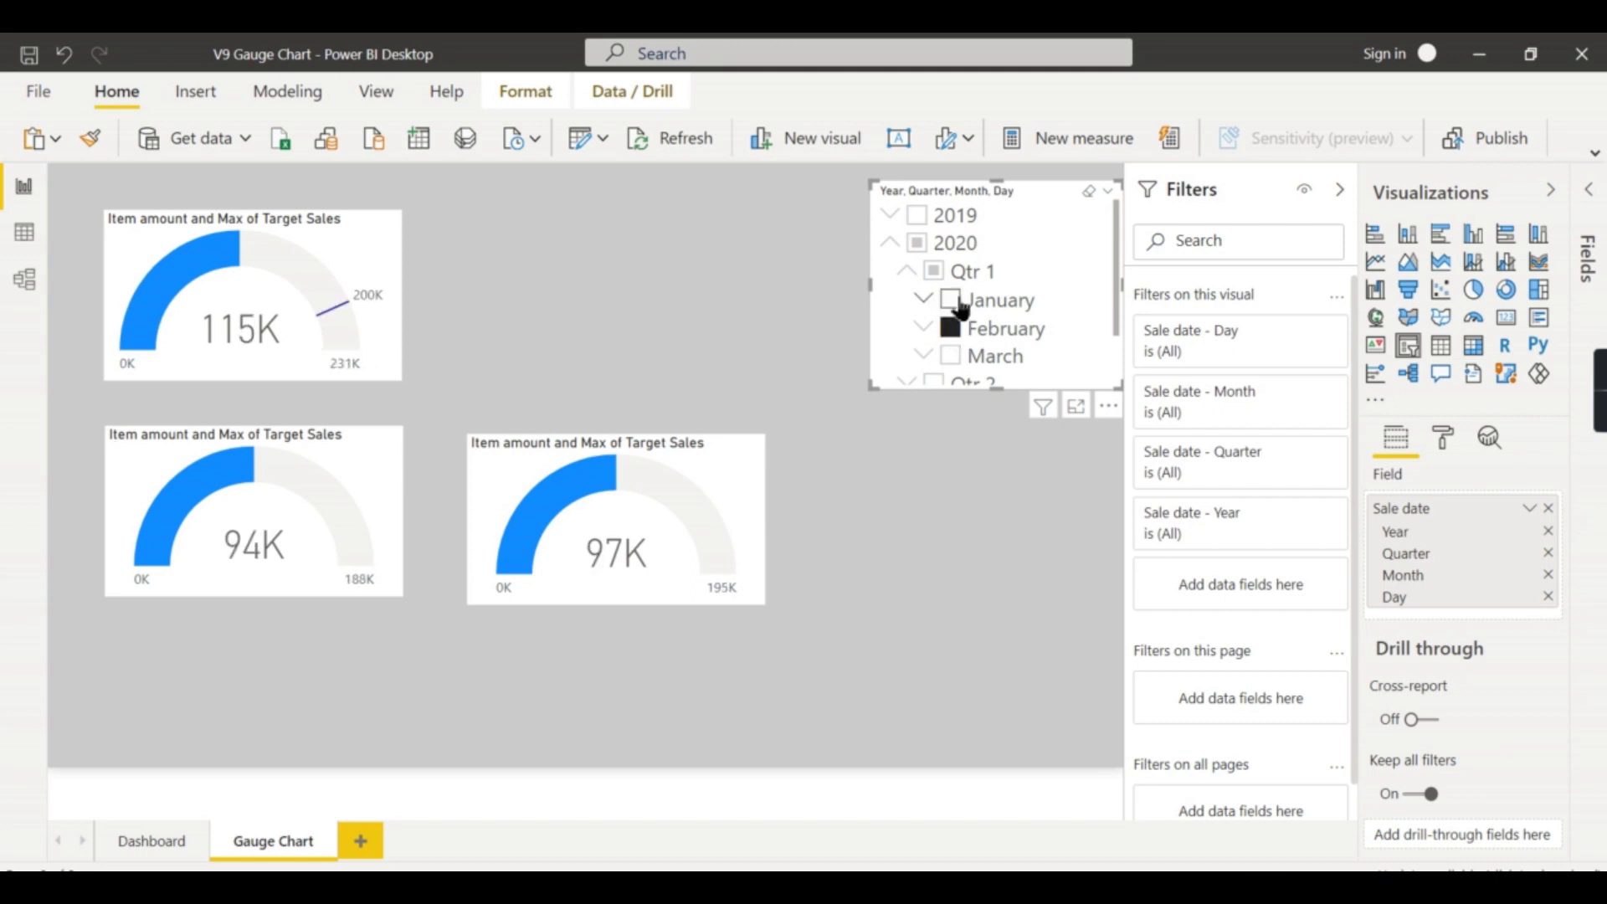
pyautogui.click(950, 299)
pyautogui.click(931, 269)
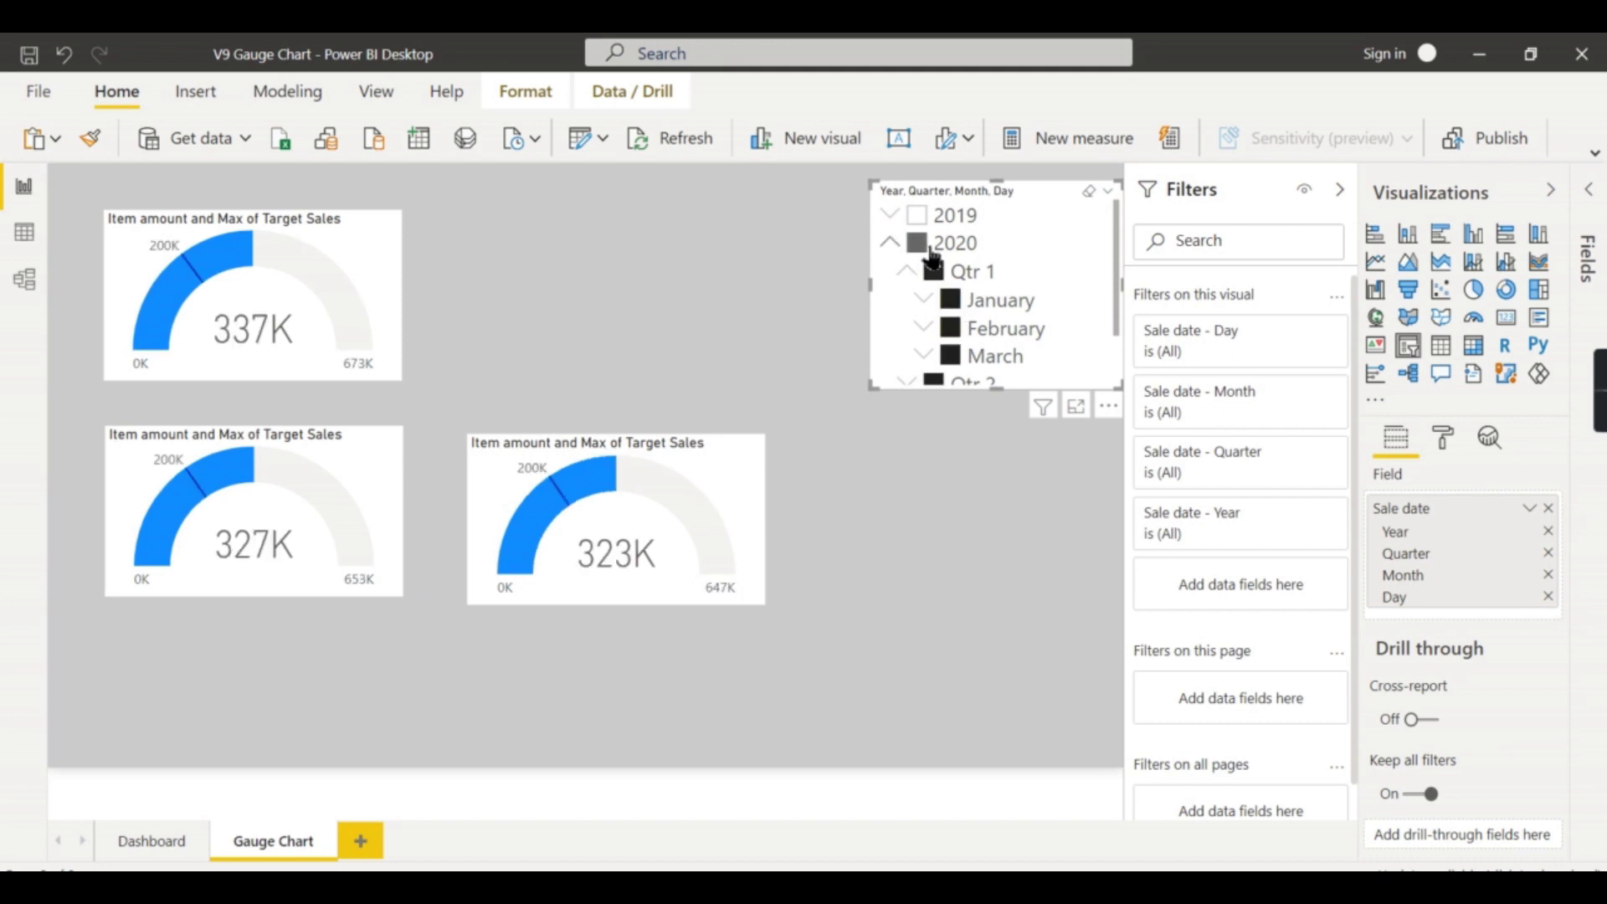
pyautogui.click(932, 269)
# - Filter the gauges to September 2019 (174K, 159K, 176K) and switch to Data view
pyautogui.click(890, 215)
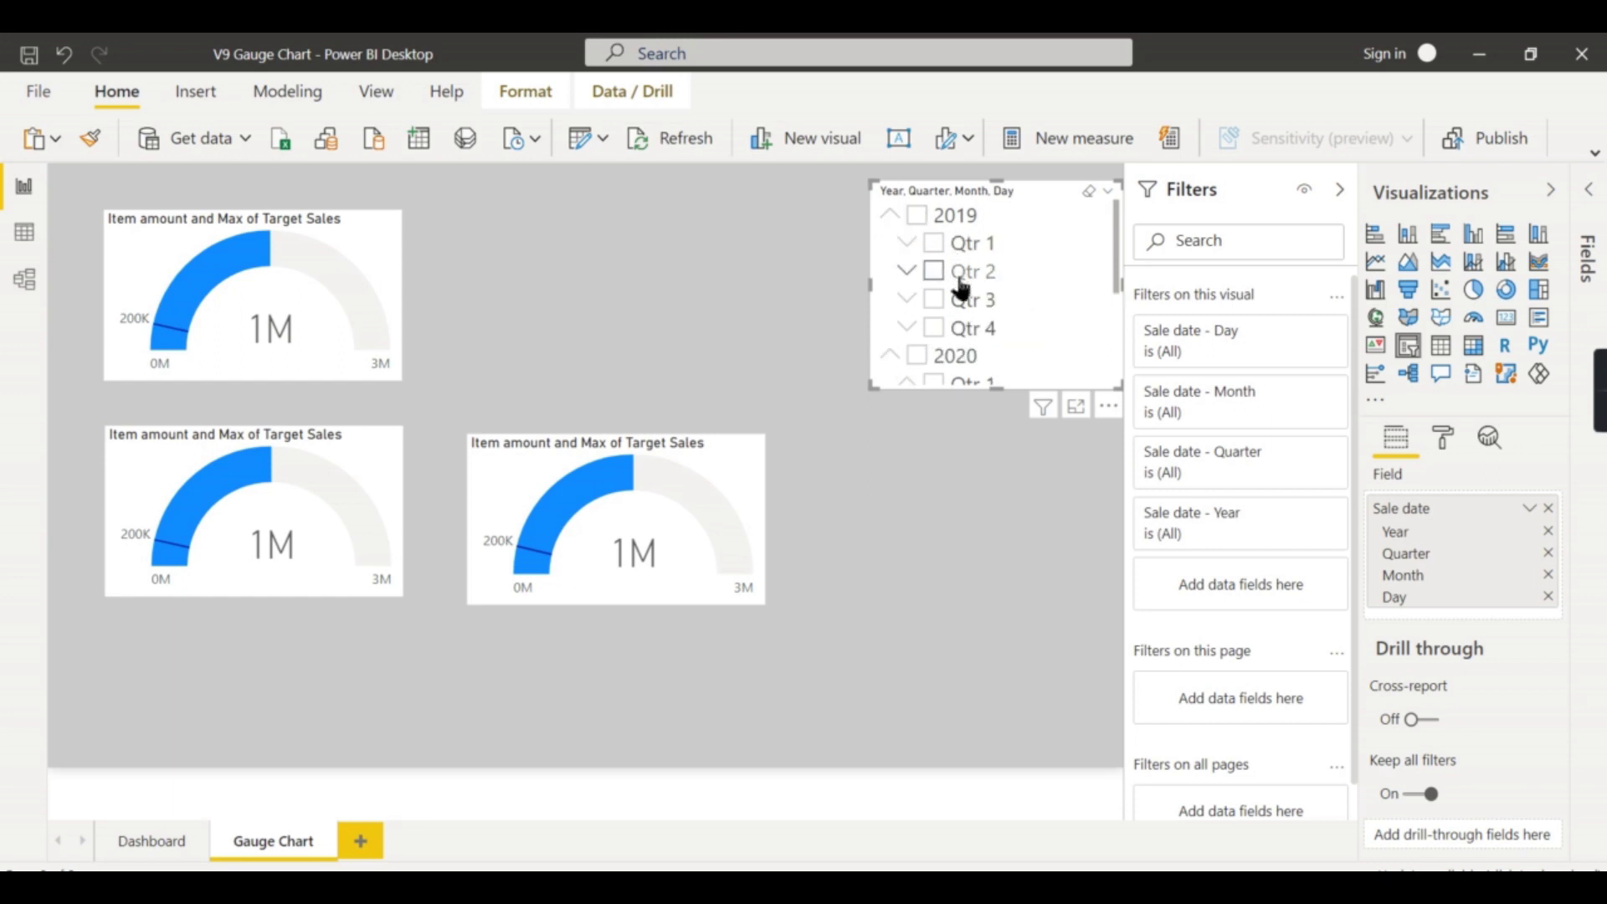
pyautogui.click(906, 299)
pyautogui.click(951, 380)
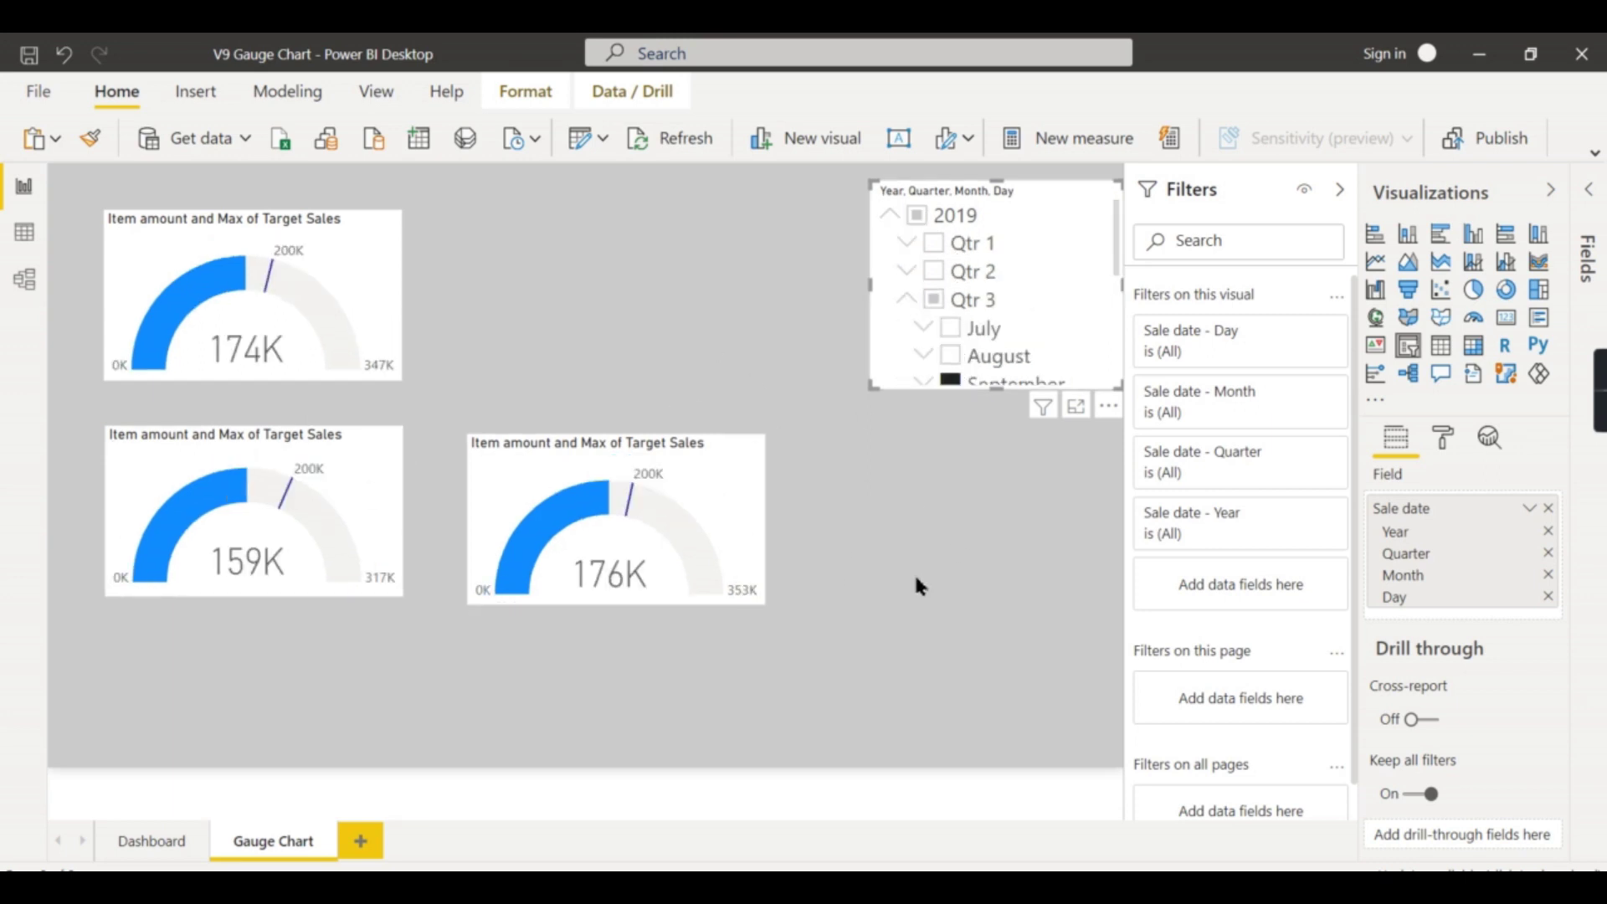
pyautogui.click(968, 636)
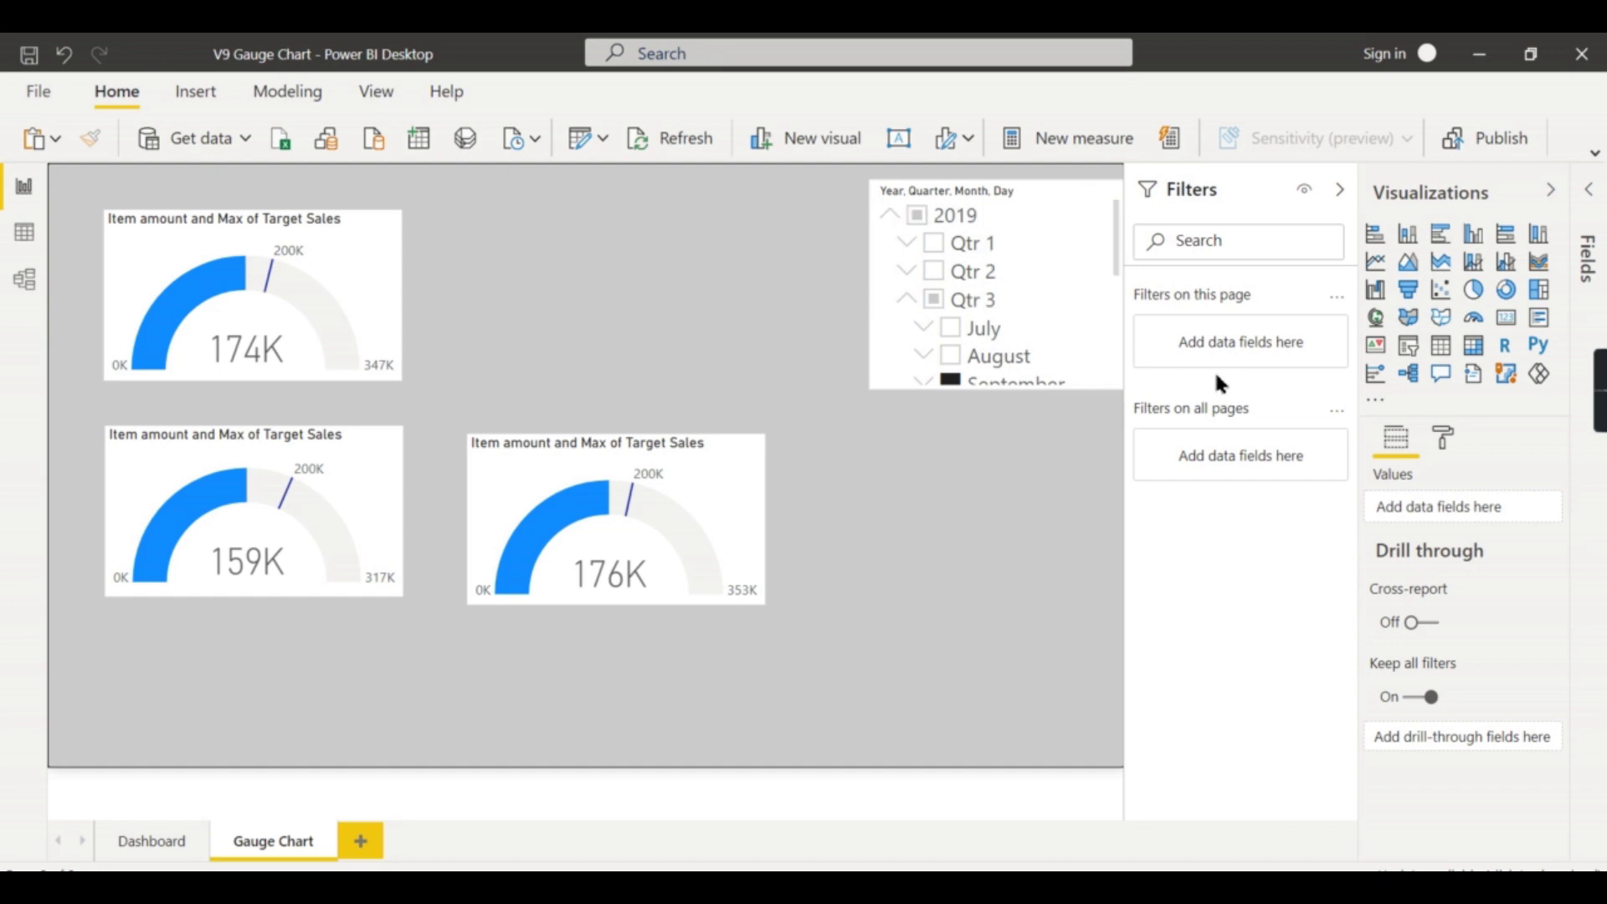
pyautogui.click(1013, 180)
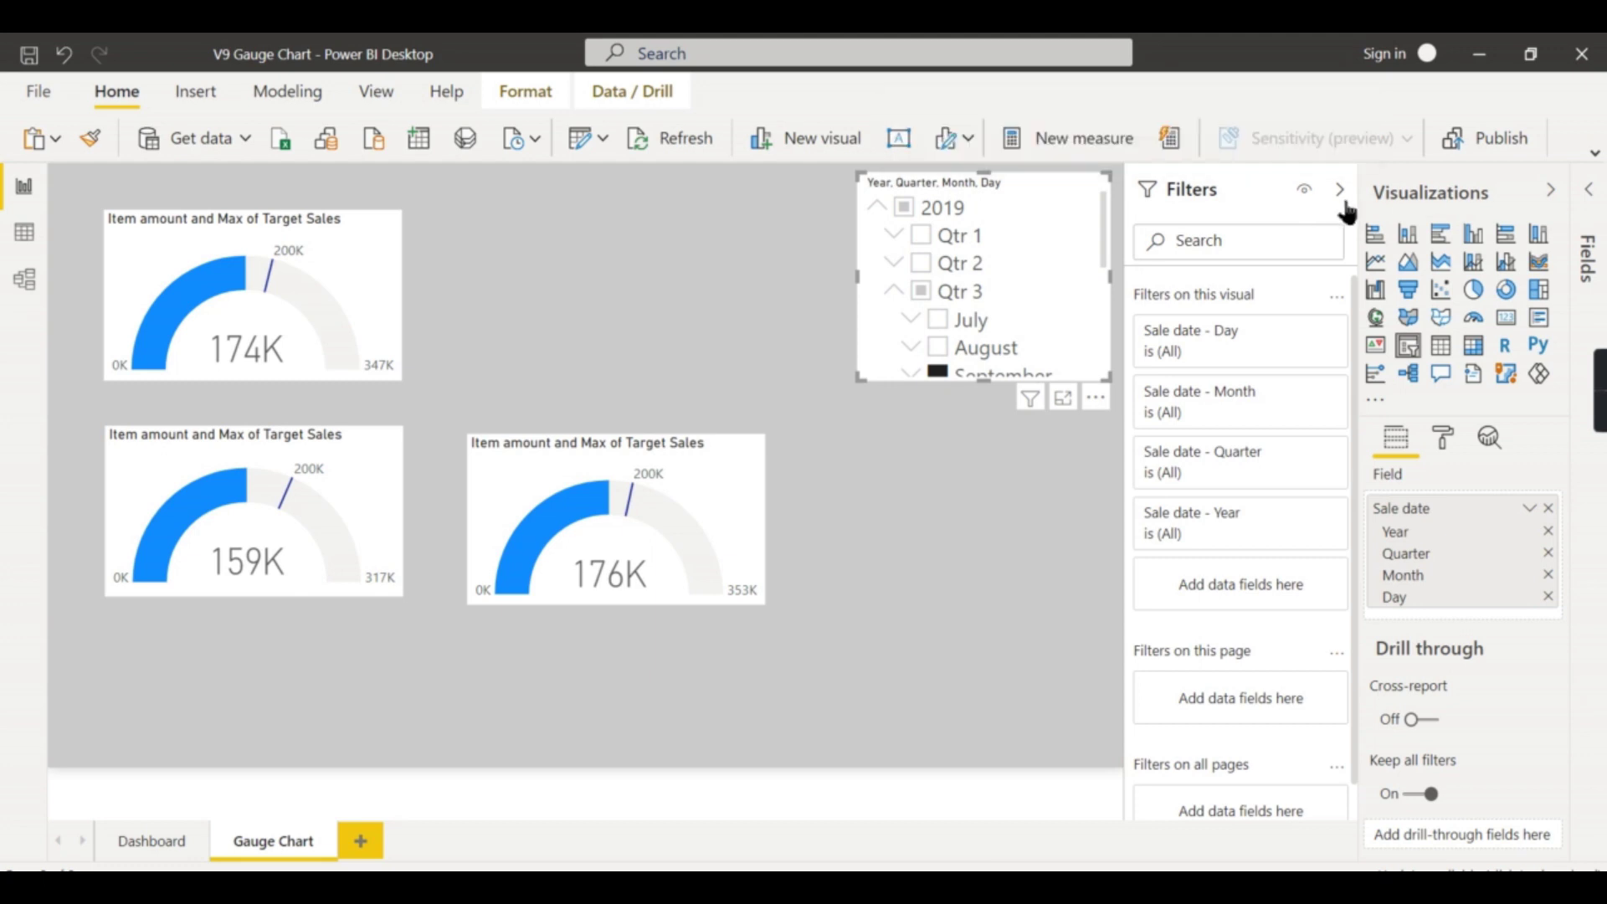
pyautogui.click(25, 232)
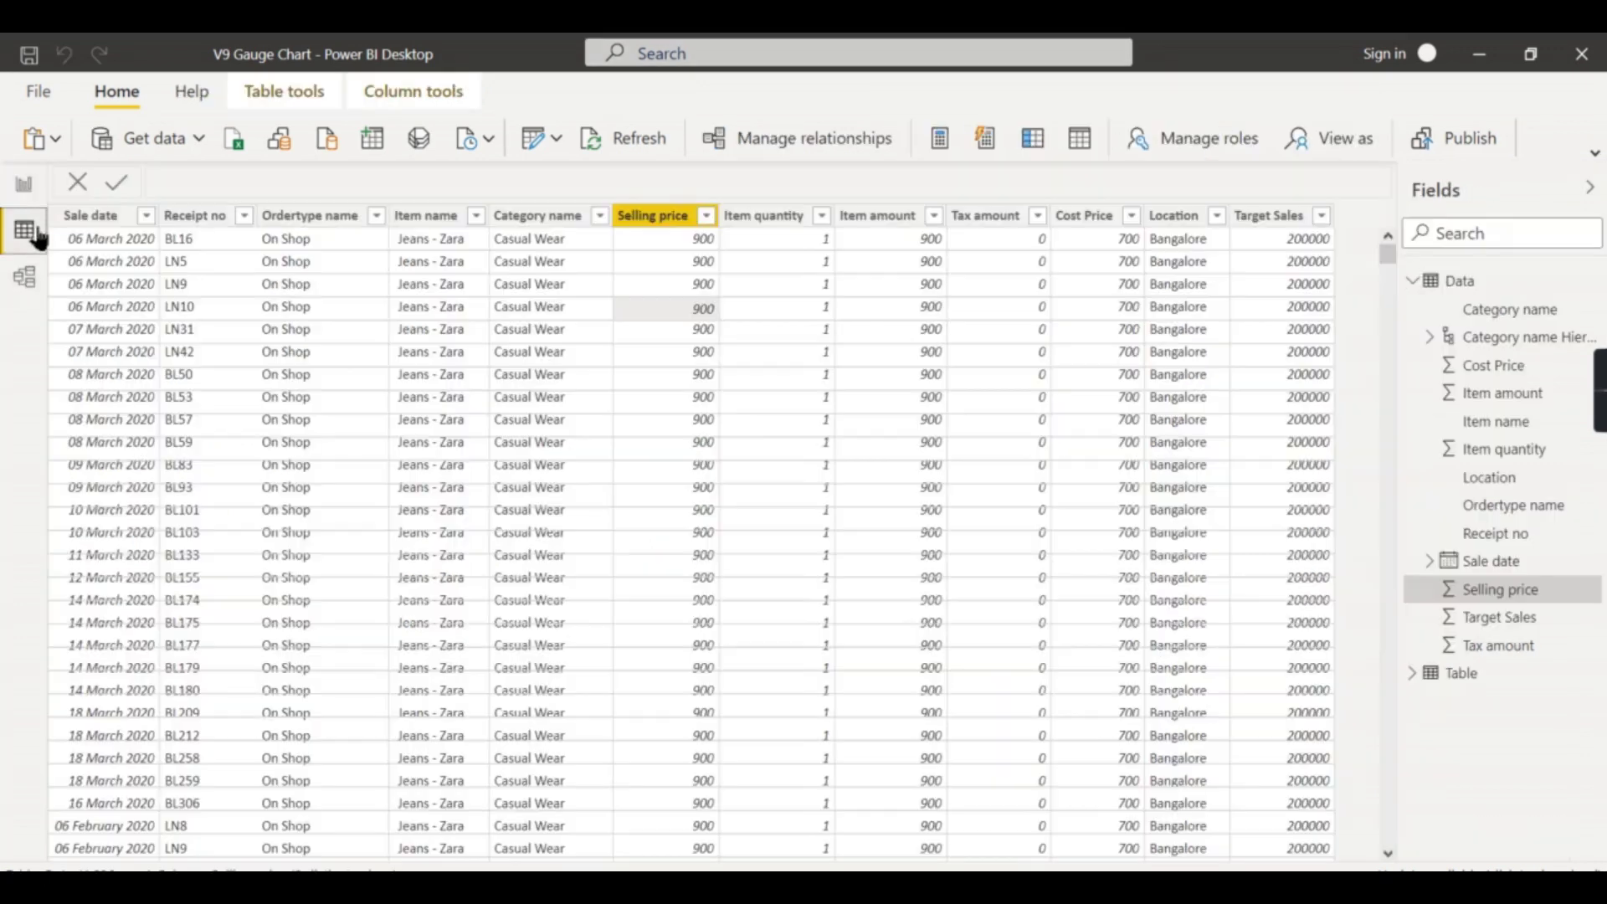
# - Open the Loc/Target Table, then inspect its one-to-many relationship to Data in Model view
pyautogui.click(1413, 281)
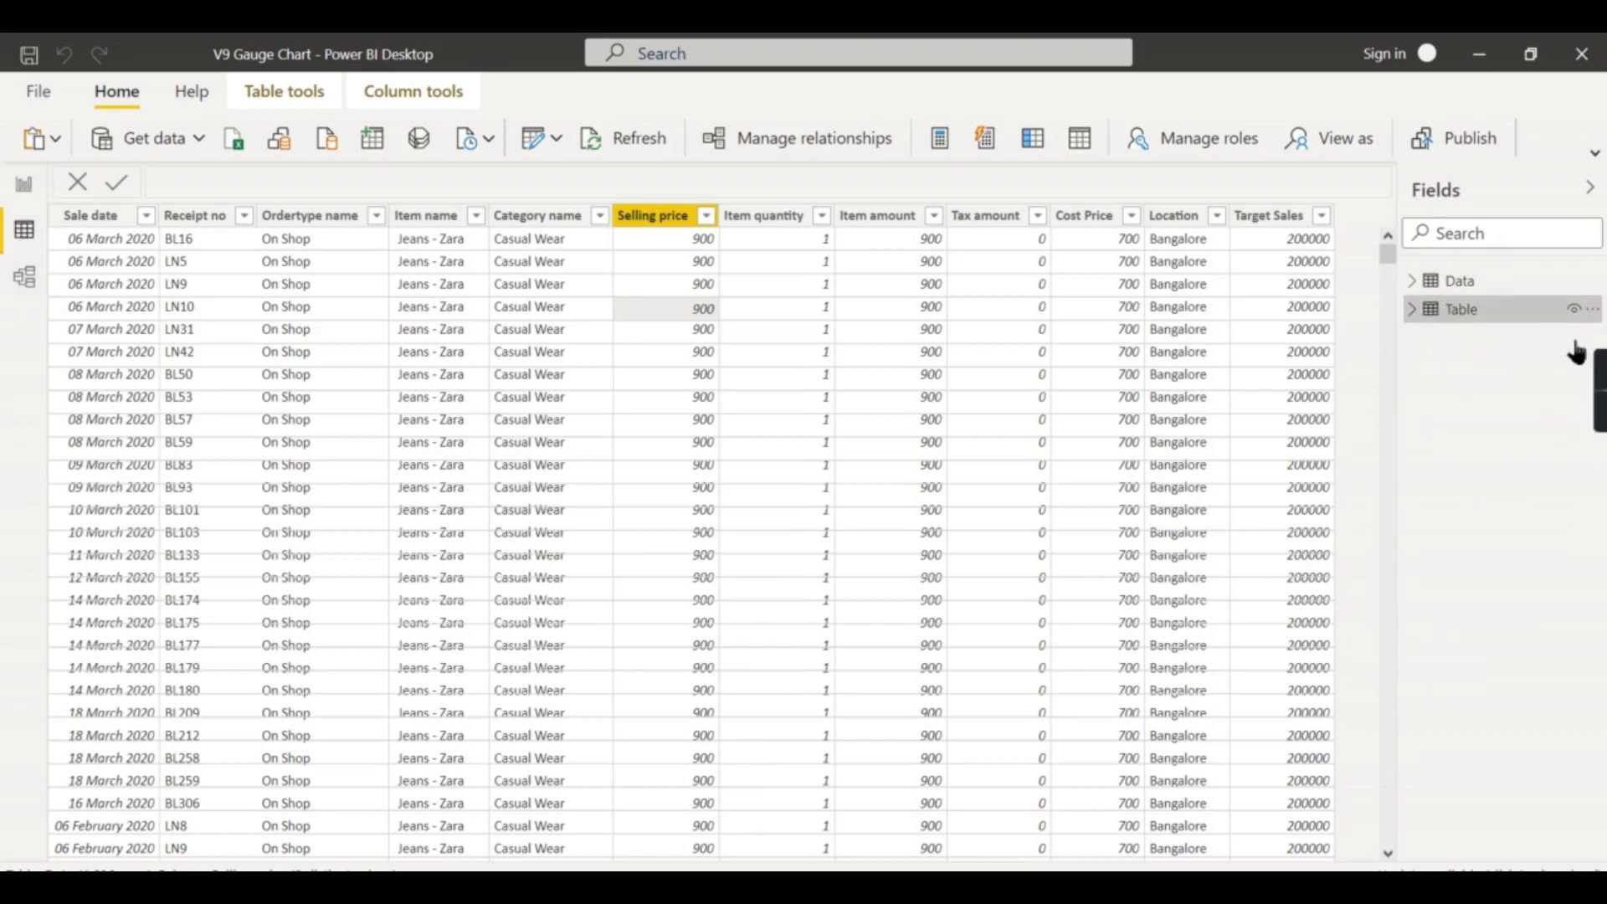
pyautogui.click(1564, 312)
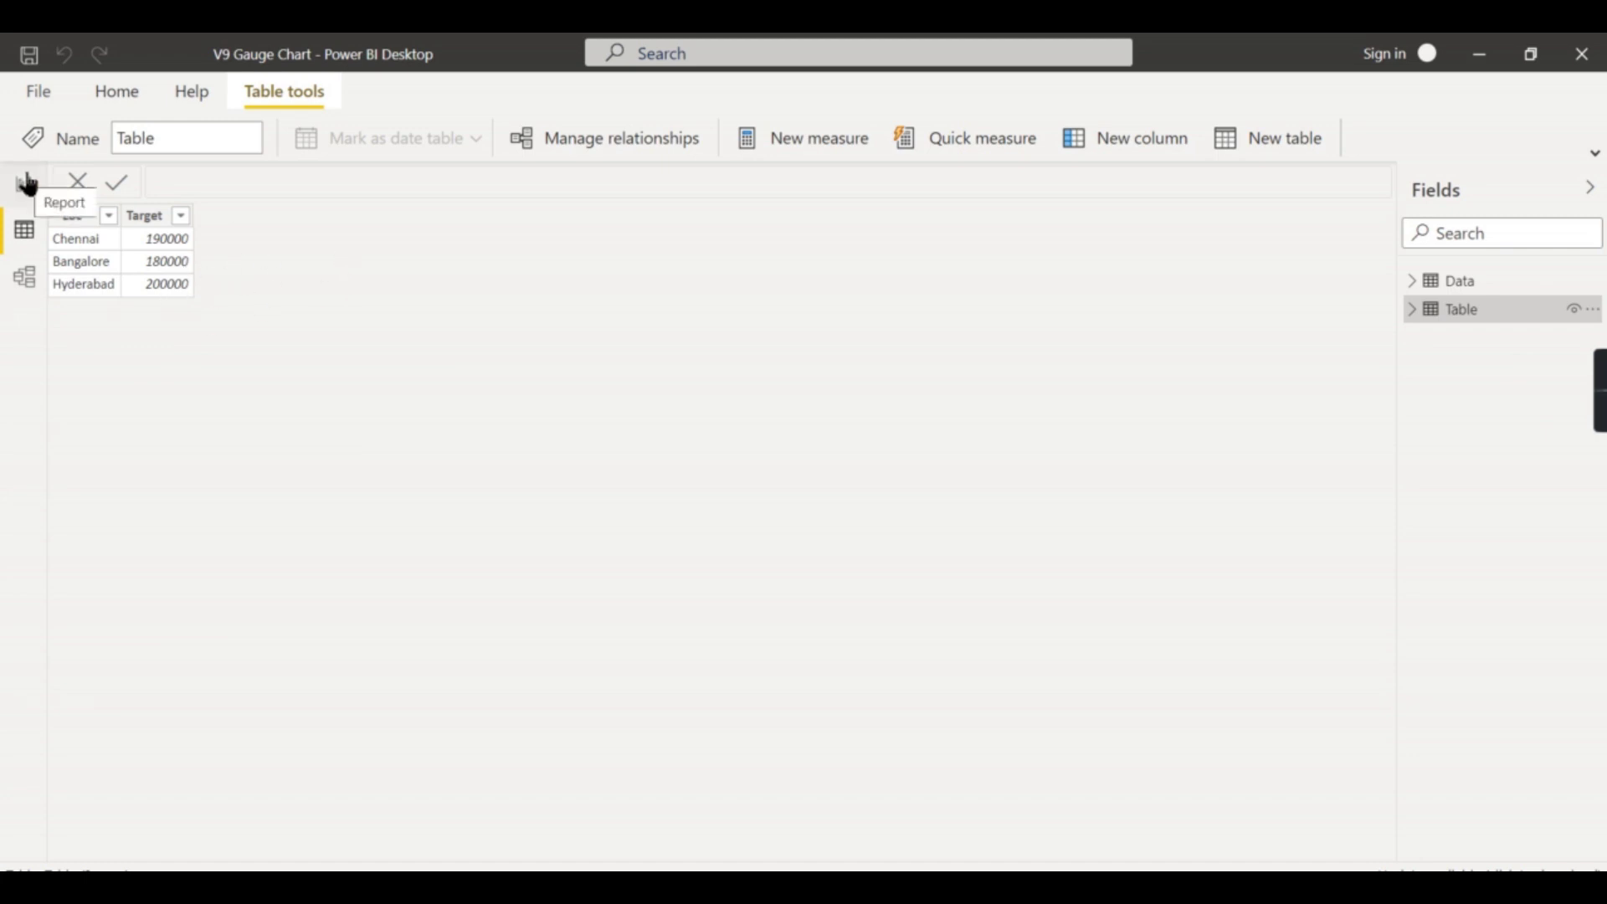
pyautogui.click(26, 281)
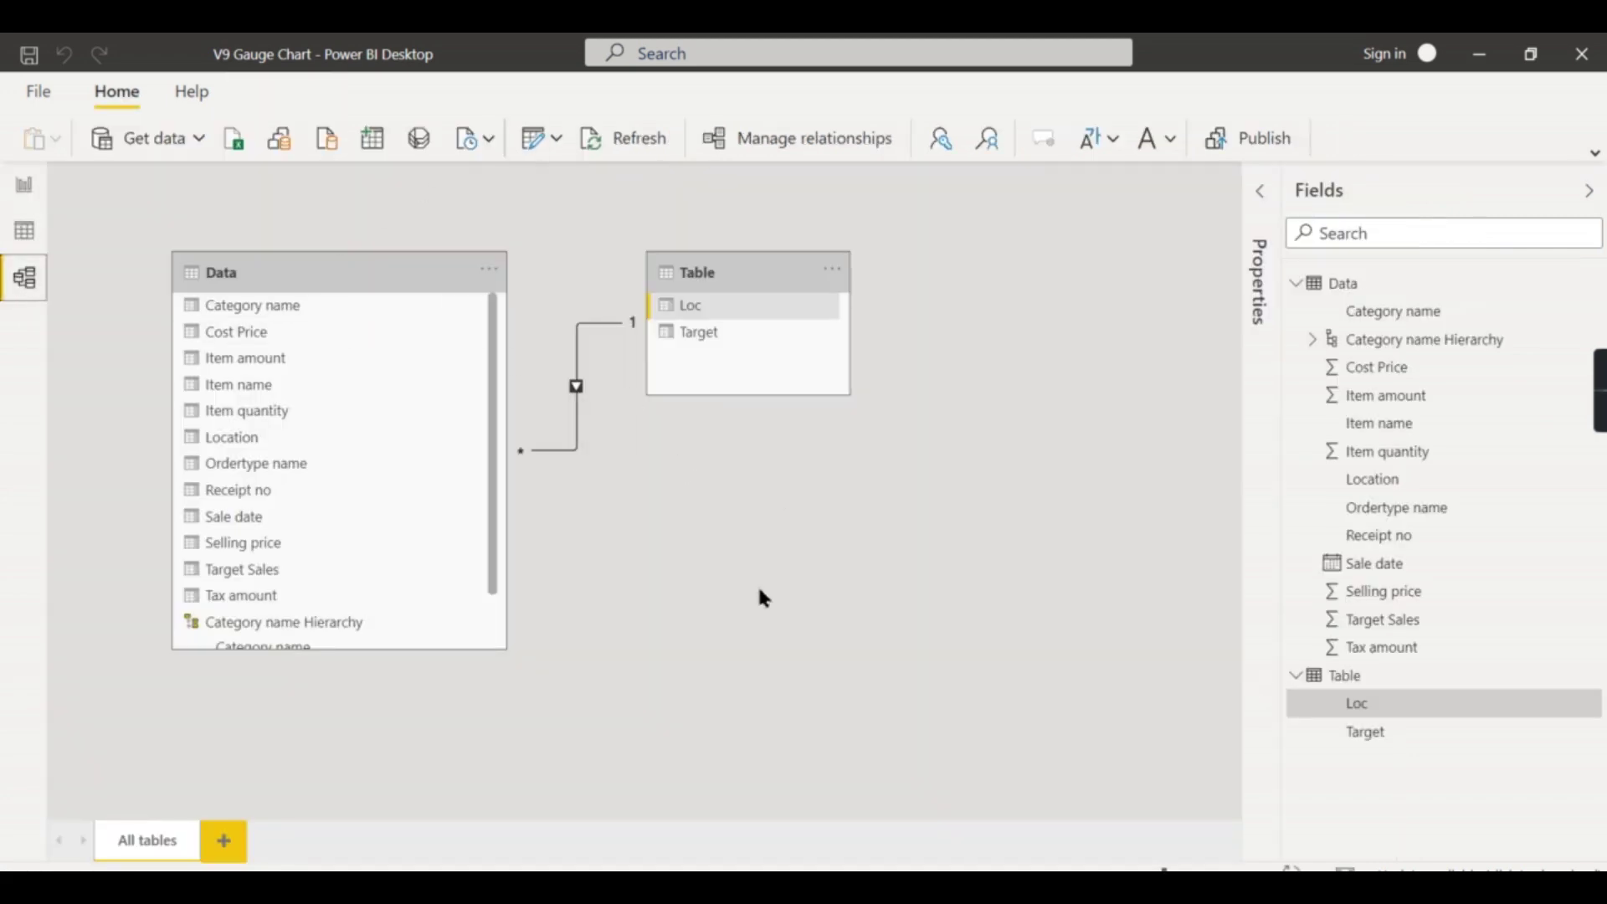
pyautogui.scroll(-2, 299, 564)
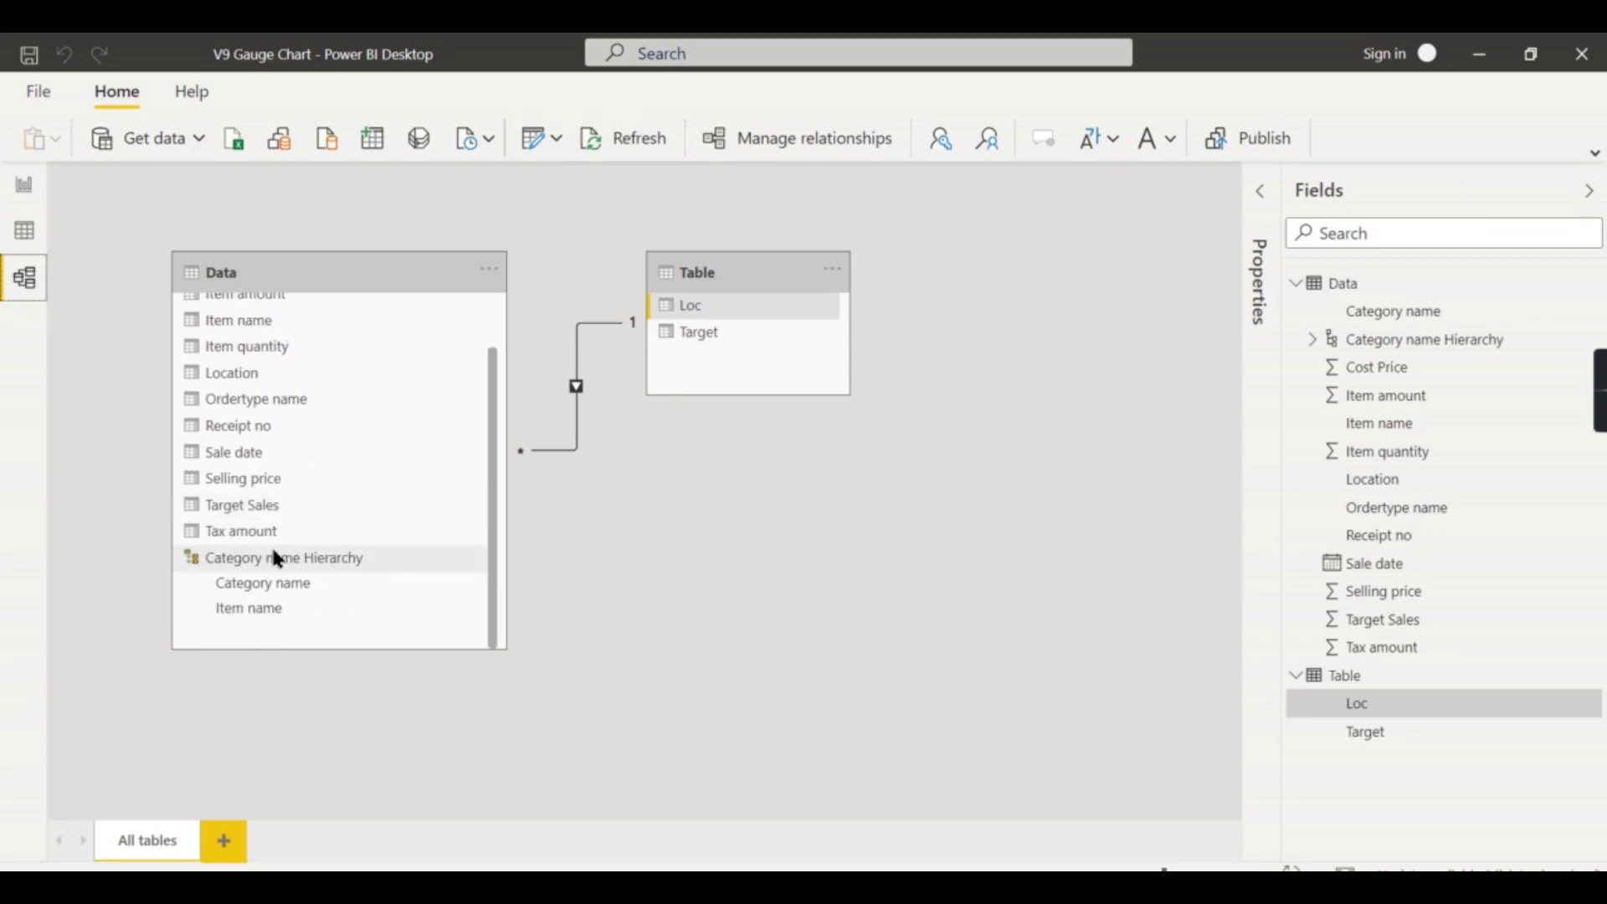
pyautogui.scroll(2, 270, 431)
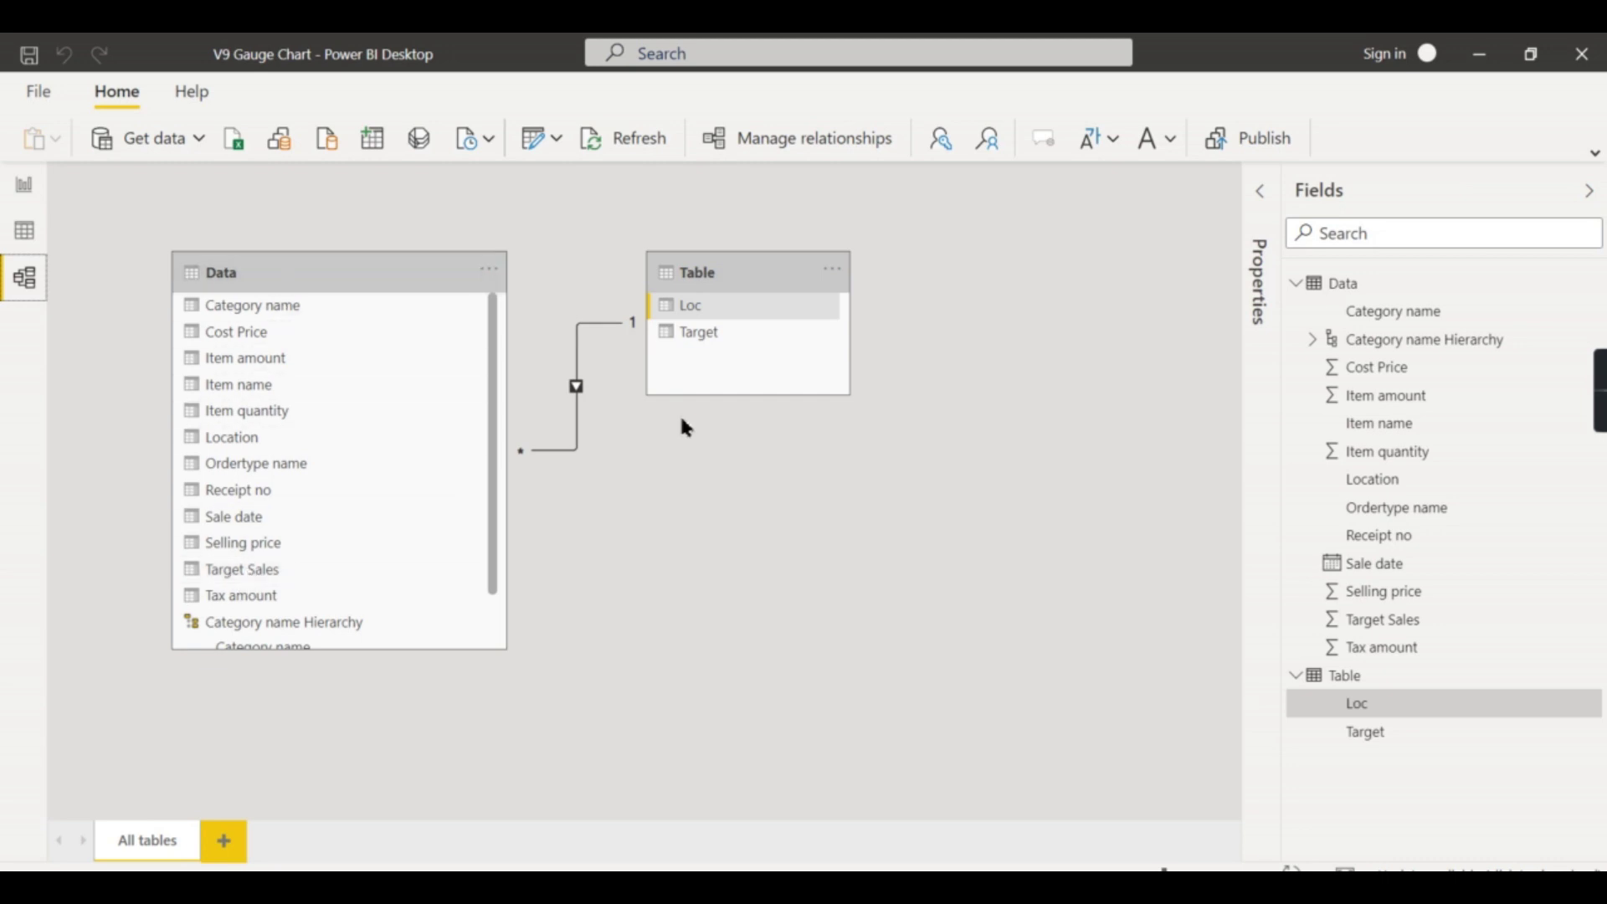
# - Move the third gauge under the second and select all three gauges
pyautogui.click(25, 185)
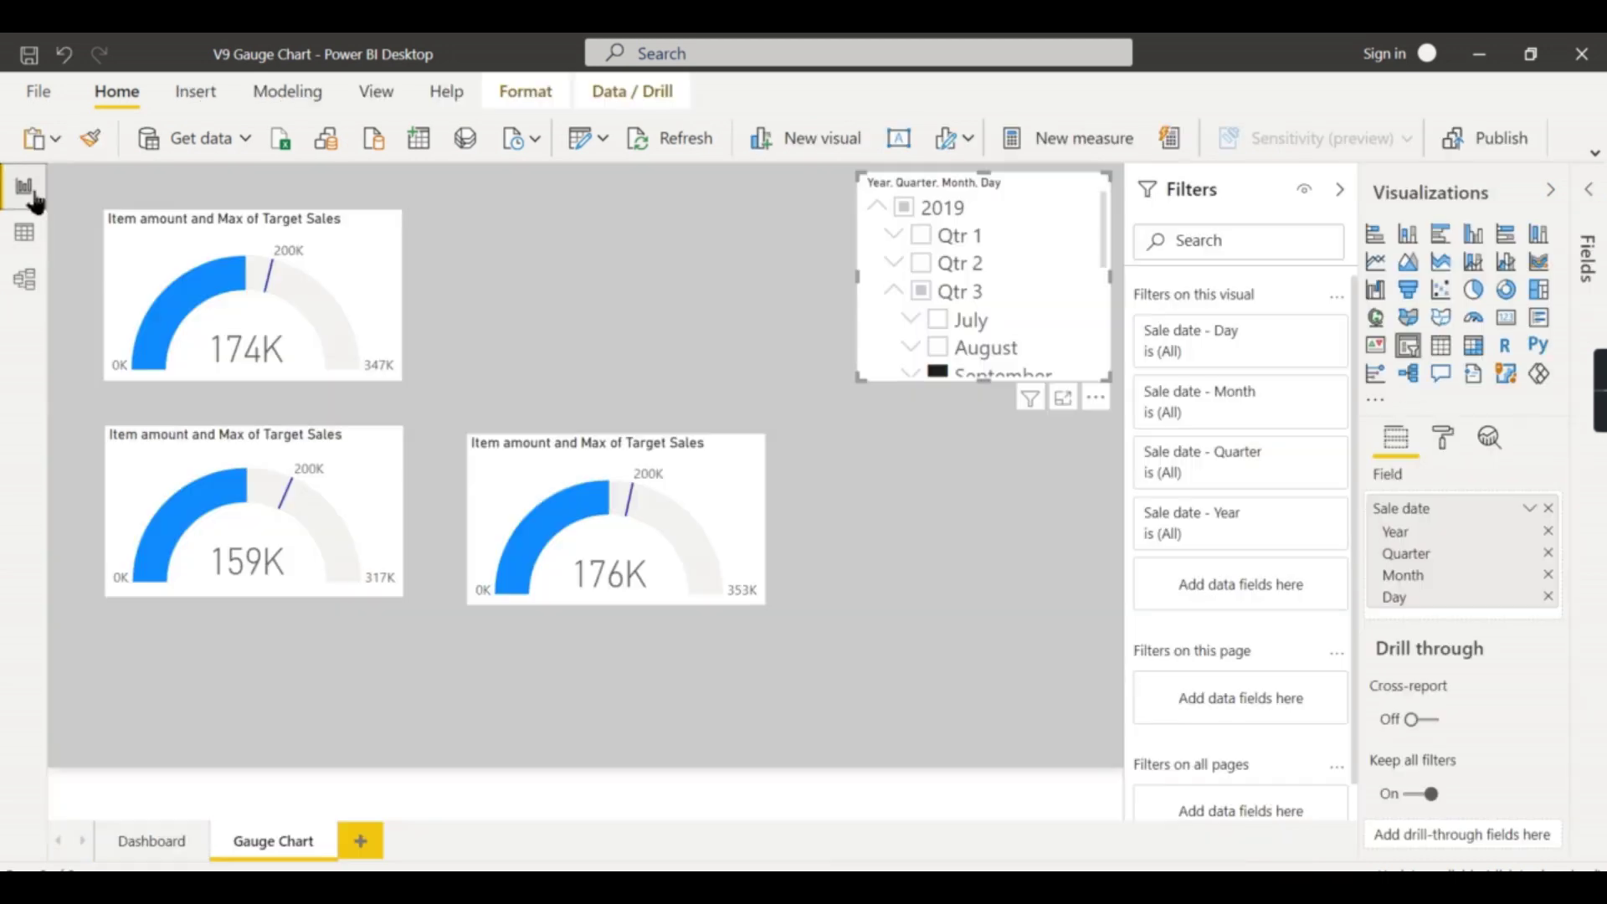
pyautogui.moveTo(524, 437); pyautogui.dragTo(161, 616)
pyautogui.click(278, 224)
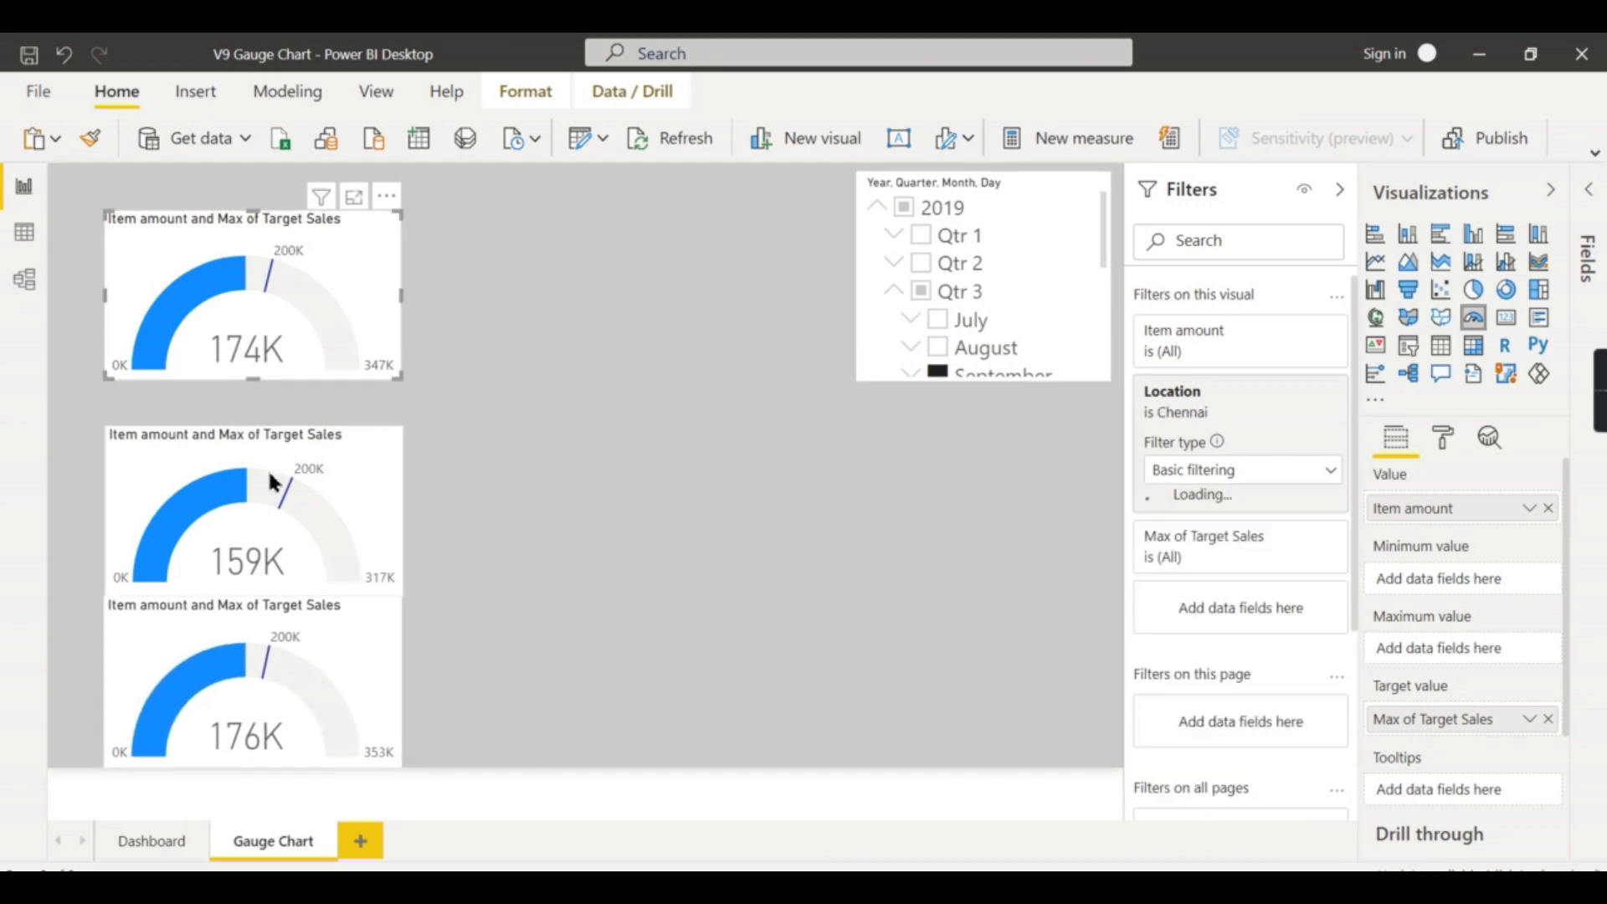
pyautogui.keyDown('ctrl'); pyautogui.click(279, 554); pyautogui.keyUp('ctrl')
pyautogui.keyDown('ctrl'); pyautogui.click(282, 613); pyautogui.keyUp('ctrl')
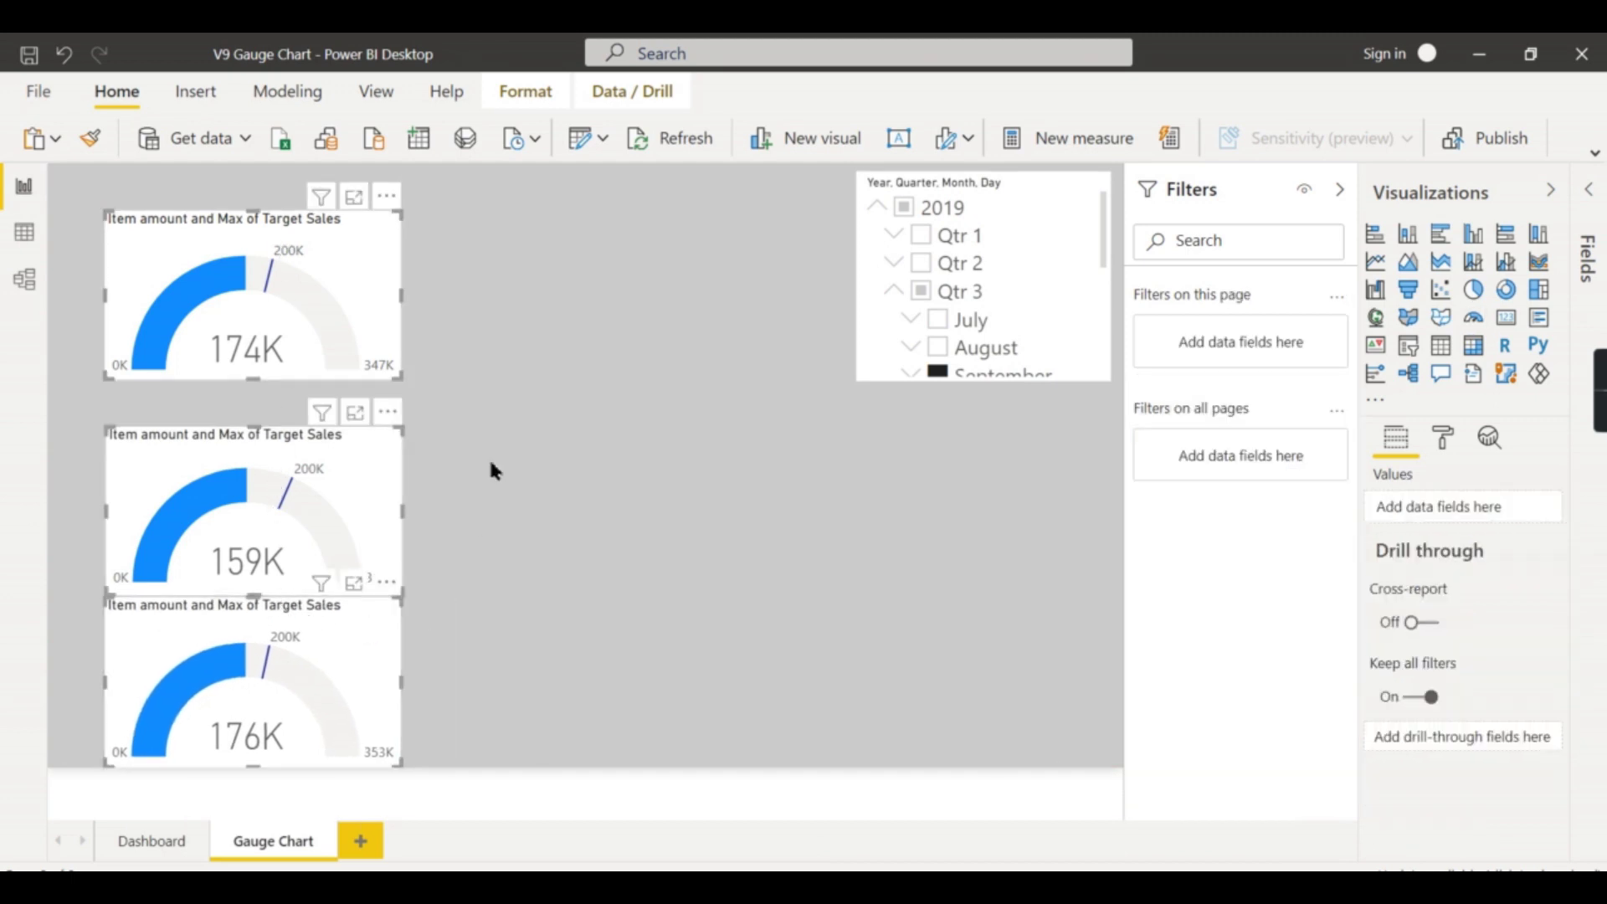
# - Duplicate the three gauges into a second column on the right
pyautogui.click(663, 286)
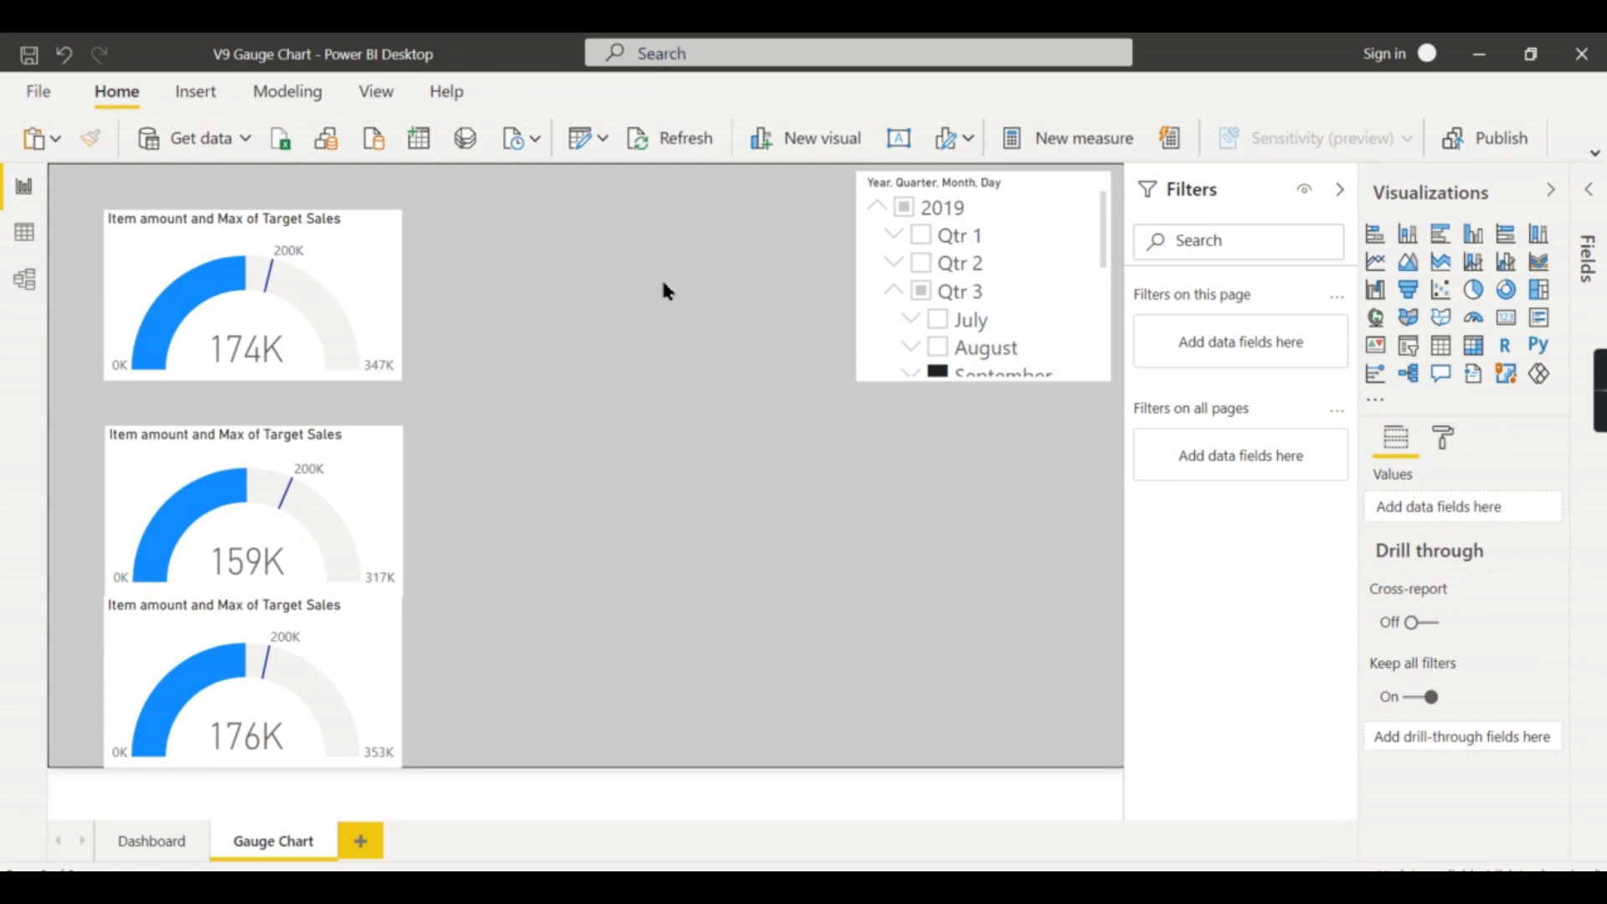
pyautogui.hotkey('ctrl', 'z')
pyautogui.hotkey('ctrl', 'v')
pyautogui.moveTo(351, 218); pyautogui.dragTo(711, 193)
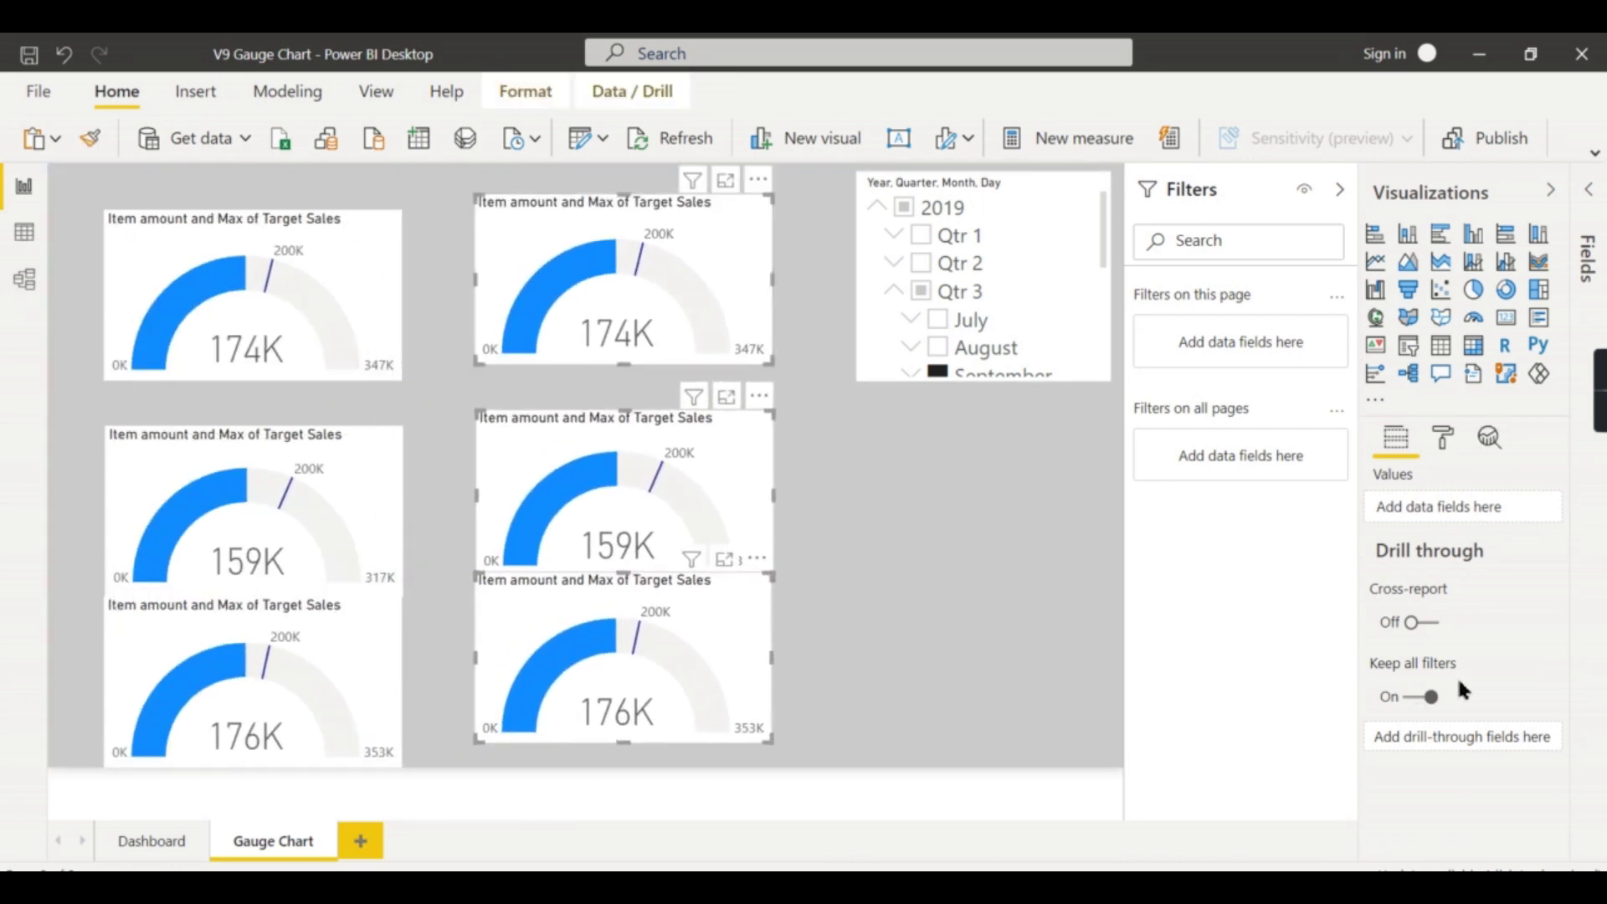
# - Remove the Chennai location filter from the top copied gauge
pyautogui.click(741, 237)
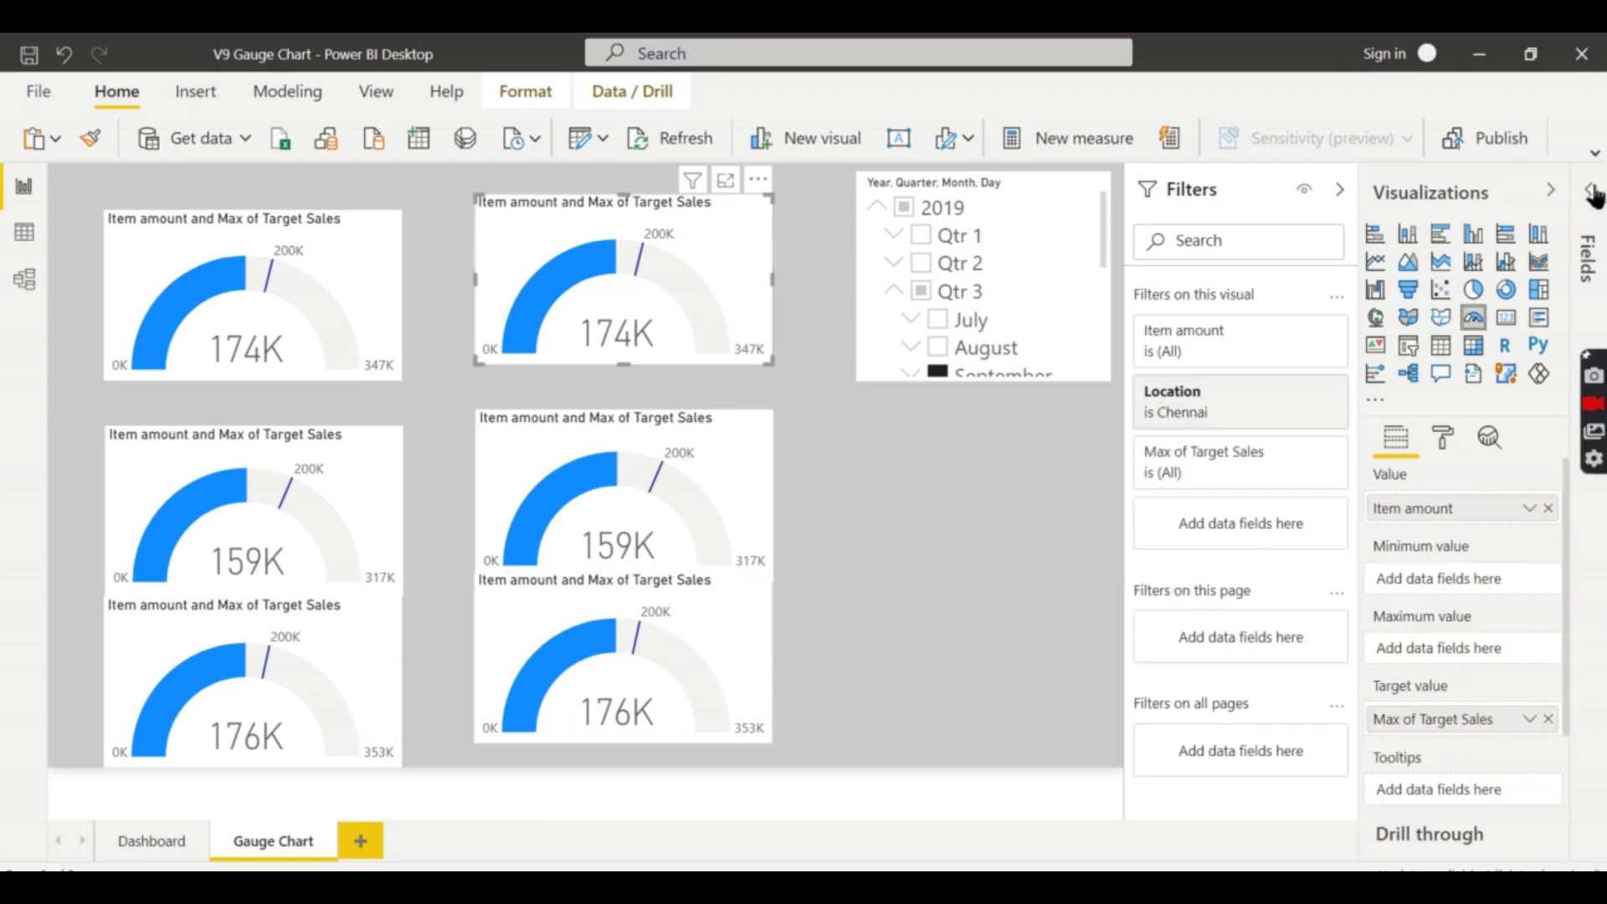
pyautogui.click(1593, 193)
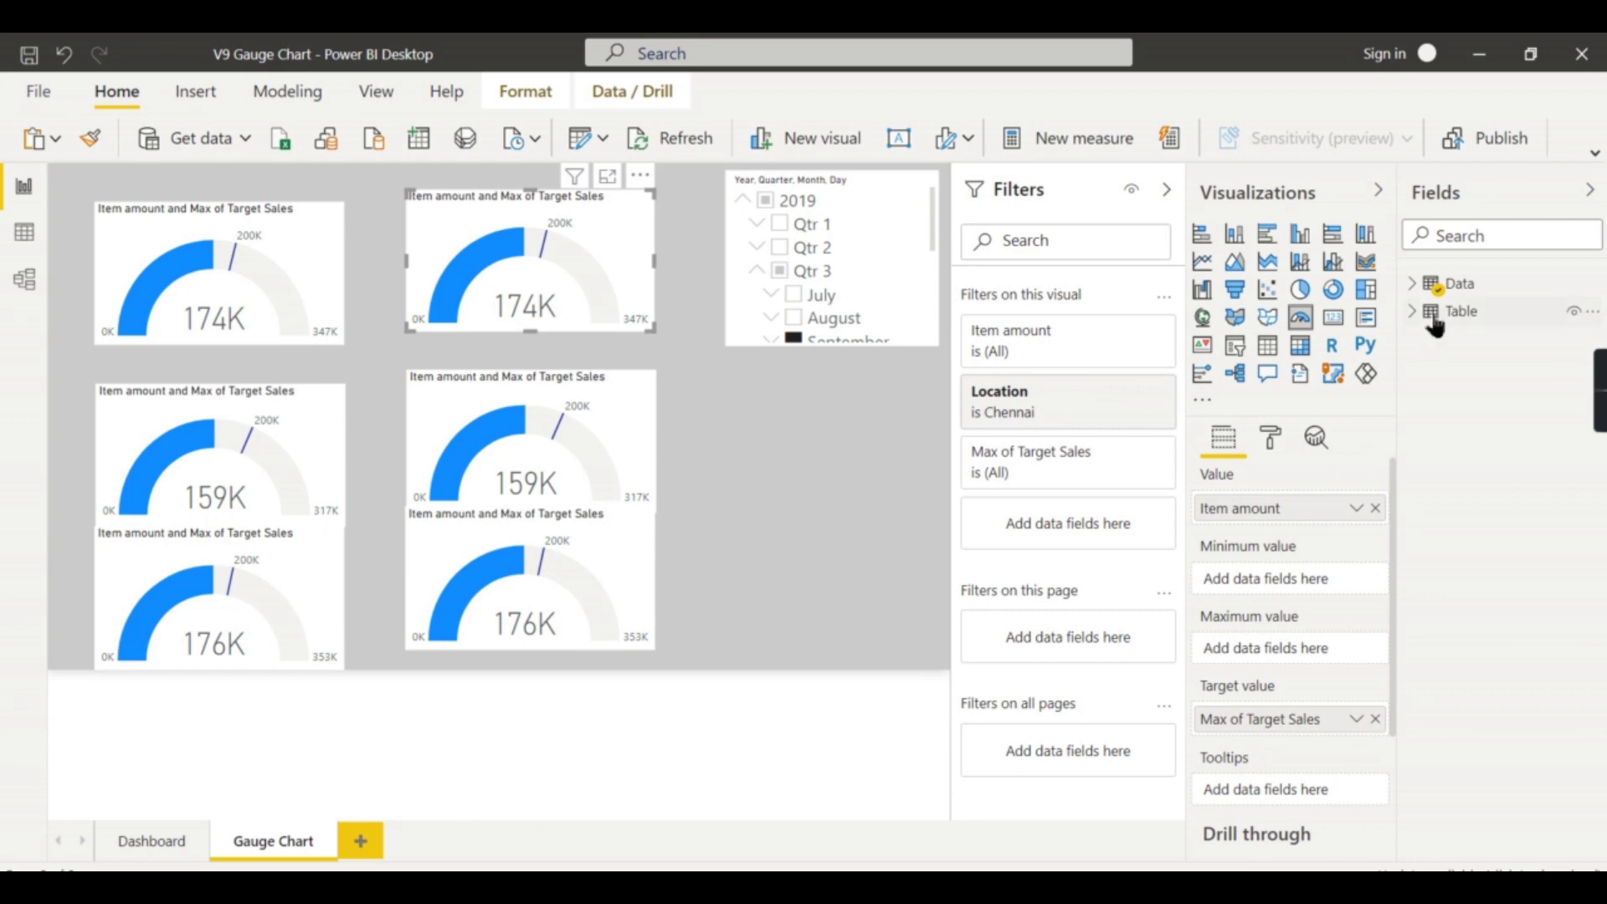
pyautogui.click(1131, 391)
# - Clear the middle and bottom copies' location filters and filter the bottom copy to Bangalore by Loc
pyautogui.click(637, 407)
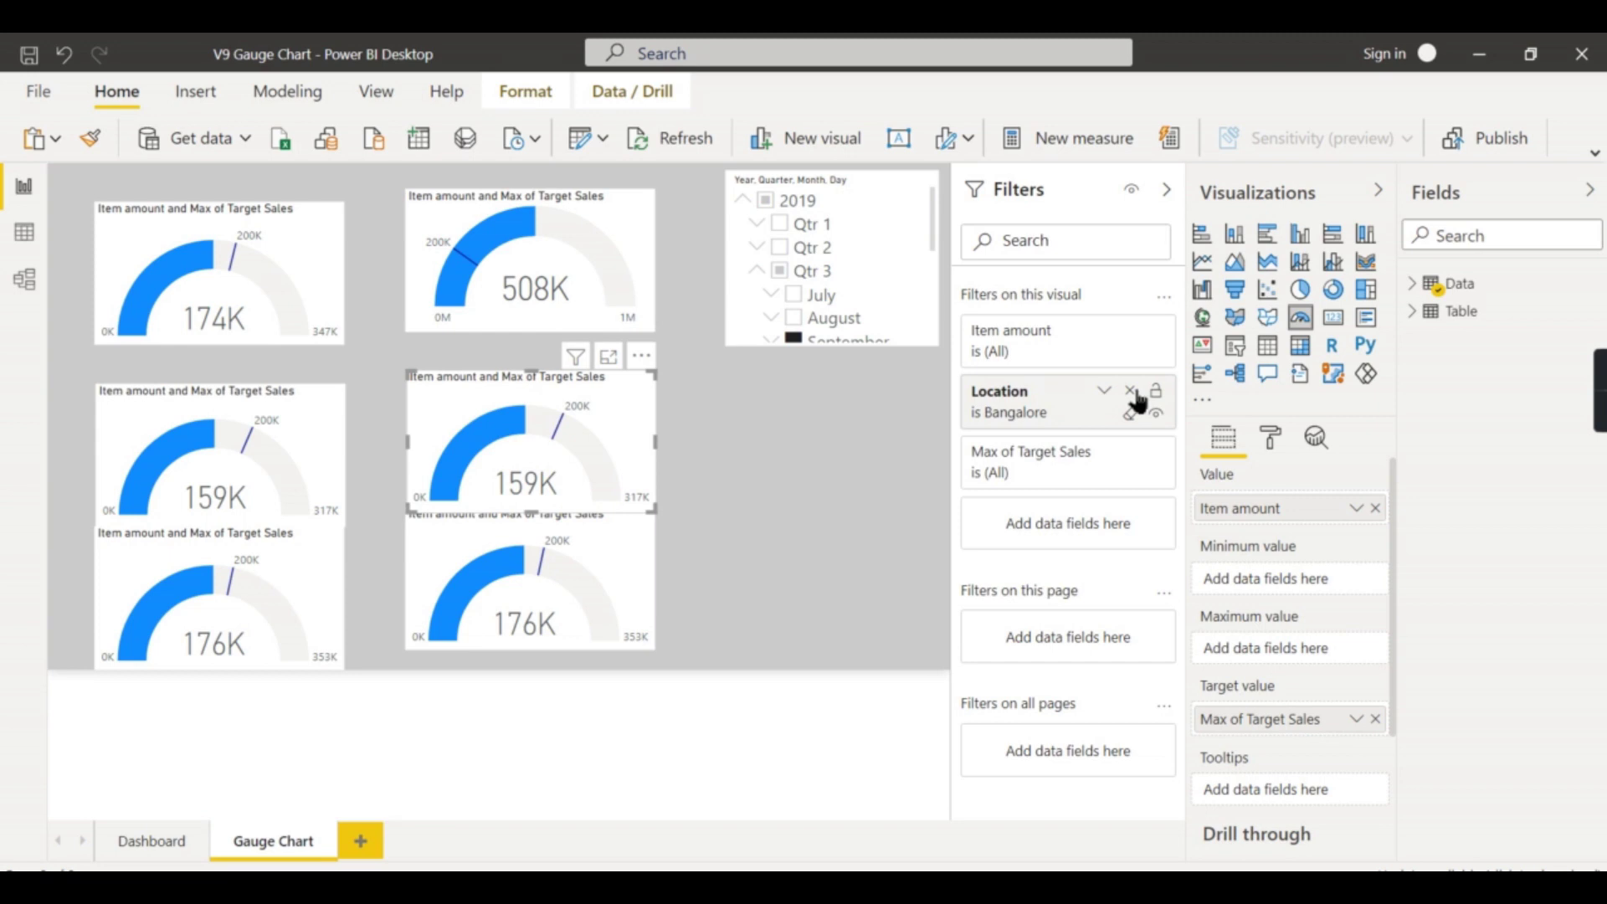
pyautogui.click(1131, 391)
pyautogui.click(595, 573)
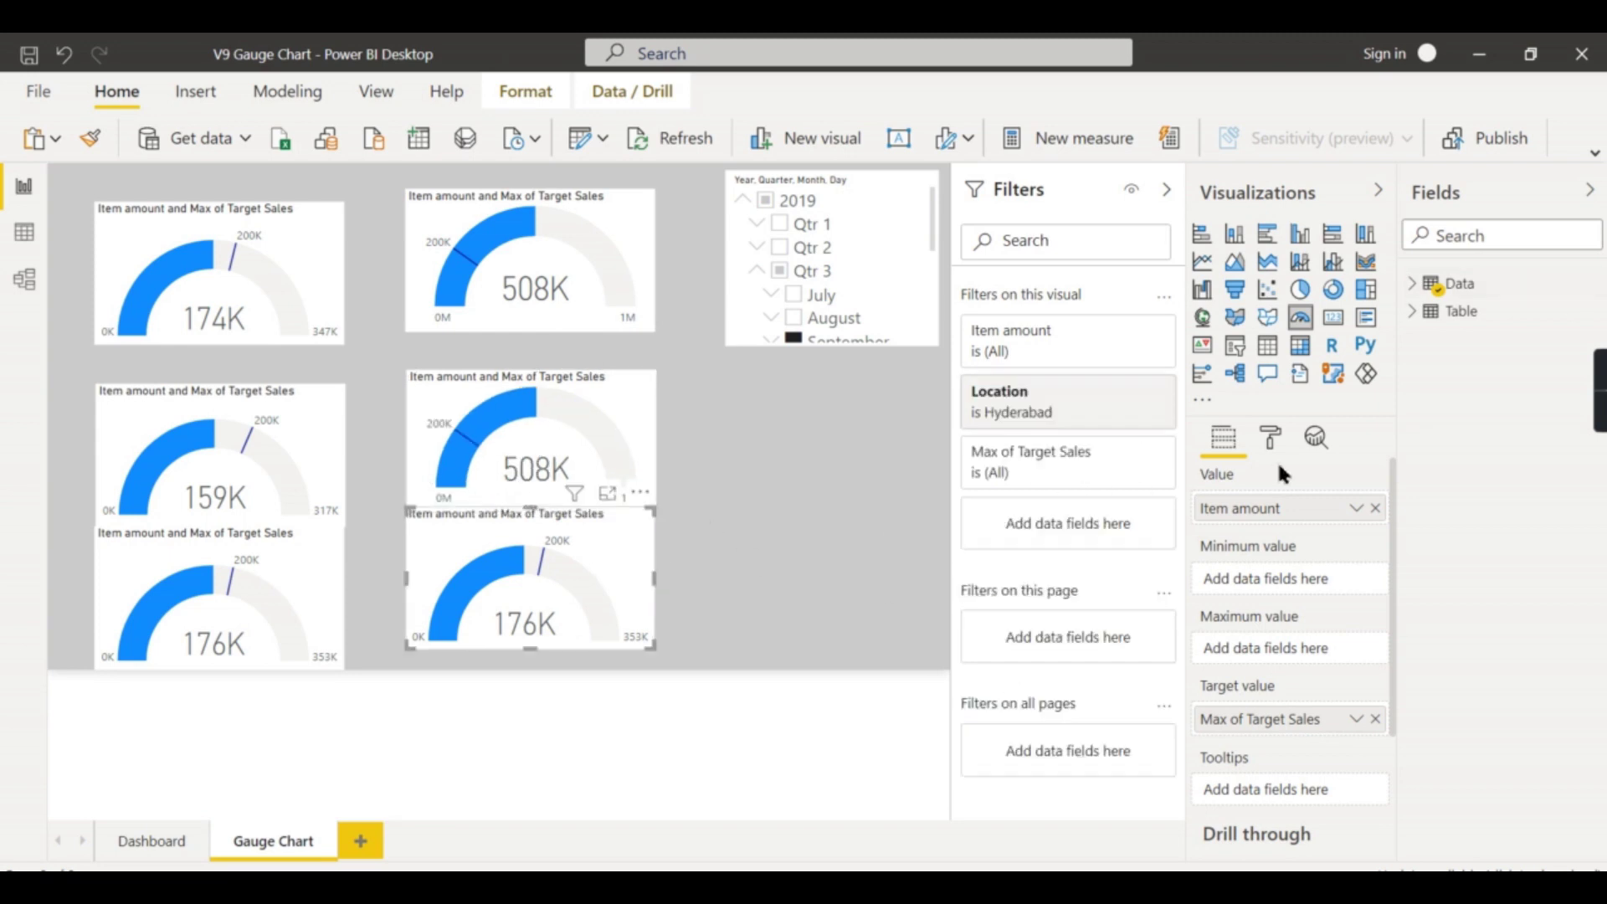
pyautogui.click(1151, 391)
pyautogui.click(1414, 311)
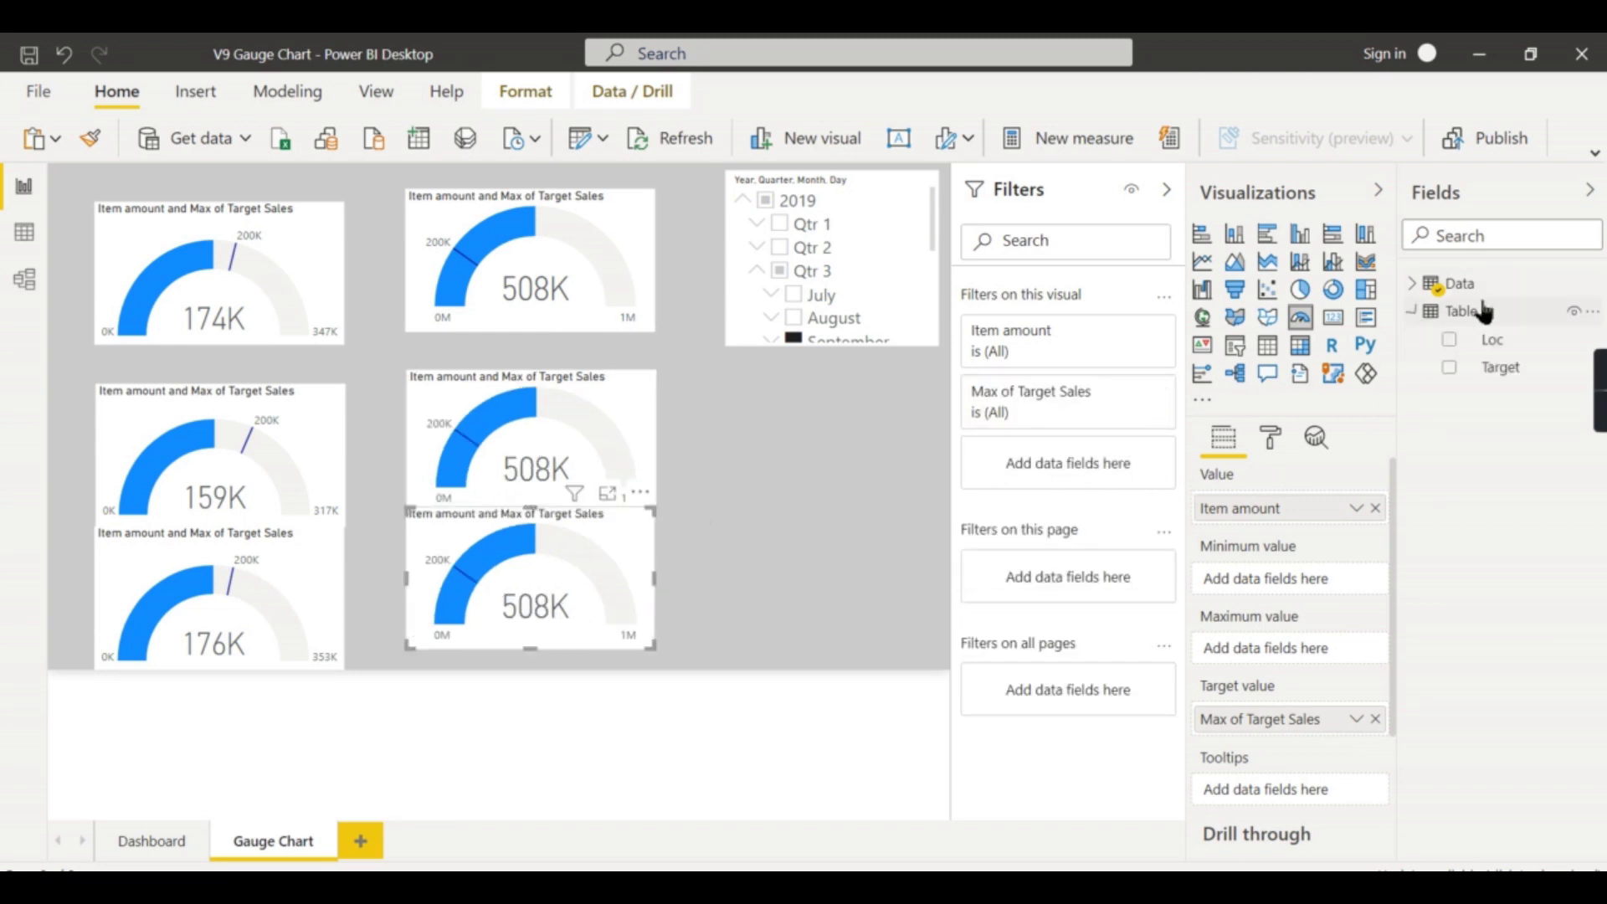
pyautogui.moveTo(1492, 347); pyautogui.dragTo(1063, 473)
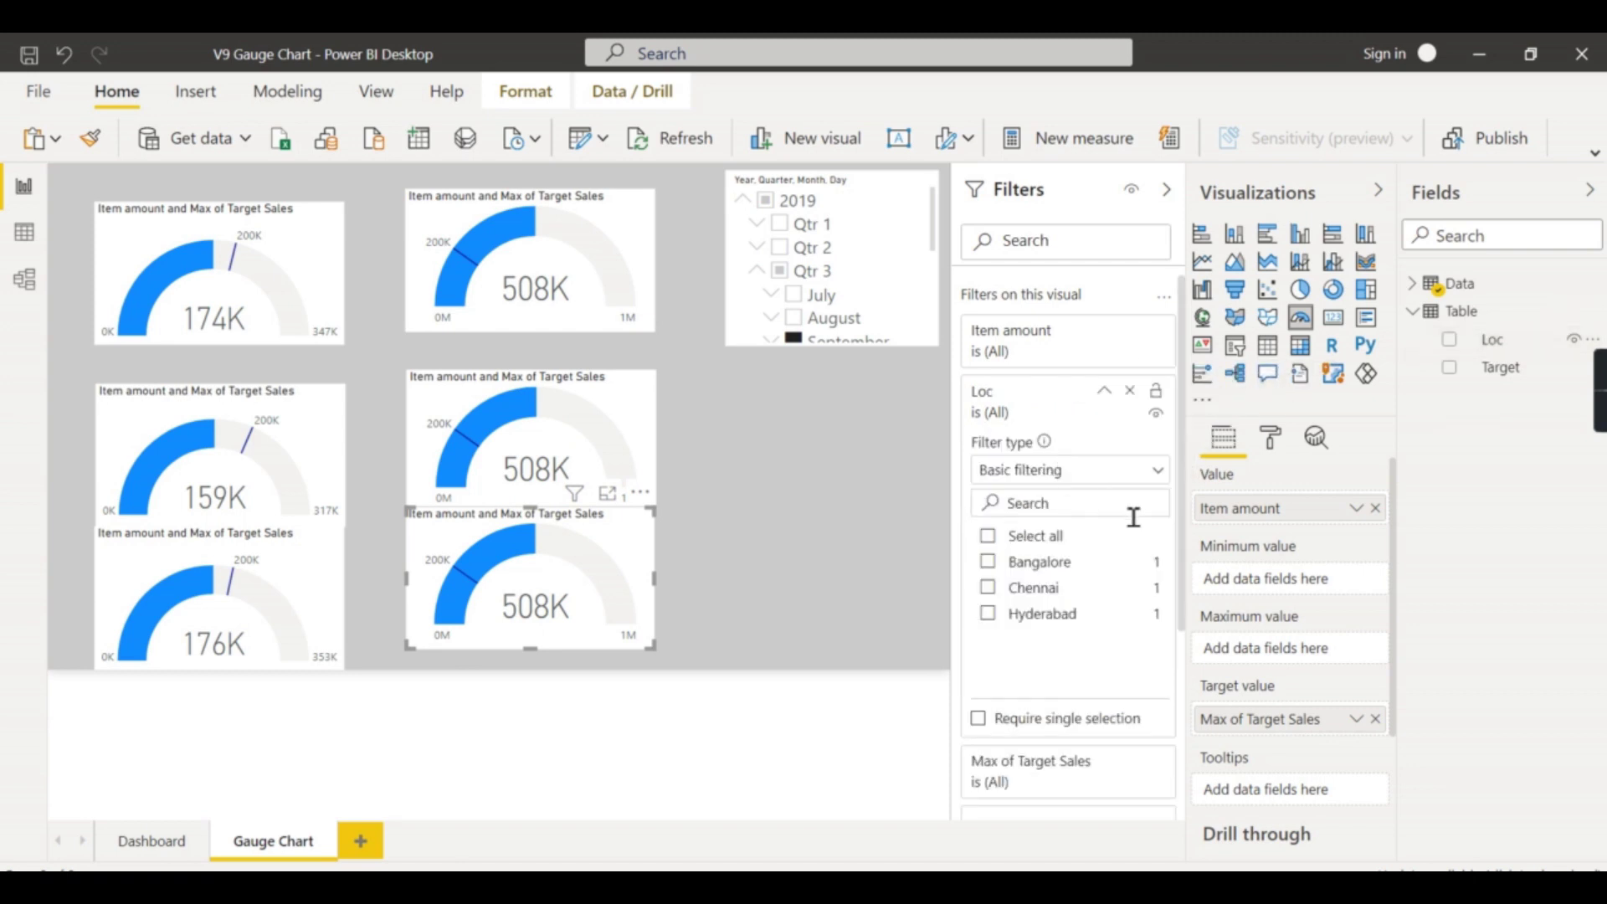
pyautogui.click(1028, 566)
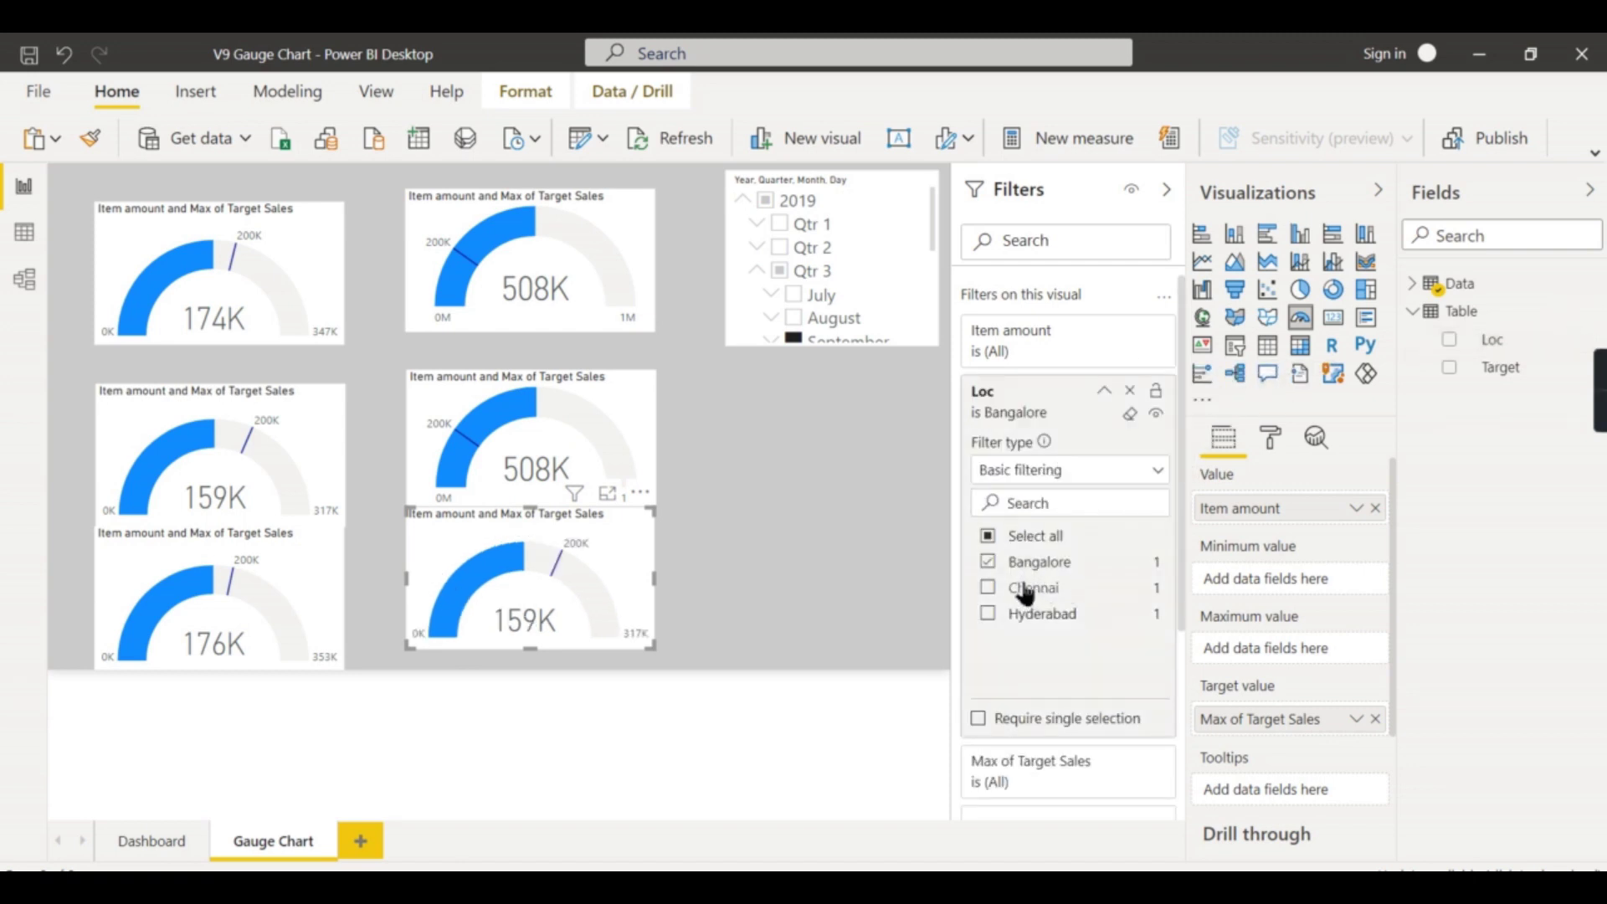
# - Filter the top copied gauge to Loc Chennai
pyautogui.click(585, 224)
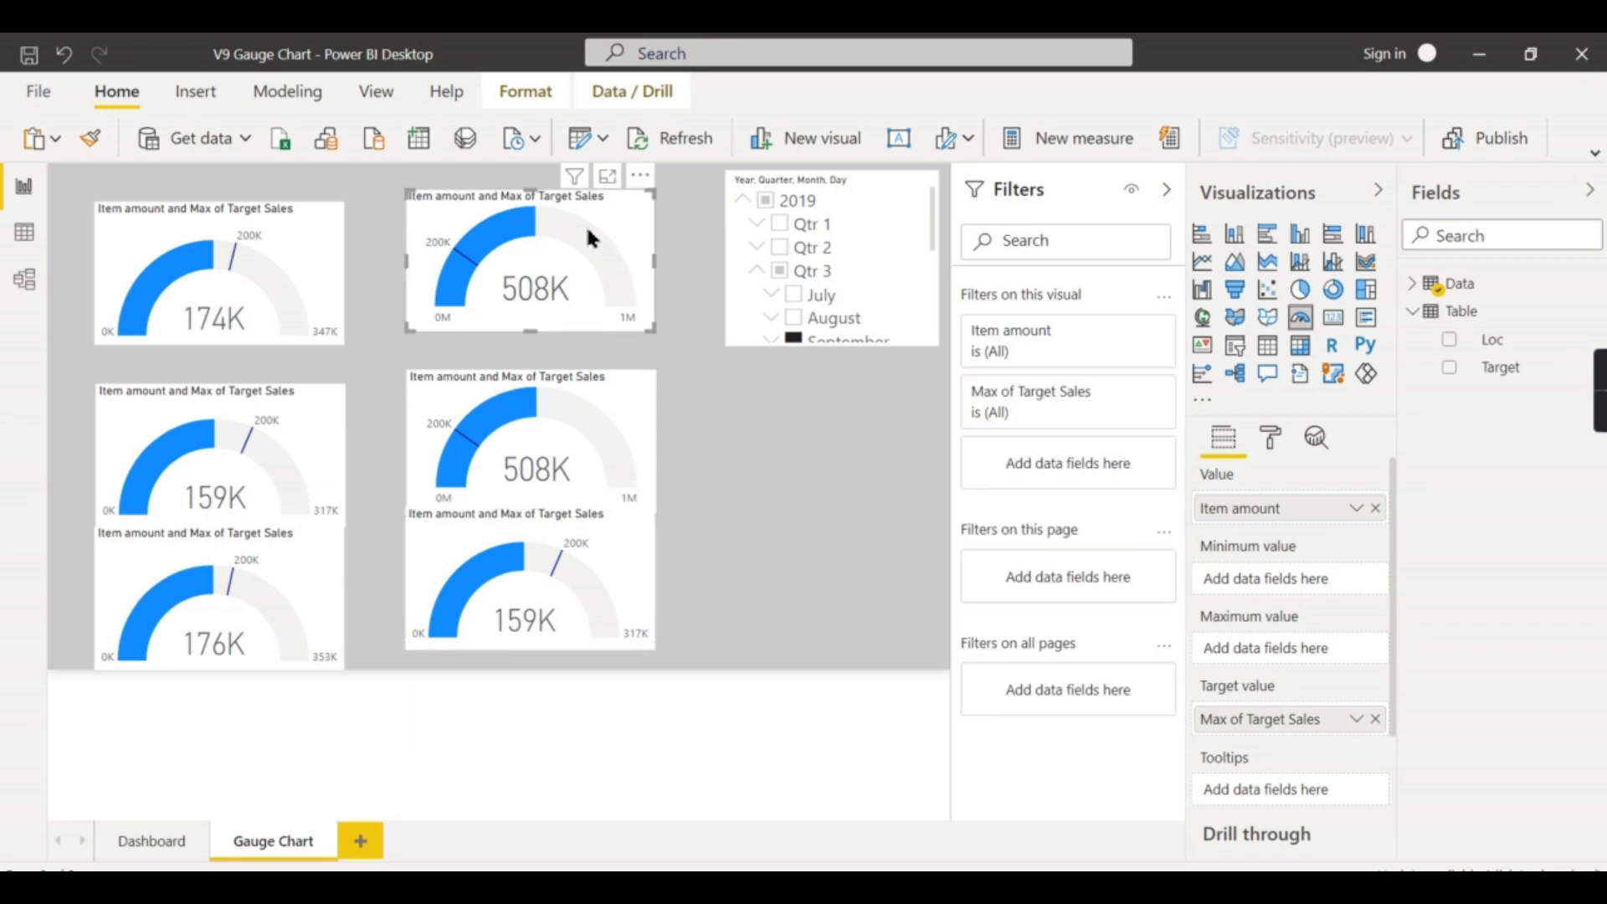
pyautogui.click(304, 223)
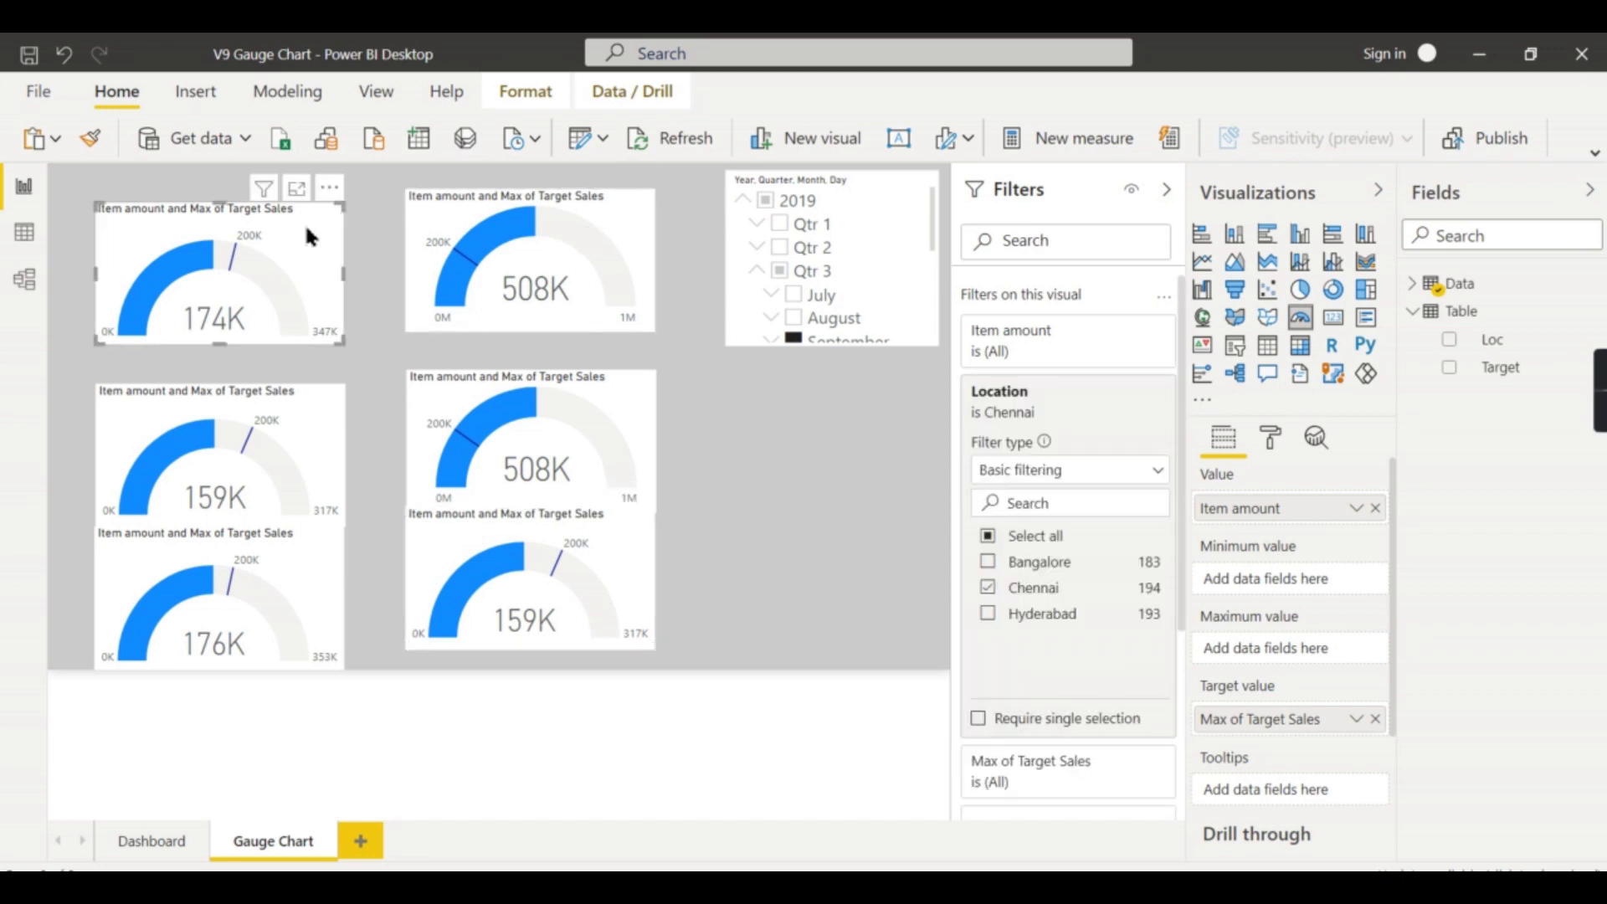
pyautogui.click(502, 224)
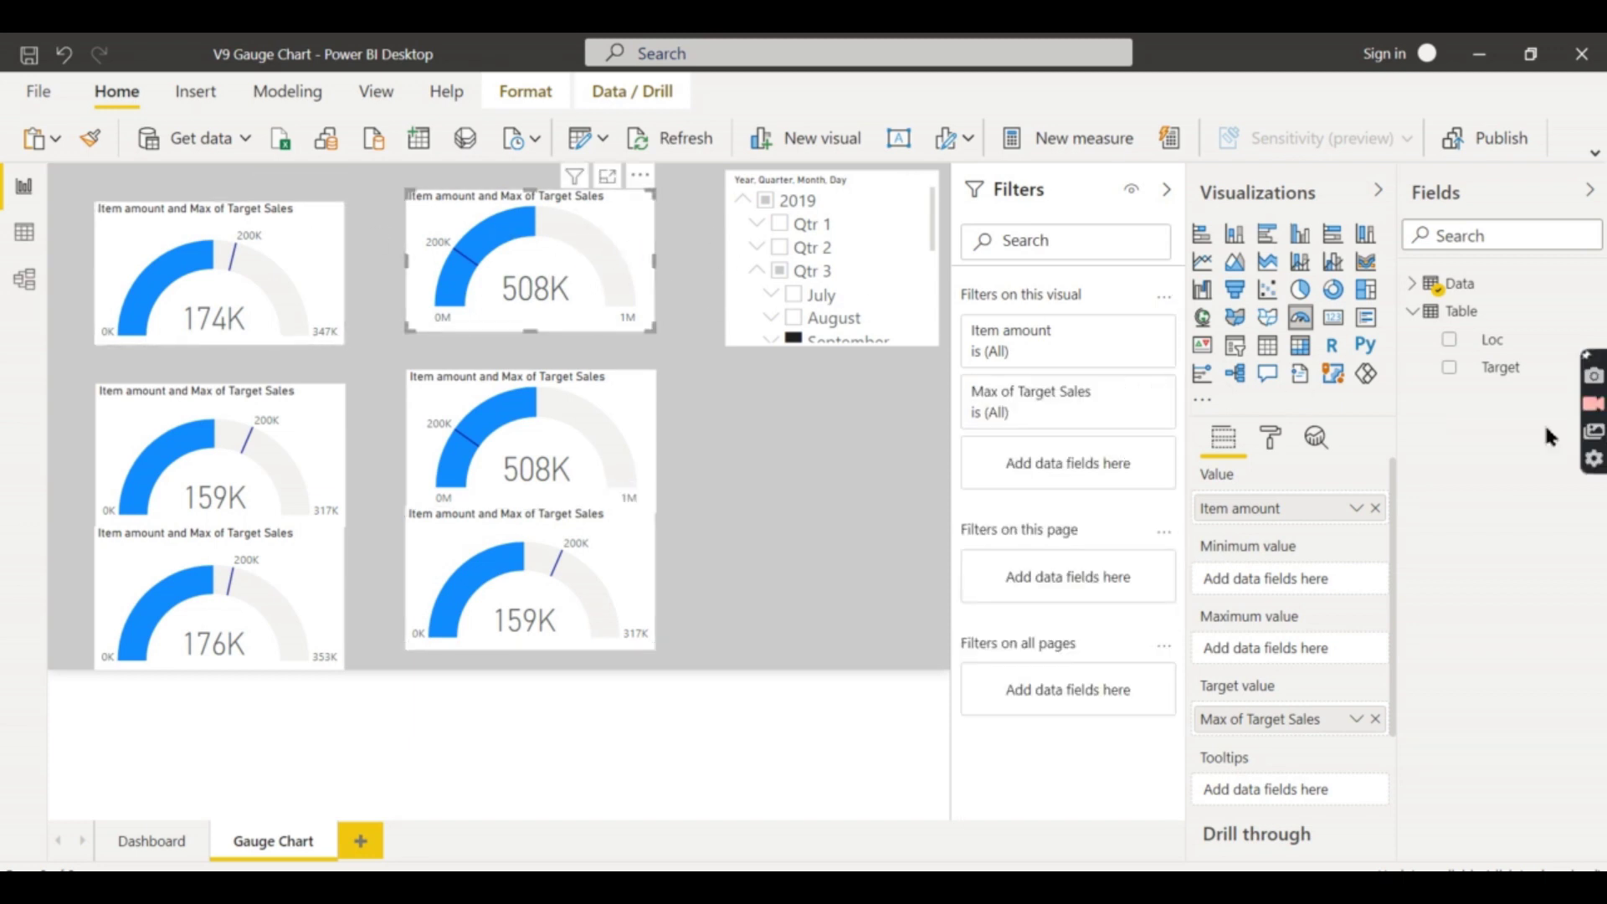
pyautogui.moveTo(1504, 356); pyautogui.dragTo(1075, 447)
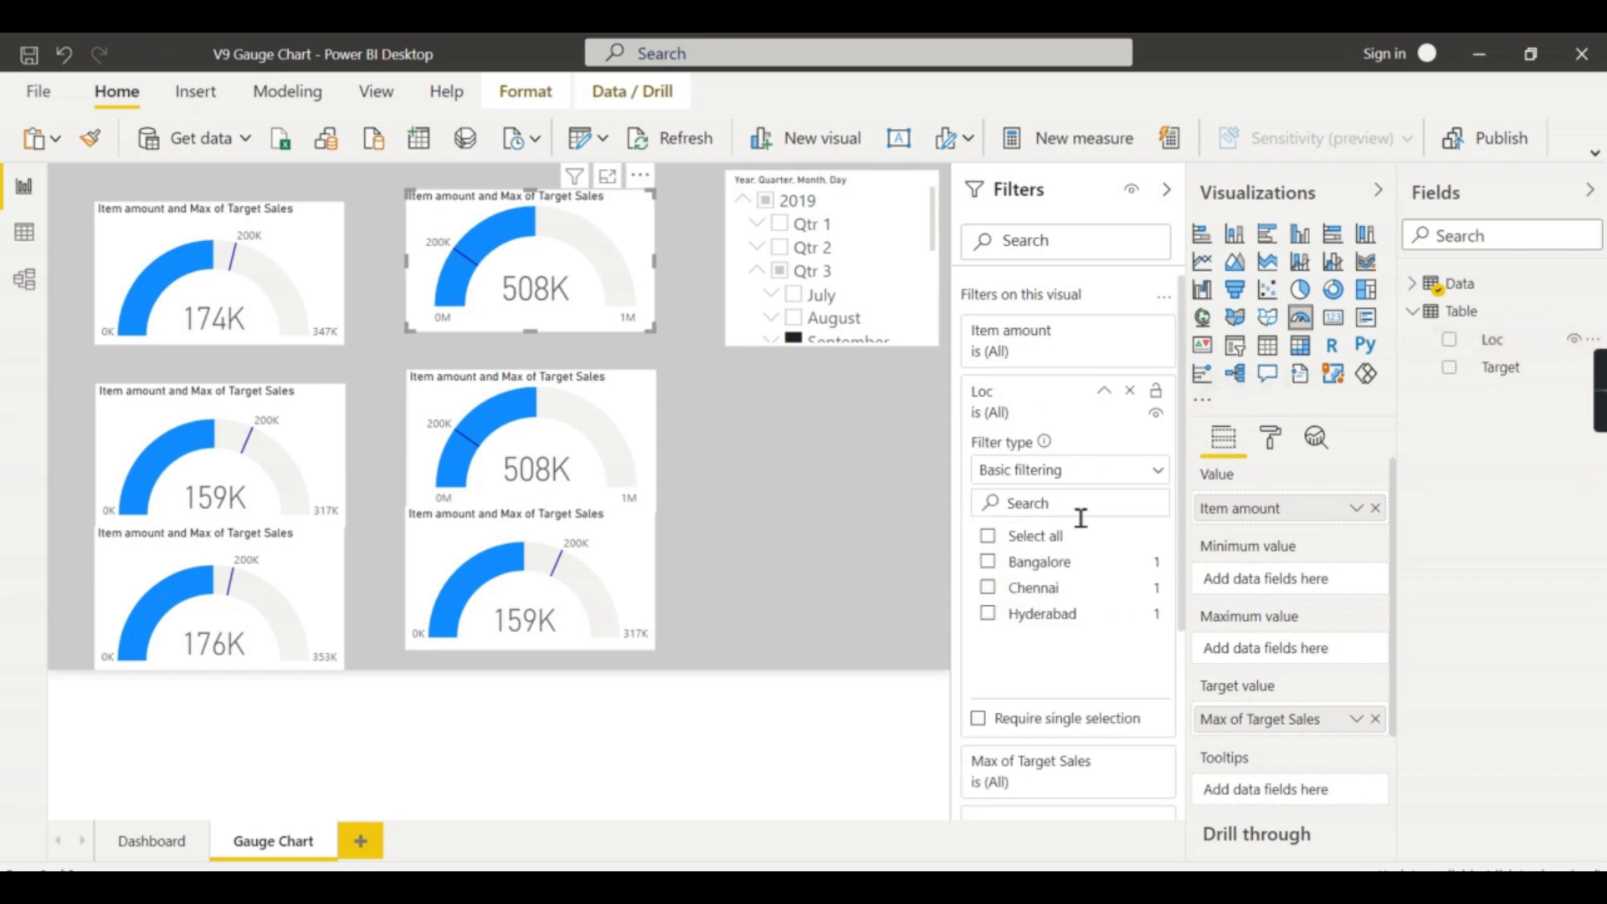
pyautogui.click(1038, 588)
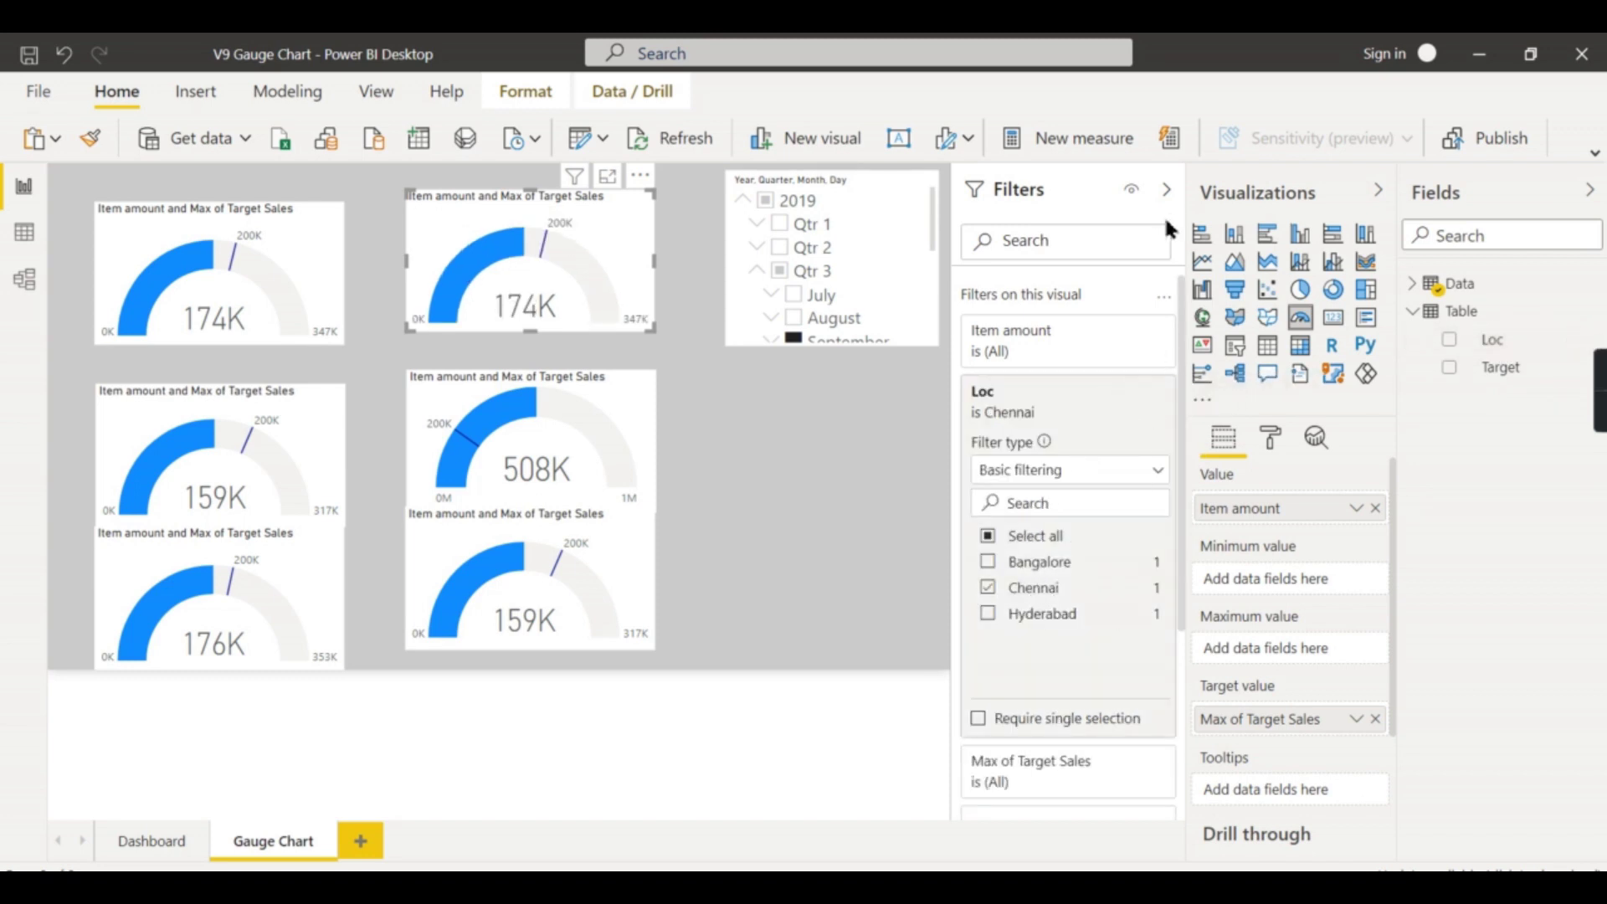
pyautogui.click(1105, 392)
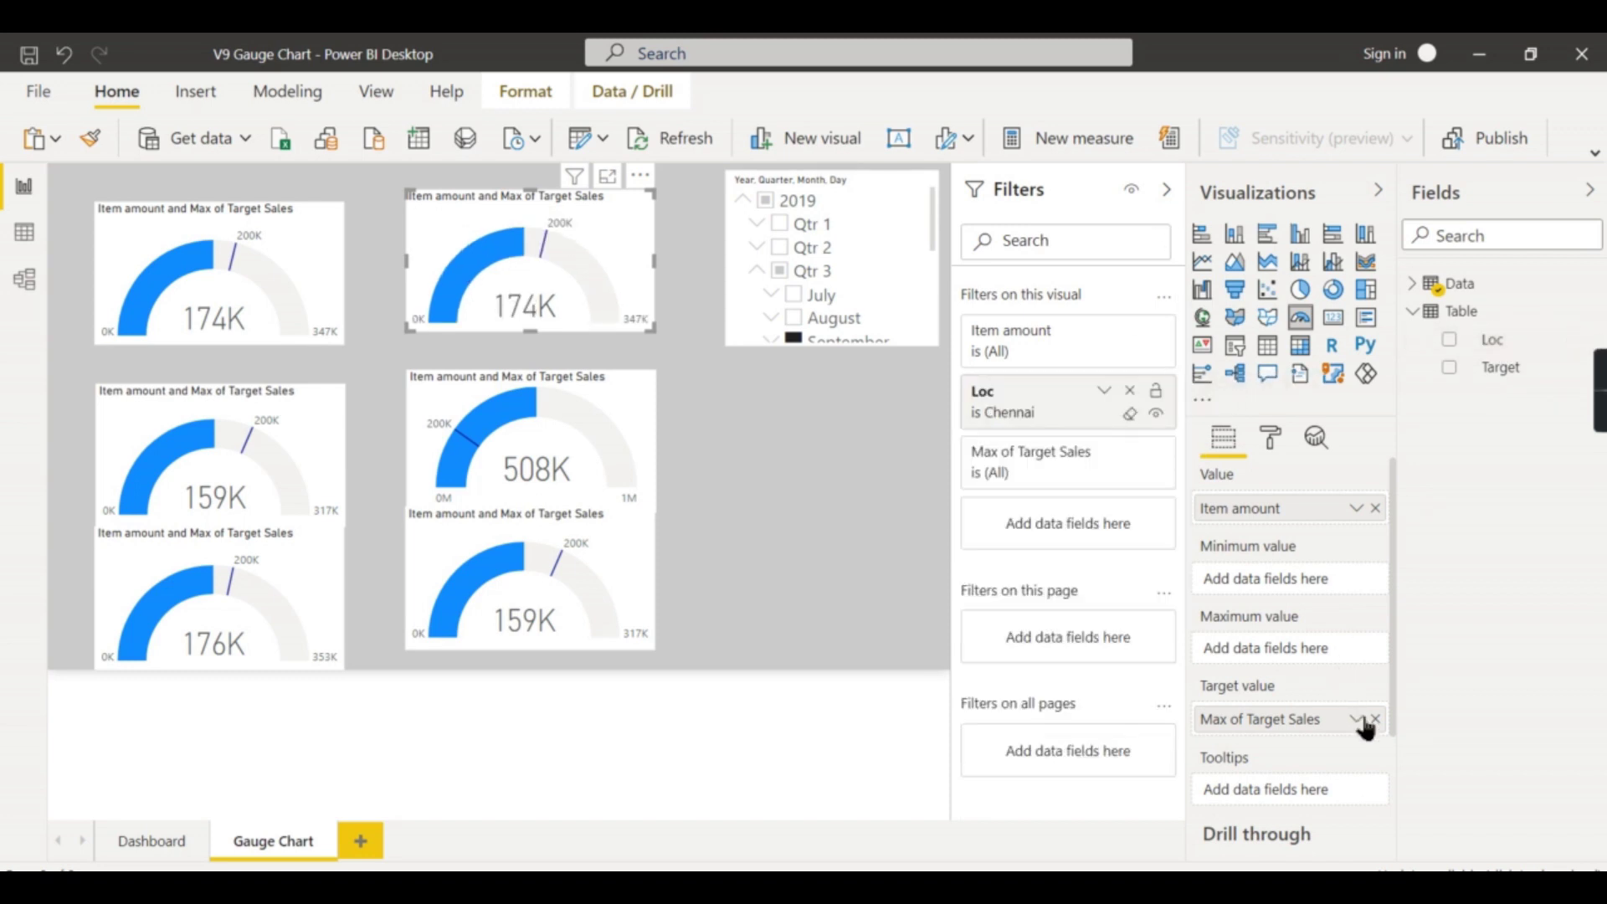
# - Replace the top copy's target with Sum of Target (190K) and add a Loc filter to the 508K gauge
pyautogui.click(1375, 719)
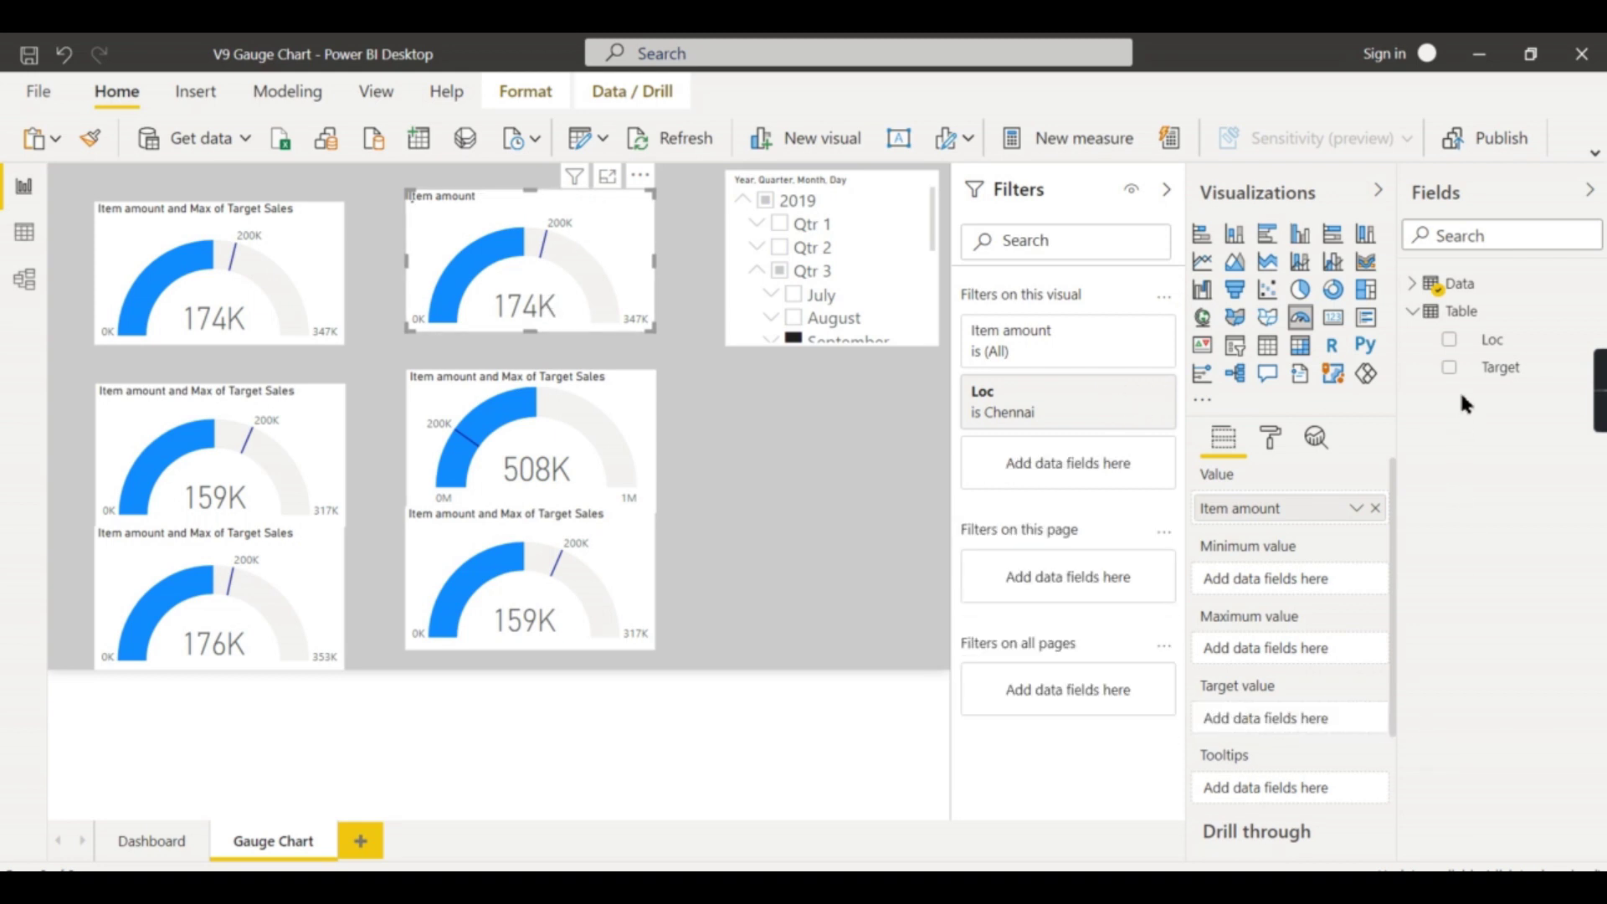
pyautogui.moveTo(1492, 368); pyautogui.dragTo(1277, 722)
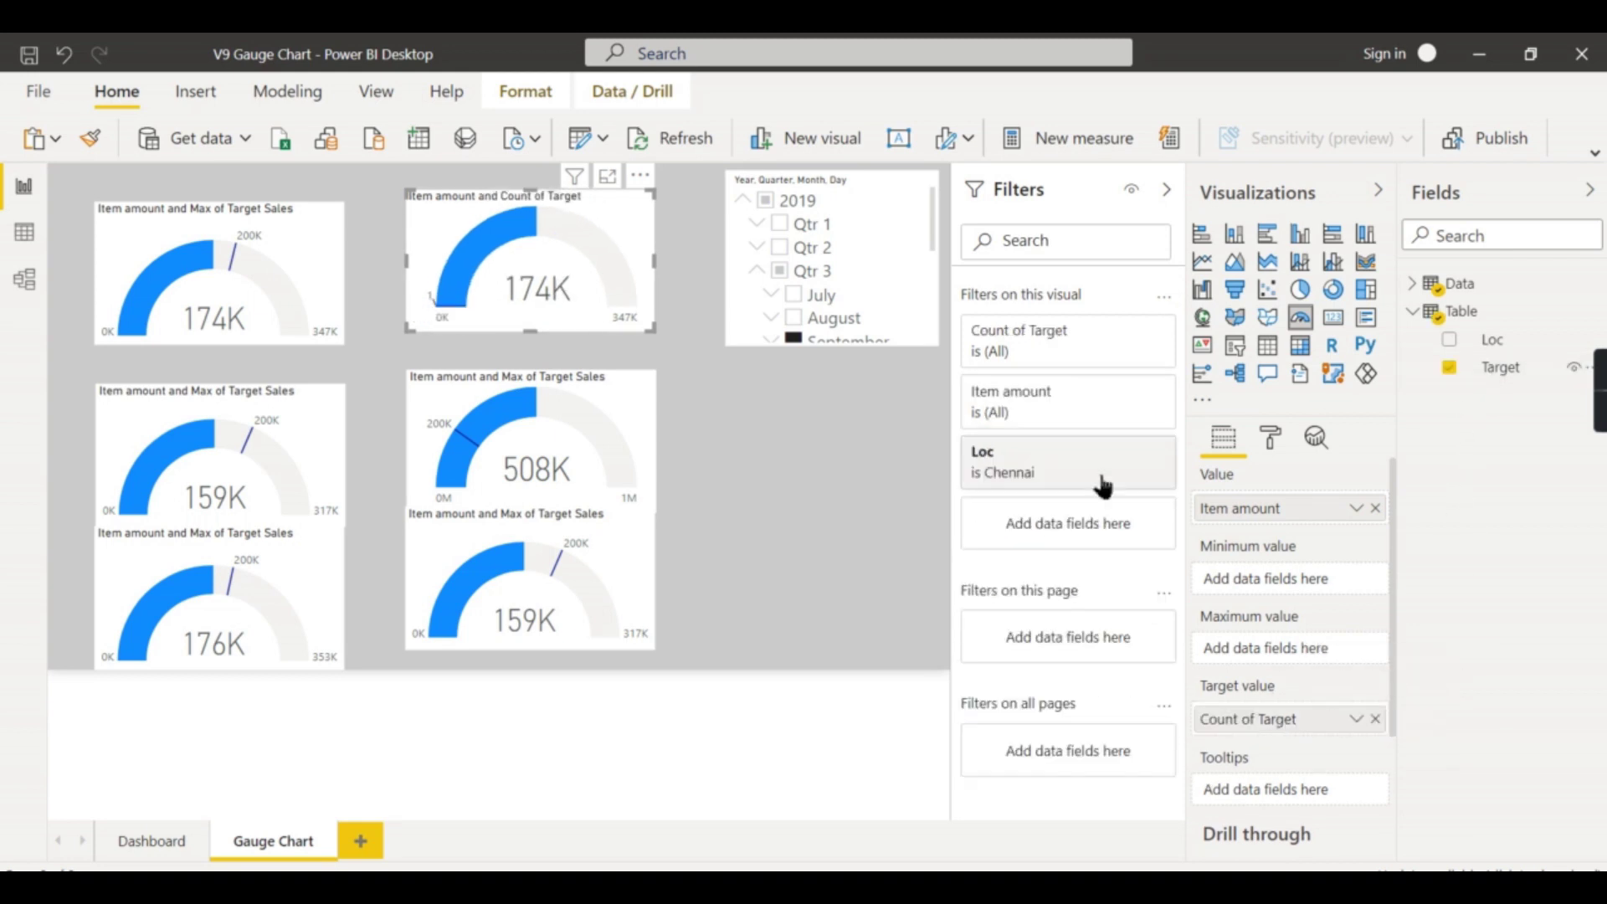
pyautogui.click(1355, 720)
pyautogui.click(1426, 426)
pyautogui.click(600, 383)
pyautogui.moveTo(1481, 339); pyautogui.dragTo(1040, 456)
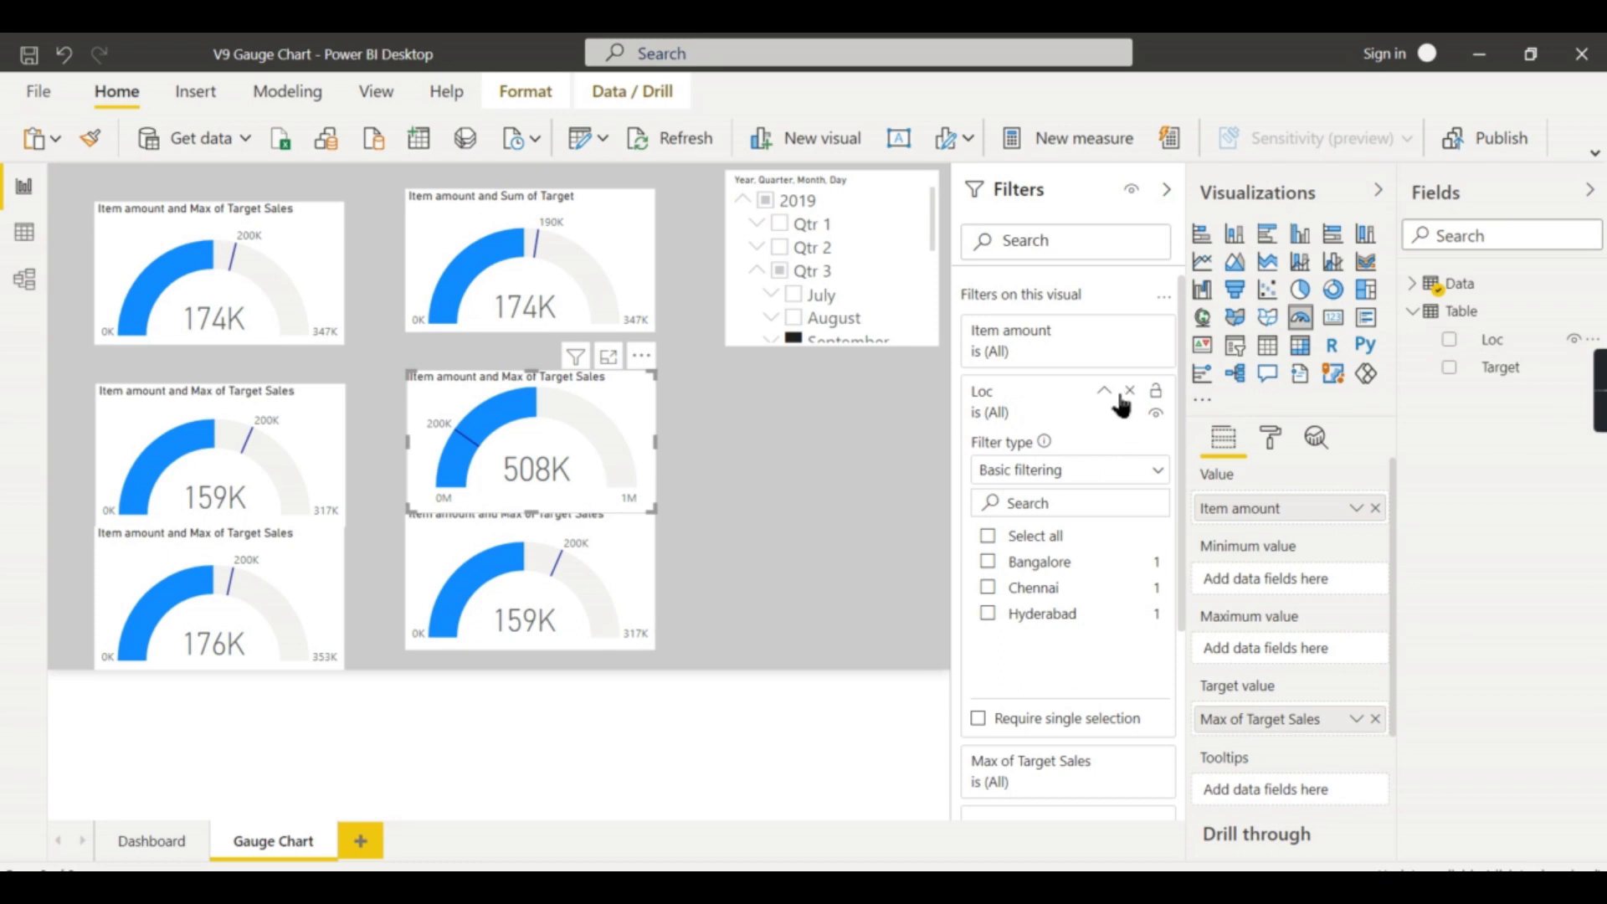
# - Limit the middle gauge to Bangalore and set its target to Sum of Target (180K)
pyautogui.click(1015, 562)
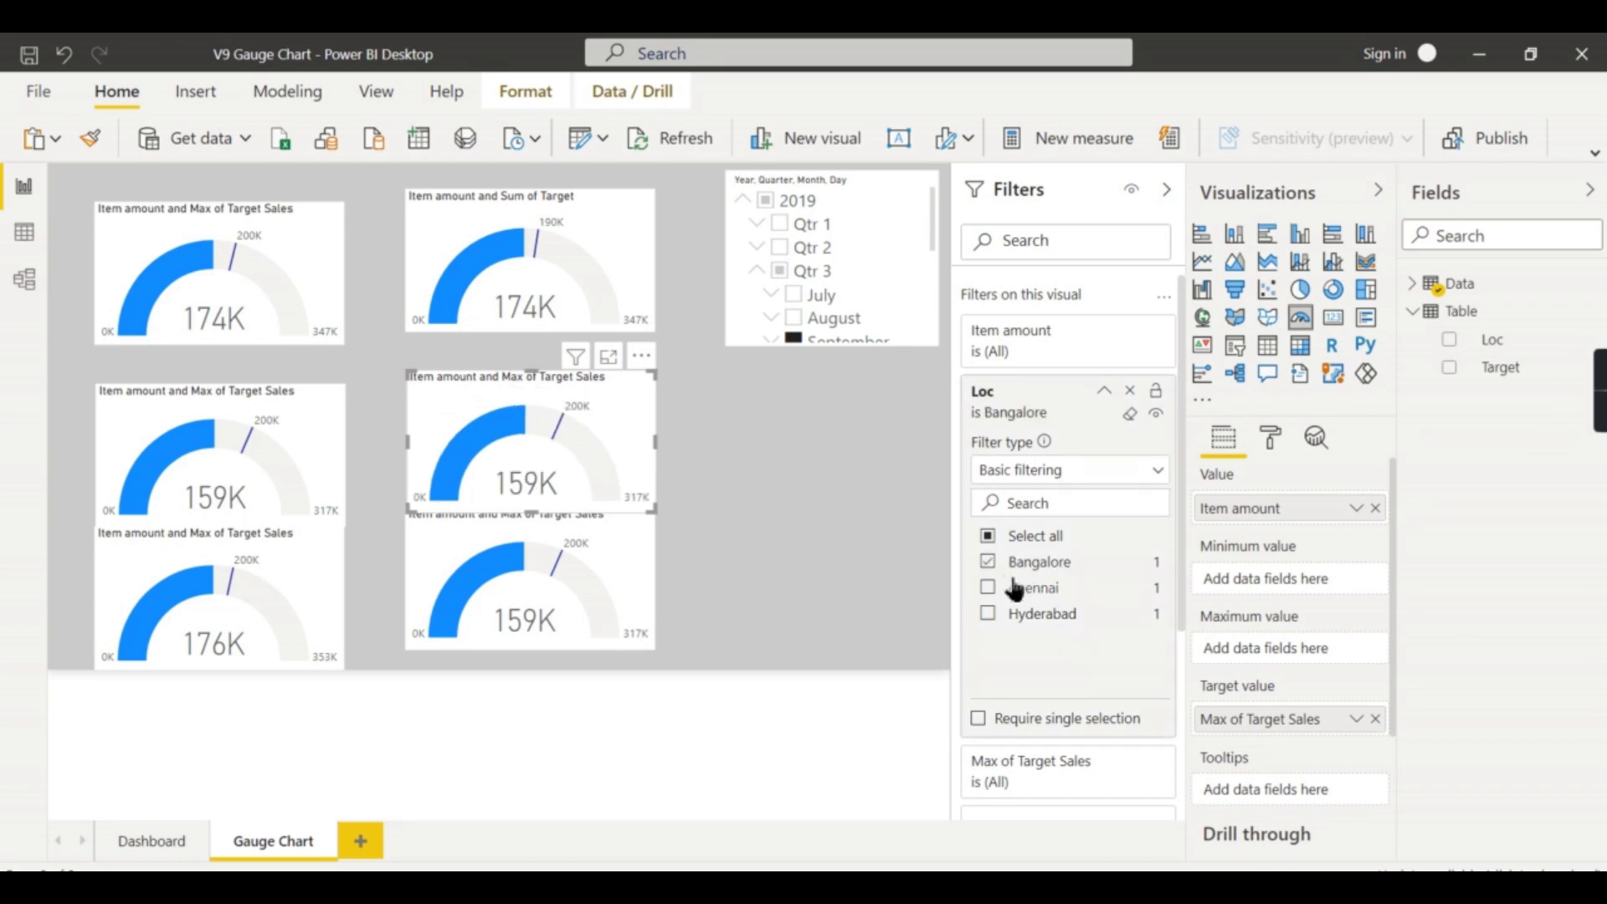
pyautogui.click(1113, 391)
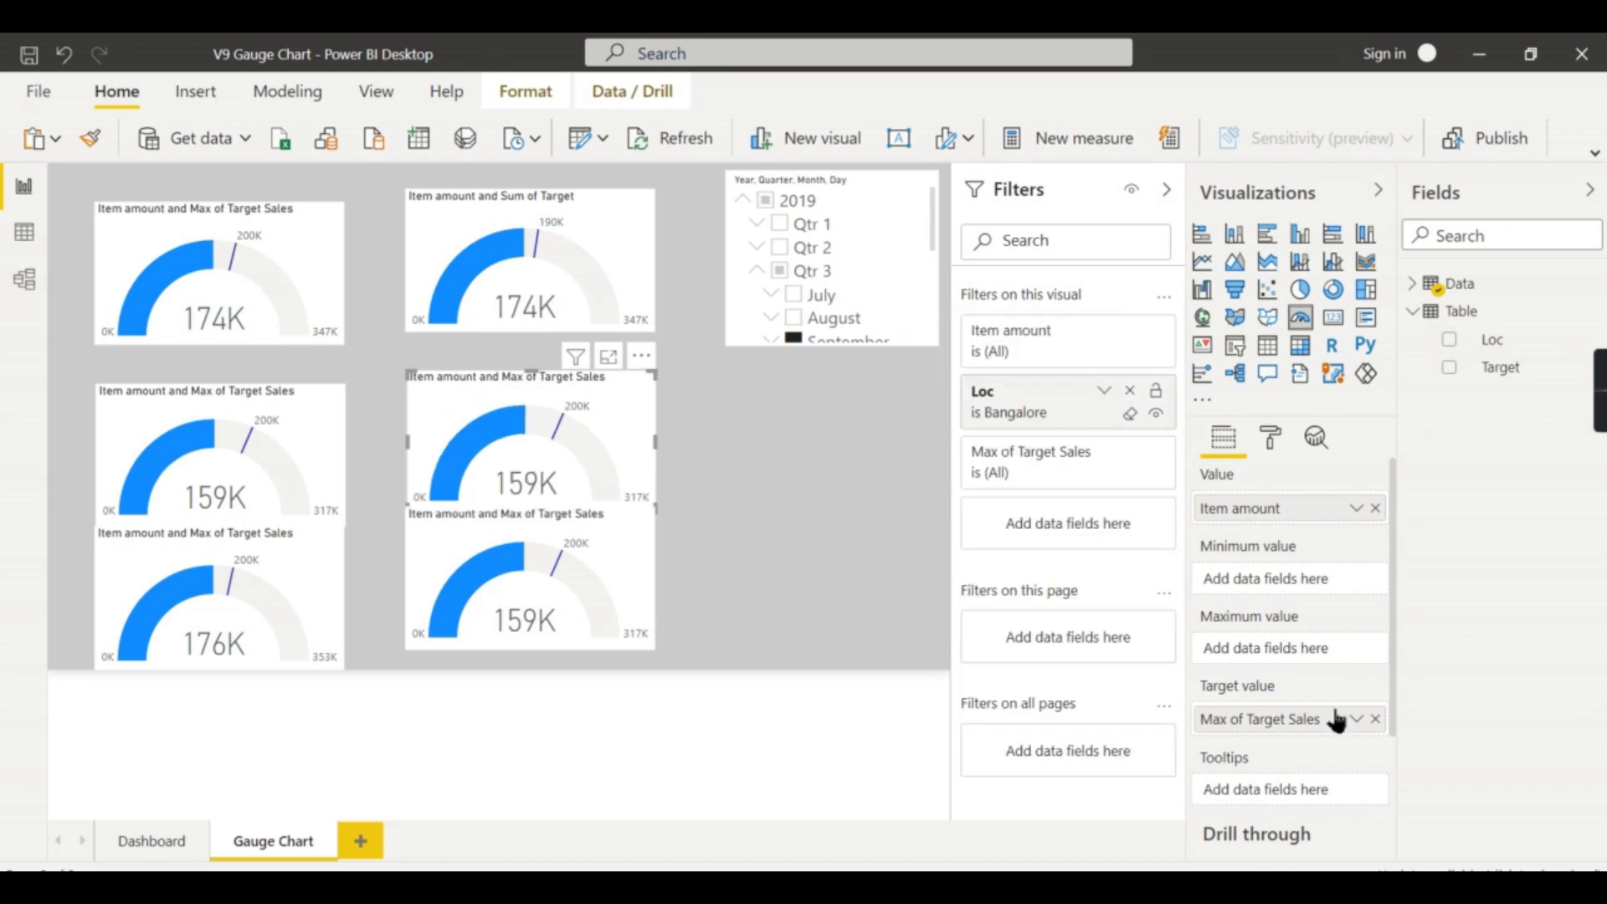
pyautogui.click(1375, 719)
pyautogui.moveTo(1498, 368); pyautogui.dragTo(1289, 728)
pyautogui.click(1356, 719)
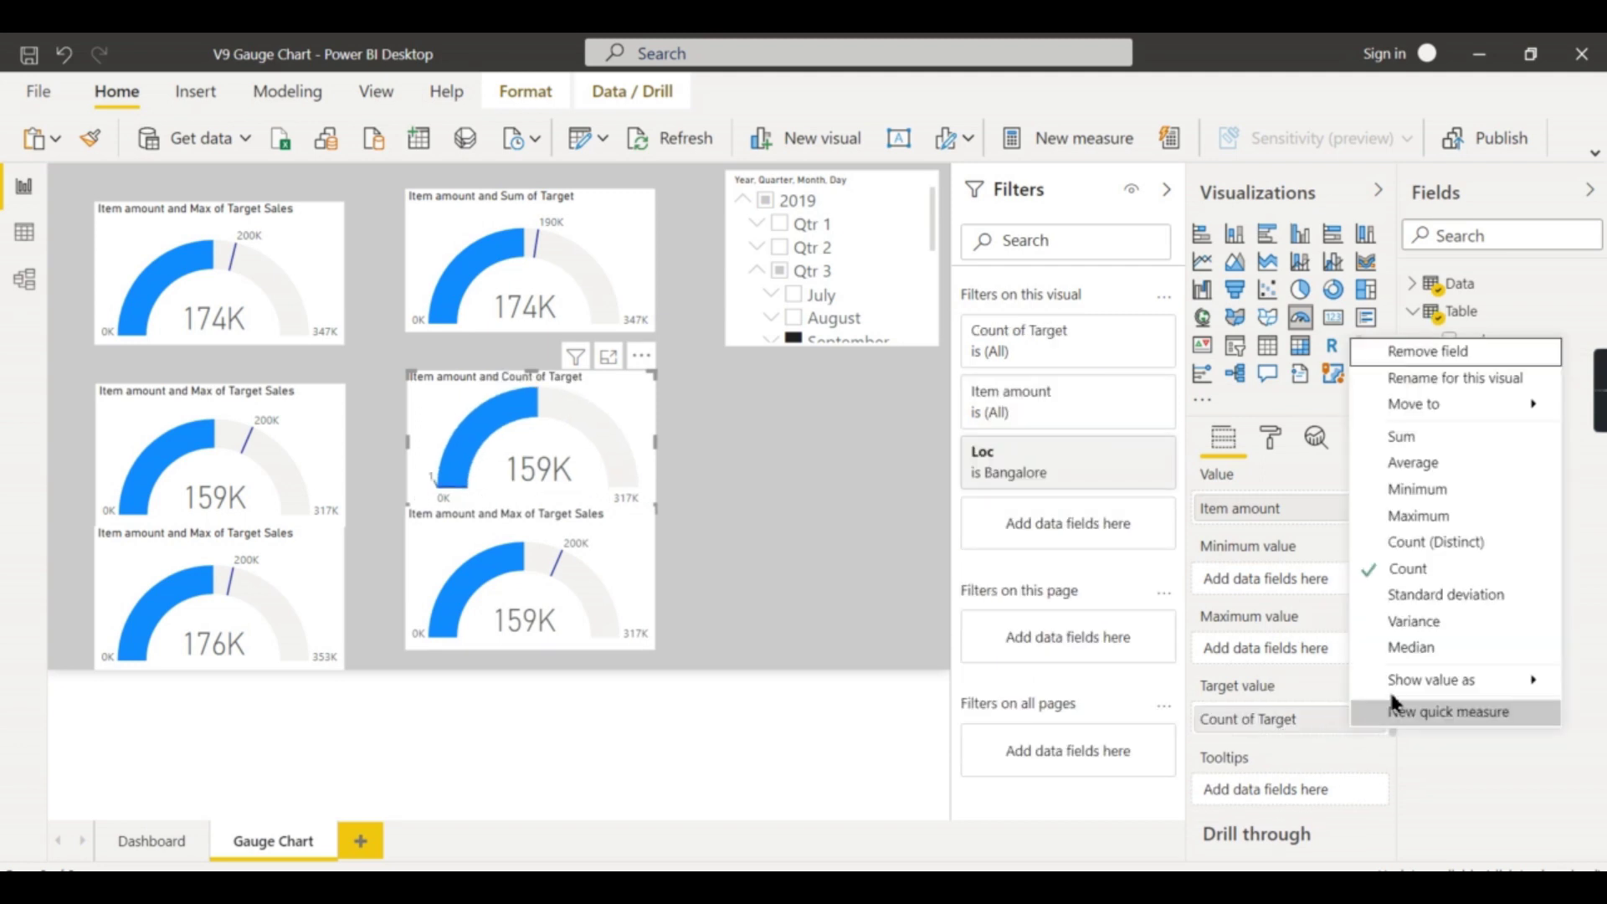
pyautogui.click(1423, 438)
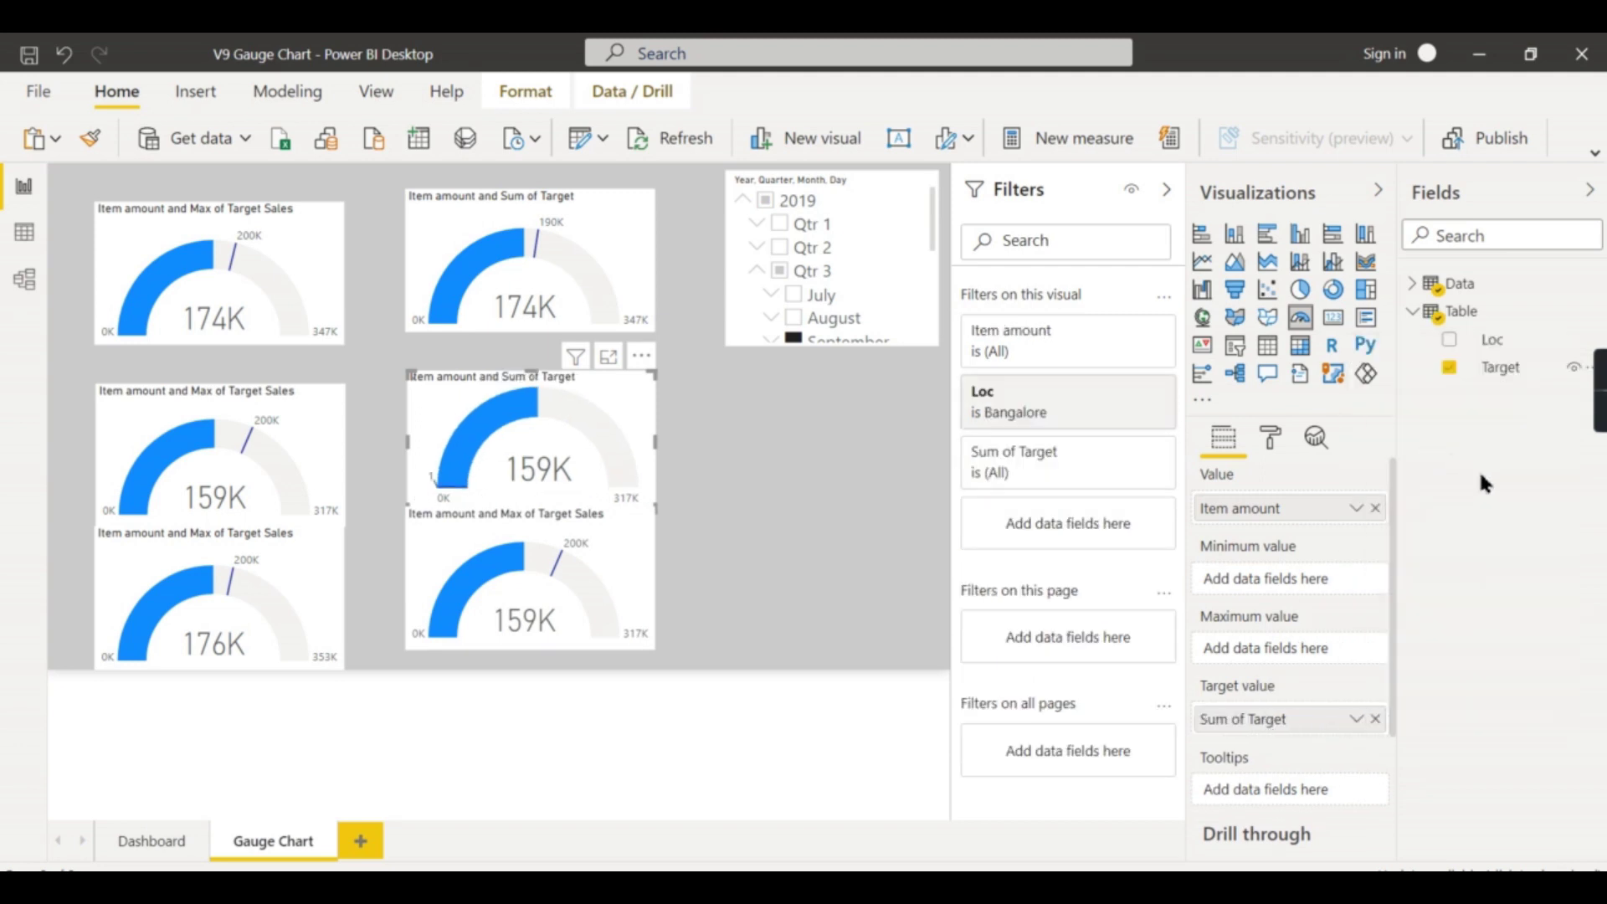
# - Refilter the bottom gauge to Hyderabad and set its target to Sum of Target (200K)
pyautogui.click(620, 586)
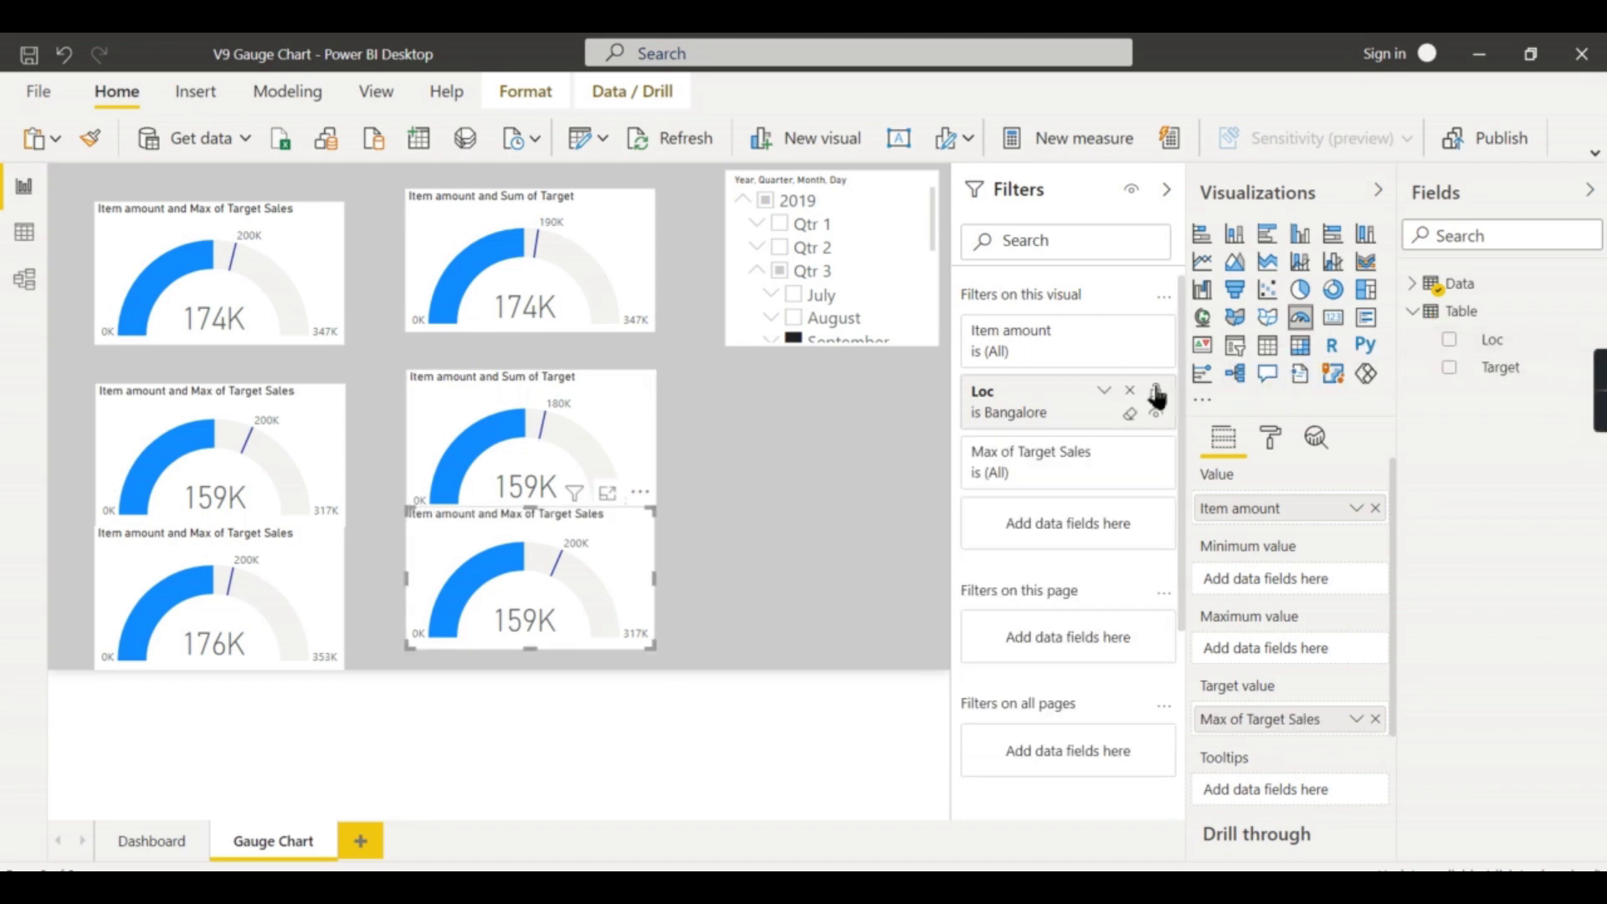
pyautogui.click(1129, 390)
pyautogui.moveTo(1461, 342); pyautogui.dragTo(1113, 456)
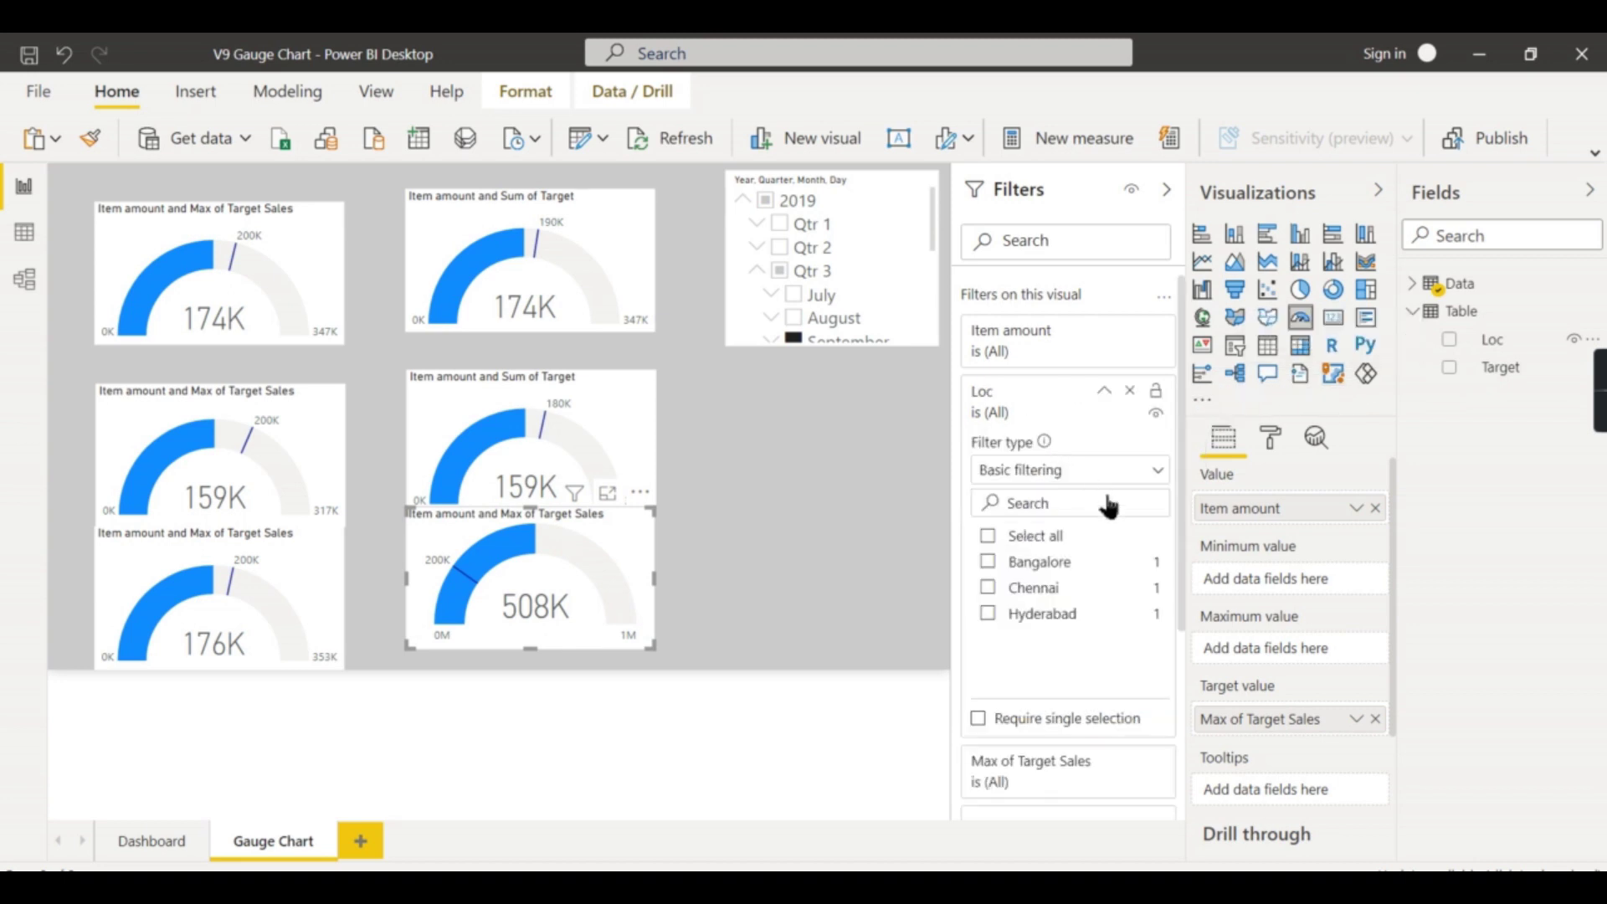
pyautogui.click(1036, 611)
pyautogui.click(1103, 390)
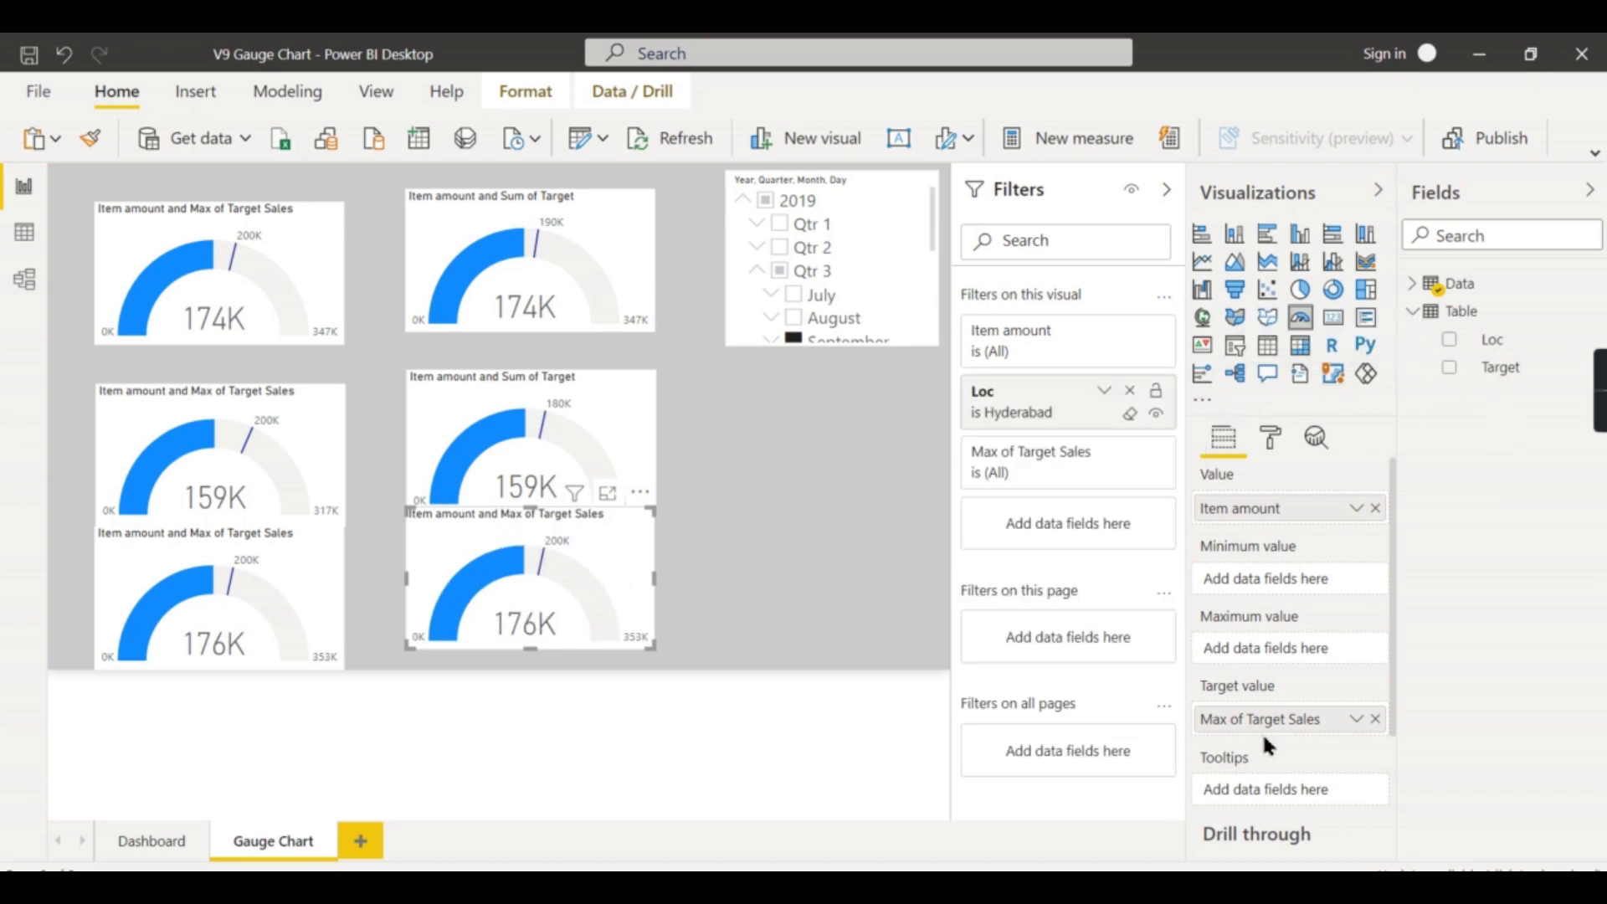
pyautogui.click(1375, 719)
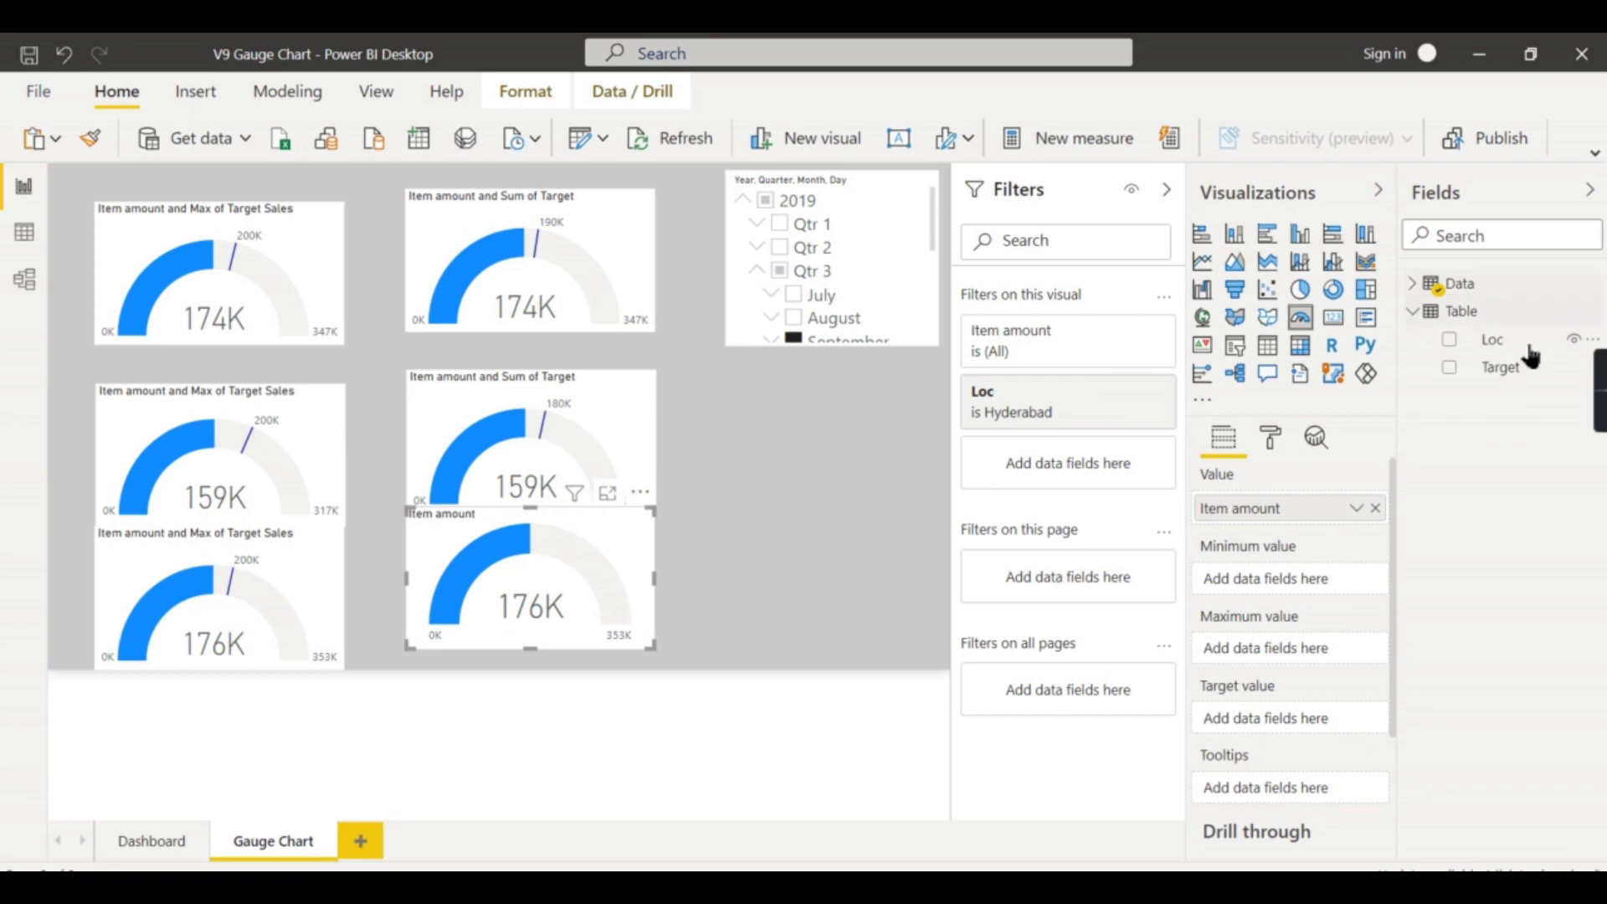
pyautogui.moveTo(1507, 366); pyautogui.dragTo(1270, 717)
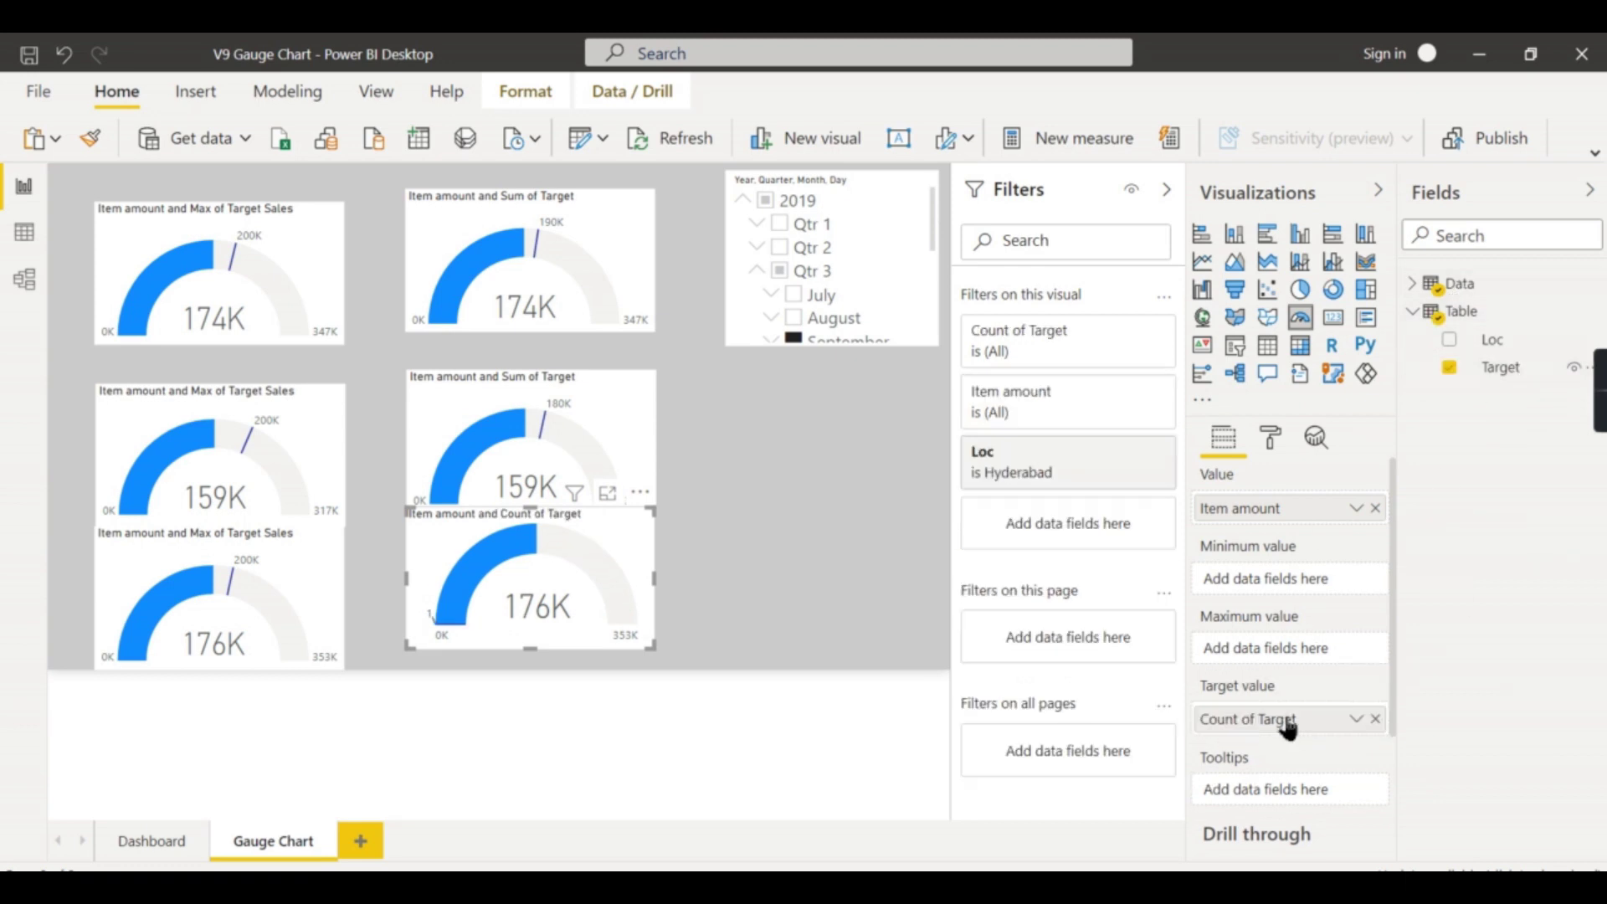
pyautogui.click(1356, 719)
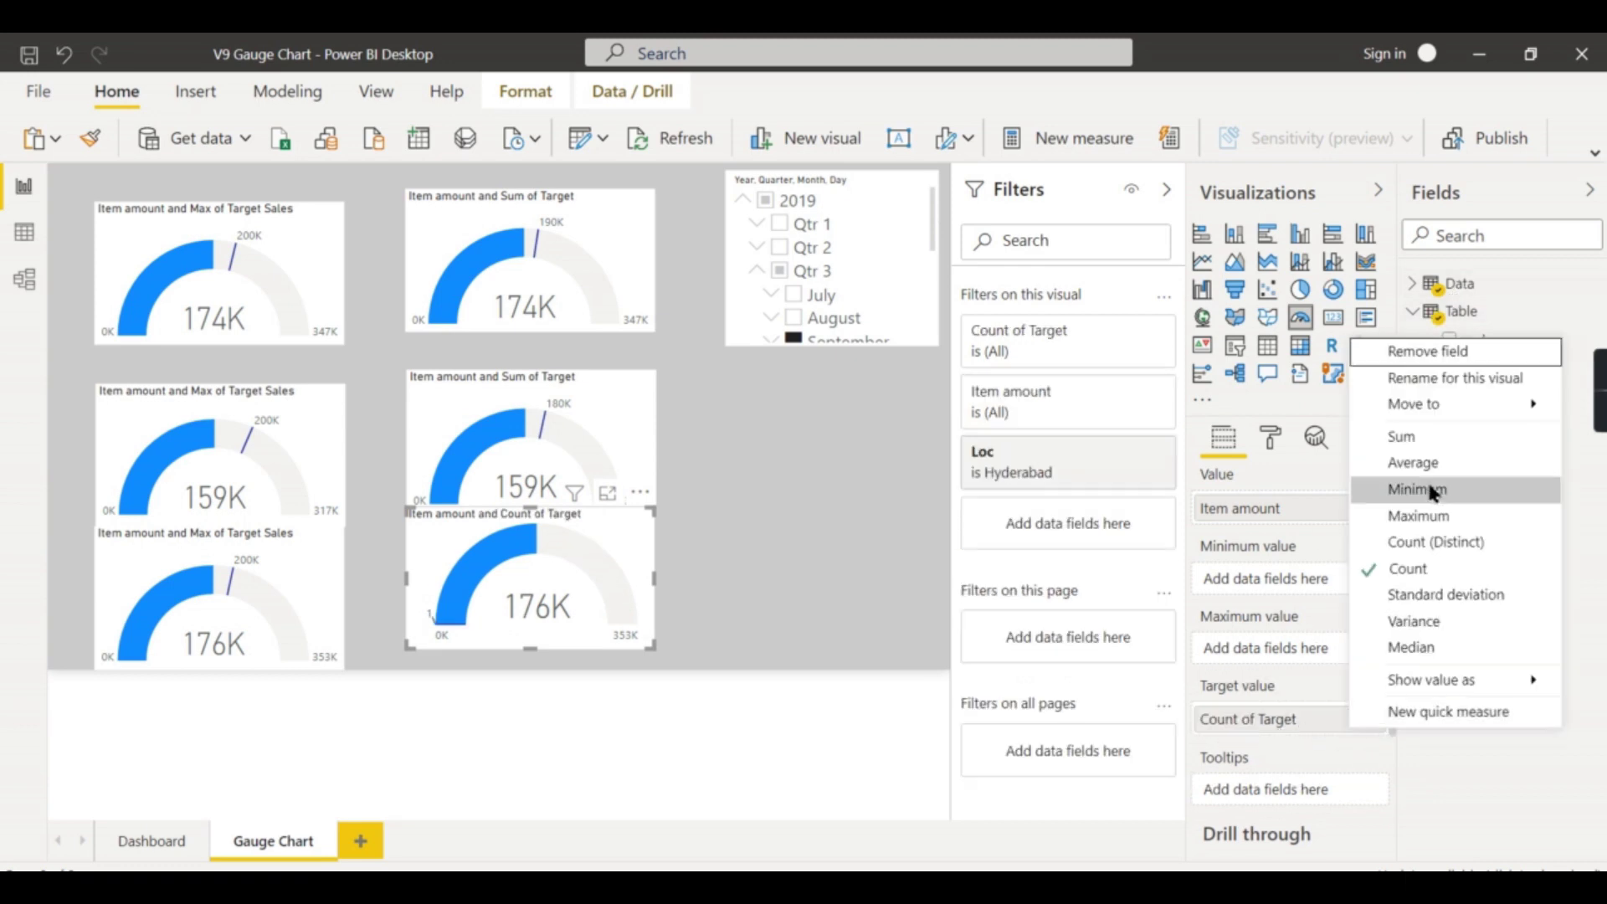
pyautogui.click(1425, 436)
pyautogui.click(1589, 191)
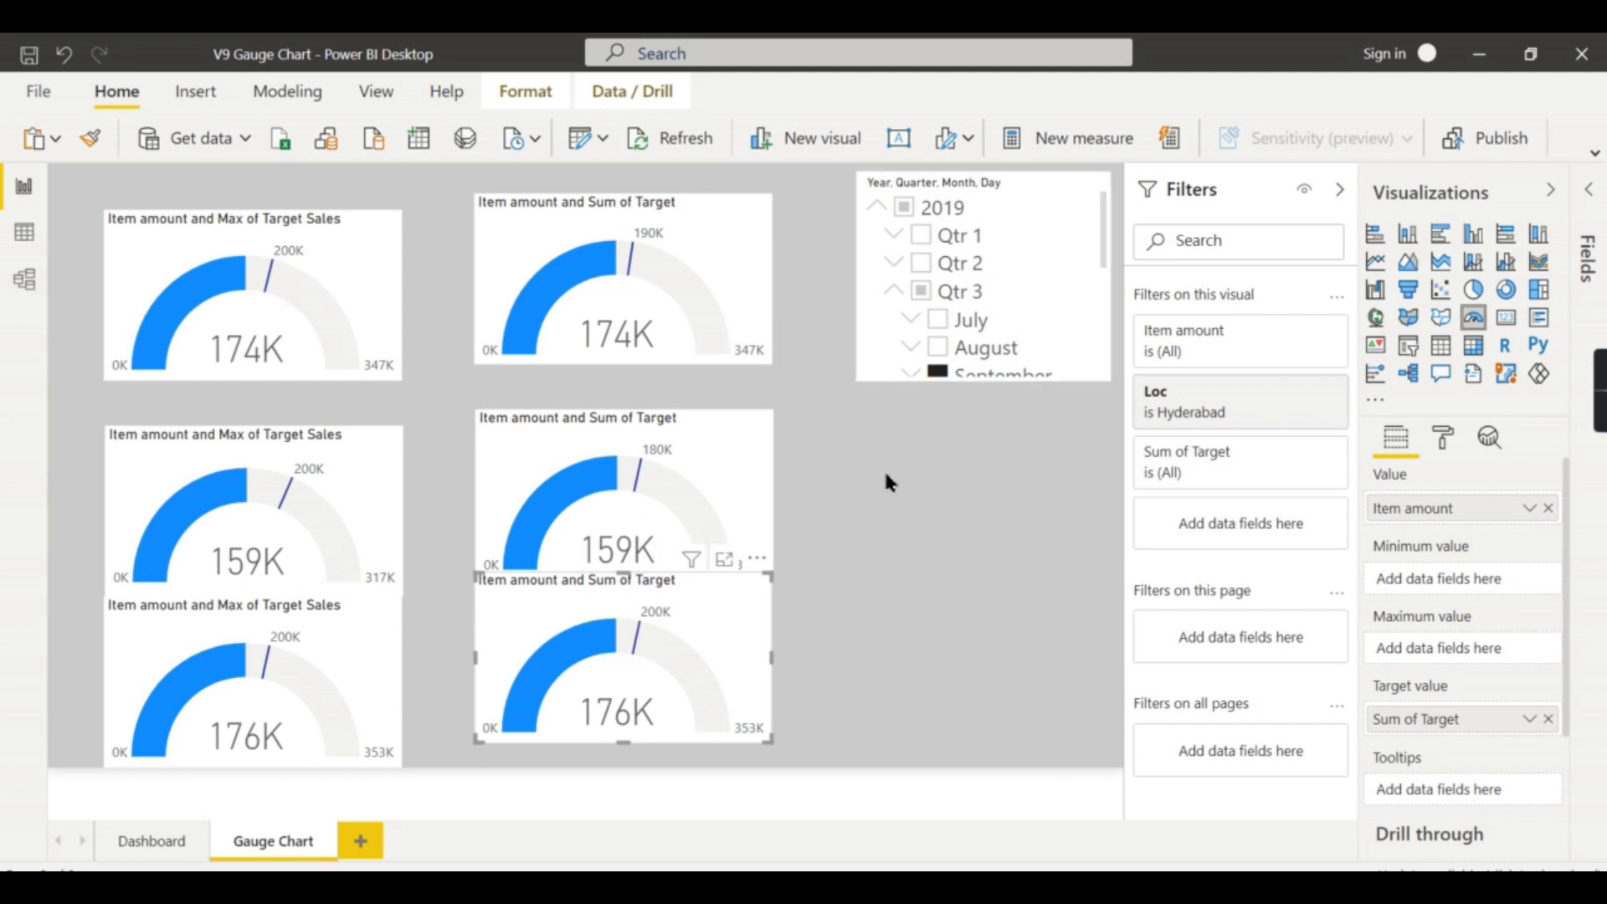
# - Nudge the middle-left 159K gauge slightly and glance at Data view
pyautogui.click(251, 403)
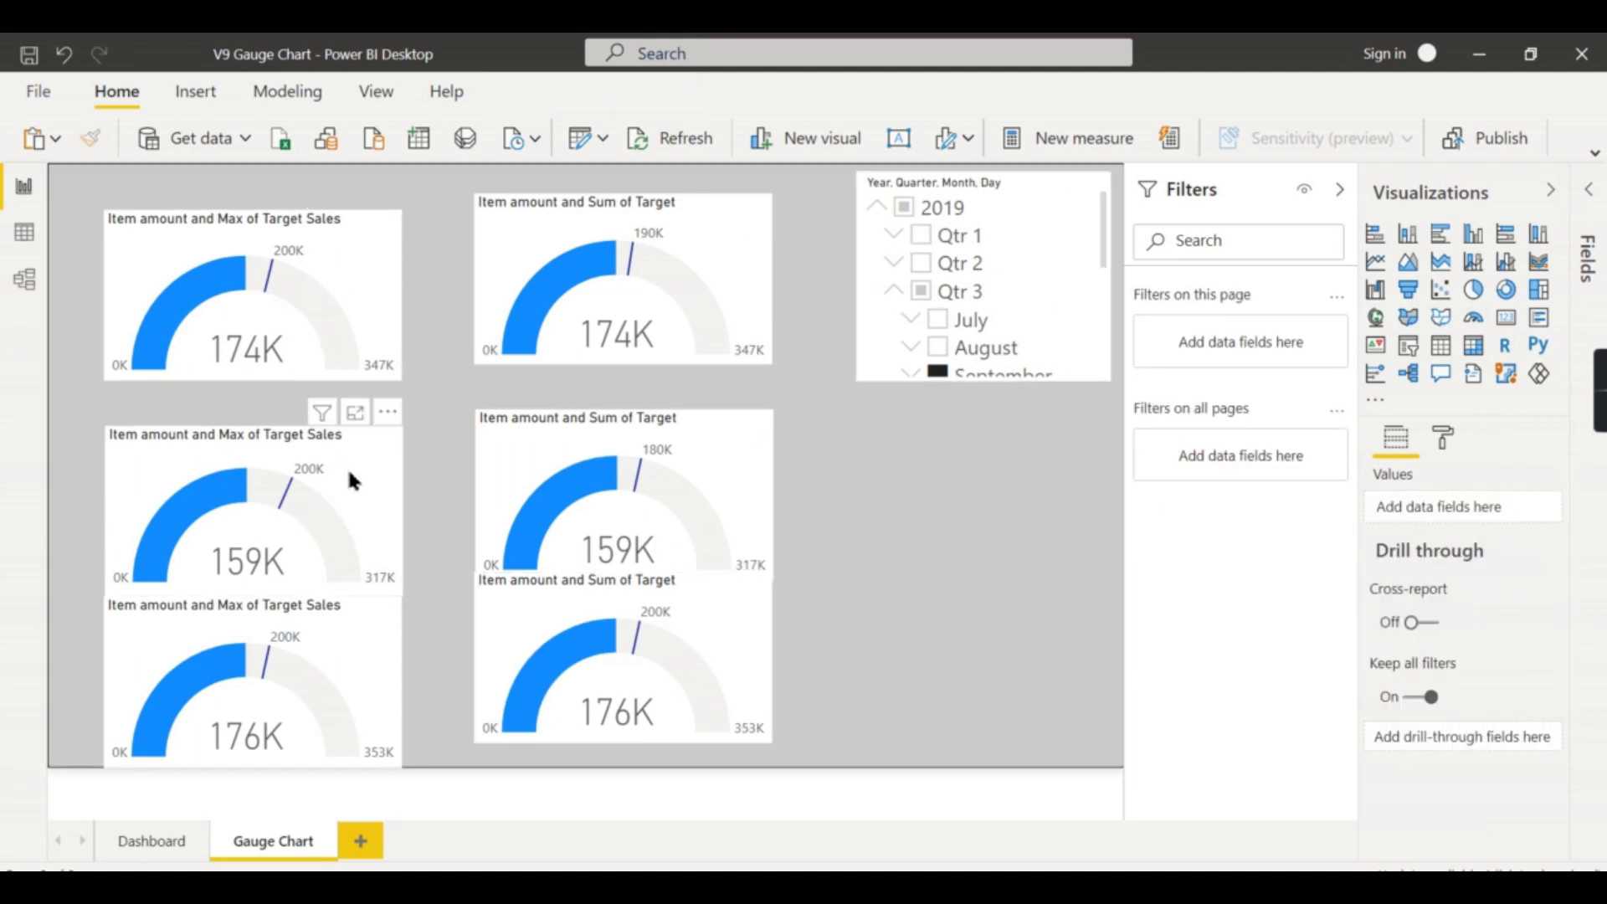
pyautogui.moveTo(338, 437); pyautogui.dragTo(338, 442)
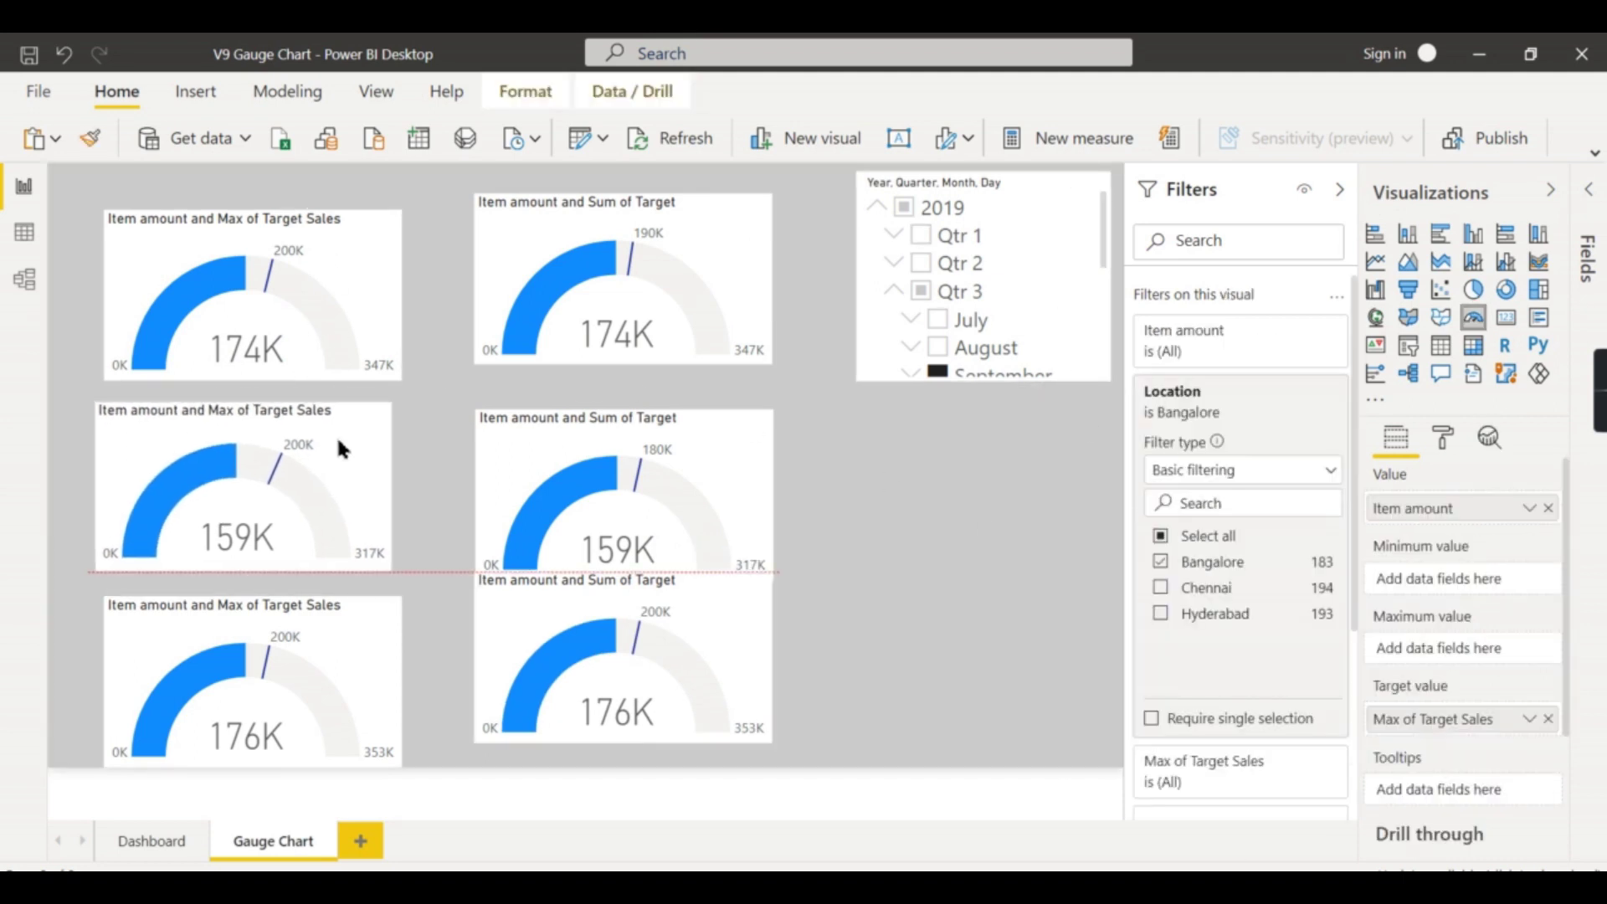
pyautogui.click(17, 234)
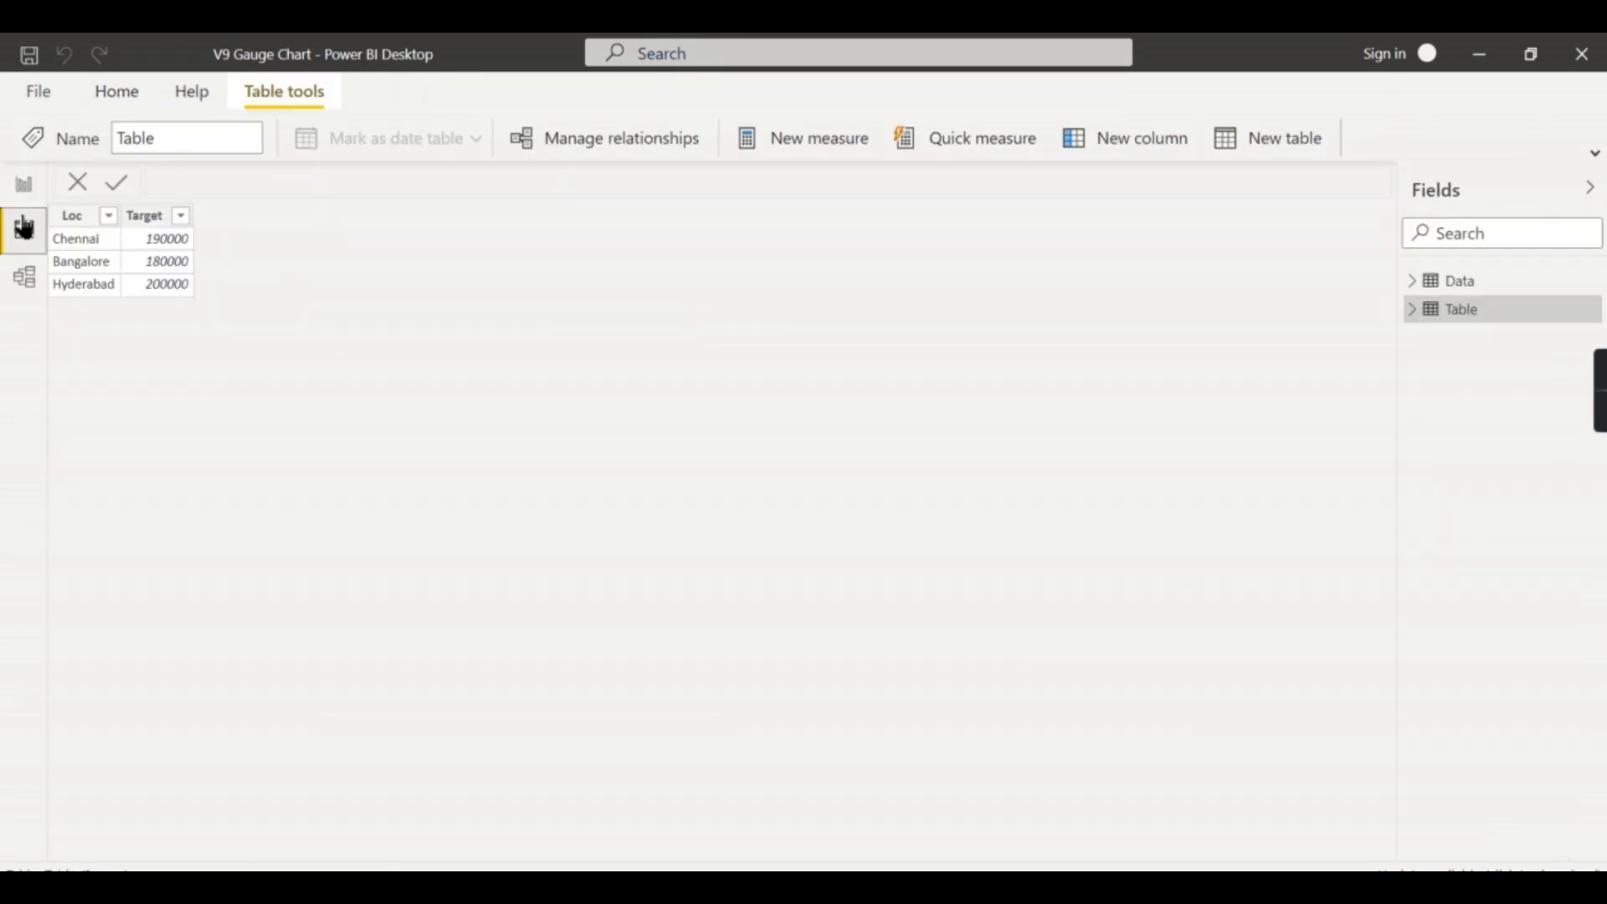
pyautogui.click(24, 185)
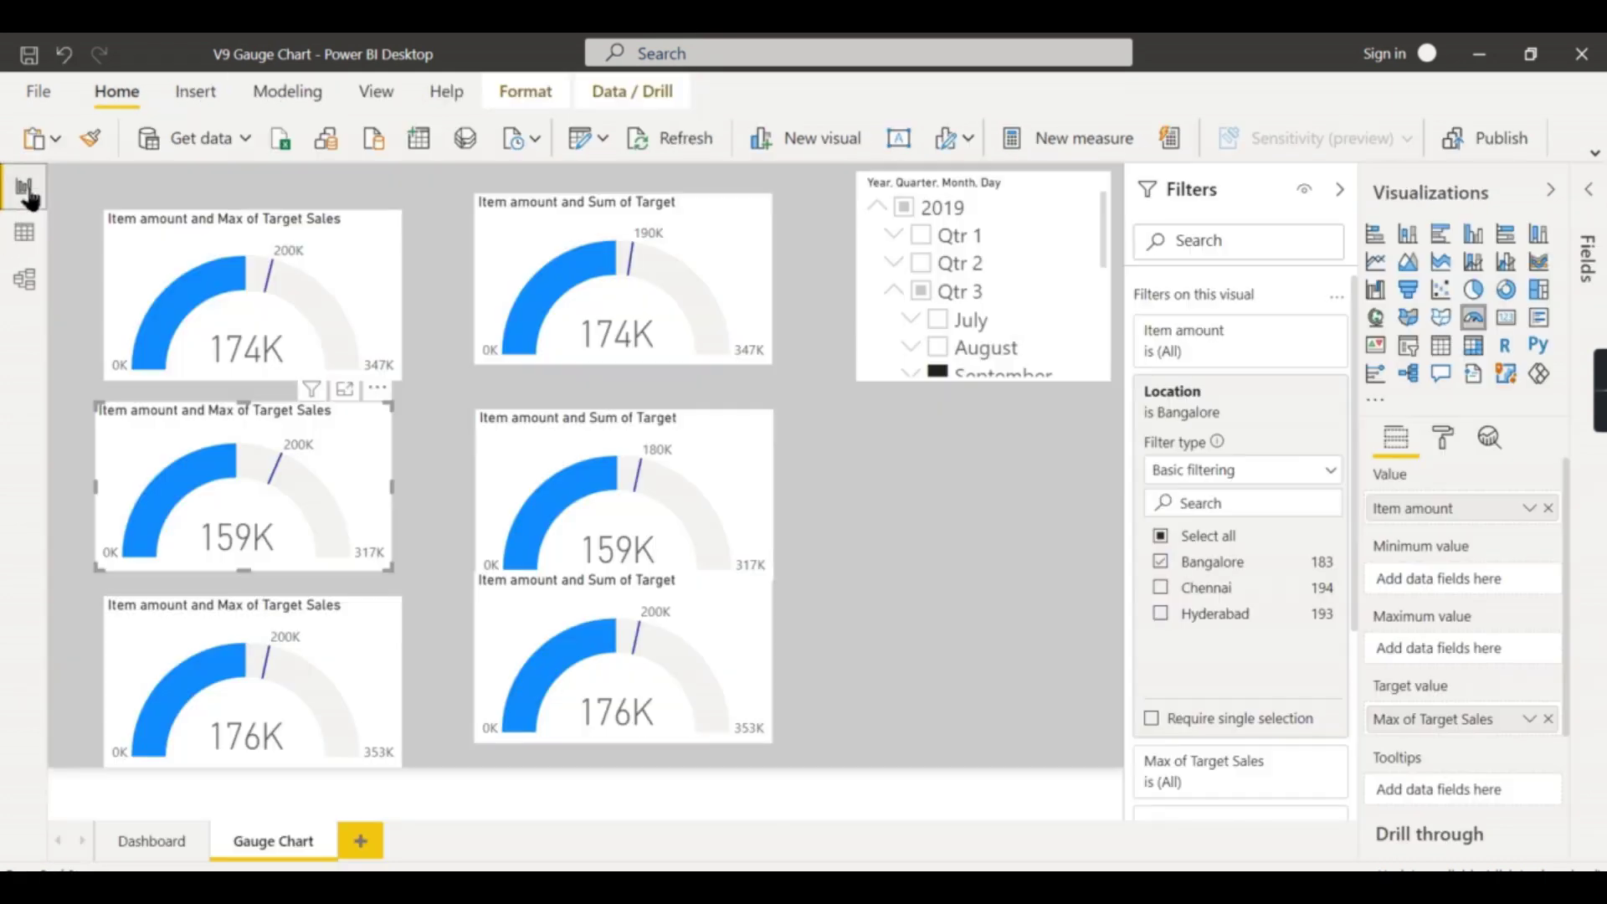
# - Review the Data table's rows in Data view, then go back to the report
pyautogui.click(1594, 211)
pyautogui.click(1444, 284)
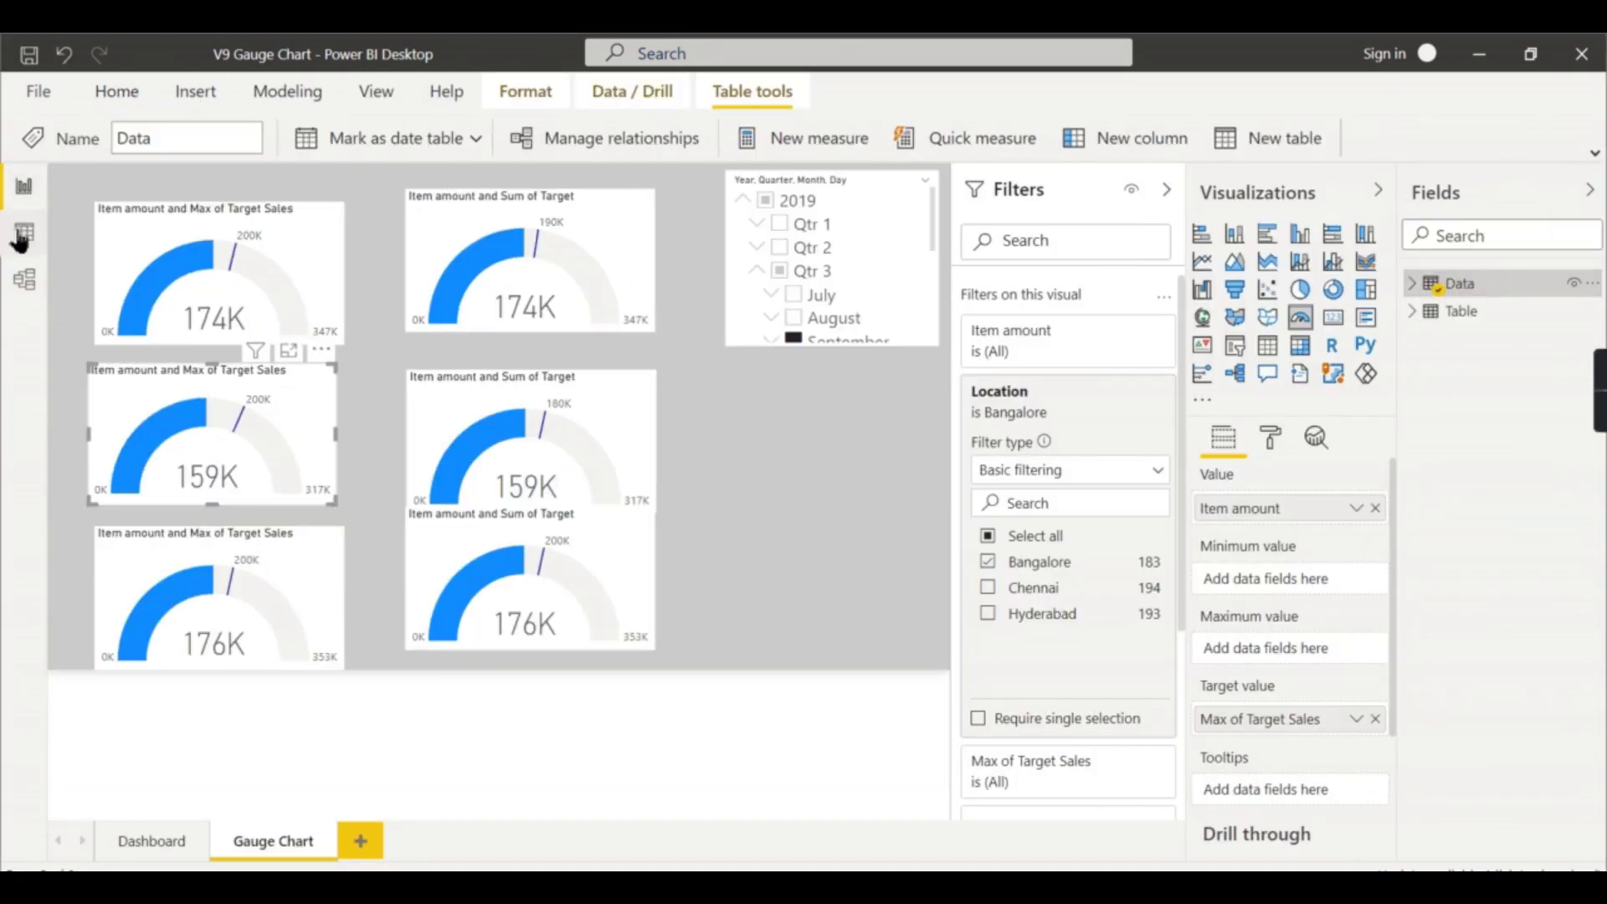
pyautogui.click(21, 230)
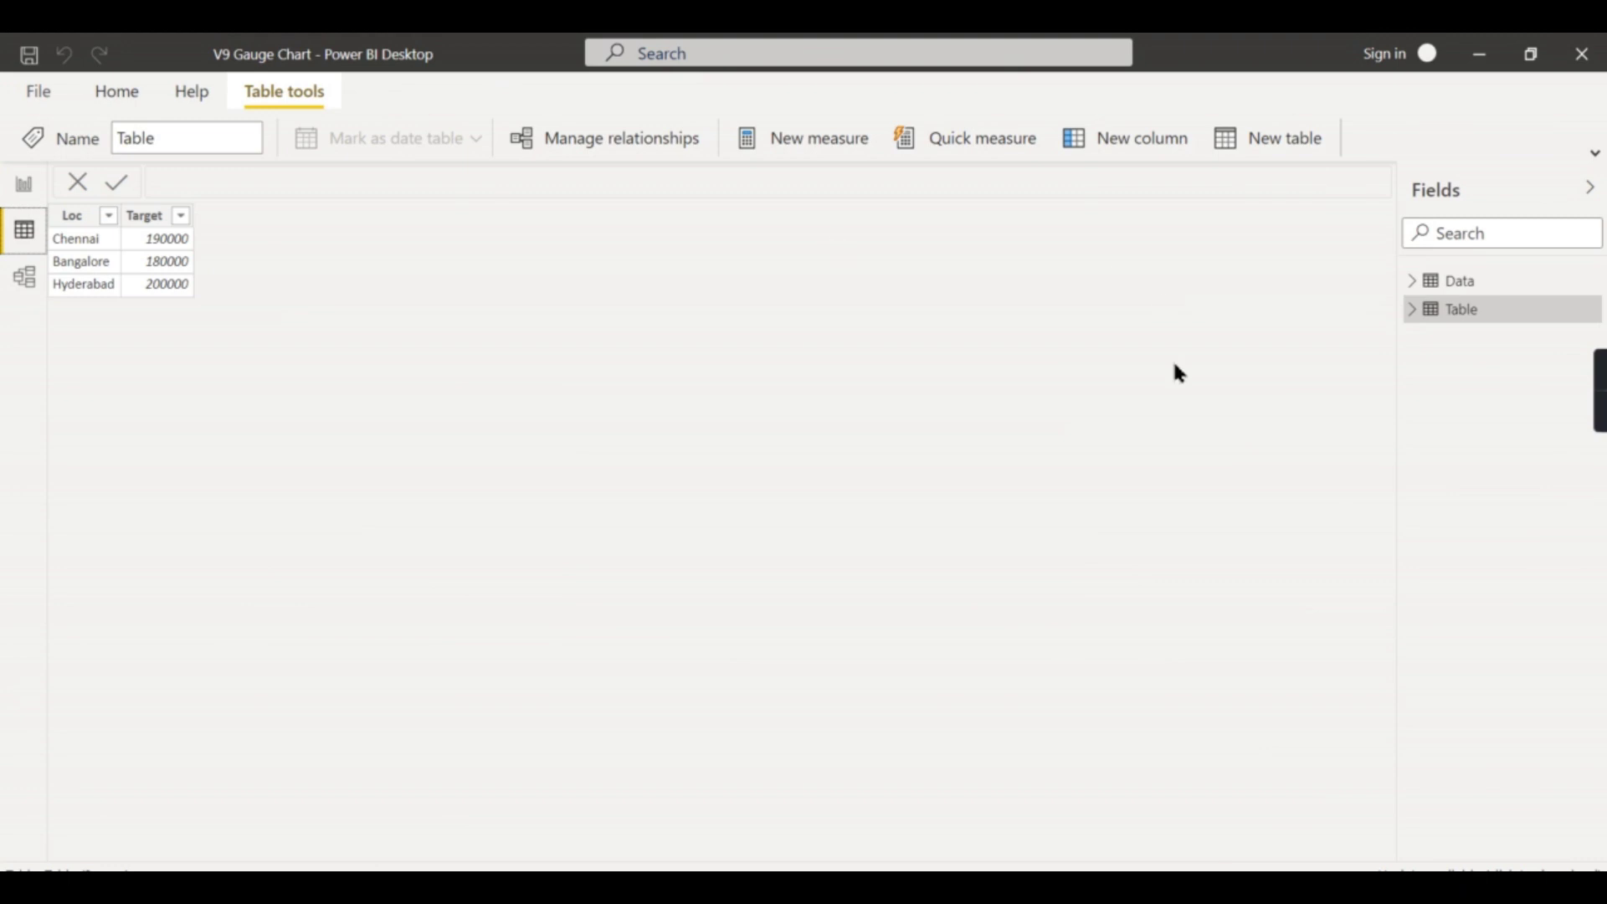
pyautogui.click(1460, 280)
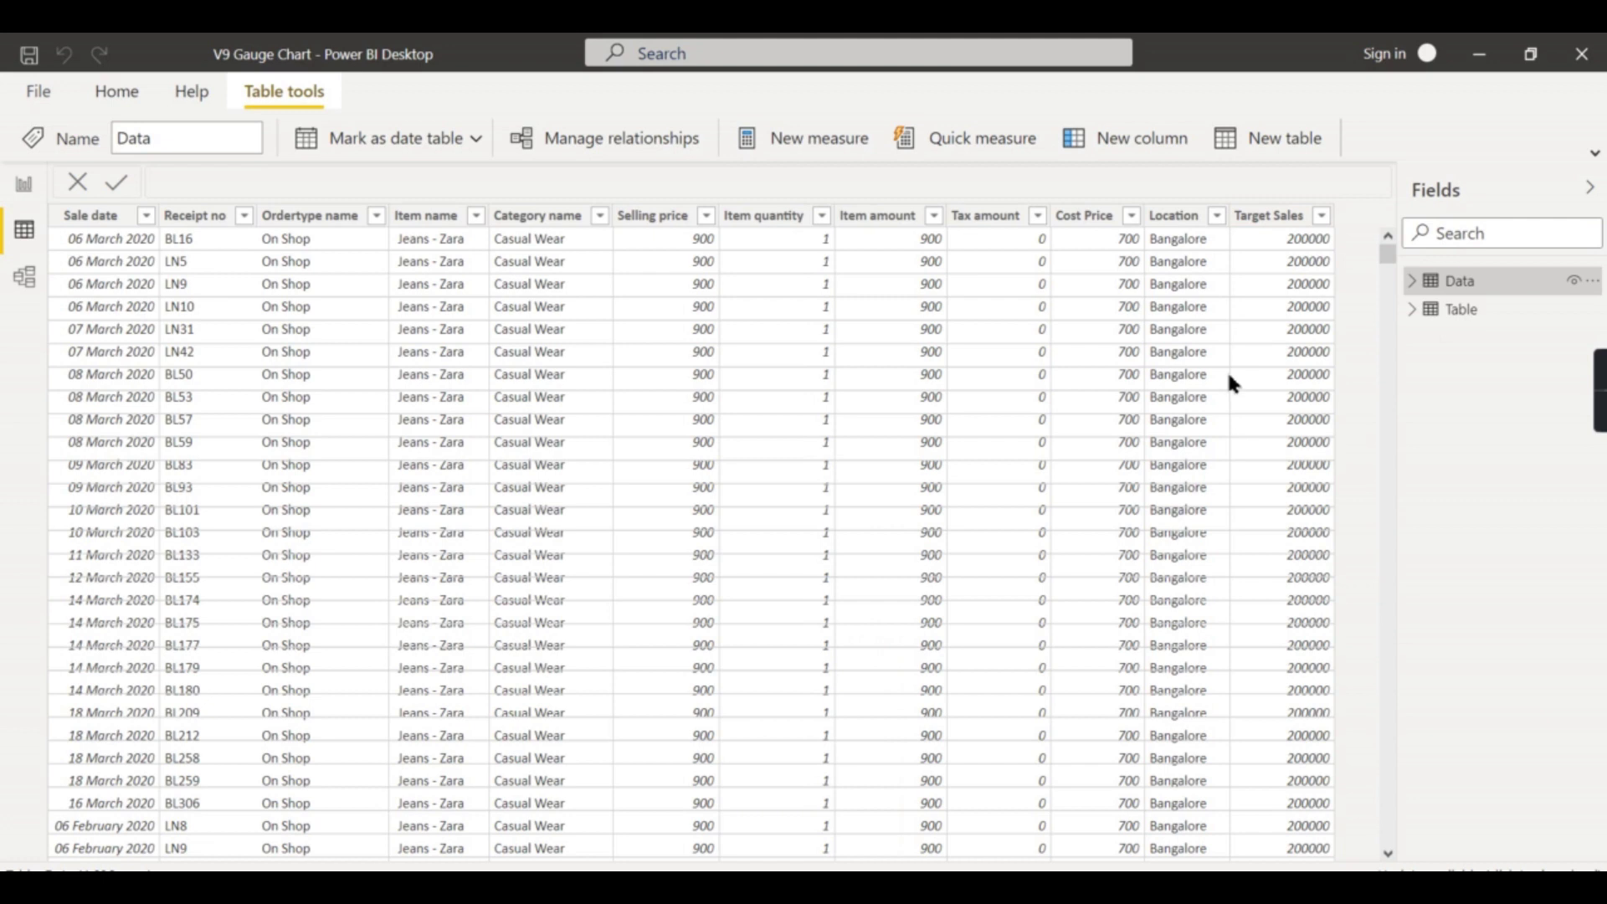
pyautogui.click(21, 184)
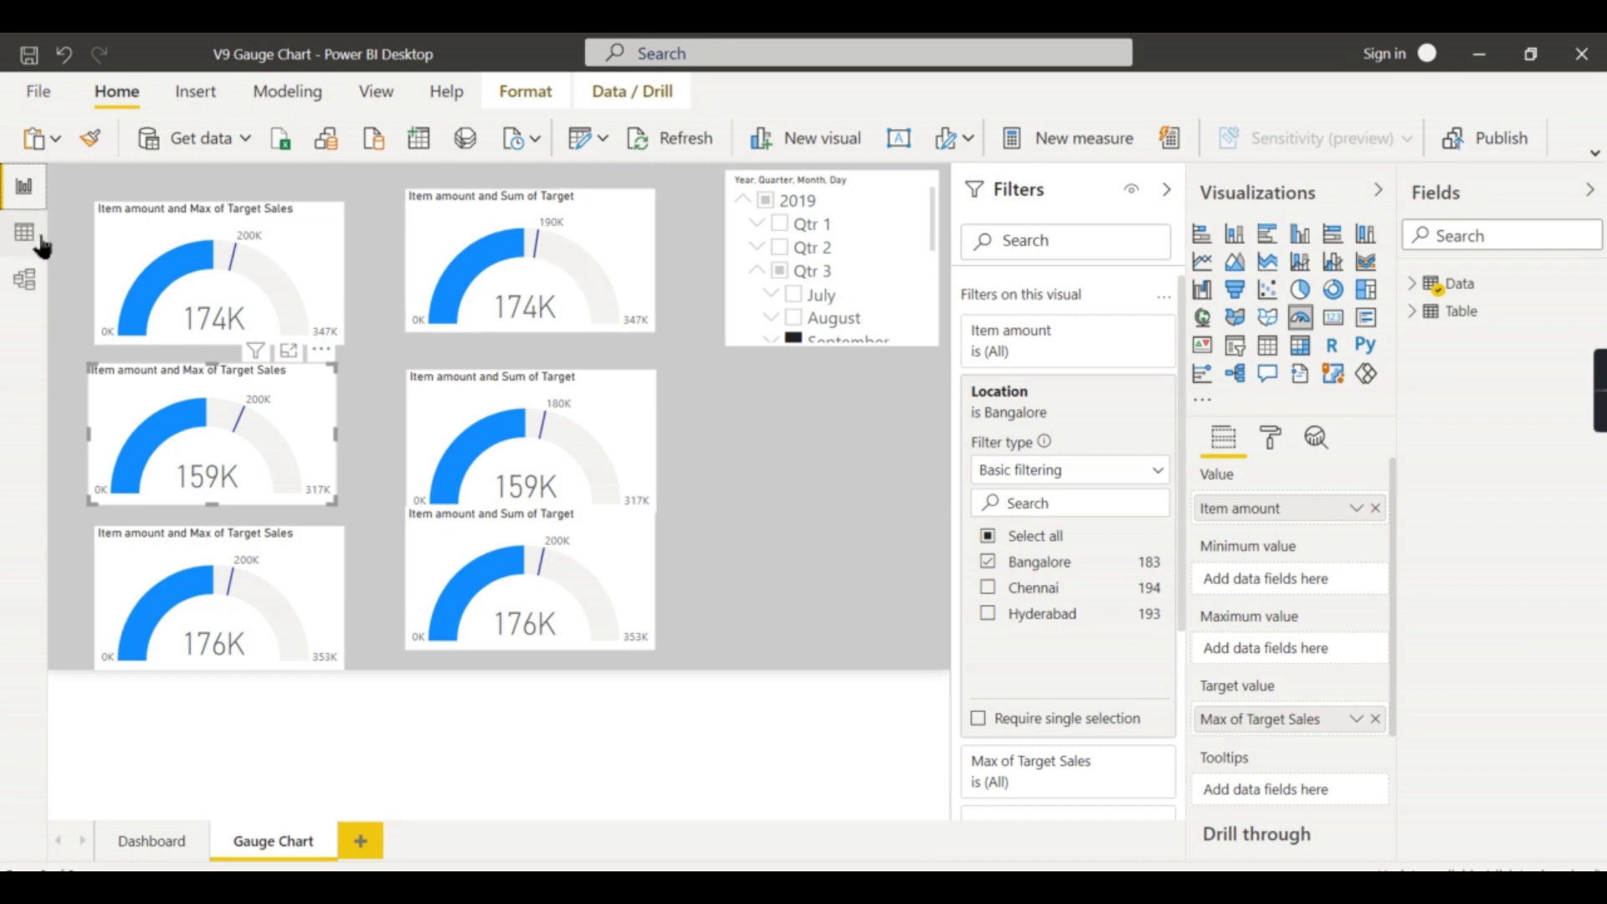
pyautogui.click(1461, 319)
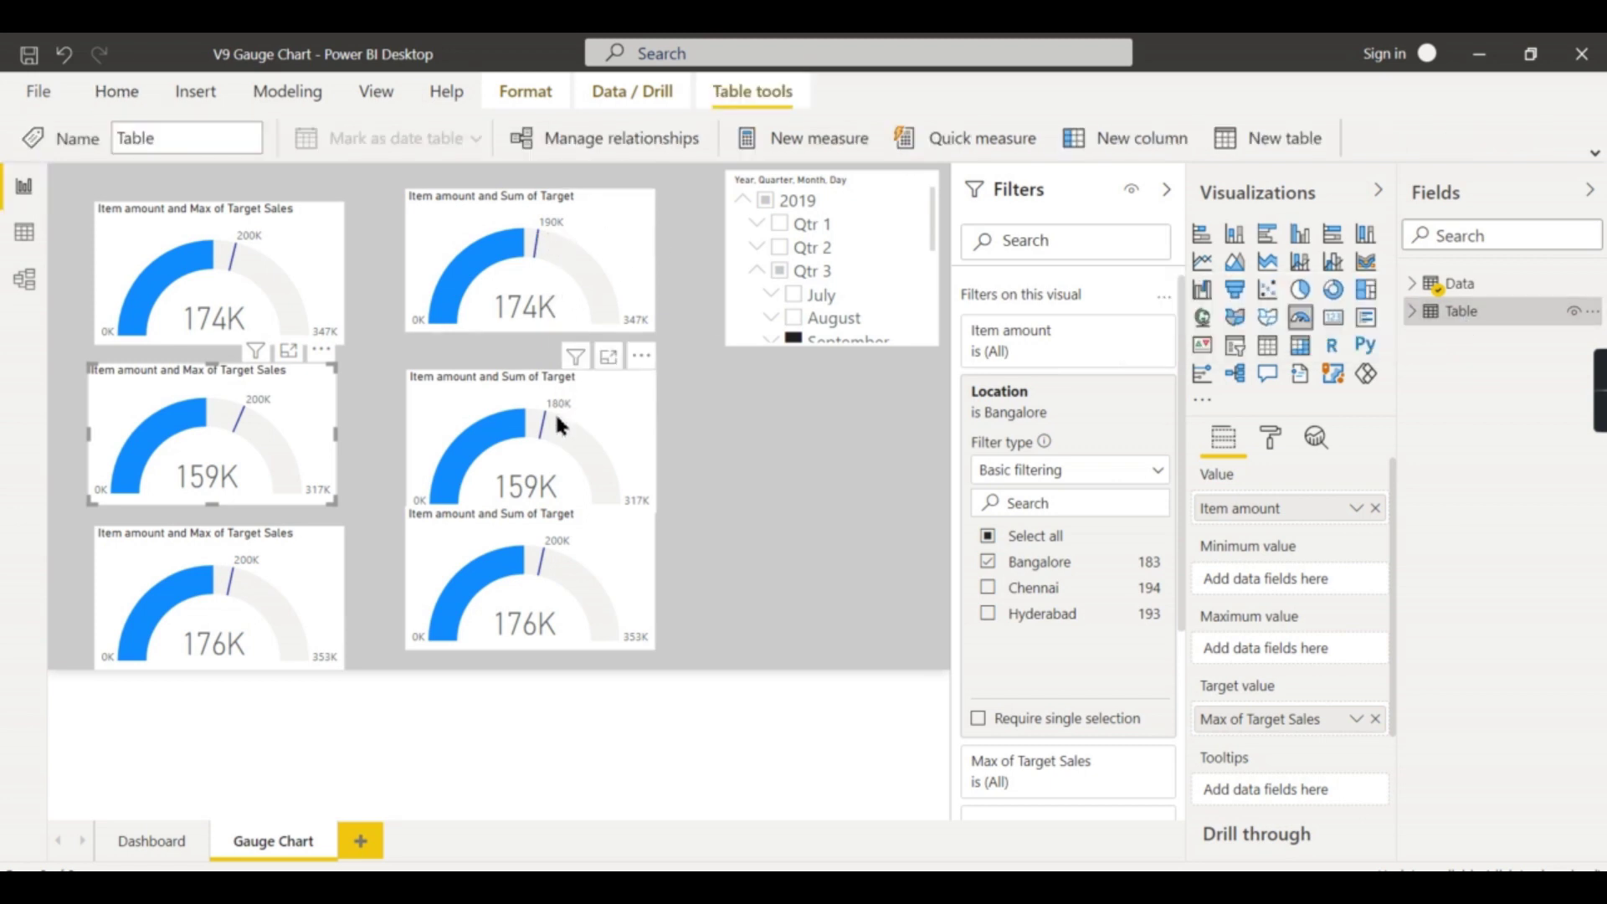
pyautogui.moveTo(555, 427)
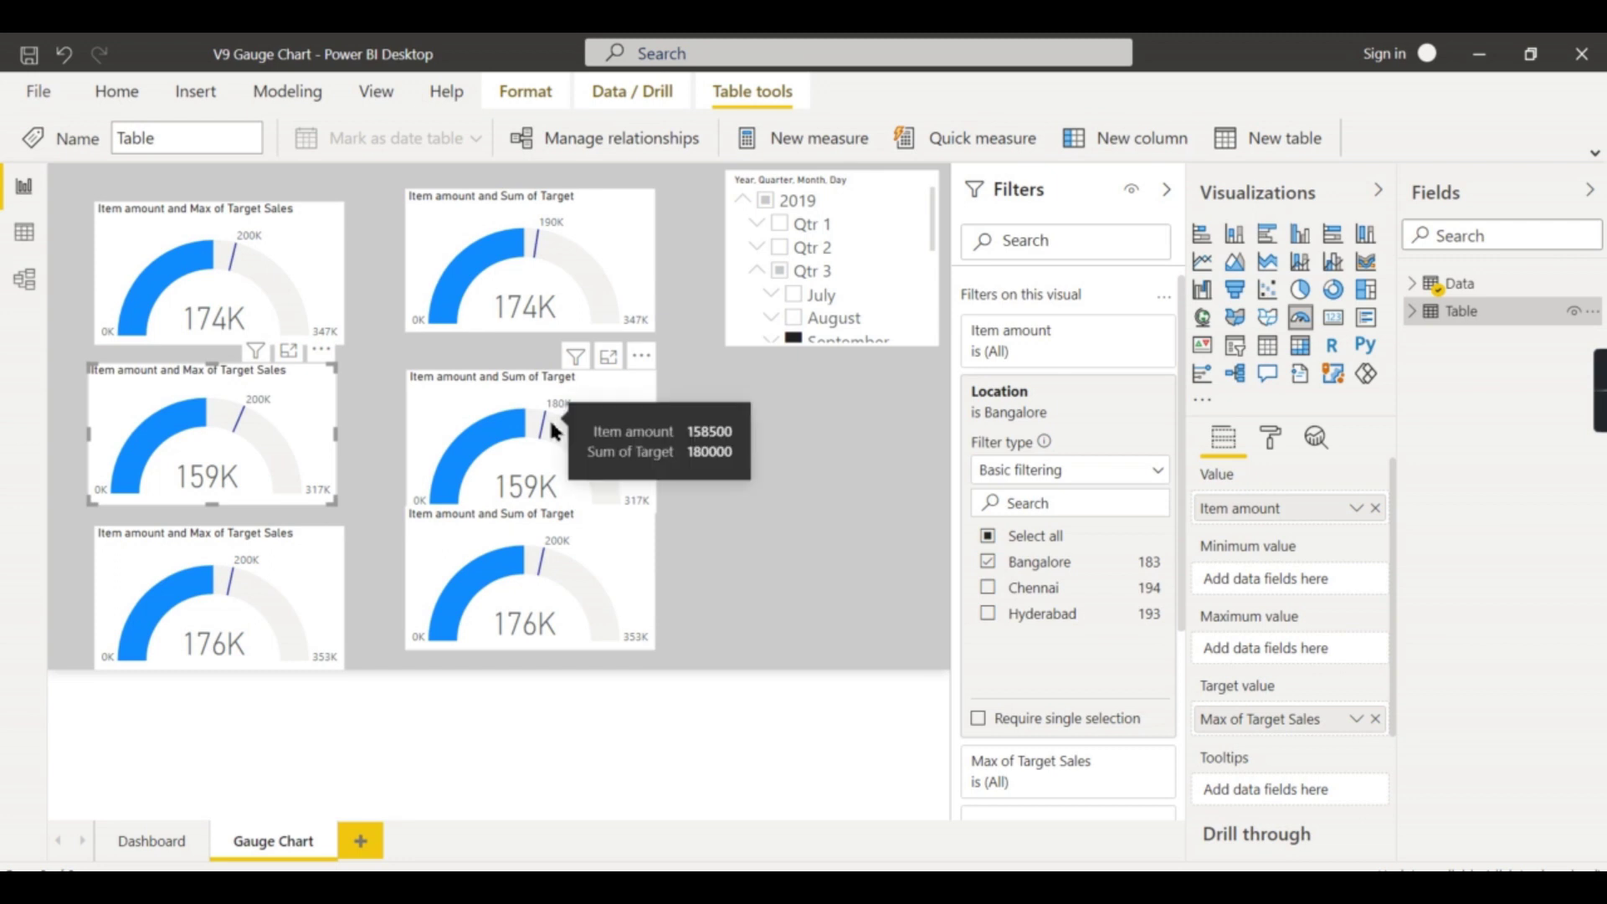
pyautogui.moveTo(544, 556)
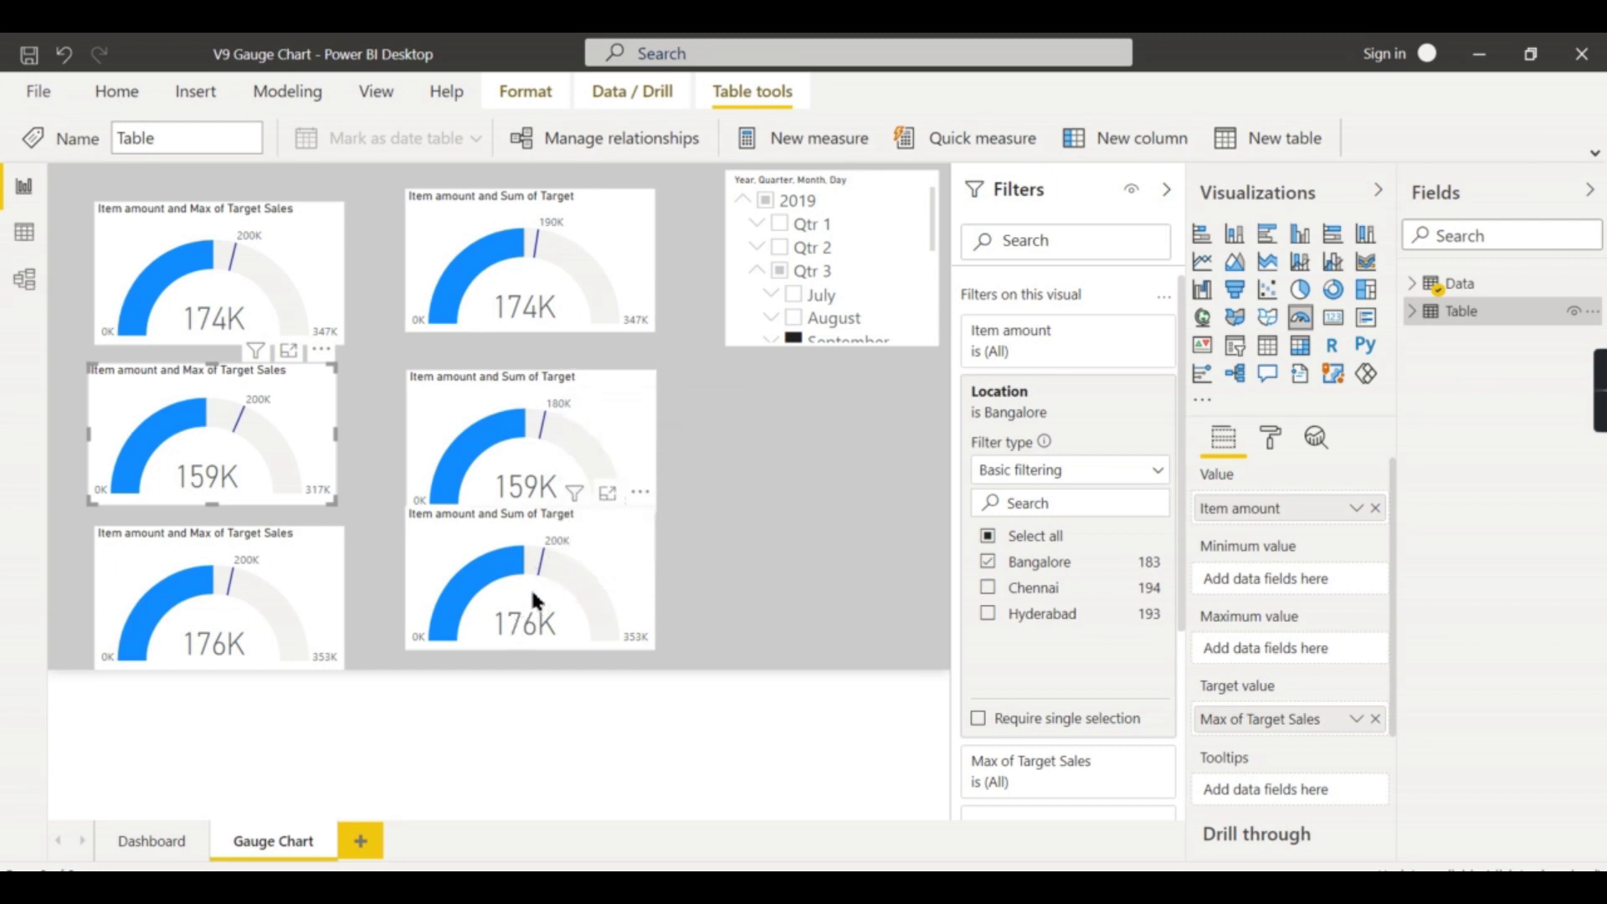
# - Review the Loc and Target table in Data view and select the Hyderabad gauge
pyautogui.click(24, 231)
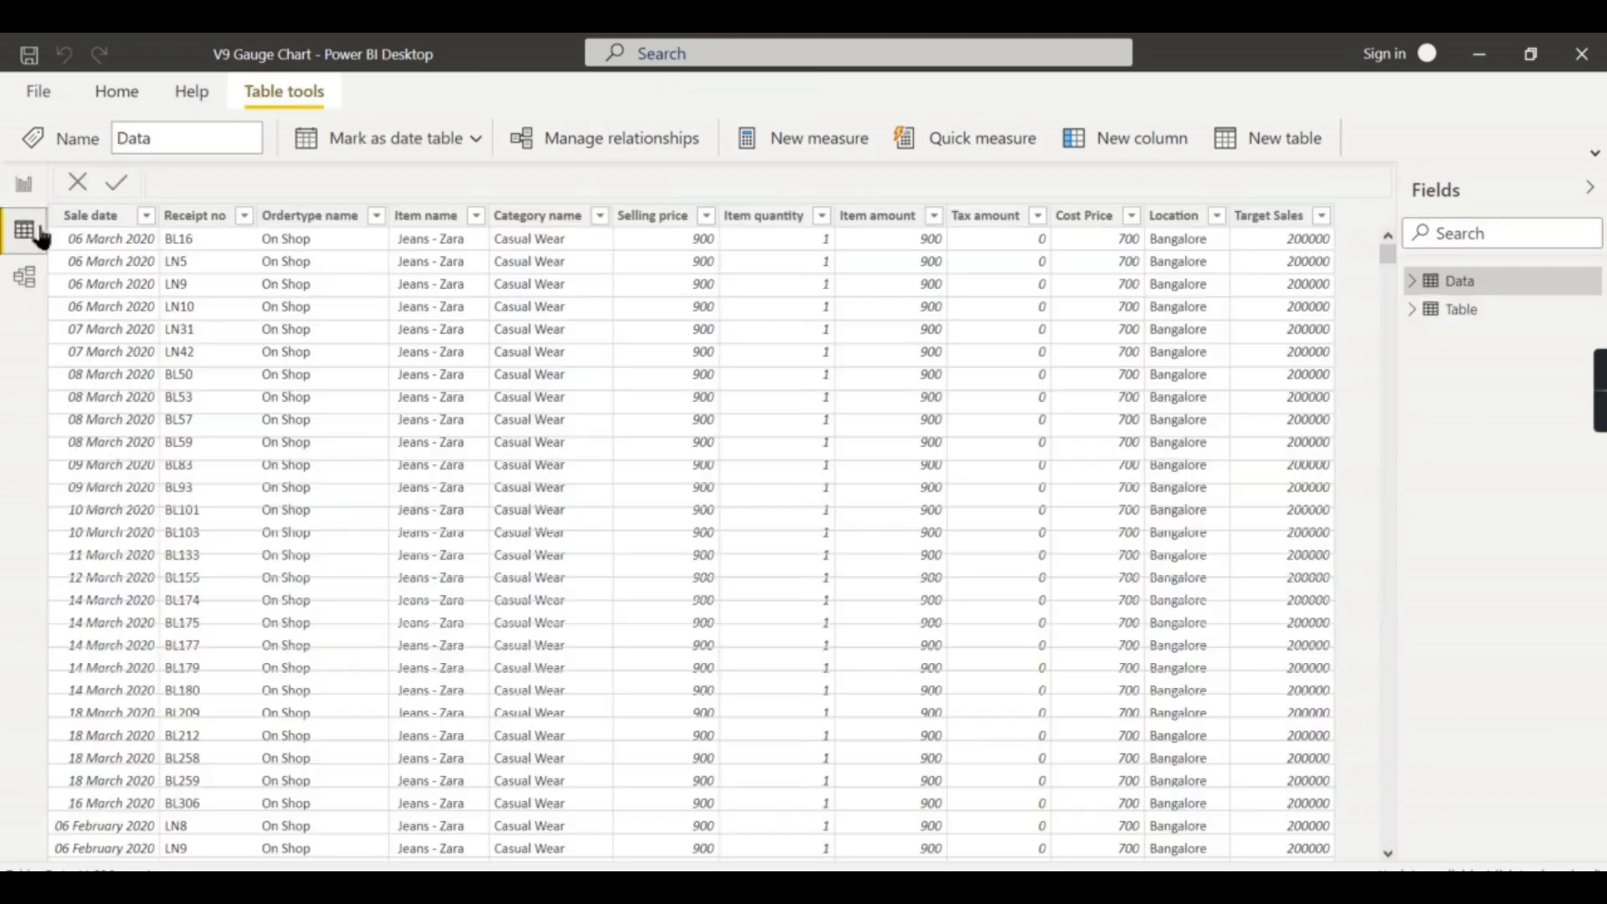
pyautogui.click(1453, 310)
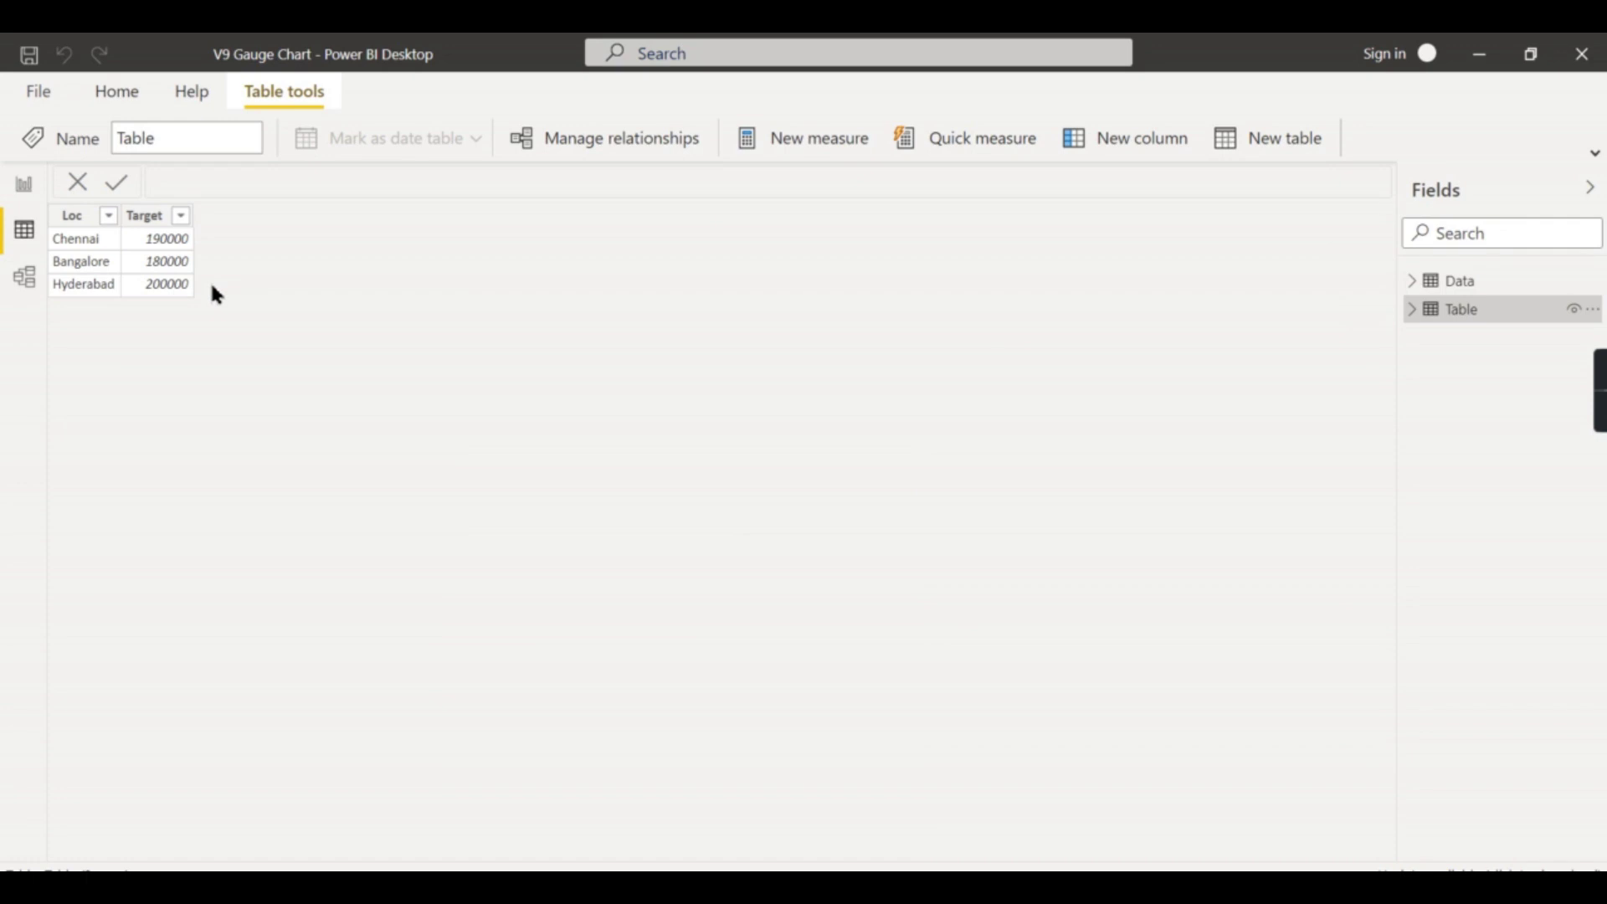
pyautogui.click(24, 184)
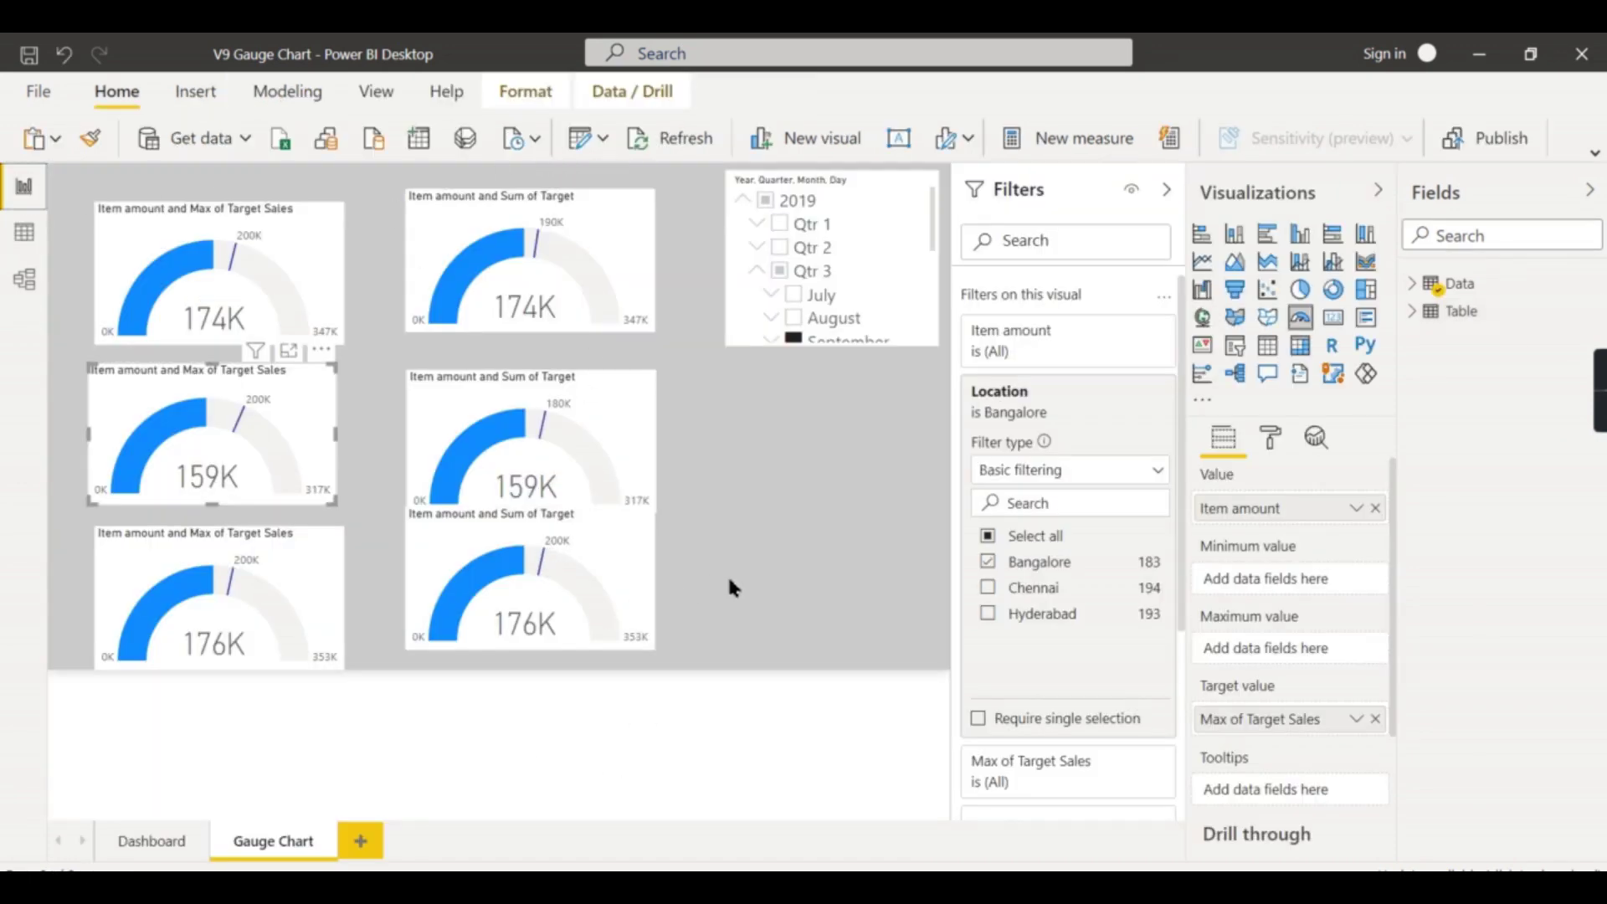
pyautogui.click(619, 561)
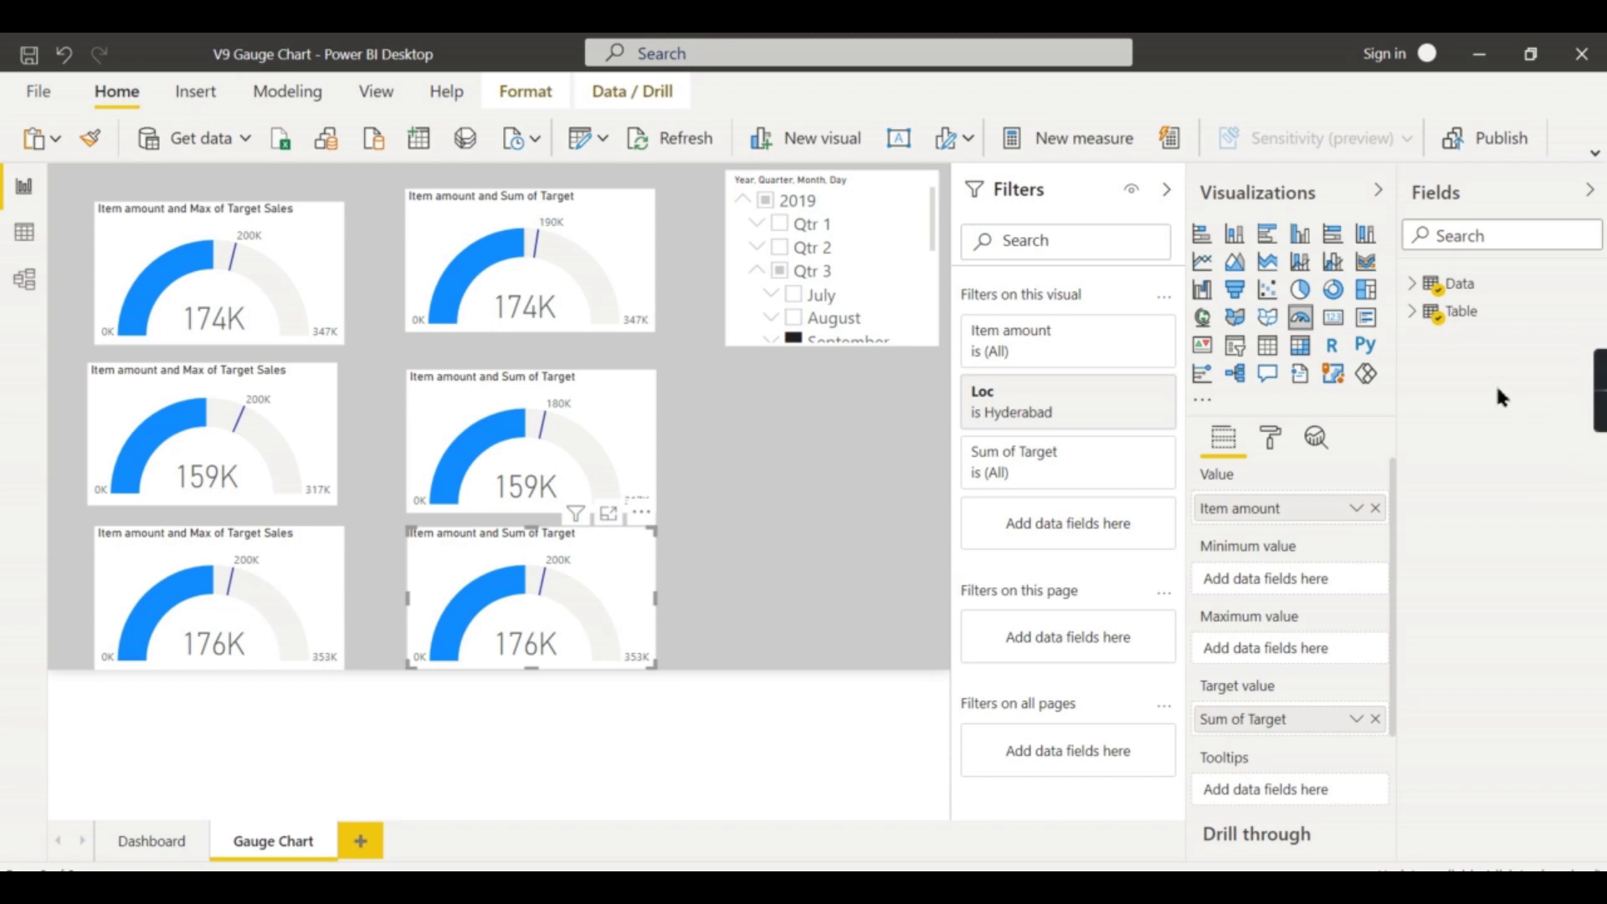
# - Check Data view again, return to the report, and bring up Windows search
pyautogui.click(24, 232)
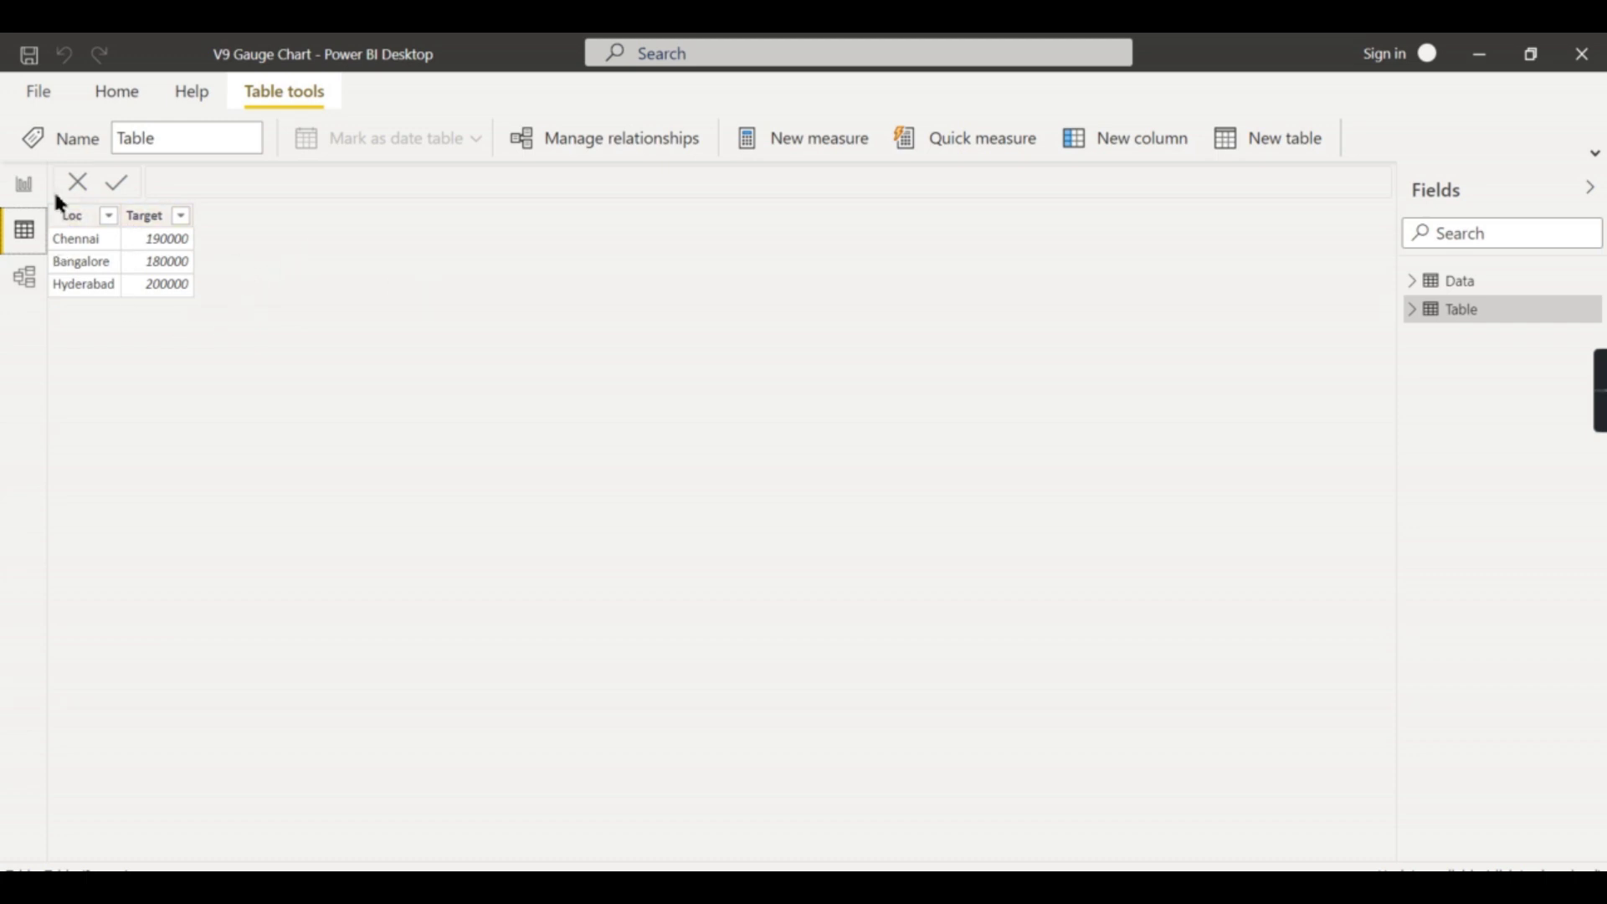
pyautogui.click(25, 185)
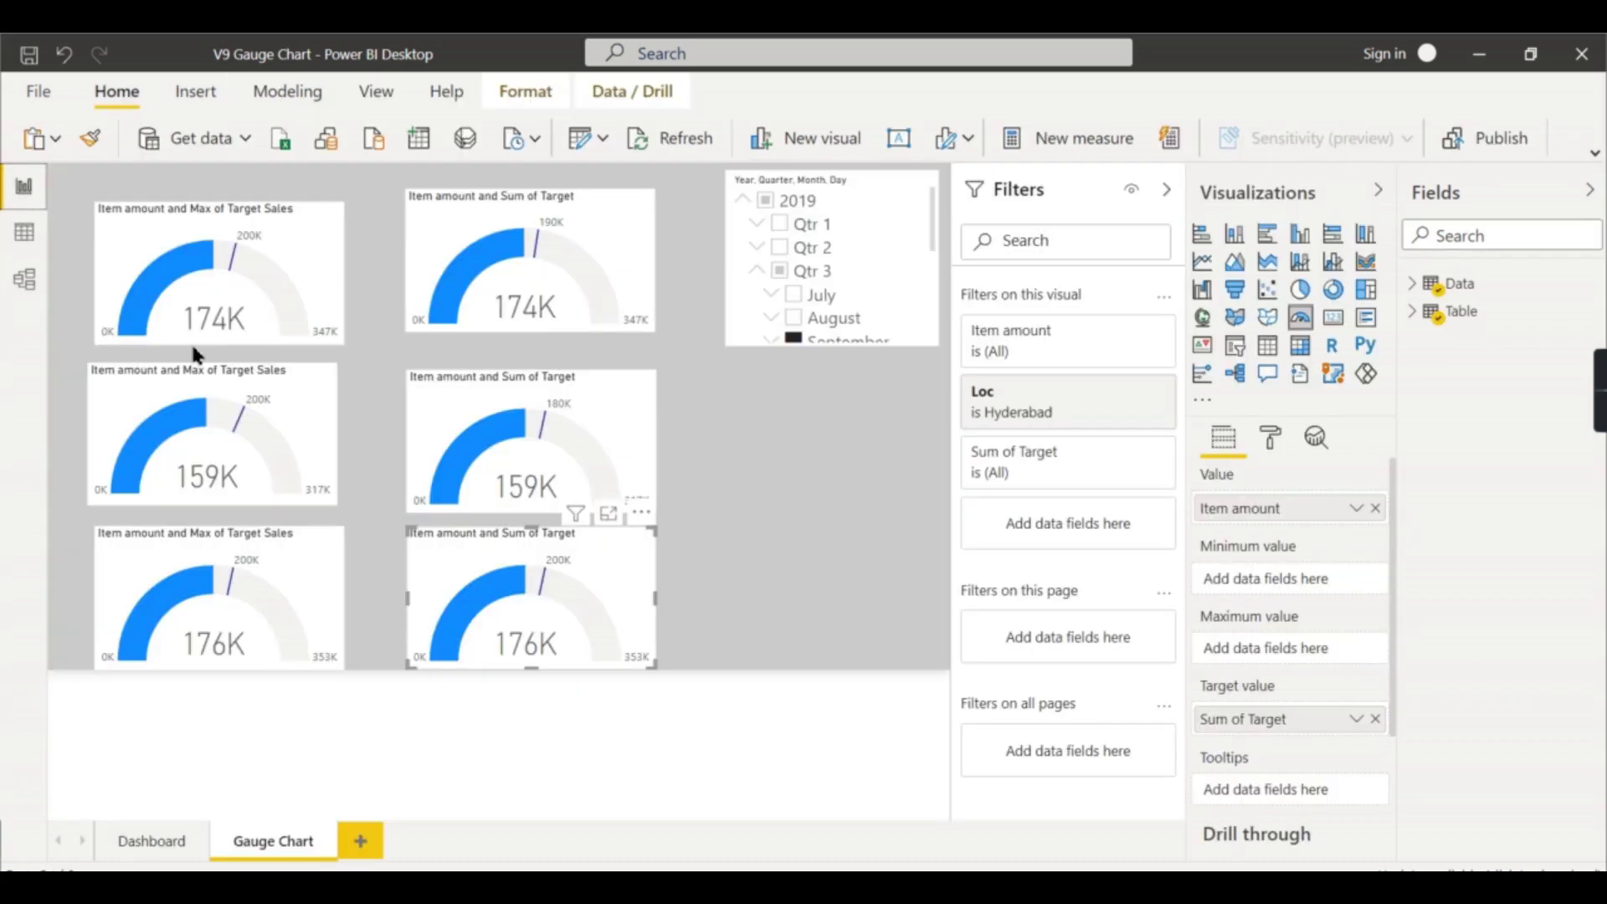
pyautogui.press('super+s')
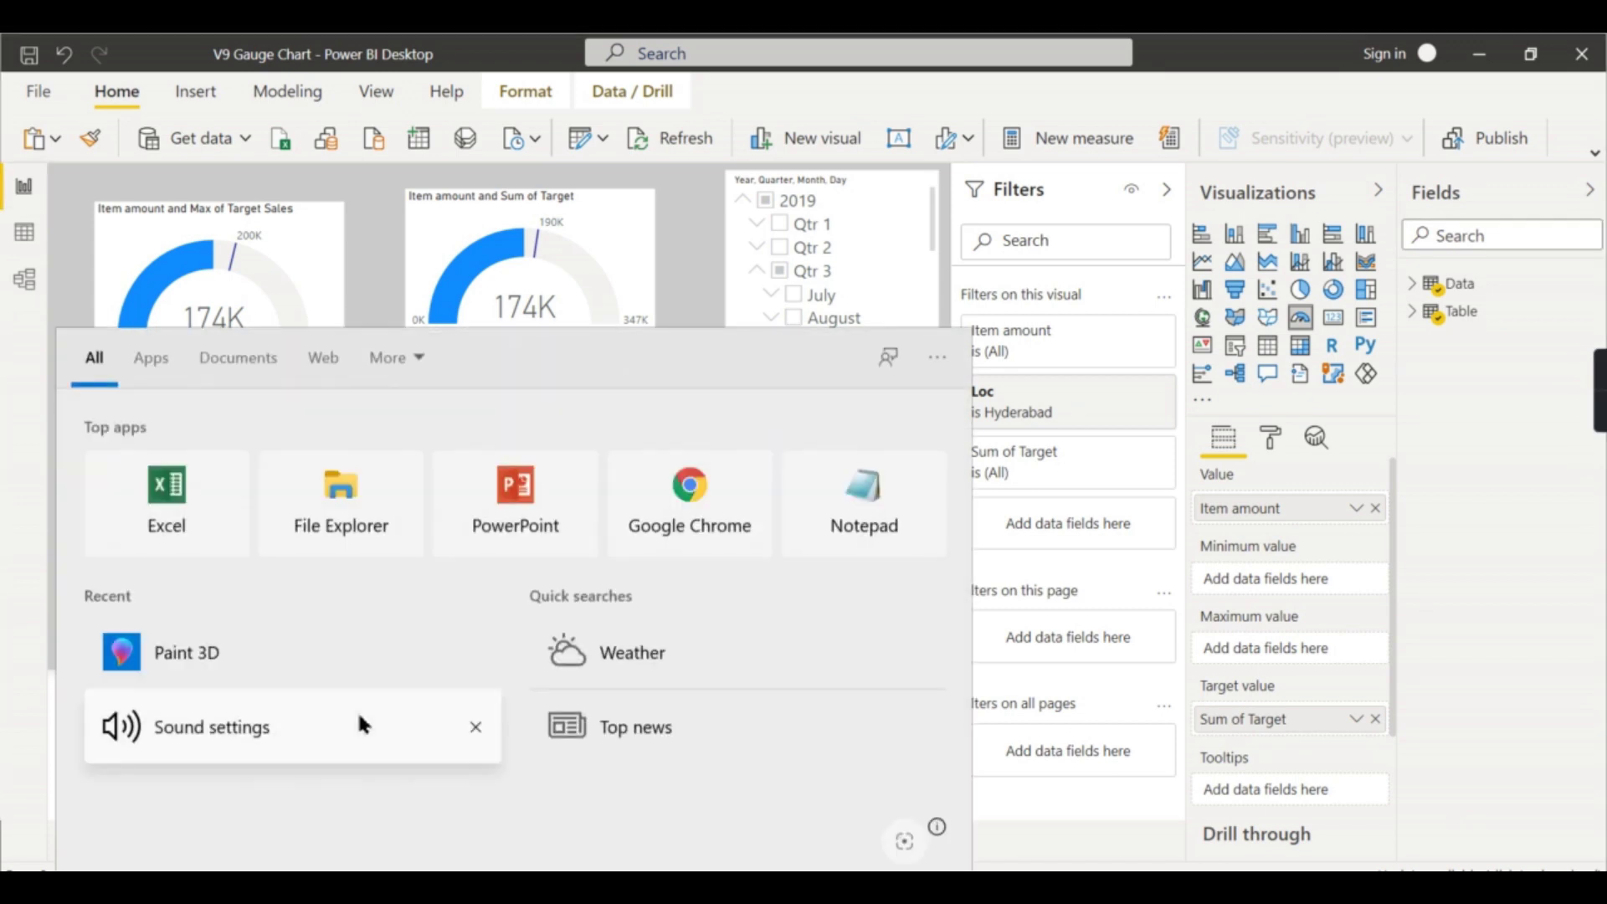
# - Launch Paint 3D with a new blank project and the Pencil brush
pyautogui.click(203, 670)
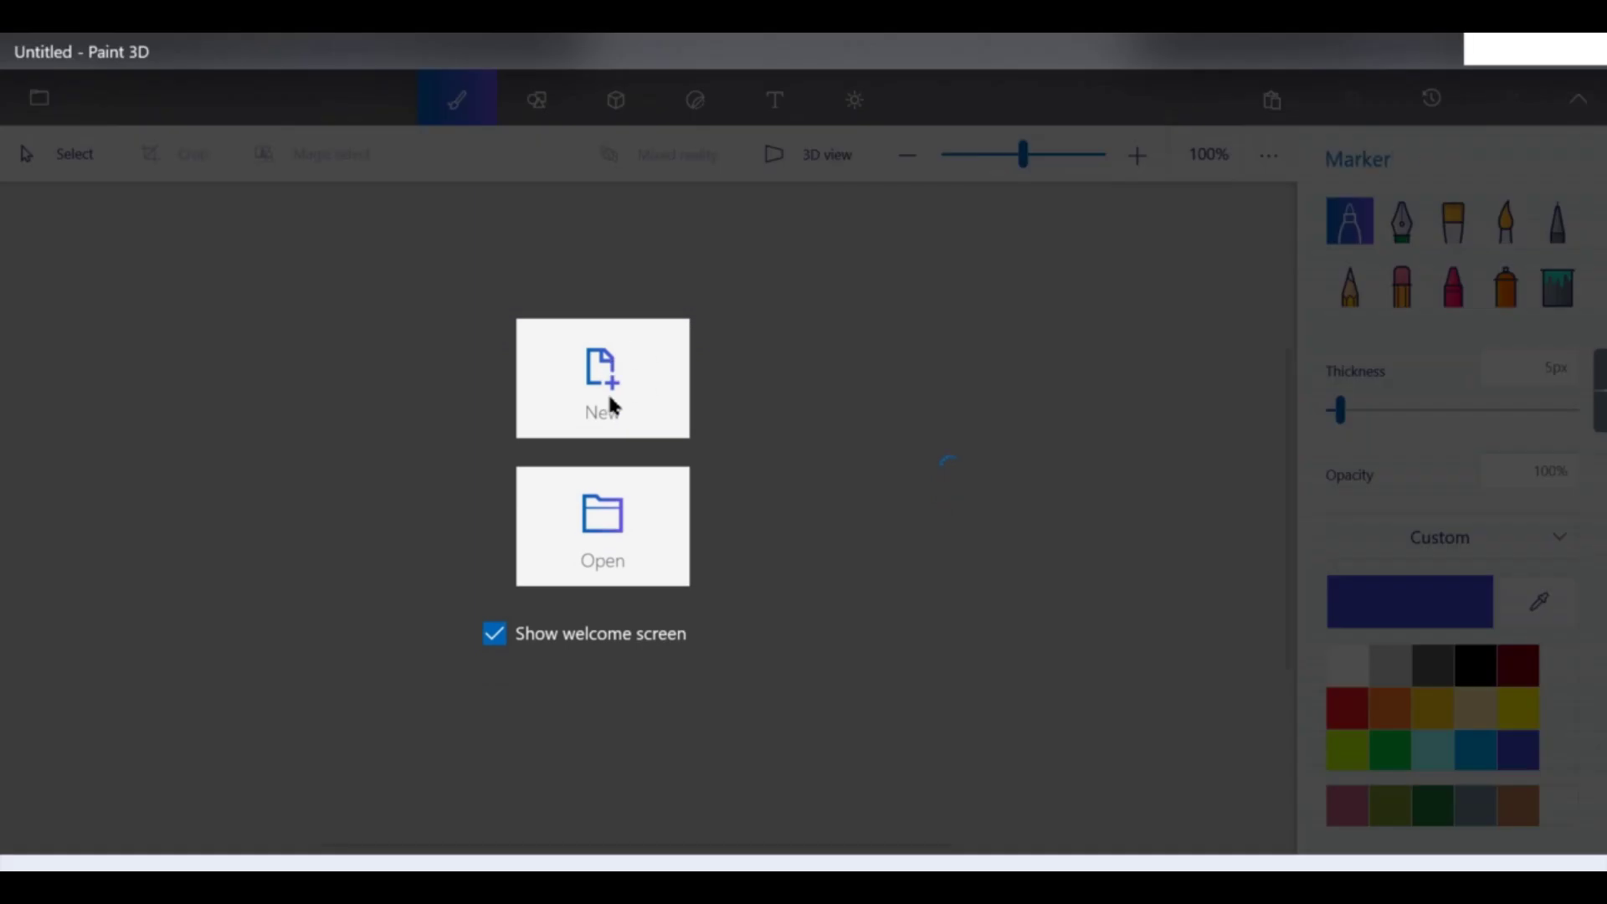
pyautogui.click(610, 405)
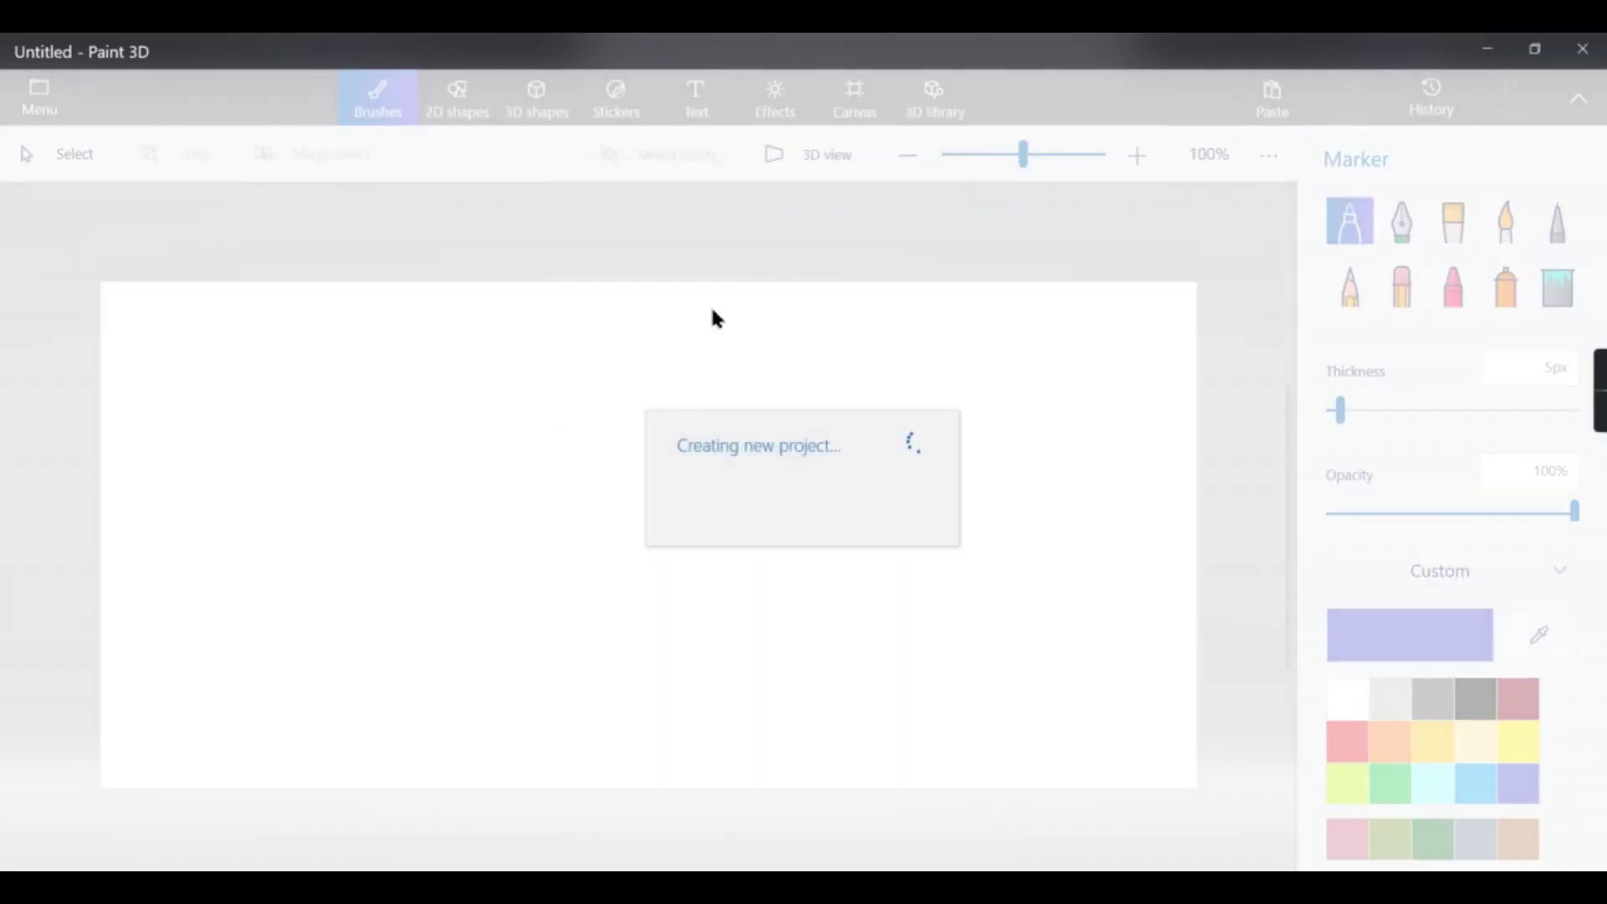
pyautogui.scroll(1, 827, 384)
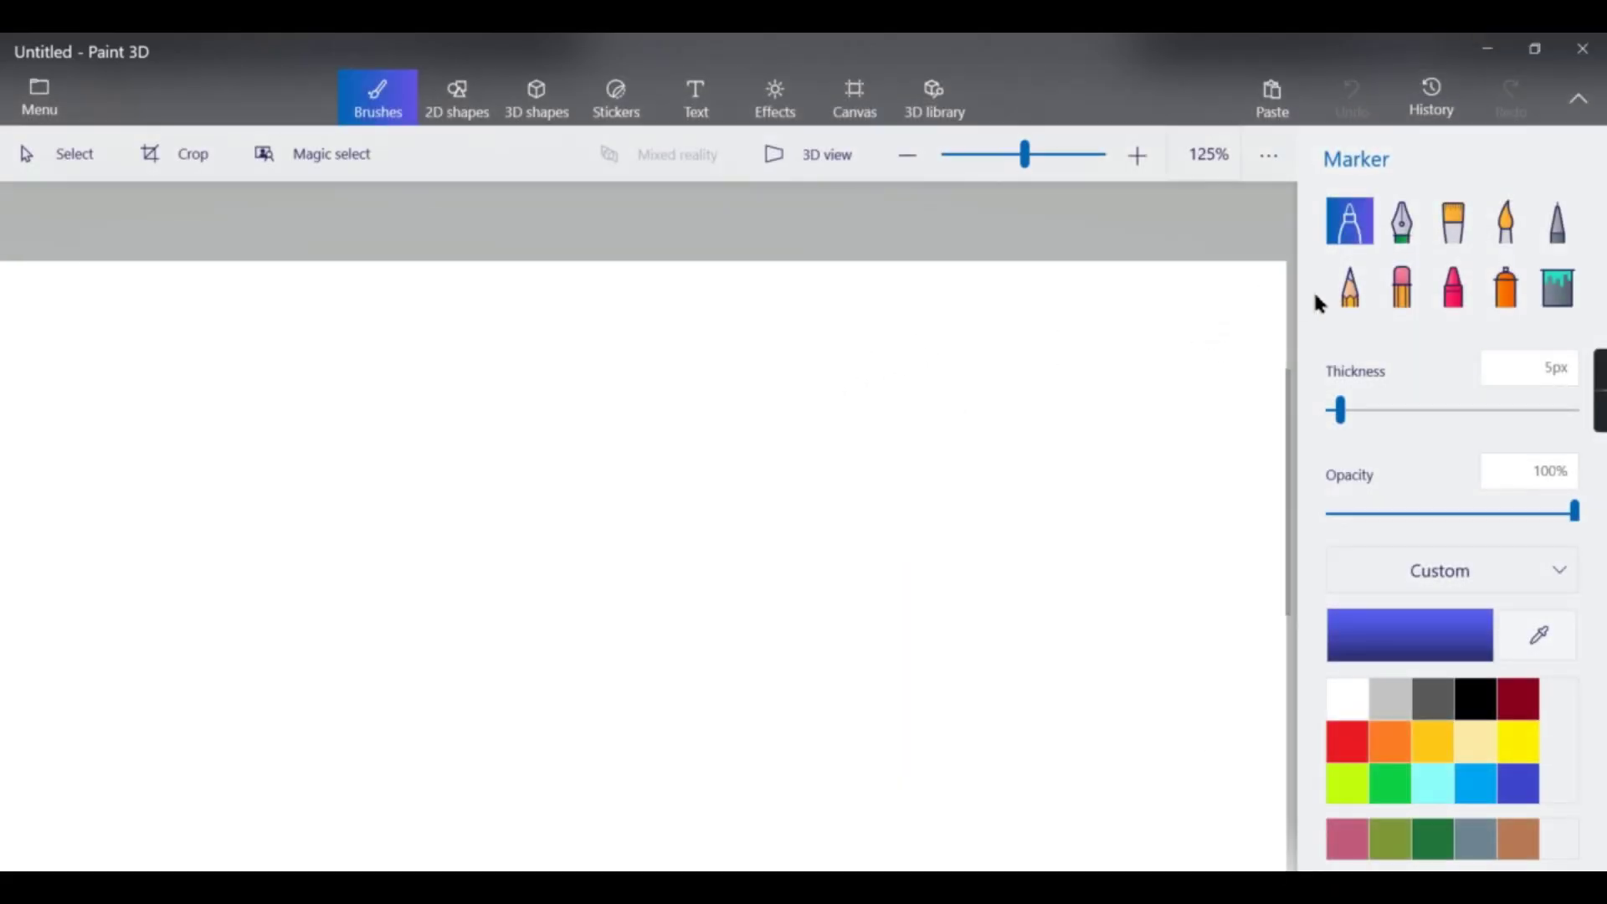
pyautogui.click(1349, 287)
# - Sketch the Sales F box and a Loc D box beside it, each labelled
pyautogui.moveTo(140, 424); pyautogui.dragTo(138, 562)
pyautogui.moveTo(139, 427)
pyautogui.mouseDown()
pyautogui.moveTo(299, 421)
pyautogui.moveTo(297, 621)
pyautogui.moveTo(154, 653)
pyautogui.moveTo(138, 559)
pyautogui.mouseUp()
pyautogui.moveTo(162, 349)
pyautogui.mouseDown()
pyautogui.moveTo(142, 404)
pyautogui.moveTo(197, 383)
pyautogui.moveTo(228, 337)
pyautogui.moveTo(293, 391)
pyautogui.moveTo(319, 361)
pyautogui.mouseUp()
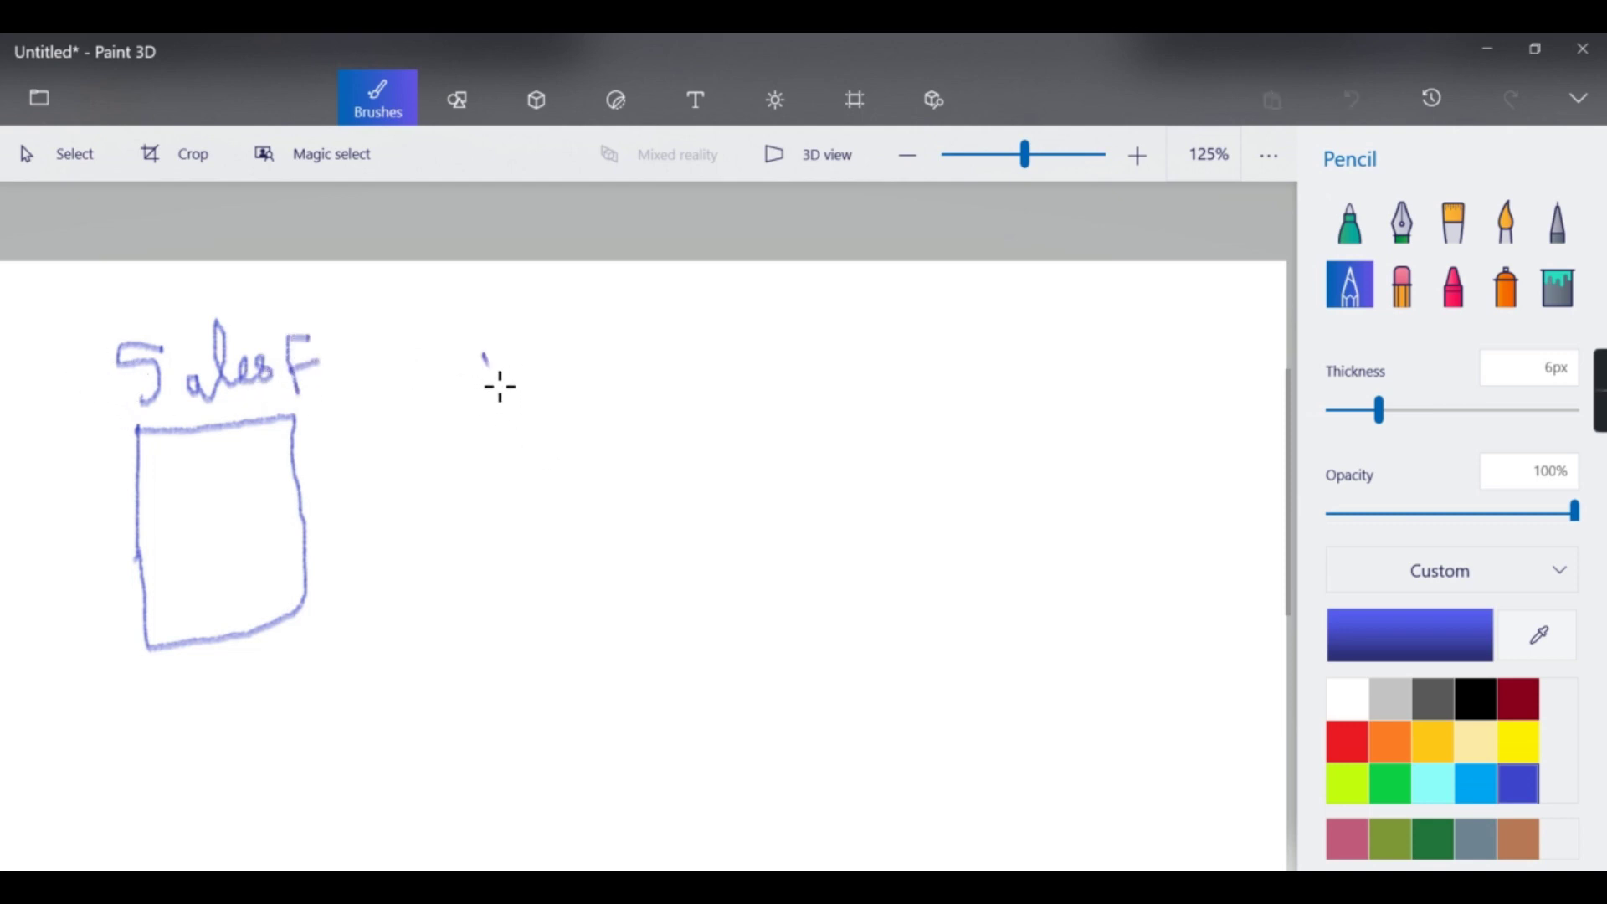
pyautogui.moveTo(483, 356)
pyautogui.mouseDown()
pyautogui.moveTo(621, 336)
pyautogui.moveTo(636, 452)
pyautogui.moveTo(548, 473)
pyautogui.moveTo(504, 377)
pyautogui.mouseUp()
pyautogui.moveTo(499, 293)
pyautogui.mouseDown()
pyautogui.moveTo(527, 331)
pyautogui.moveTo(601, 308)
pyautogui.mouseUp()
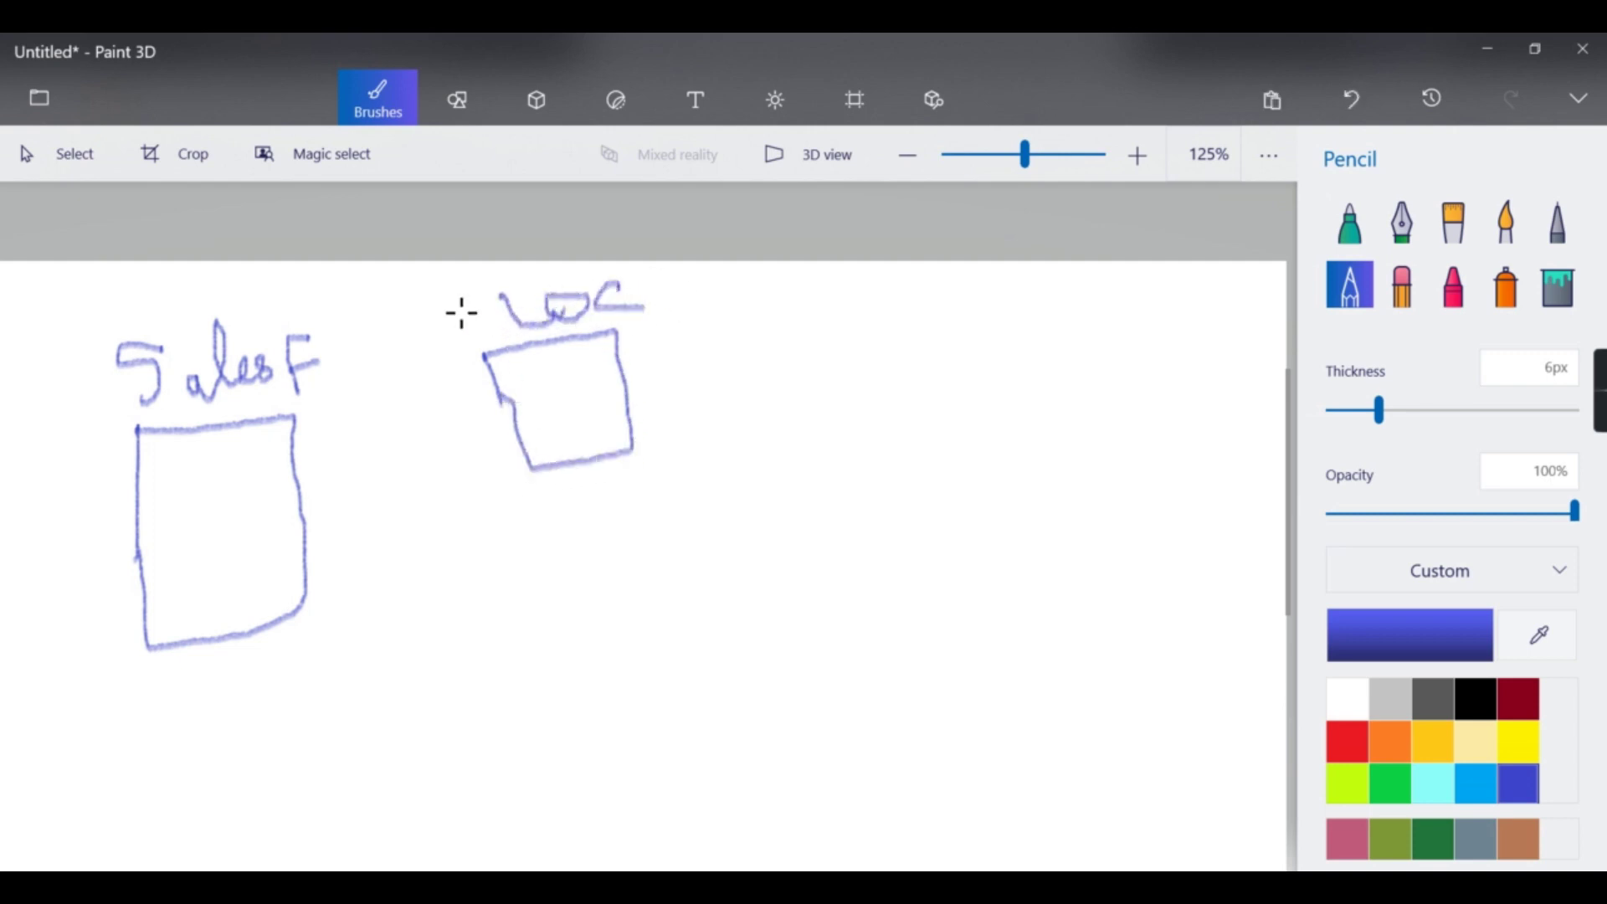
pyautogui.moveTo(654, 282)
pyautogui.mouseDown()
pyautogui.moveTo(672, 309)
pyautogui.moveTo(682, 273)
pyautogui.moveTo(674, 308)
pyautogui.mouseUp()
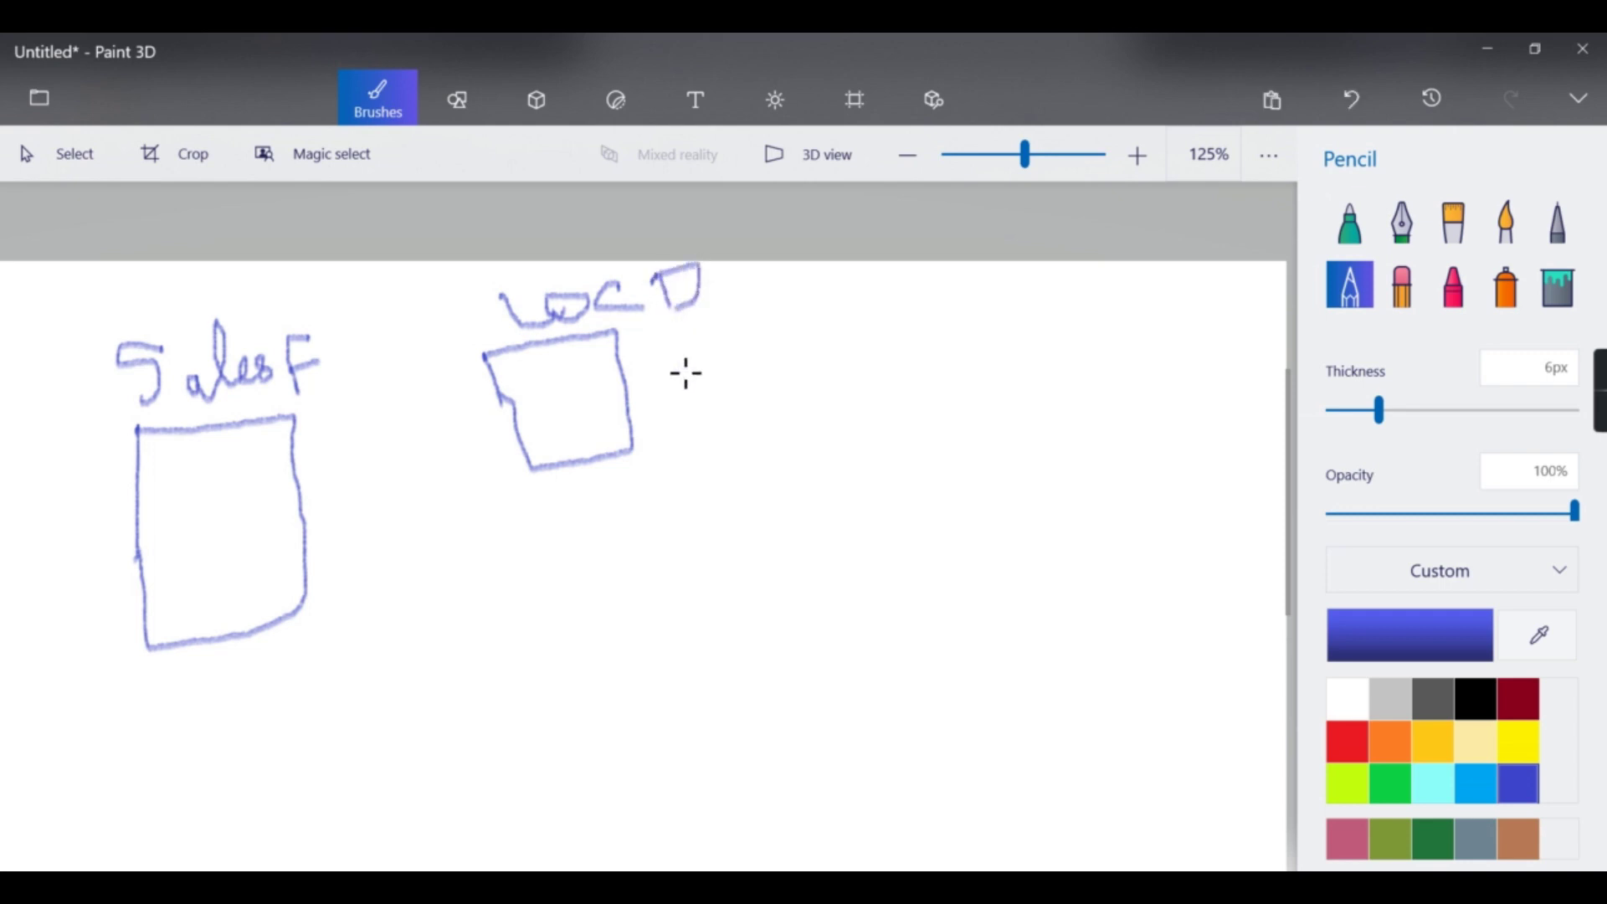
# - Draw a Date D box below Loc D with its label
pyautogui.moveTo(522, 600); pyautogui.dragTo(529, 677)
pyautogui.moveTo(524, 599)
pyautogui.mouseDown()
pyautogui.moveTo(662, 588)
pyautogui.moveTo(637, 735)
pyautogui.moveTo(588, 753)
pyautogui.moveTo(544, 709)
pyautogui.moveTo(532, 663)
pyautogui.mouseUp()
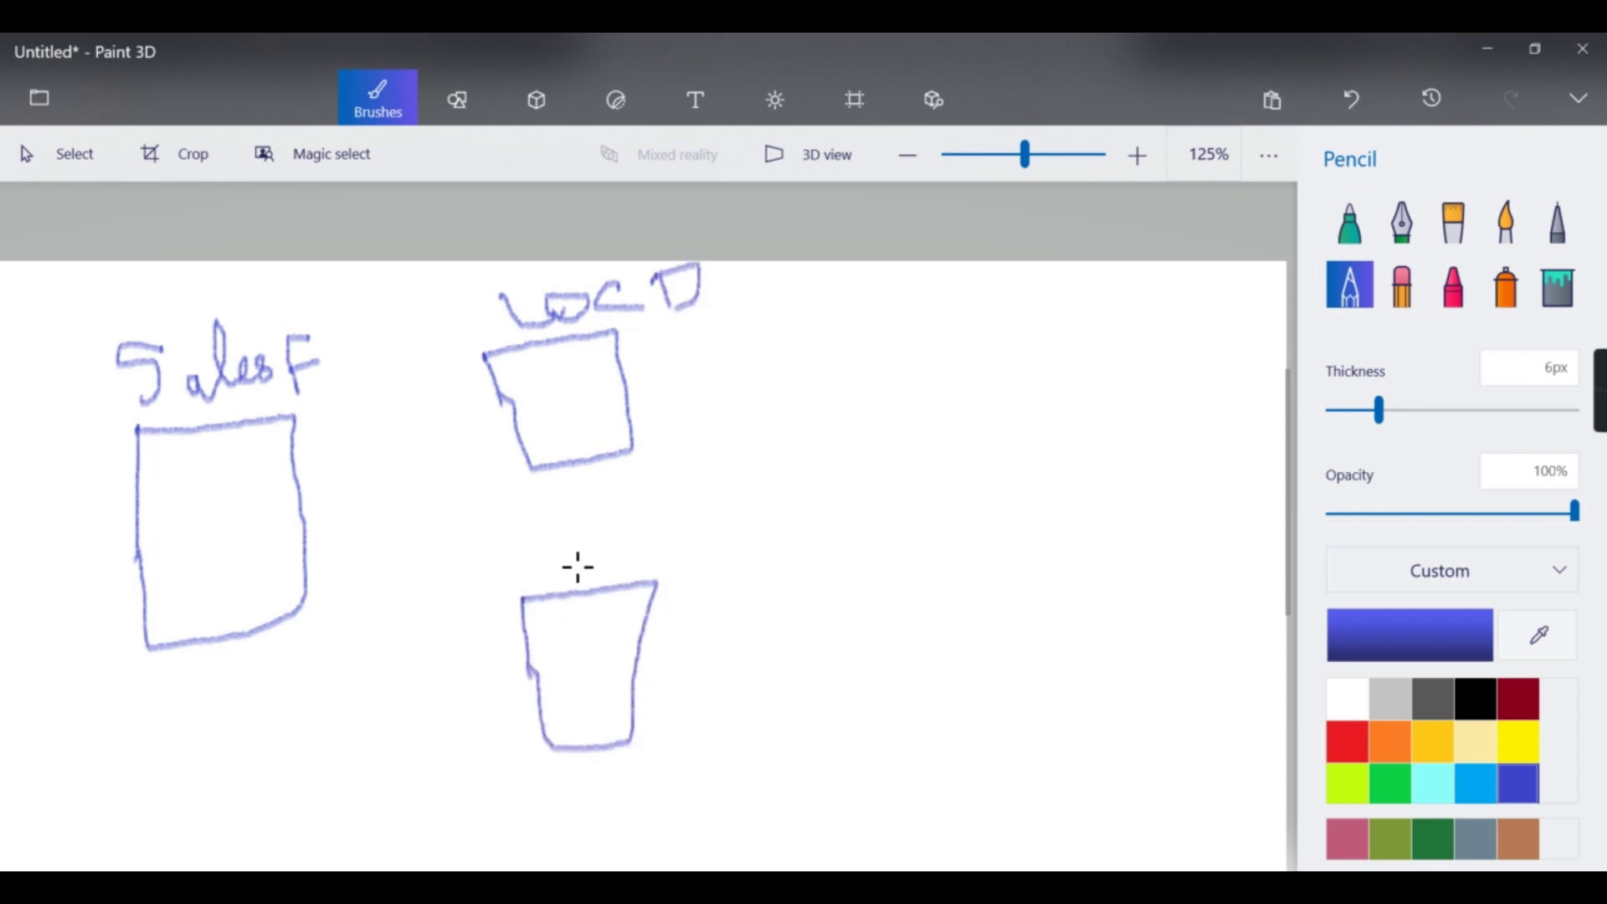
pyautogui.moveTo(545, 538)
pyautogui.mouseDown()
pyautogui.moveTo(610, 558)
pyautogui.moveTo(582, 566)
pyautogui.moveTo(656, 563)
pyautogui.moveTo(667, 522)
pyautogui.moveTo(694, 552)
pyautogui.moveTo(658, 539)
pyautogui.moveTo(694, 522)
pyautogui.moveTo(744, 549)
pyautogui.mouseUp()
pyautogui.moveTo(738, 512)
pyautogui.mouseDown()
pyautogui.moveTo(764, 517)
pyautogui.moveTo(739, 553)
pyautogui.mouseUp()
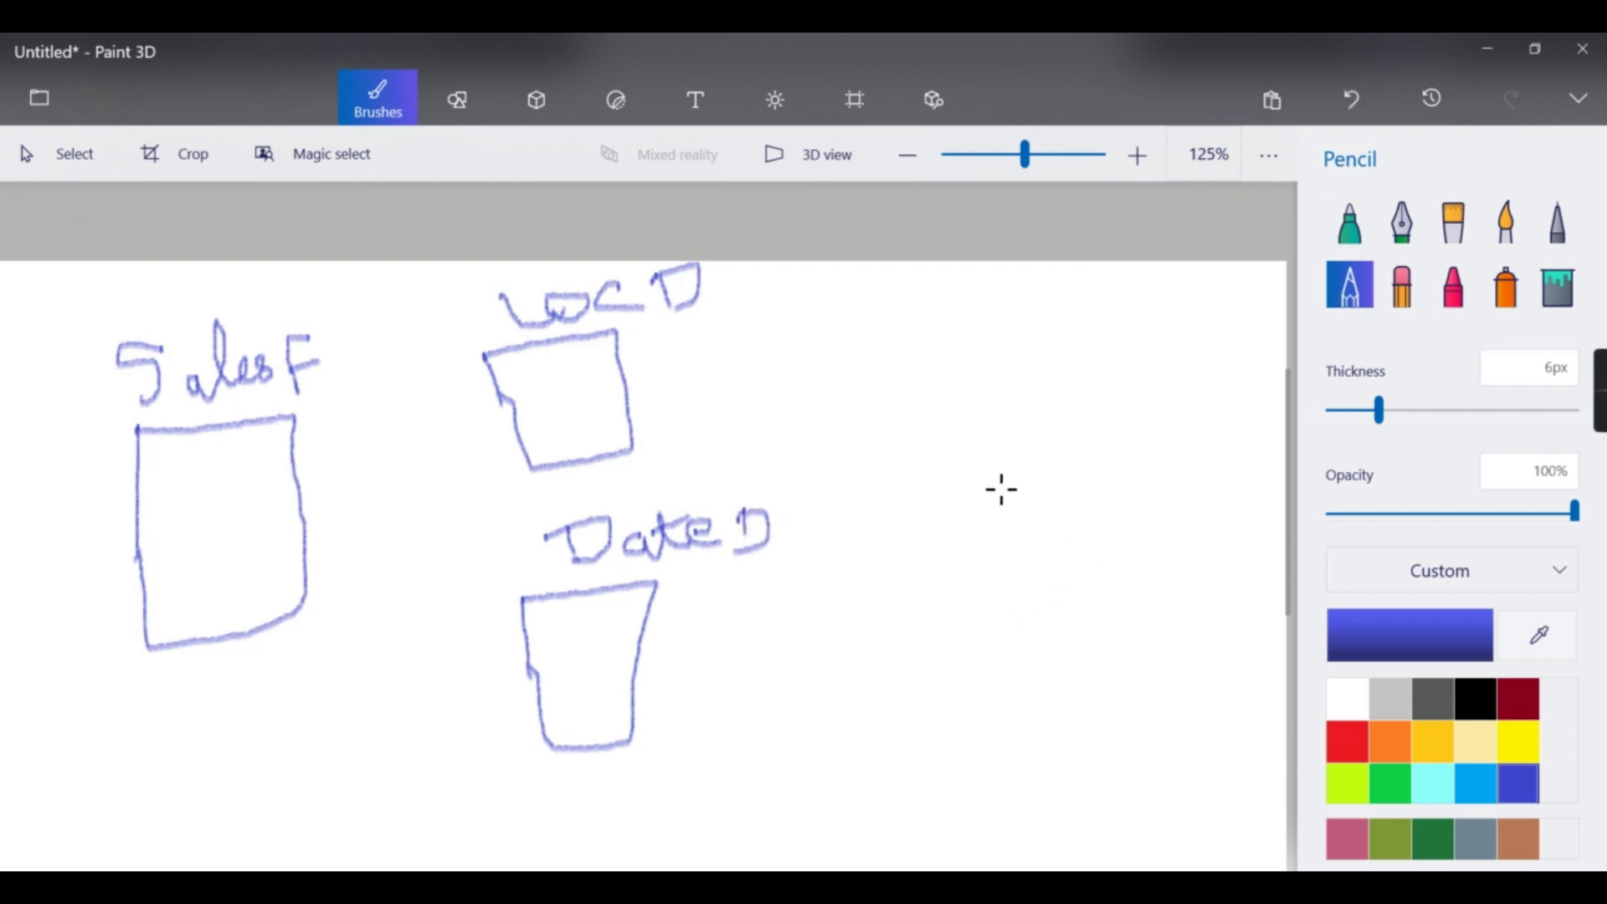
# - Draw a large empty box on the right with a label above it
pyautogui.moveTo(892, 389); pyautogui.dragTo(940, 580)
pyautogui.moveTo(995, 374); pyautogui.dragTo(995, 374)
pyautogui.moveTo(891, 389)
pyautogui.mouseDown()
pyautogui.moveTo(1187, 394)
pyautogui.moveTo(1187, 678)
pyautogui.moveTo(961, 699)
pyautogui.moveTo(942, 581)
pyautogui.mouseUp()
pyautogui.moveTo(842, 312)
pyautogui.mouseDown()
pyautogui.moveTo(913, 321)
pyautogui.moveTo(919, 291)
pyautogui.moveTo(949, 318)
pyautogui.moveTo(978, 299)
pyautogui.moveTo(982, 327)
pyautogui.moveTo(997, 301)
pyautogui.moveTo(1015, 324)
pyautogui.moveTo(1020, 282)
pyautogui.moveTo(1054, 328)
pyautogui.moveTo(1070, 299)
pyautogui.mouseUp()
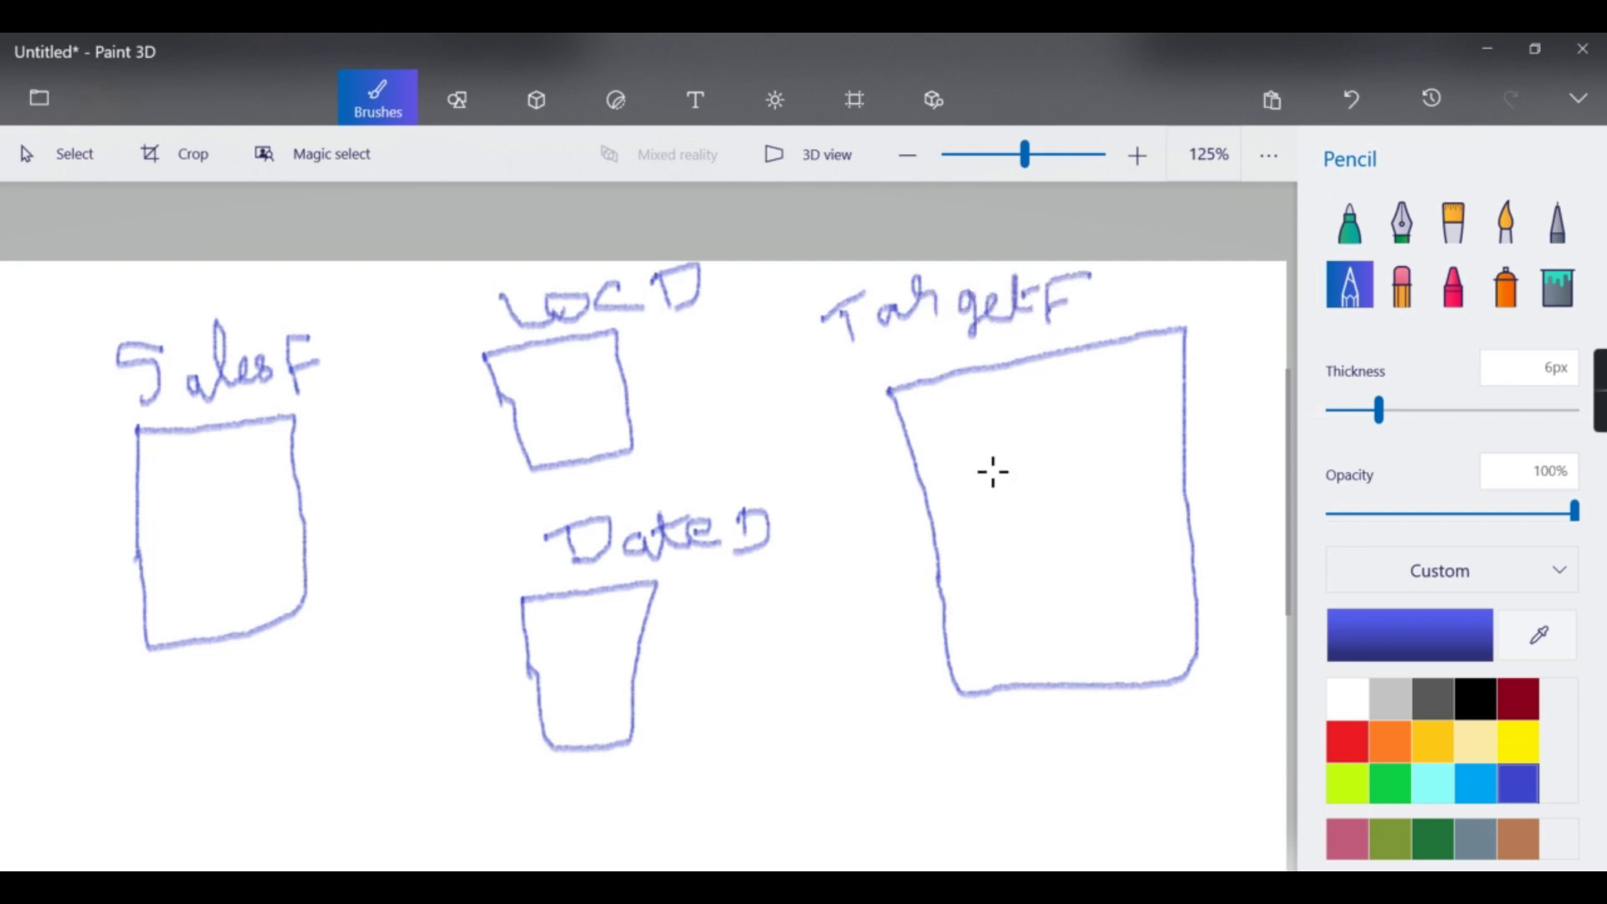
# - List Loc, Month and Target inside the Target F box and tick Loc and Target
pyautogui.moveTo(973, 418)
pyautogui.mouseDown()
pyautogui.moveTo(980, 457)
pyautogui.moveTo(1021, 442)
pyautogui.mouseUp()
pyautogui.moveTo(1025, 442); pyautogui.dragTo(1068, 449)
pyautogui.moveTo(975, 509)
pyautogui.mouseDown()
pyautogui.moveTo(1004, 475)
pyautogui.moveTo(1023, 502)
pyautogui.moveTo(1072, 461)
pyautogui.moveTo(1082, 483)
pyautogui.moveTo(1105, 470)
pyautogui.mouseUp()
pyautogui.moveTo(1015, 558)
pyautogui.mouseDown()
pyautogui.moveTo(1080, 566)
pyautogui.moveTo(1073, 553)
pyautogui.moveTo(1134, 546)
pyautogui.moveTo(1114, 580)
pyautogui.moveTo(1173, 524)
pyautogui.mouseUp()
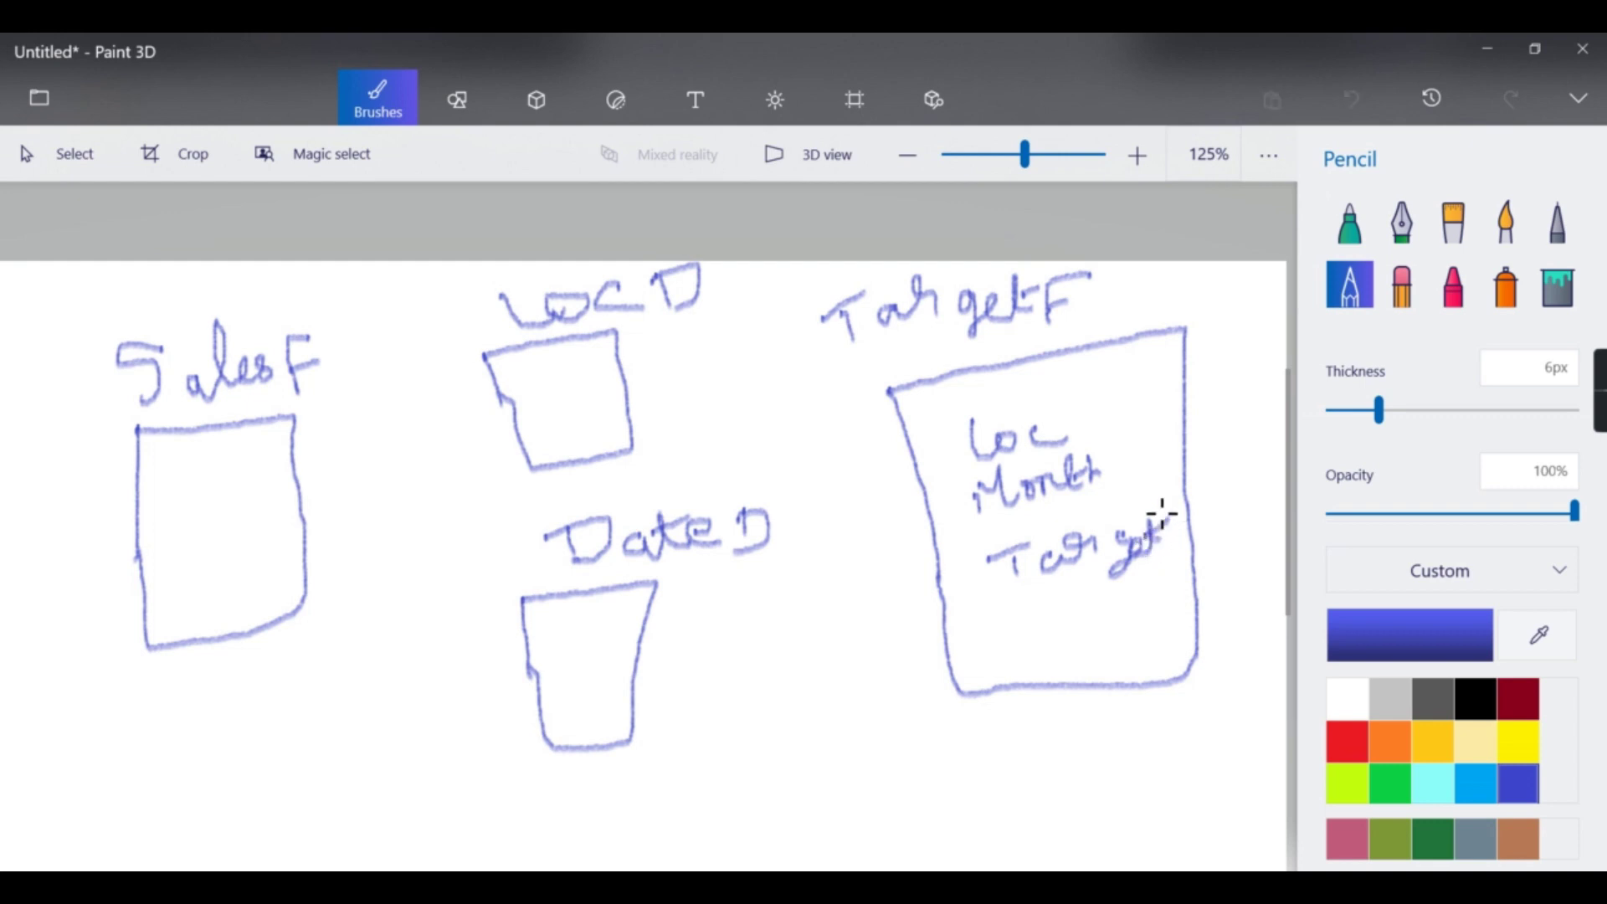
pyautogui.moveTo(1086, 416)
pyautogui.mouseDown()
pyautogui.moveTo(1122, 423)
pyautogui.moveTo(1140, 377)
pyautogui.mouseUp()
pyautogui.moveTo(1107, 596)
pyautogui.mouseDown()
pyautogui.moveTo(1171, 569)
pyautogui.moveTo(1176, 593)
pyautogui.mouseUp()
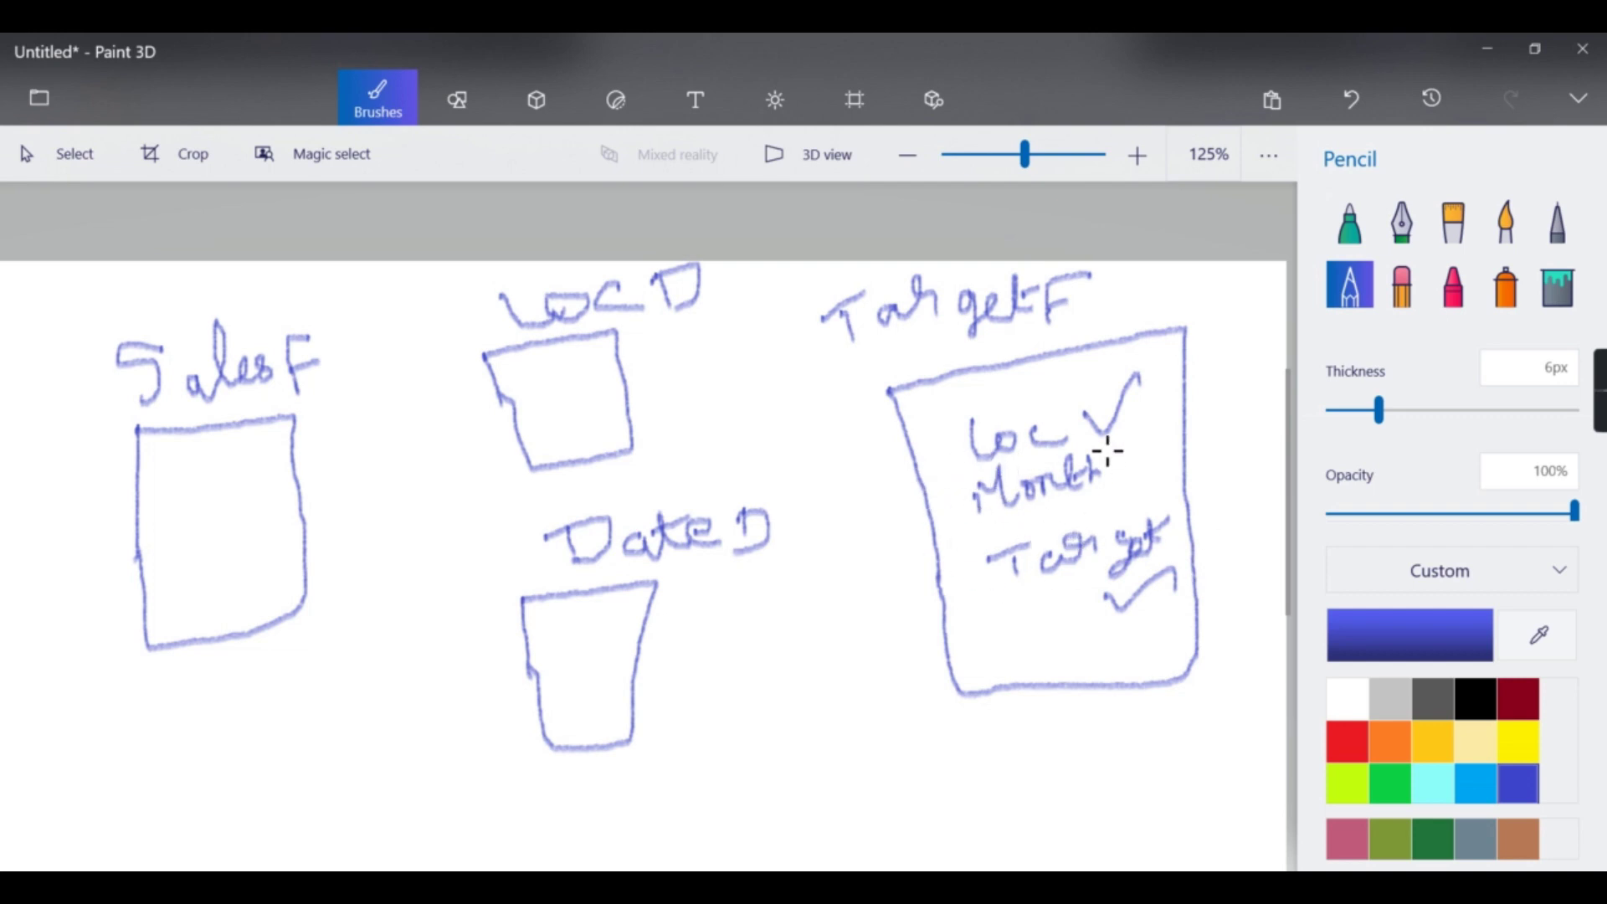
# - Draw arrows from Loc D and Date D to Sales F and Target F, then return to Power BI
pyautogui.moveTo(508, 403)
pyautogui.mouseDown()
pyautogui.moveTo(294, 452)
pyautogui.moveTo(334, 408)
pyautogui.moveTo(308, 459)
pyautogui.moveTo(356, 471)
pyautogui.mouseUp()
pyautogui.moveTo(533, 669); pyautogui.dragTo(333, 576)
pyautogui.moveTo(333, 575)
pyautogui.mouseDown()
pyautogui.moveTo(332, 628)
pyautogui.moveTo(458, 566)
pyautogui.mouseUp()
pyautogui.moveTo(673, 431); pyautogui.dragTo(916, 485)
pyautogui.moveTo(917, 486); pyautogui.dragTo(858, 499)
pyautogui.moveTo(646, 696); pyautogui.dragTo(885, 605)
pyautogui.moveTo(886, 605)
pyautogui.mouseDown()
pyautogui.moveTo(761, 601)
pyautogui.moveTo(885, 604)
pyautogui.mouseUp()
pyautogui.moveTo(886, 605); pyautogui.dragTo(841, 694)
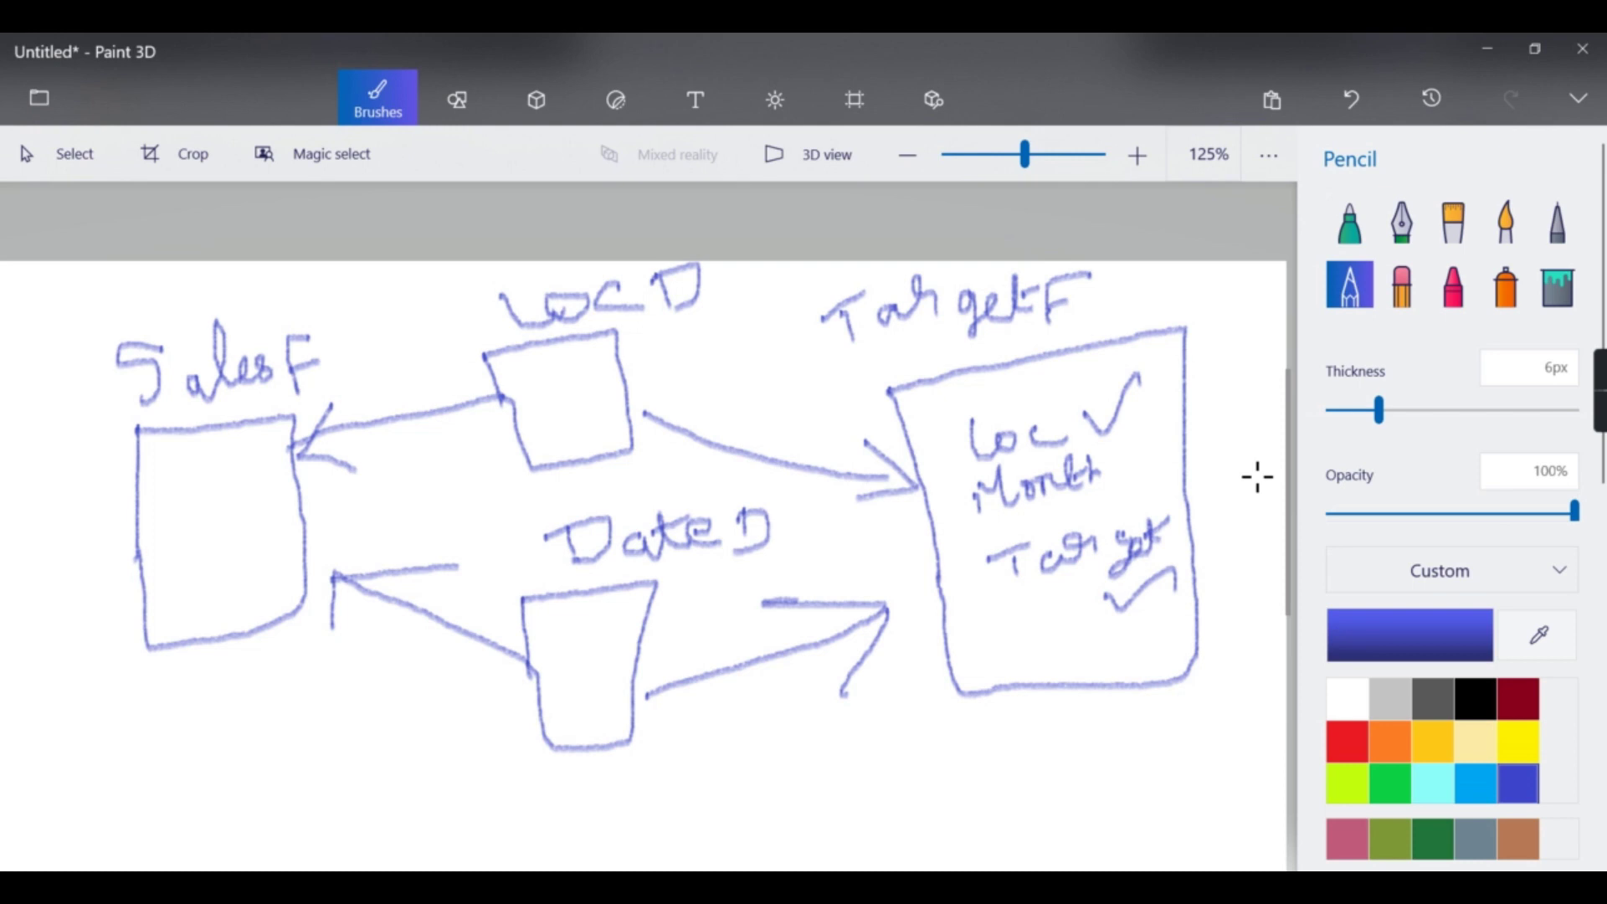
pyautogui.hotkey('alt', 'Tab')
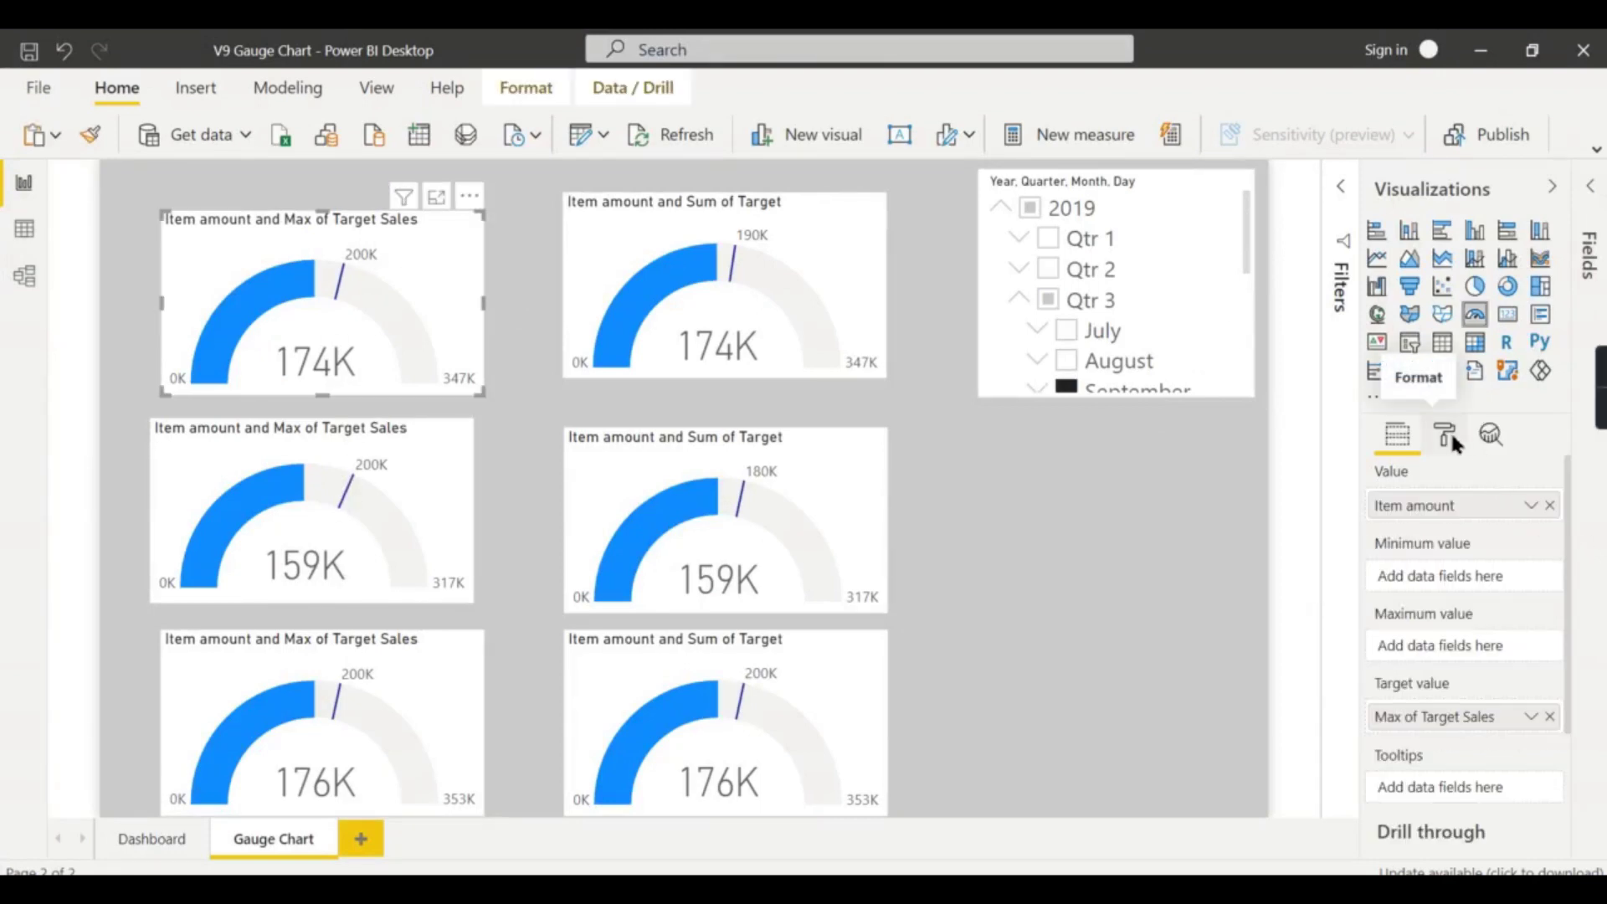
# - Give the top-left gauge a custom green fill colour (#10D68A)
pyautogui.click(1448, 435)
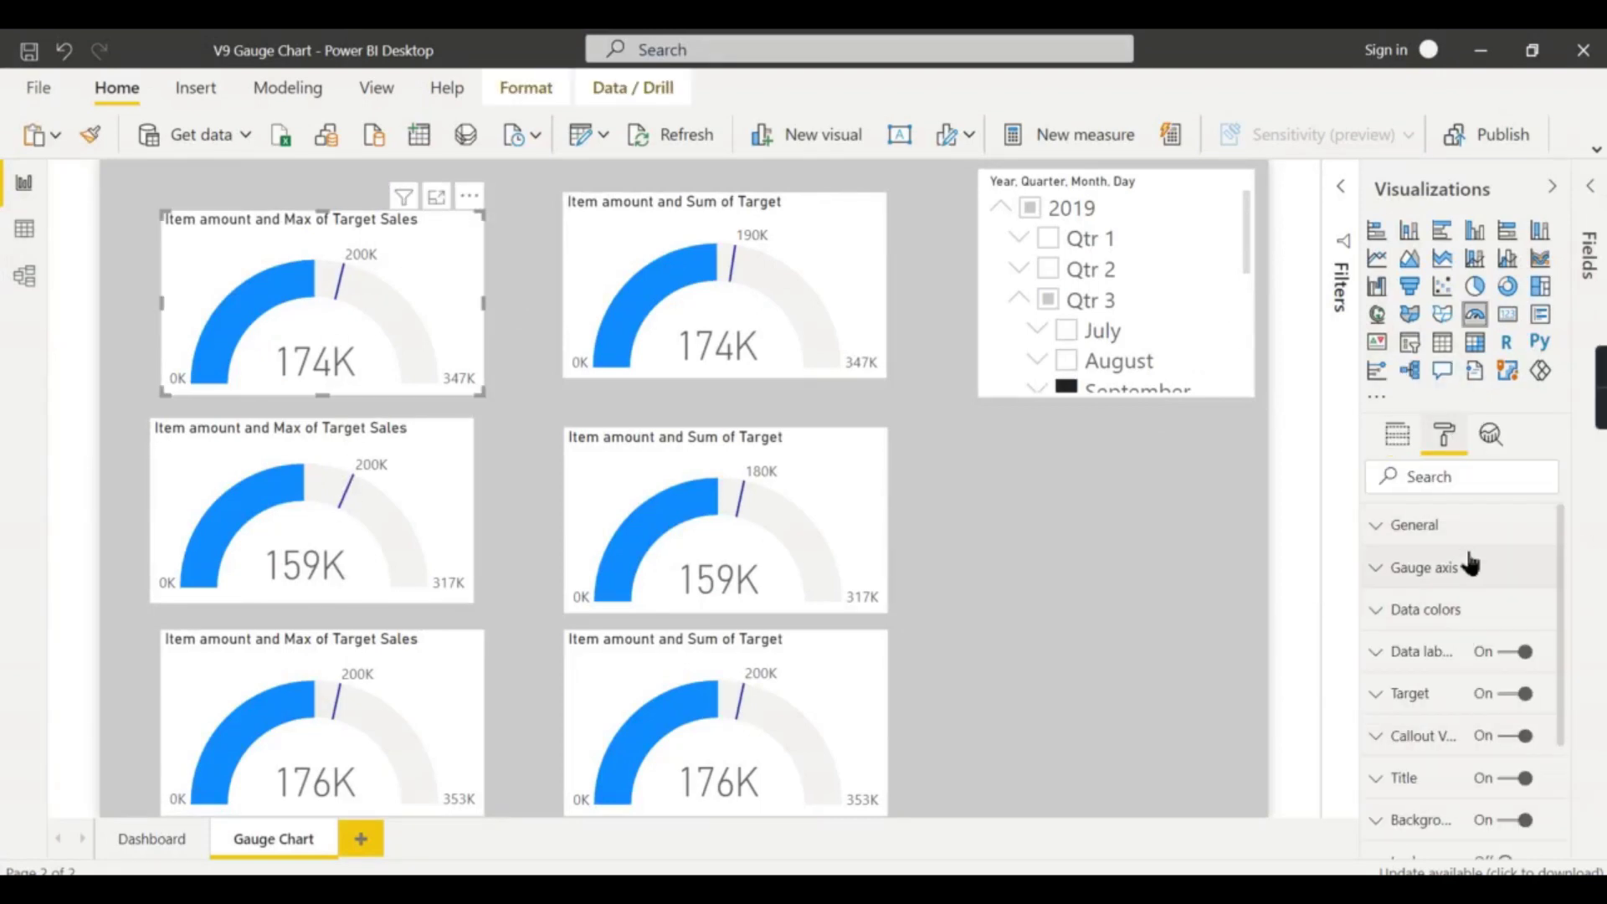
pyautogui.click(1474, 573)
pyautogui.click(1488, 576)
pyautogui.click(1497, 612)
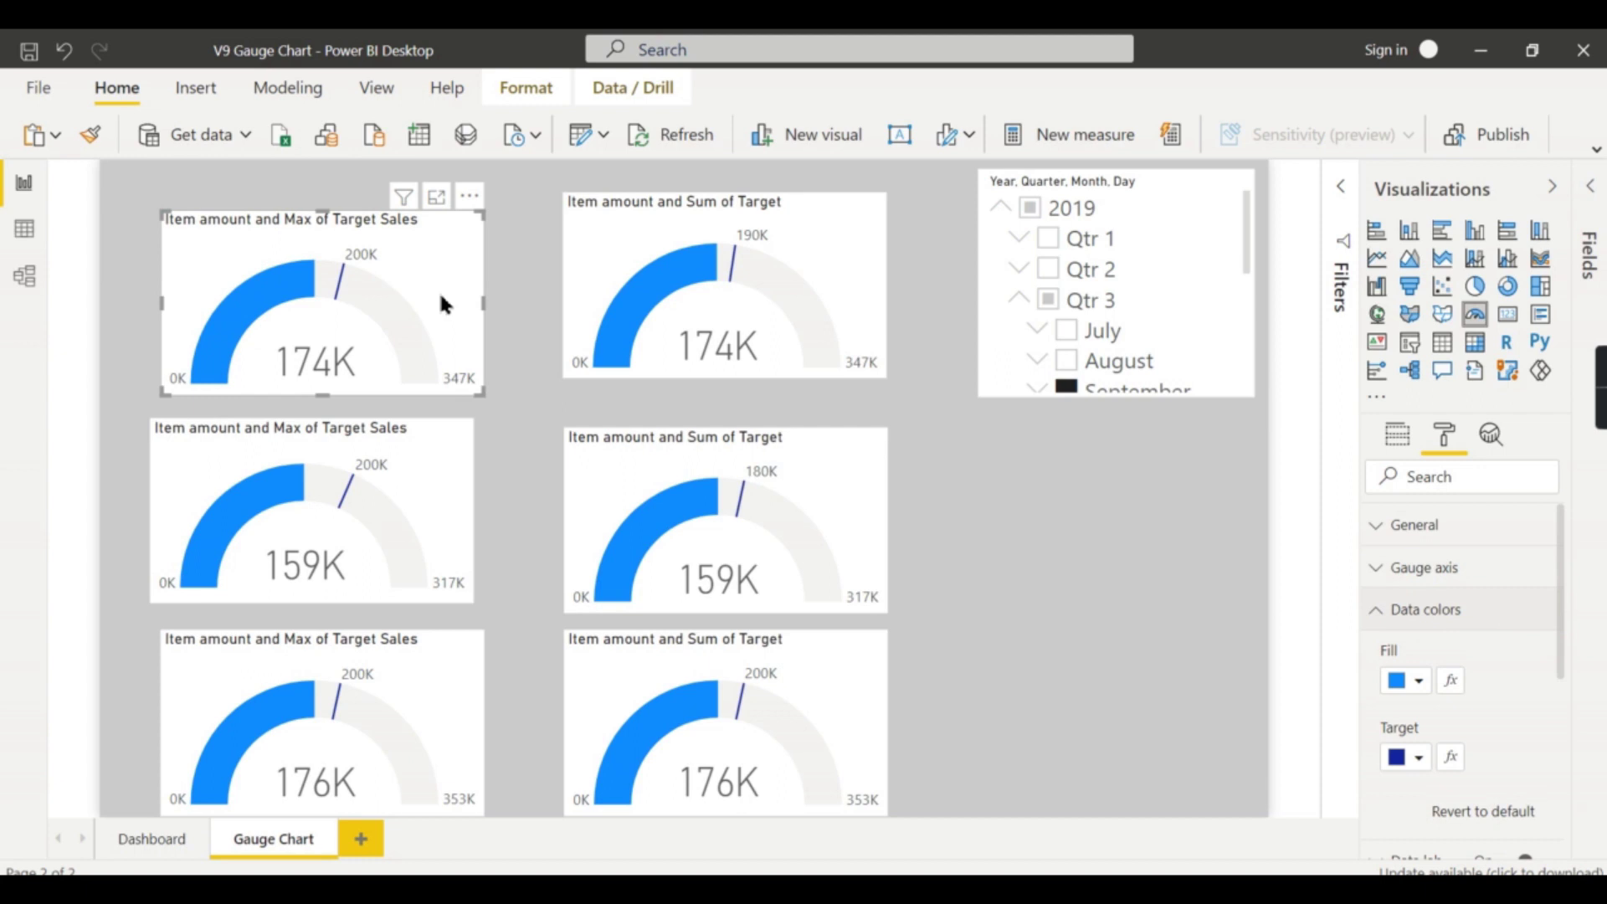
pyautogui.click(1420, 685)
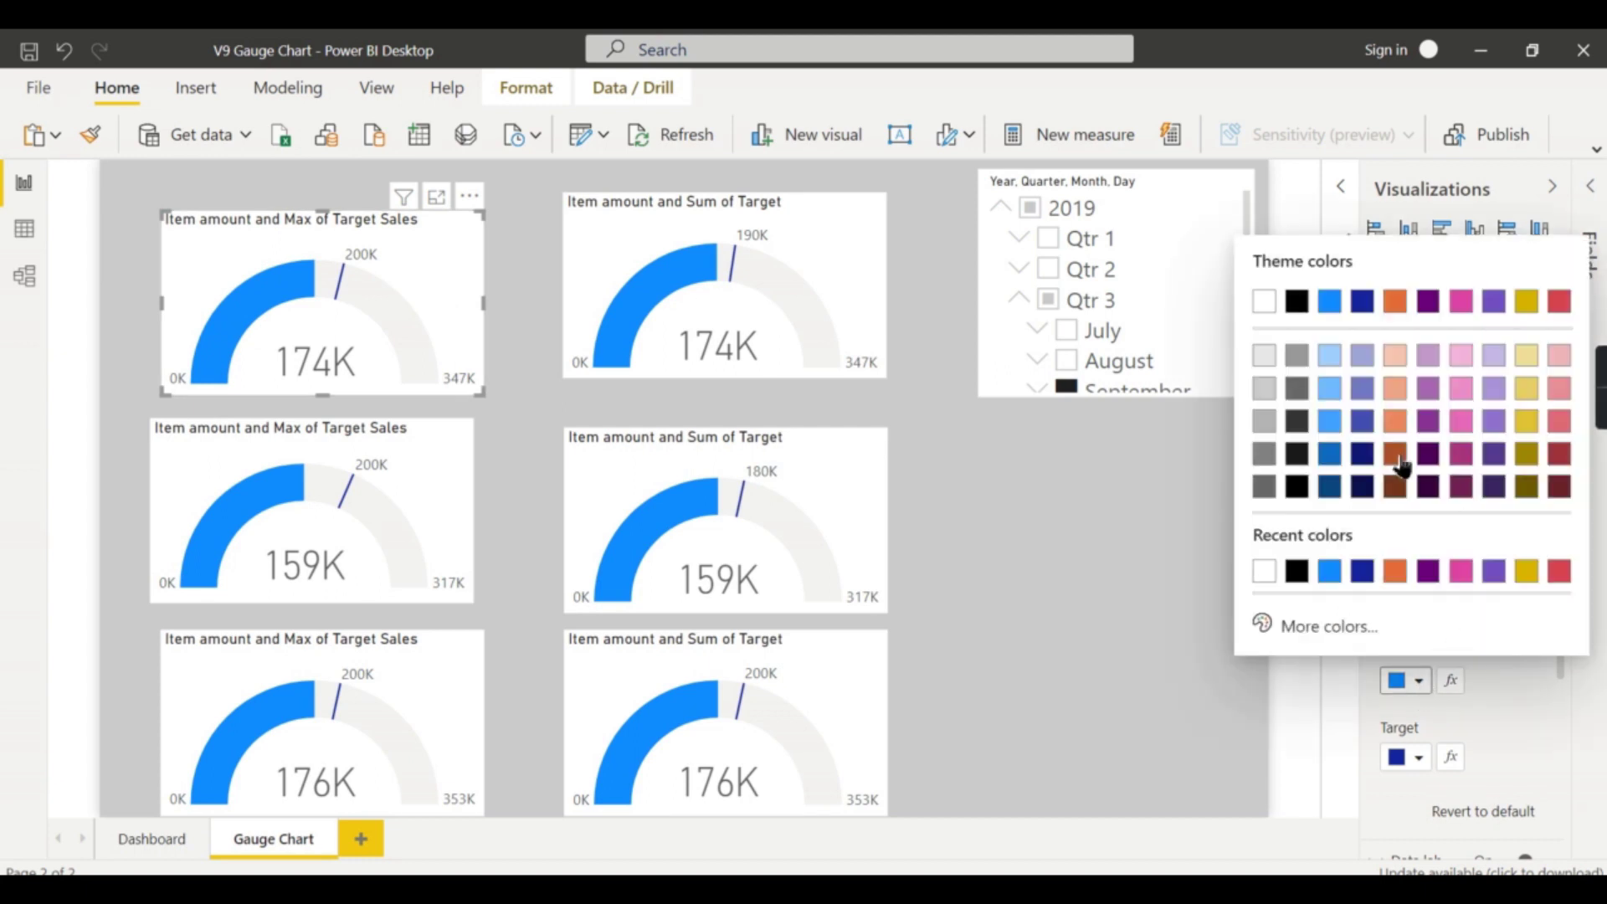
pyautogui.click(1340, 628)
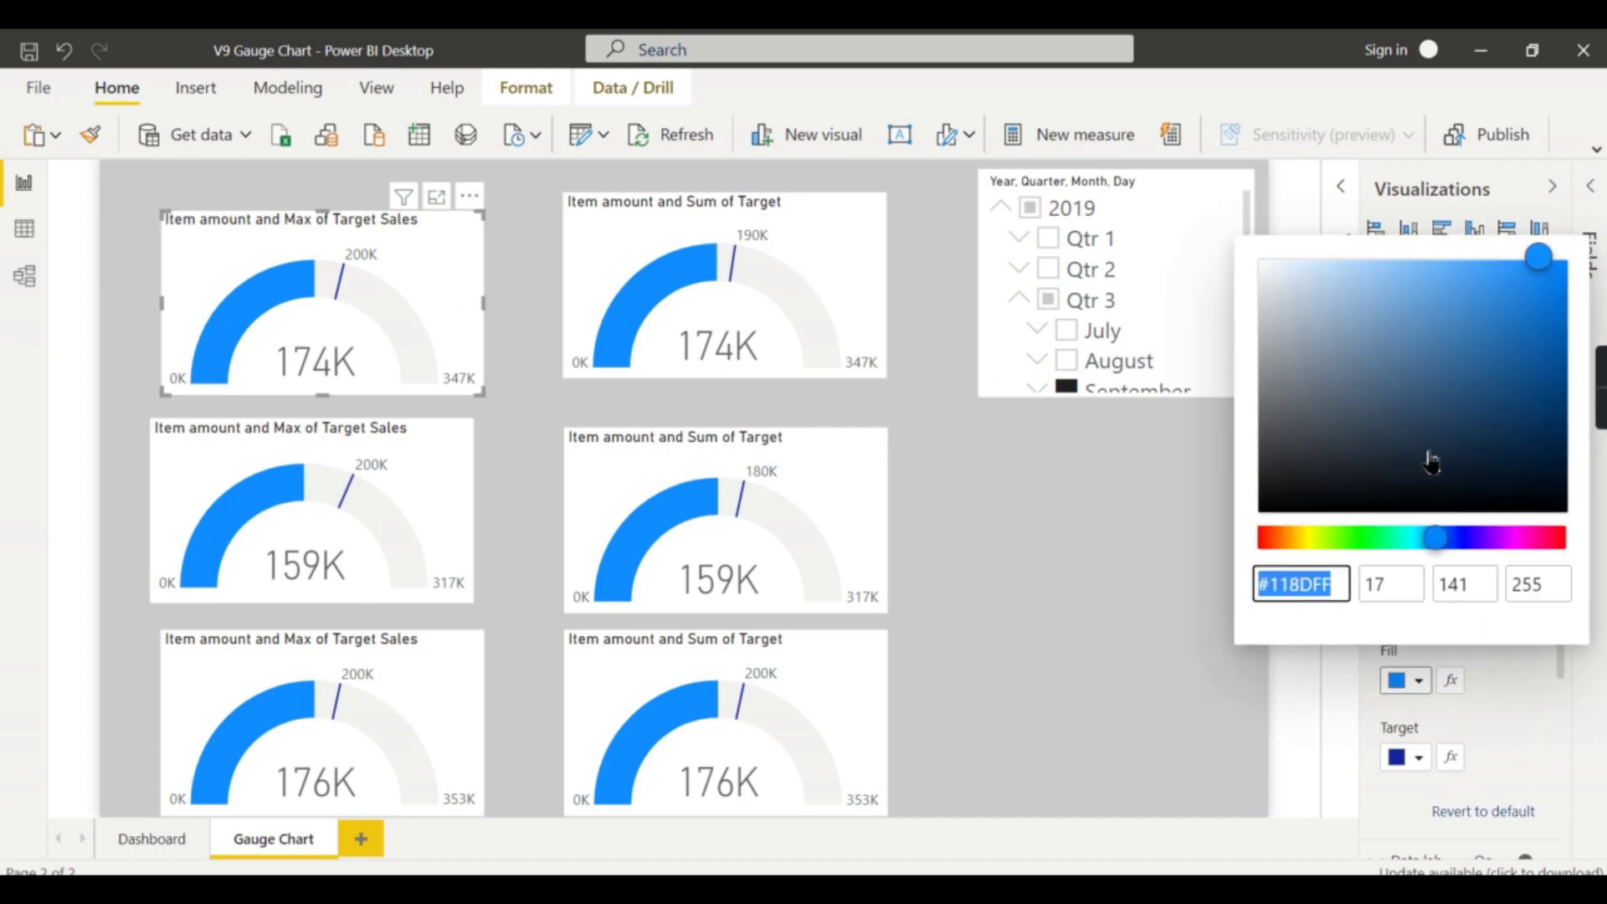
pyautogui.click(1395, 537)
pyautogui.click(1553, 284)
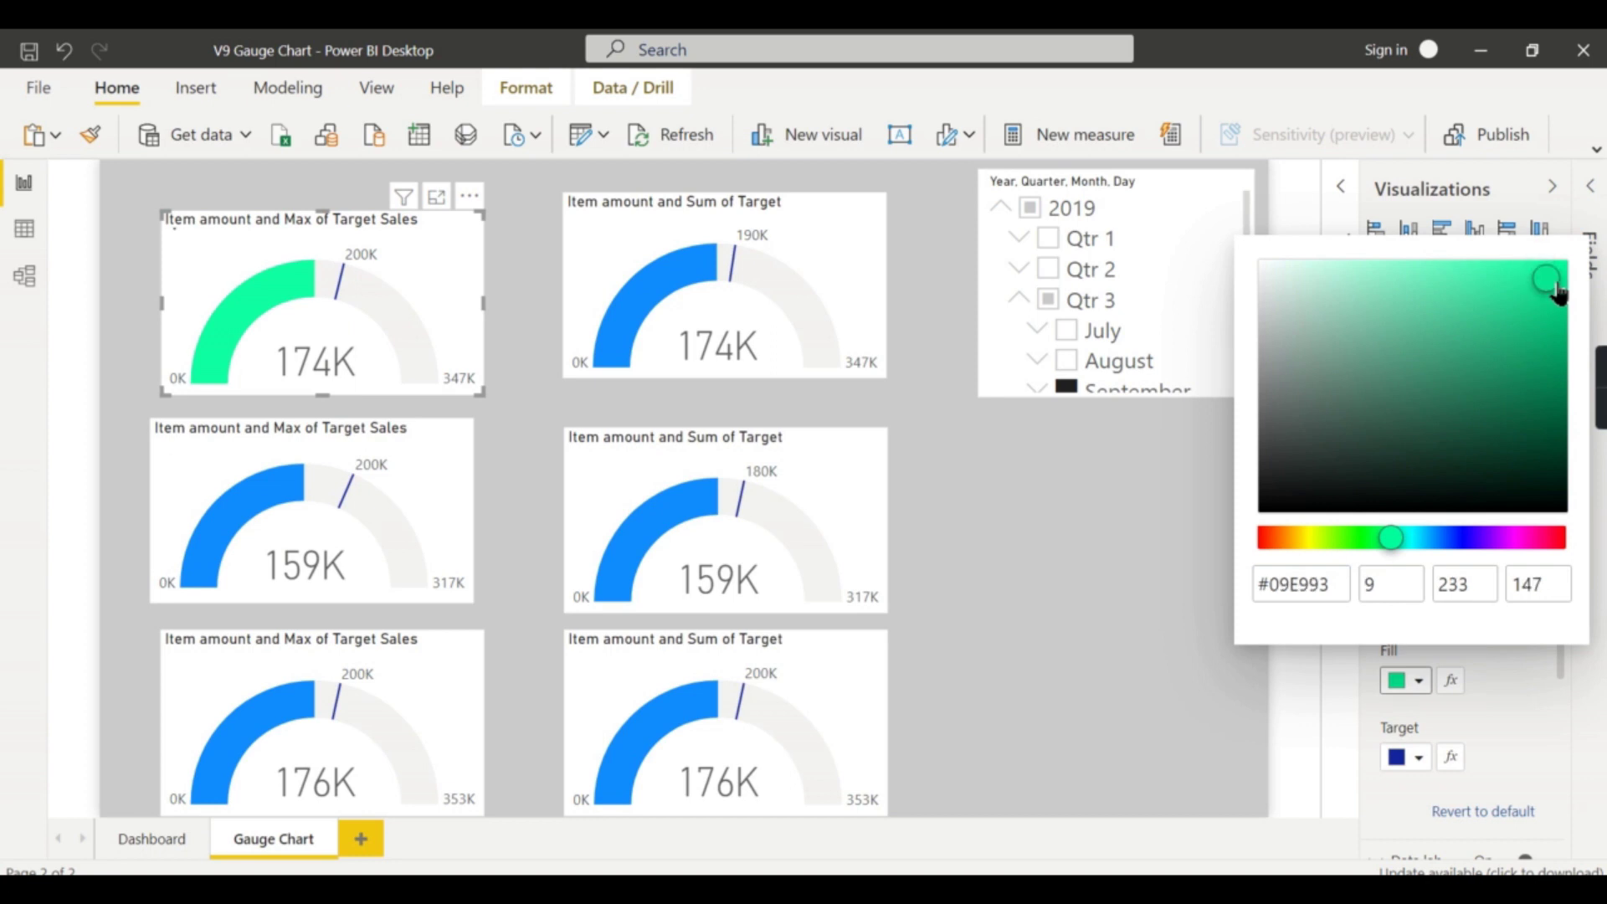
pyautogui.click(1548, 416)
pyautogui.click(1535, 298)
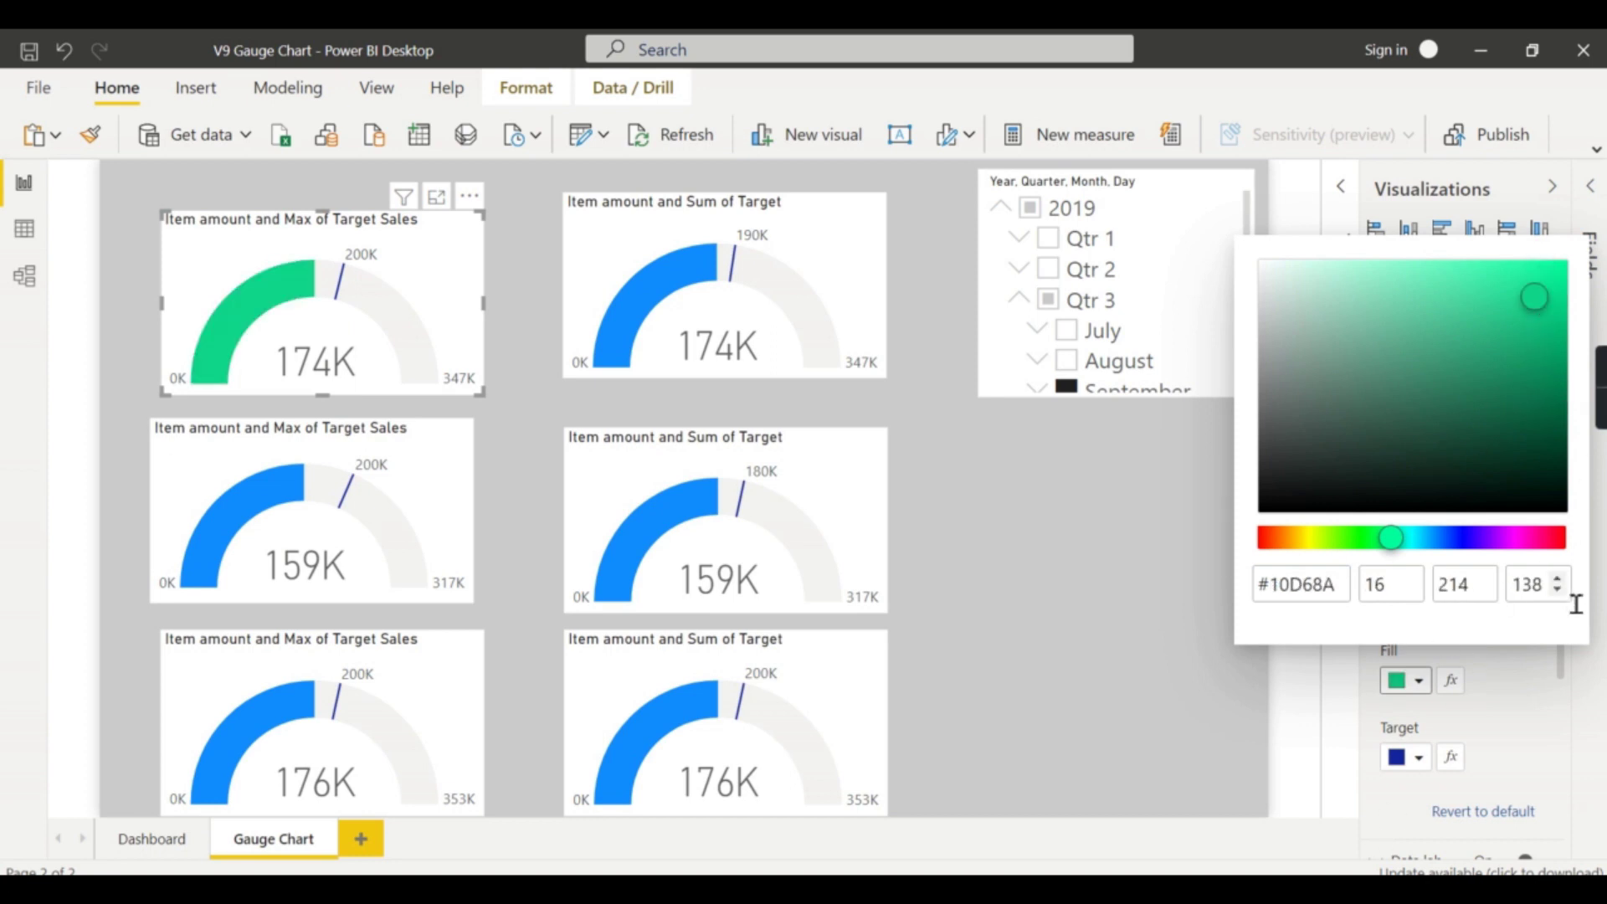
pyautogui.click(1535, 715)
# - Make the gauge's target marker dark red
pyautogui.click(1417, 757)
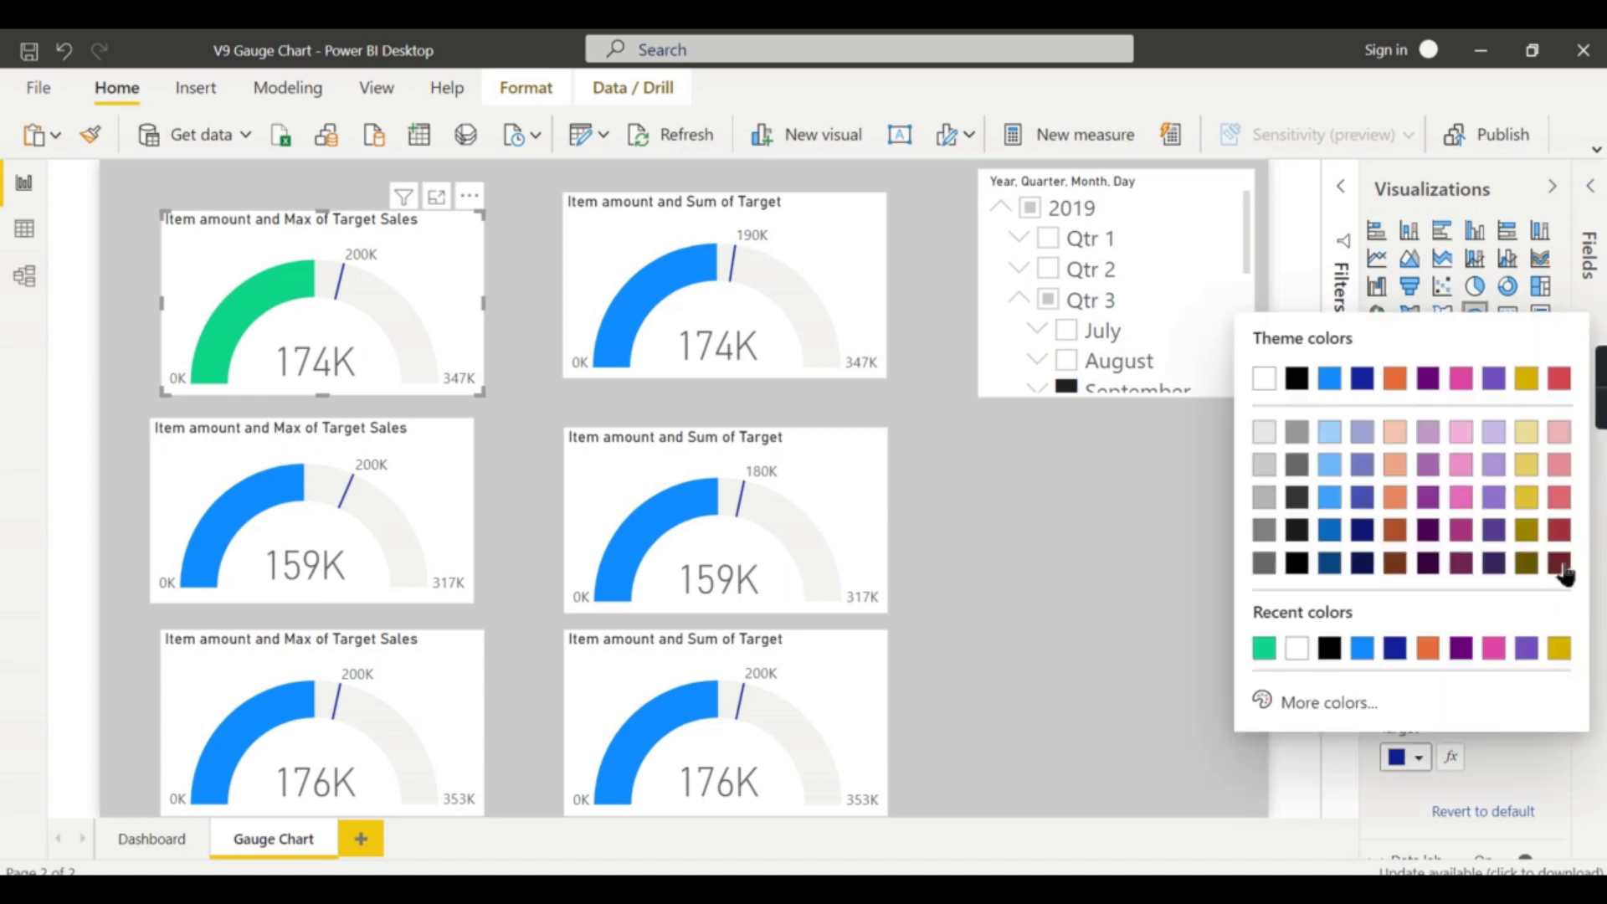
pyautogui.click(1560, 530)
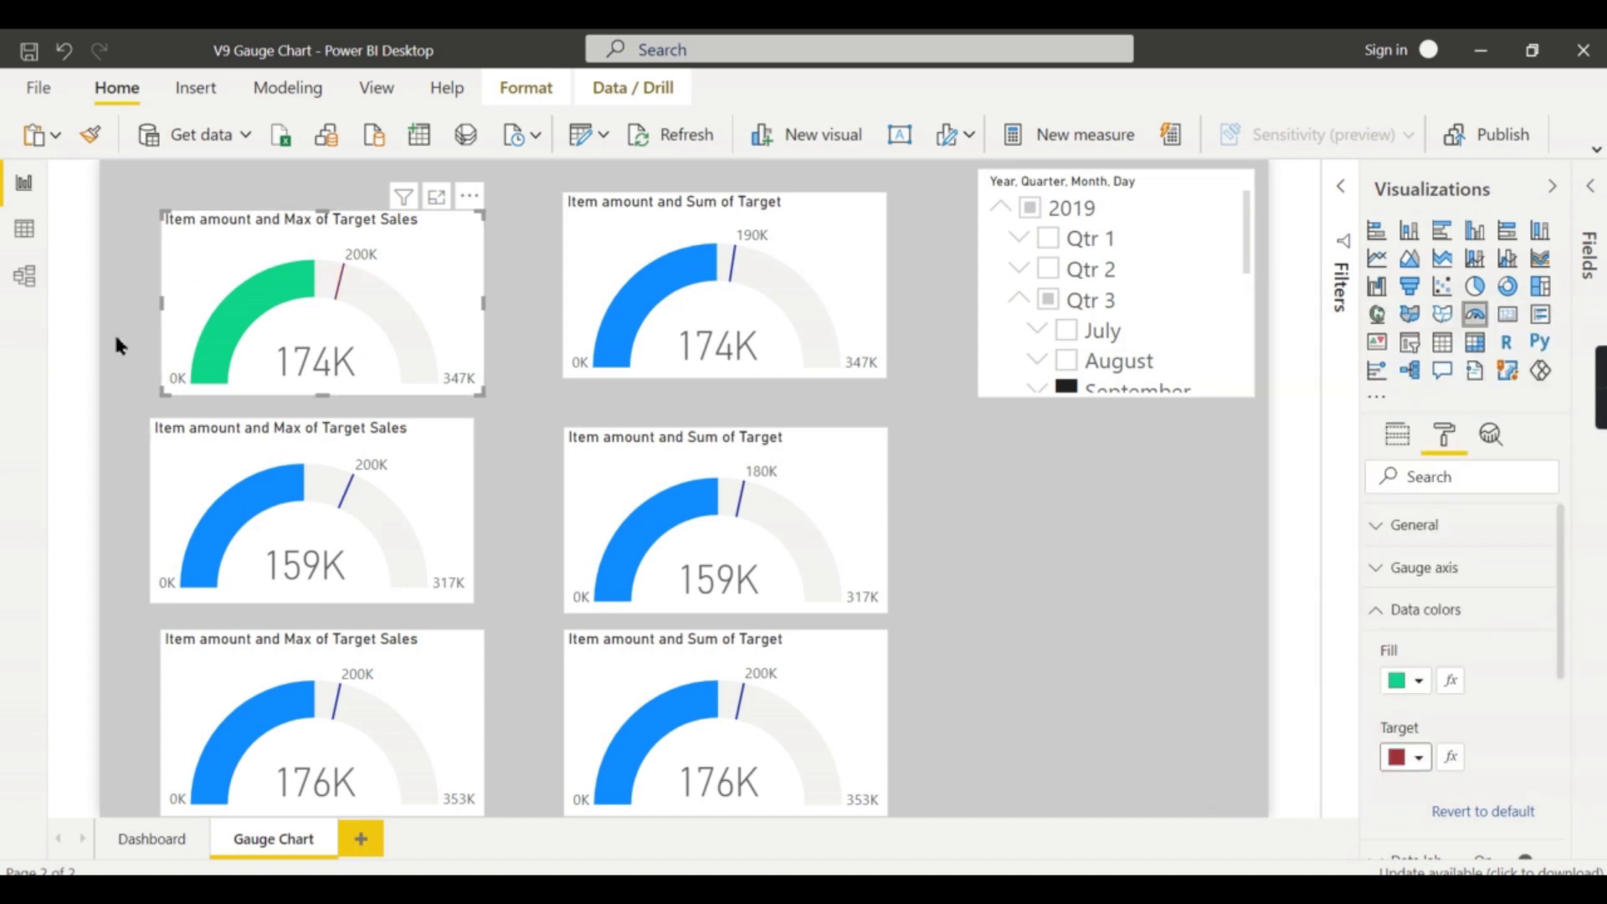
pyautogui.click(1423, 609)
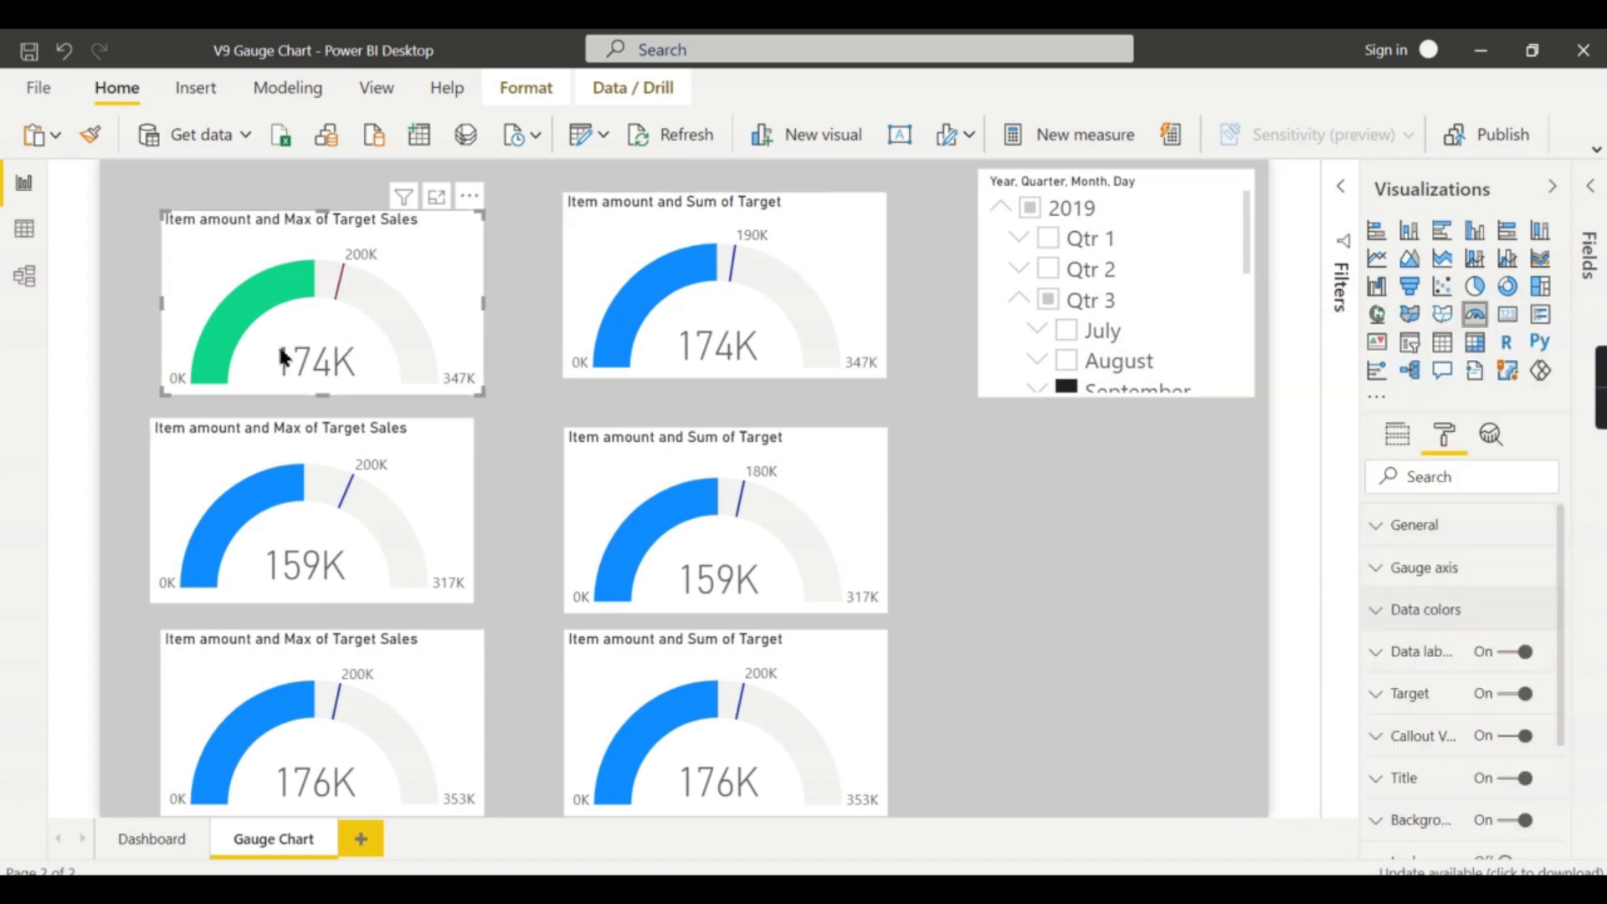
# - Turn data labels off on the top-left gauge, keeping the 174K callout value visible
pyautogui.click(1510, 738)
pyautogui.click(1513, 738)
pyautogui.click(1518, 738)
pyautogui.click(1518, 738)
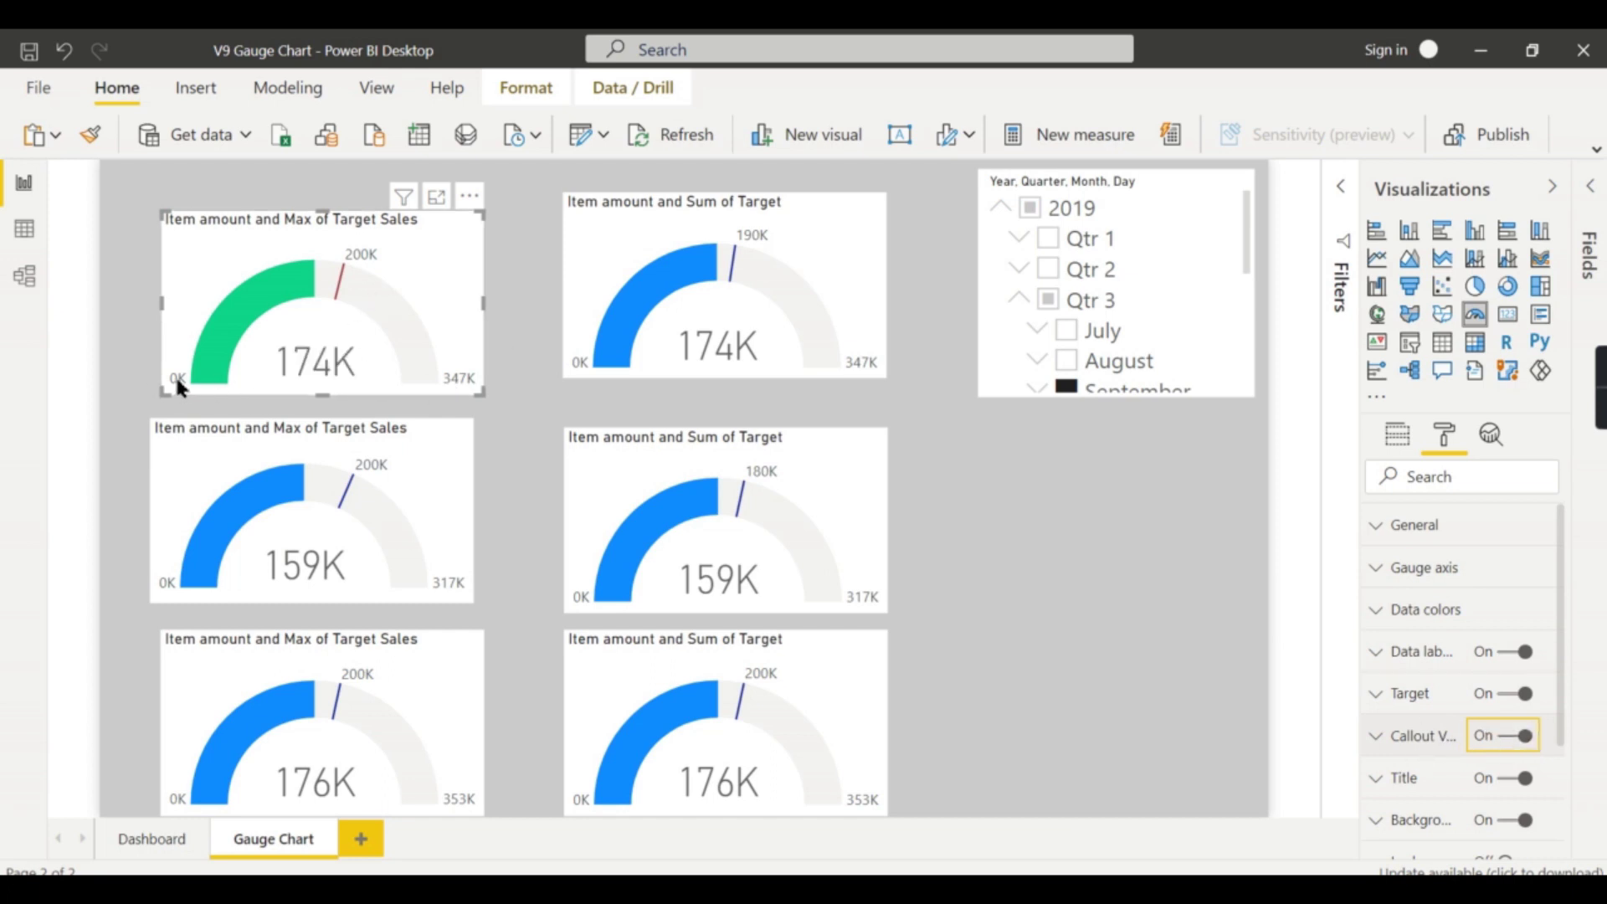
pyautogui.click(1514, 651)
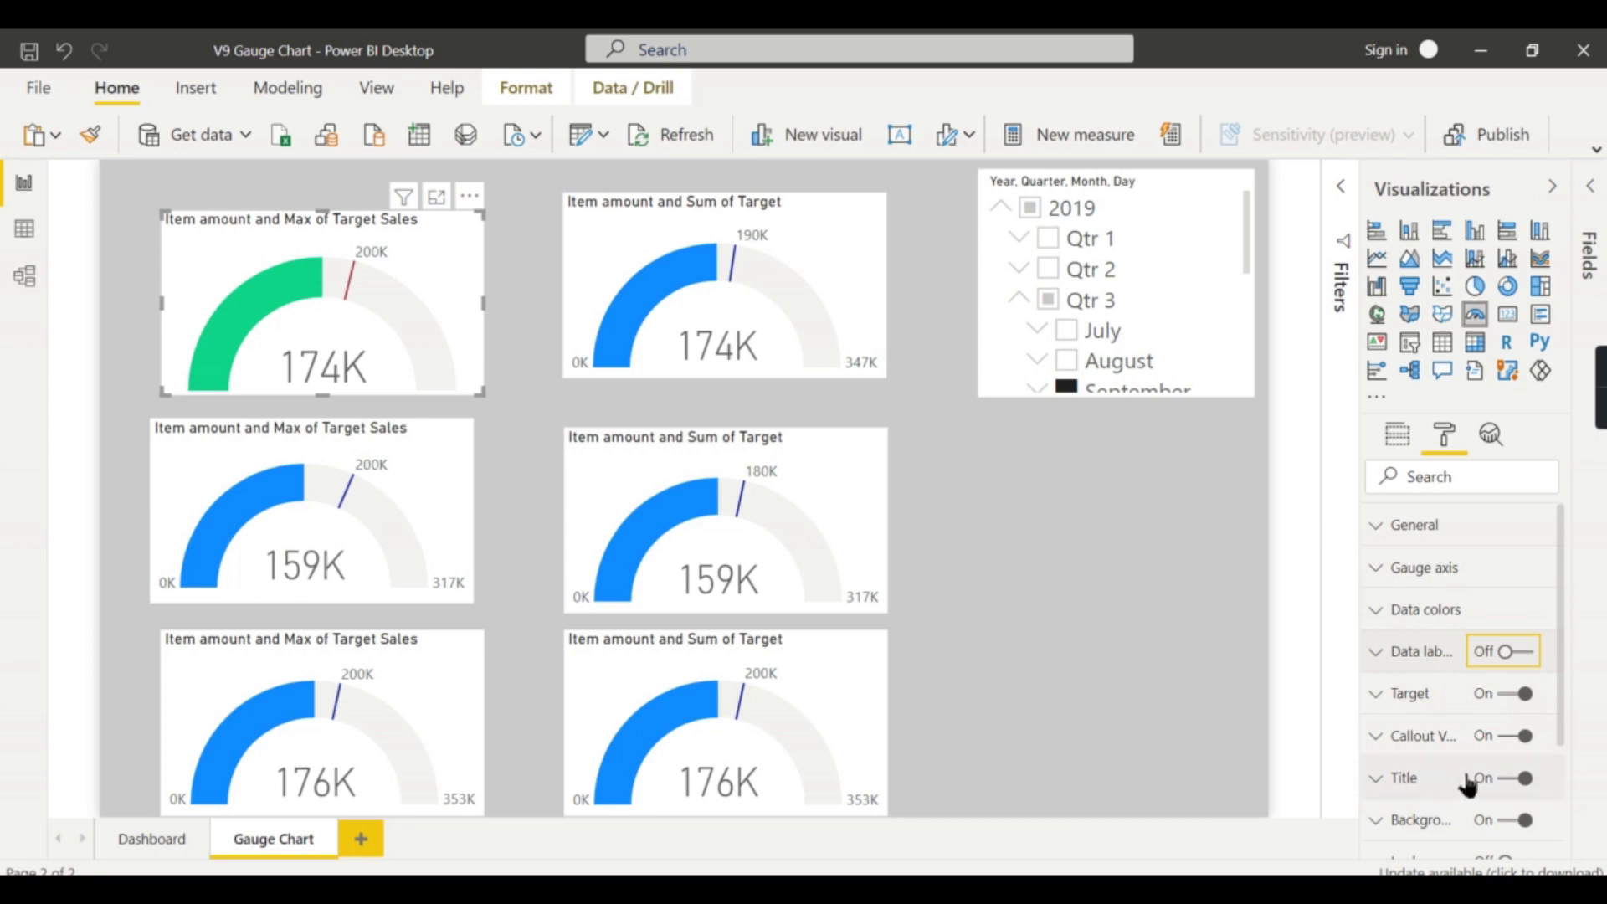
pyautogui.scroll(-3, 1482, 791)
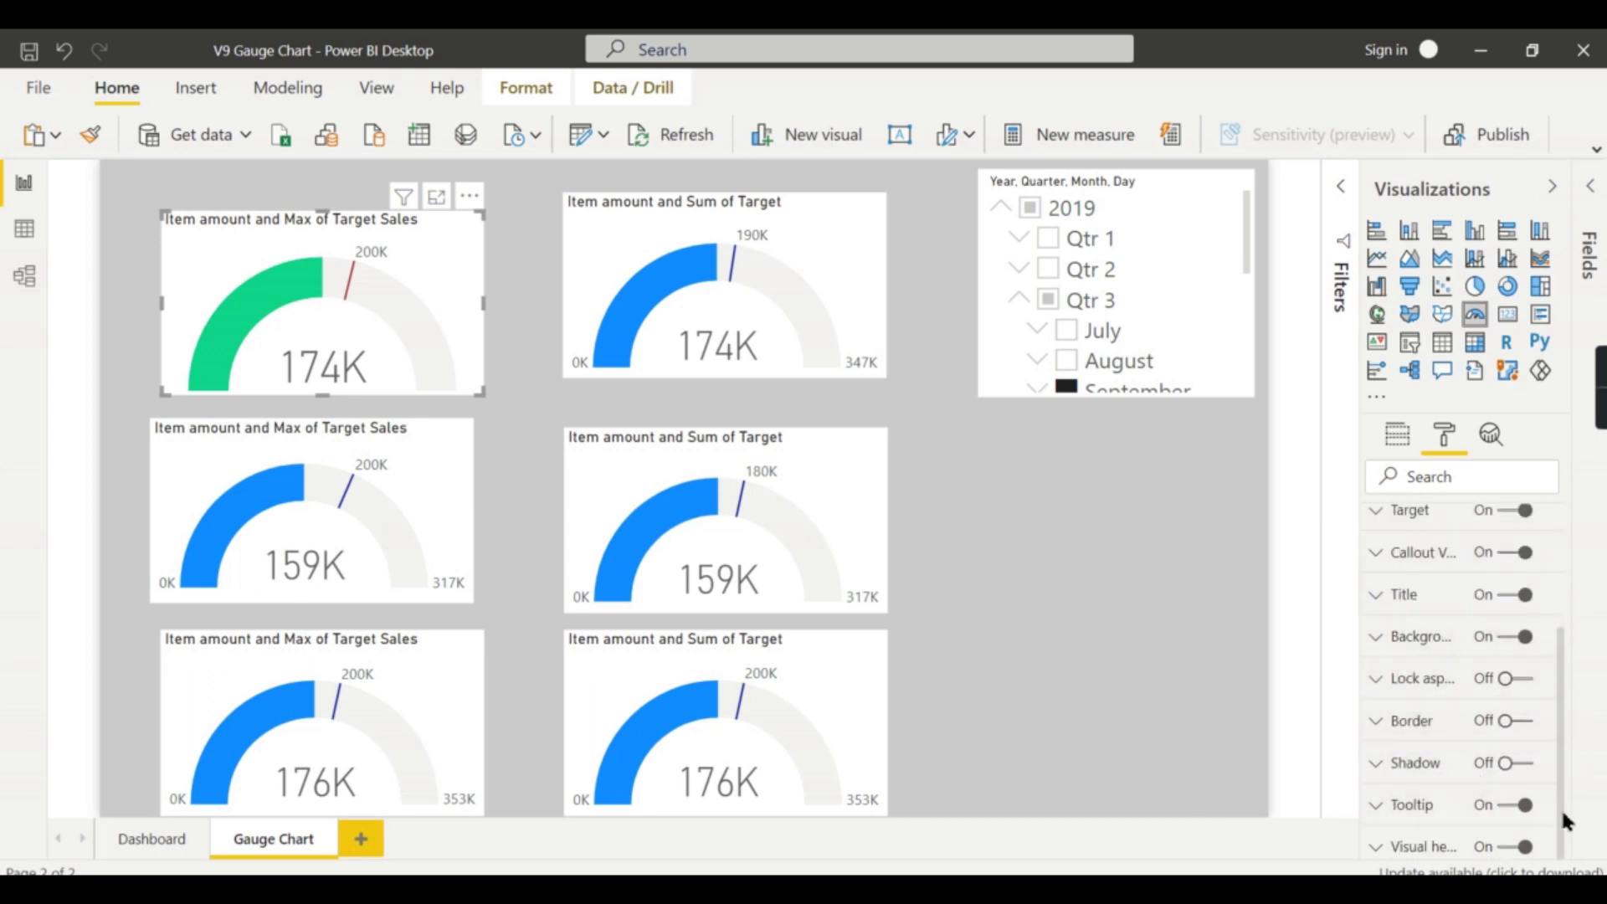
pyautogui.scroll(3, 1558, 715)
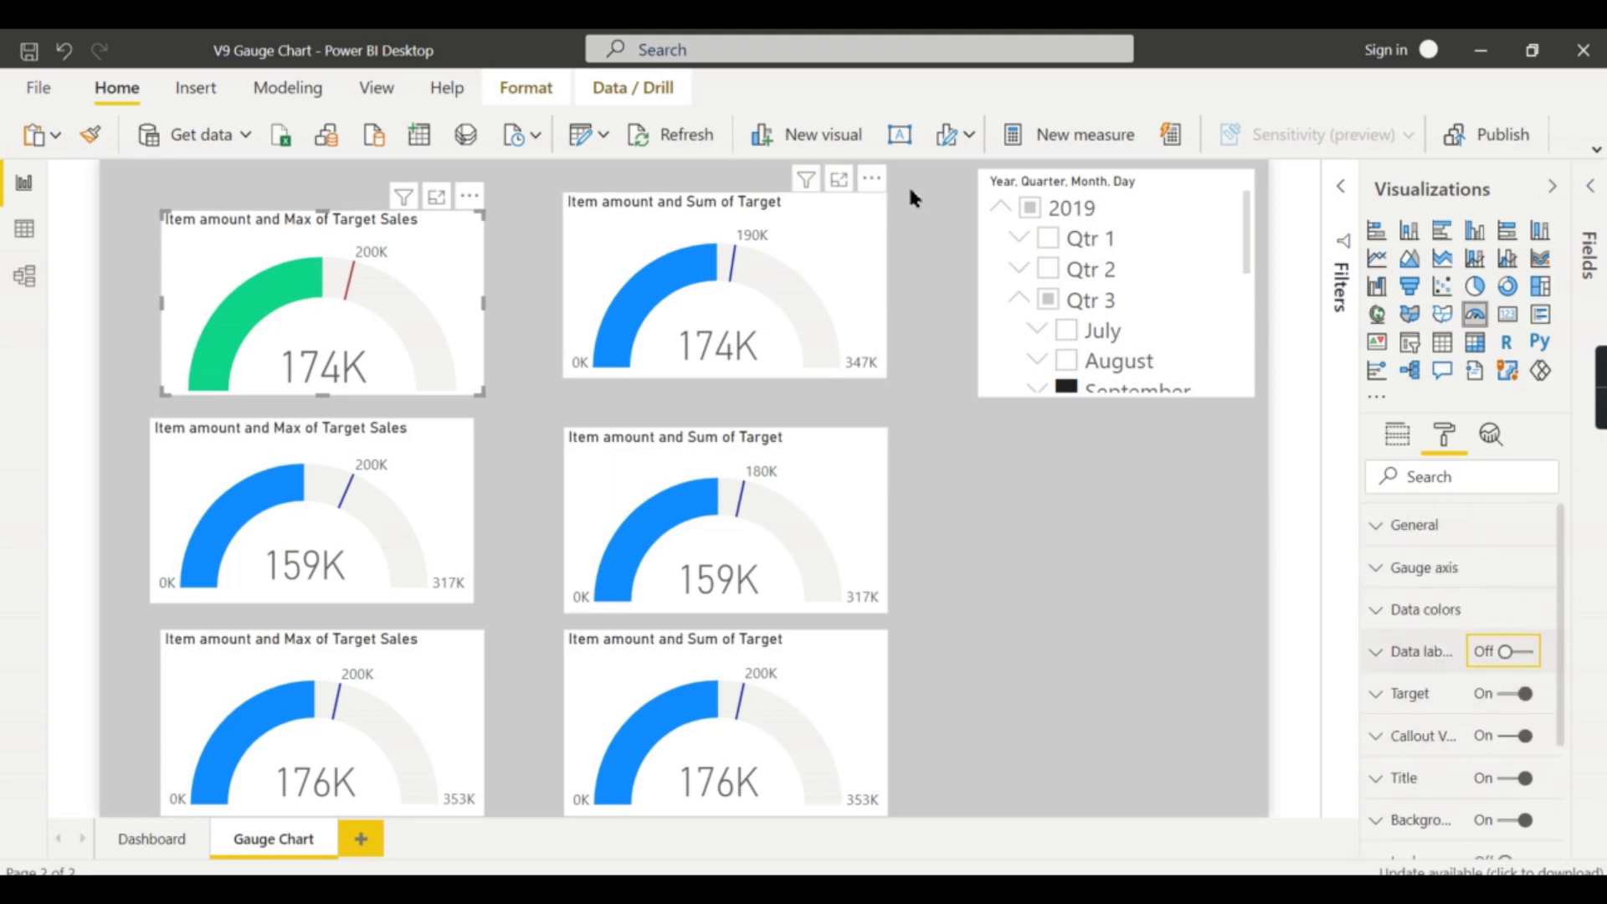
pyautogui.moveTo(1595, 410)
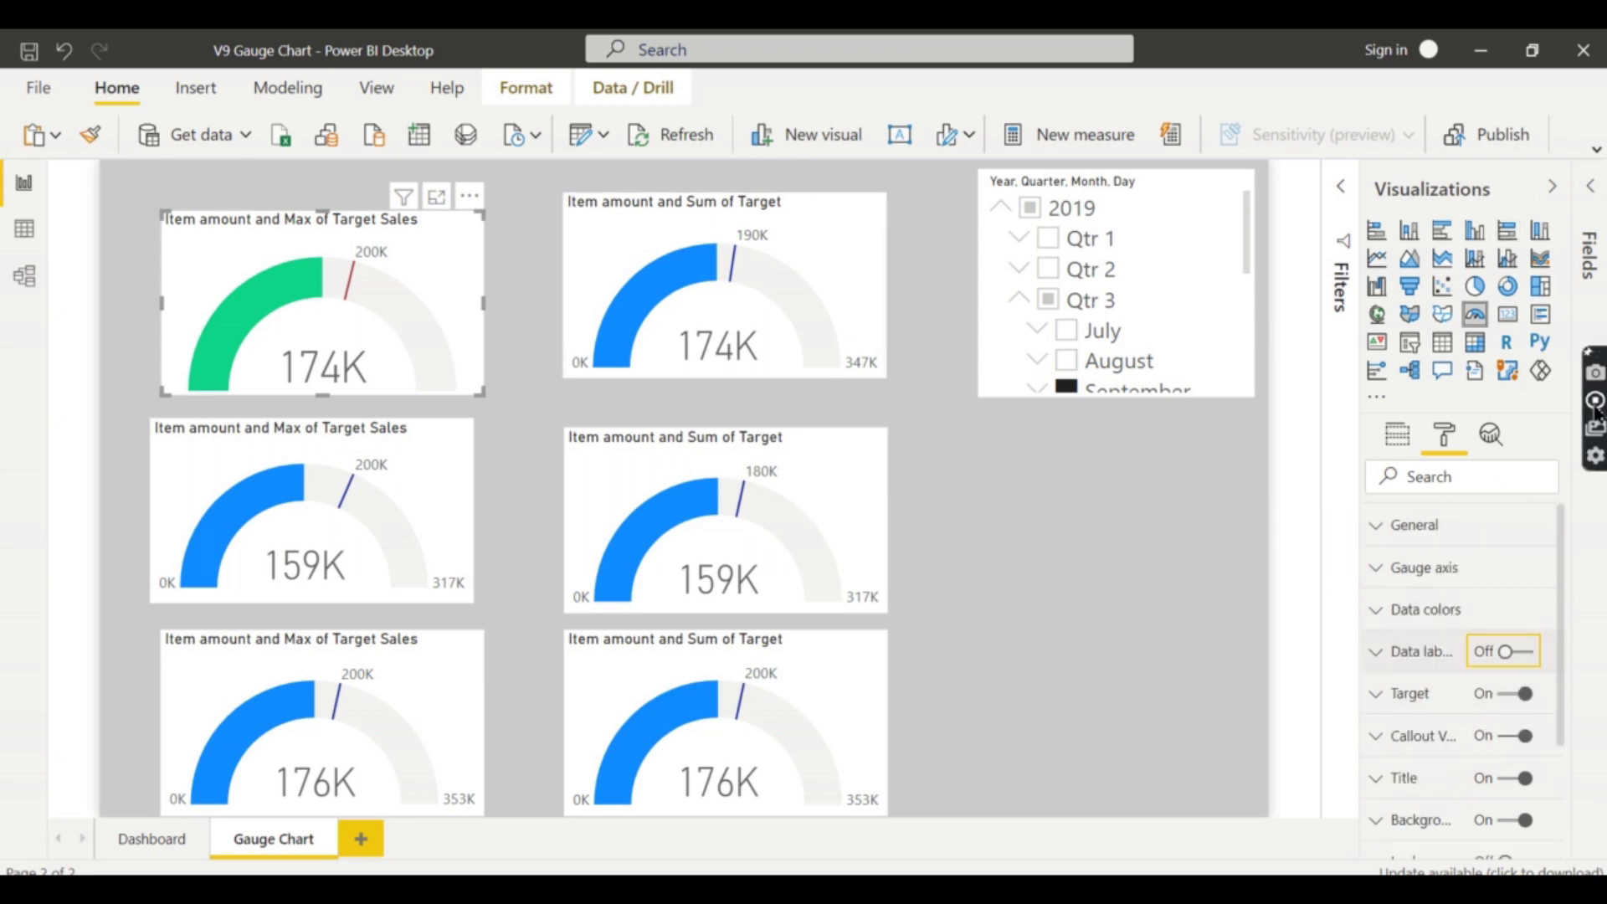